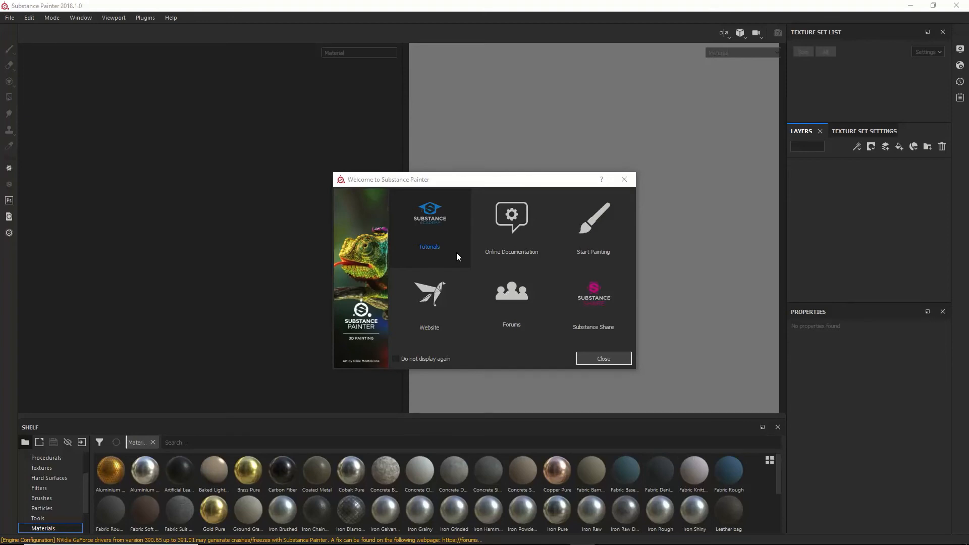
- Dismiss the welcome window and open the project Character lp2 from the New export folder on the E: drive
left_click(596, 357)
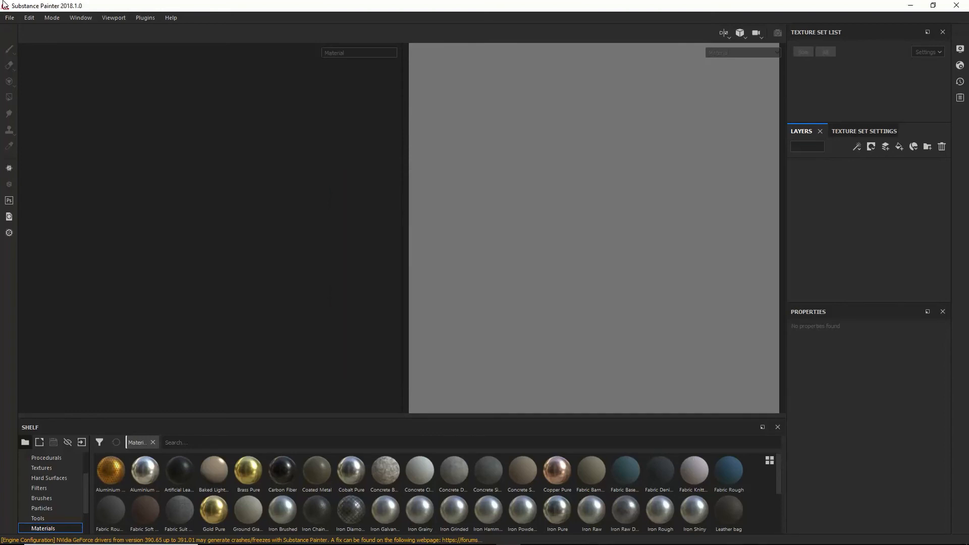
left_click(29, 17)
left_click(9, 17)
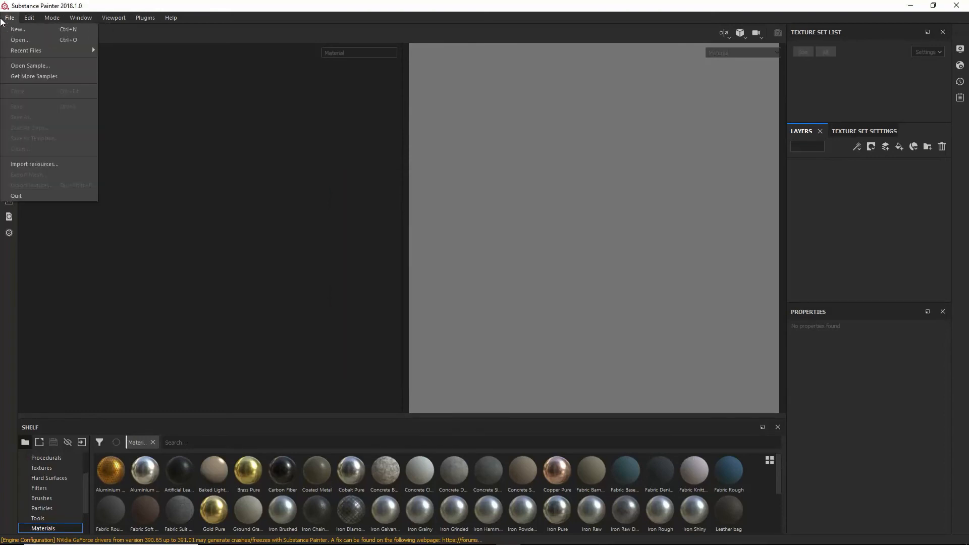
mouse_move(36, 50)
left_click(19, 40)
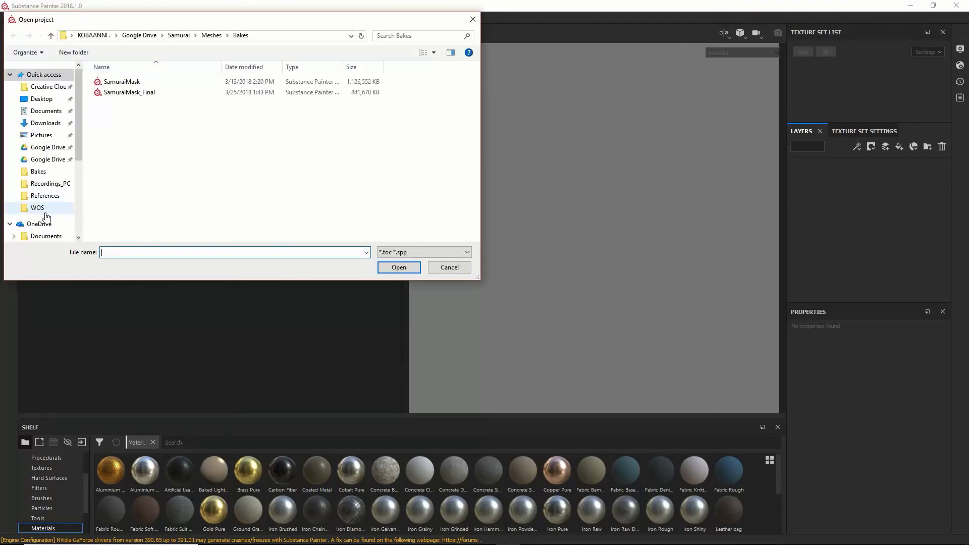
scroll(46, 217, "down", 1)
scroll(46, 217, "down", 3)
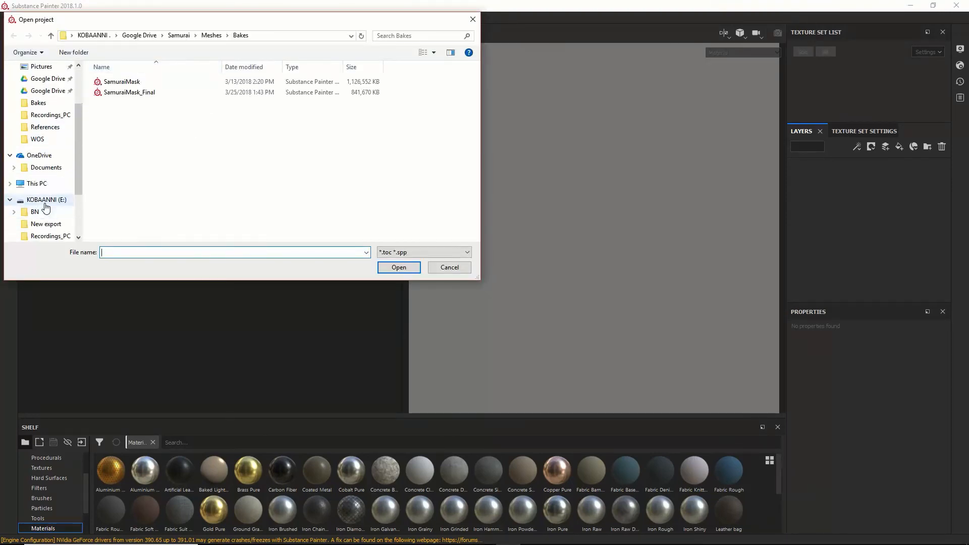
left_click(45, 203)
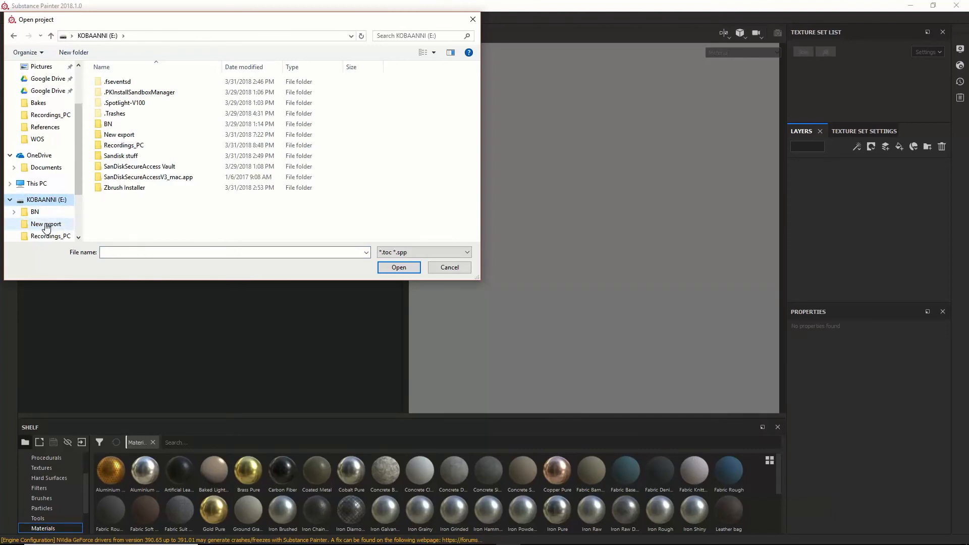
left_click(44, 224)
left_click(161, 114)
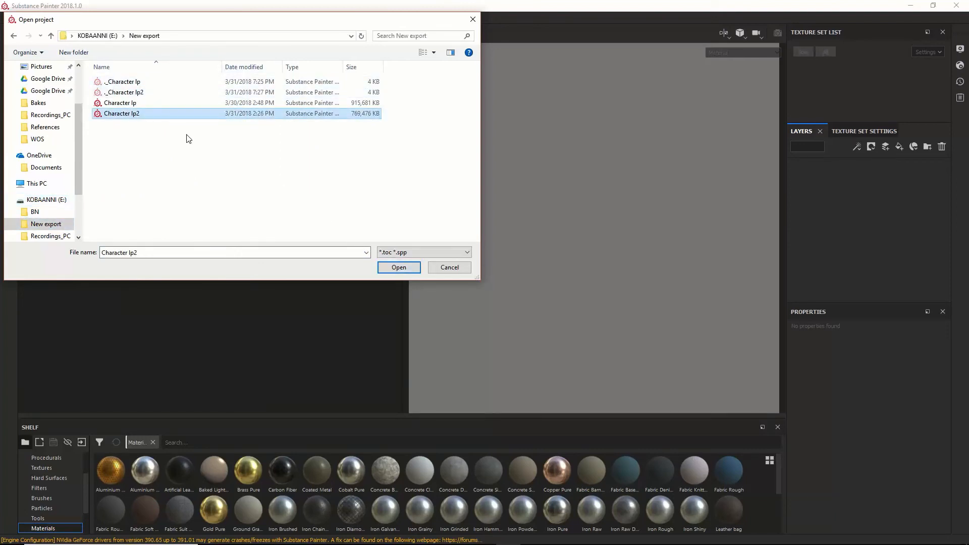
left_click(405, 268)
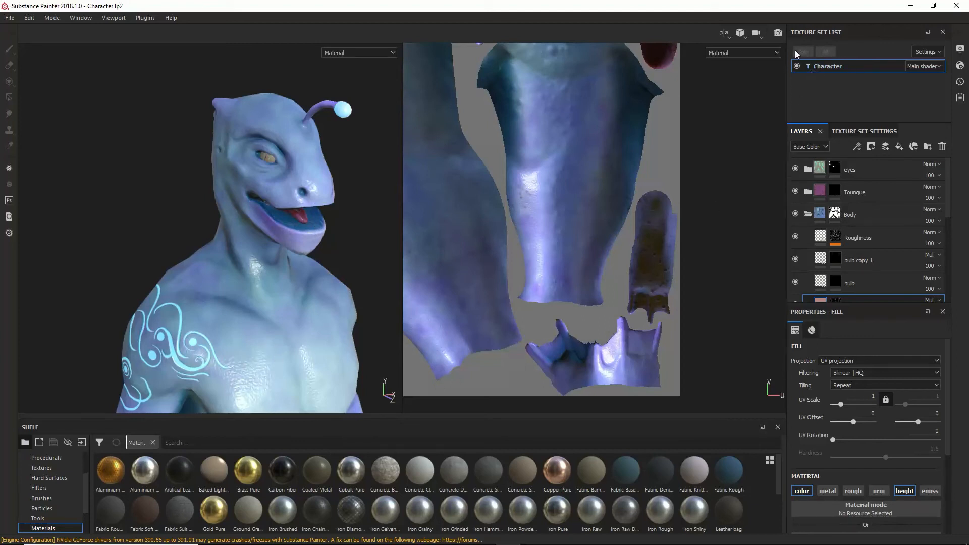
- Review the texture set's size options and channels, and return to the layer stack
left_click(850, 132)
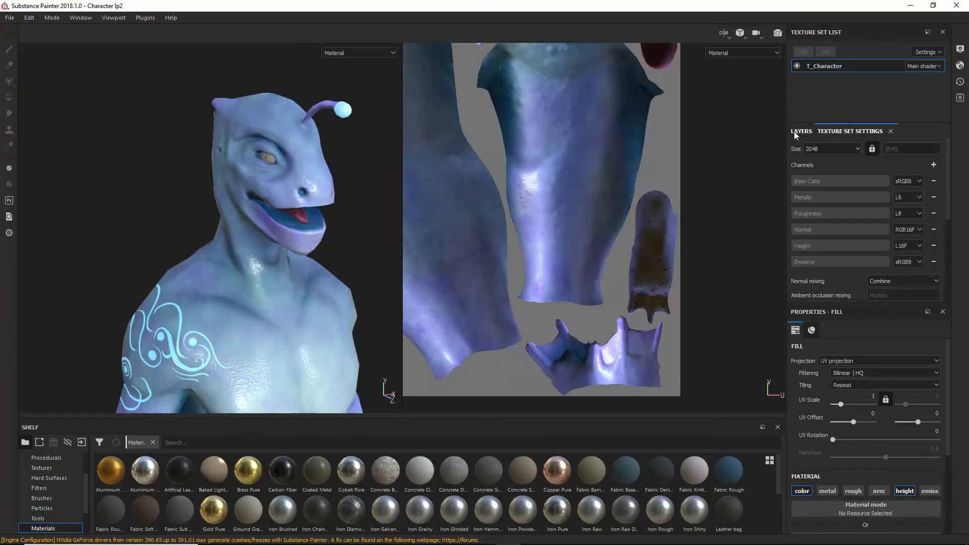
left_click(798, 130)
left_click(850, 131)
left_click(828, 149)
left_click(822, 150)
left_click(798, 131)
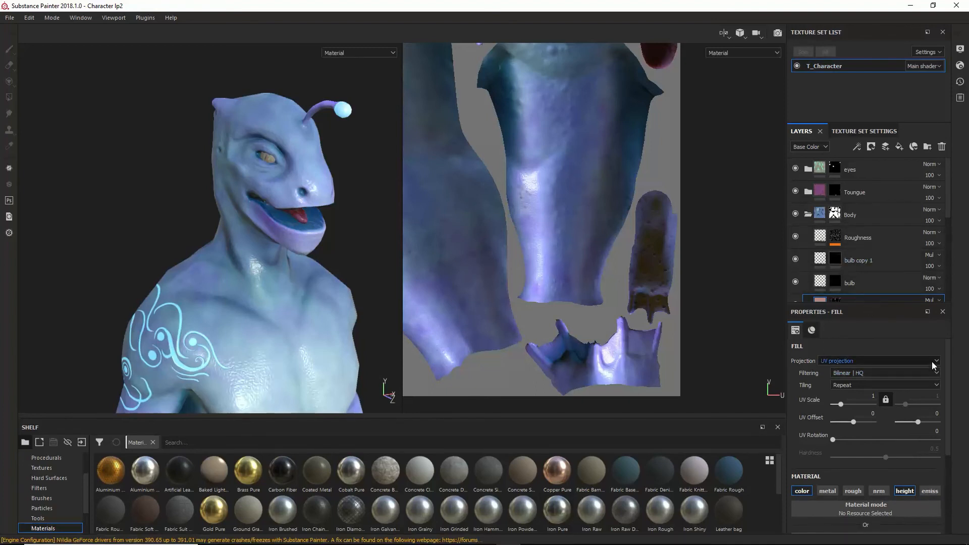
scroll(287, 284, "down", 5)
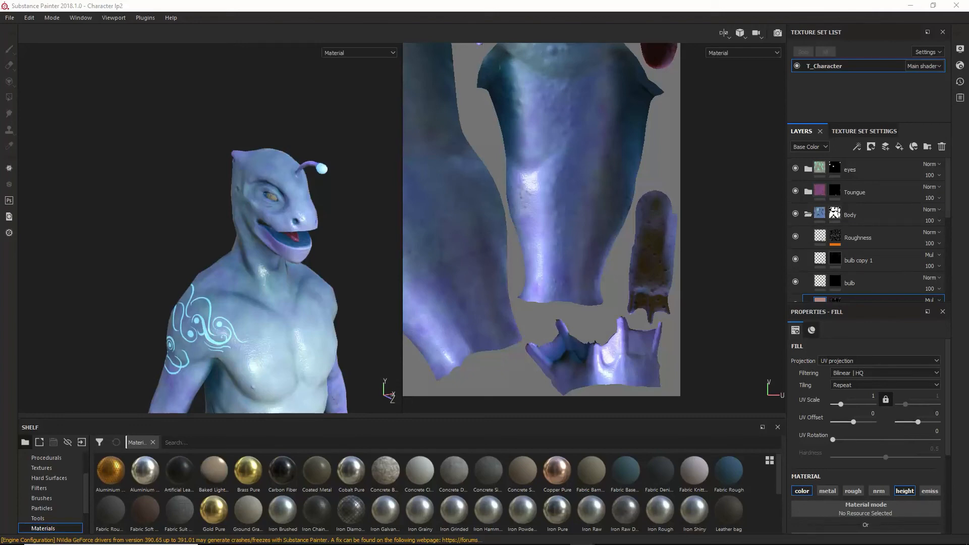
- Switch to the web browser, look through the frog skin image results for reference, and close the browser
key("alt+Tab")
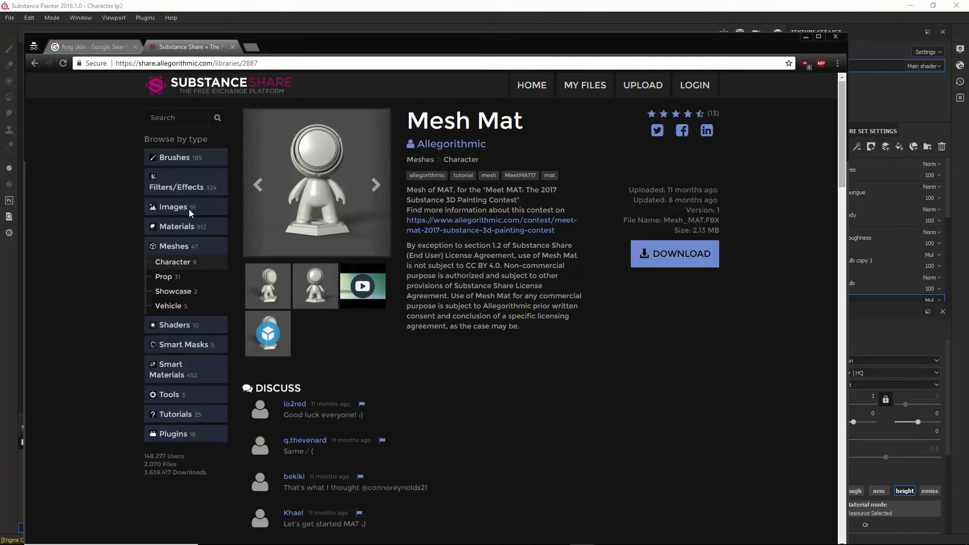
left_click(88, 47)
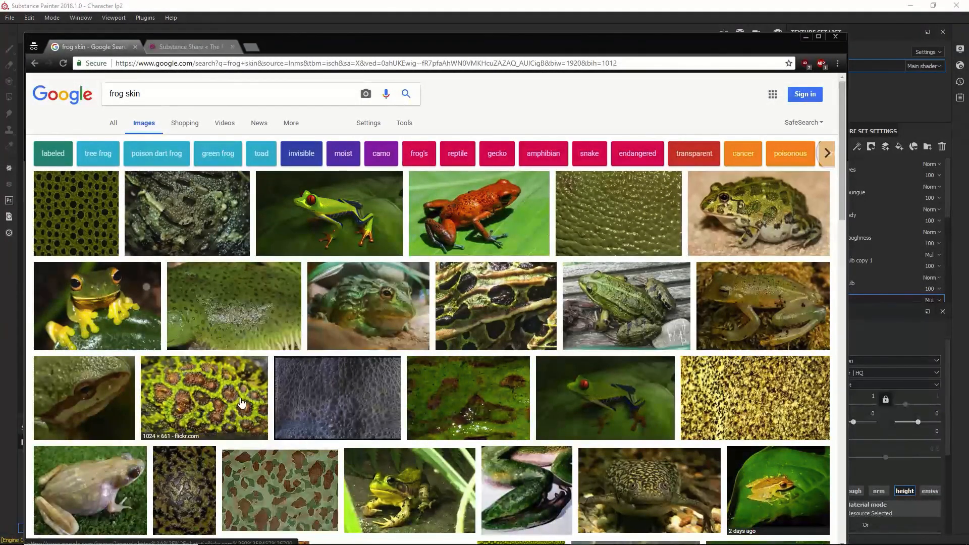
scroll(240, 415, "down", 2)
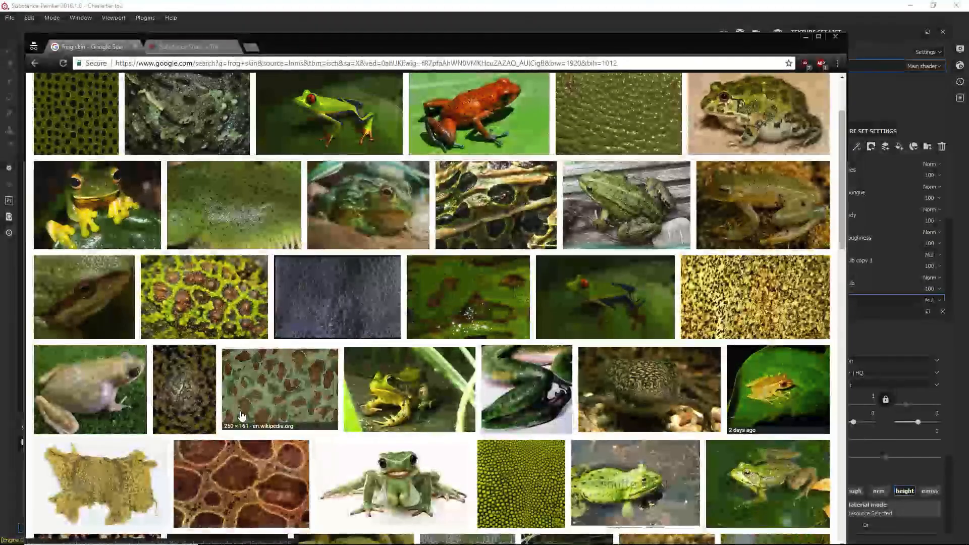
scroll(242, 415, "down", 3)
scroll(243, 415, "down", 4)
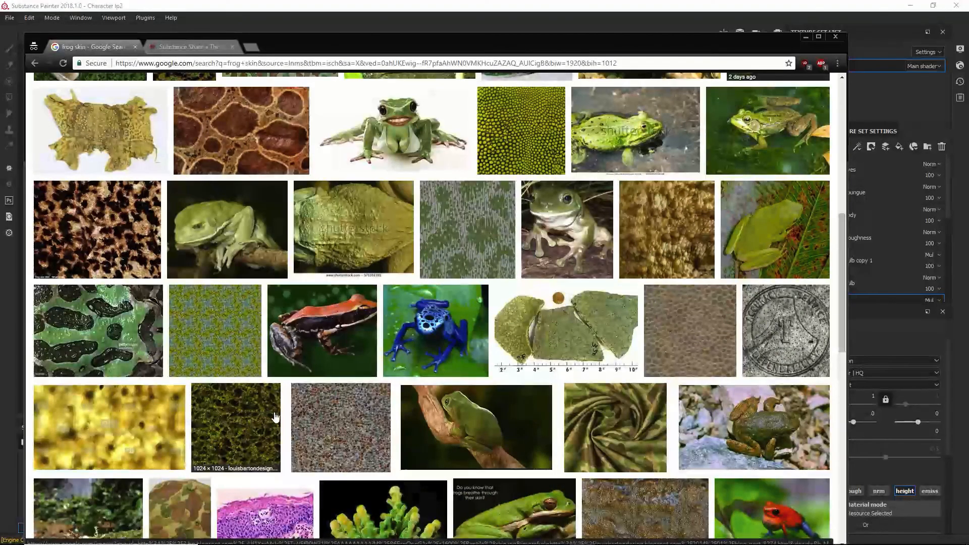
scroll(278, 417, "up", 4)
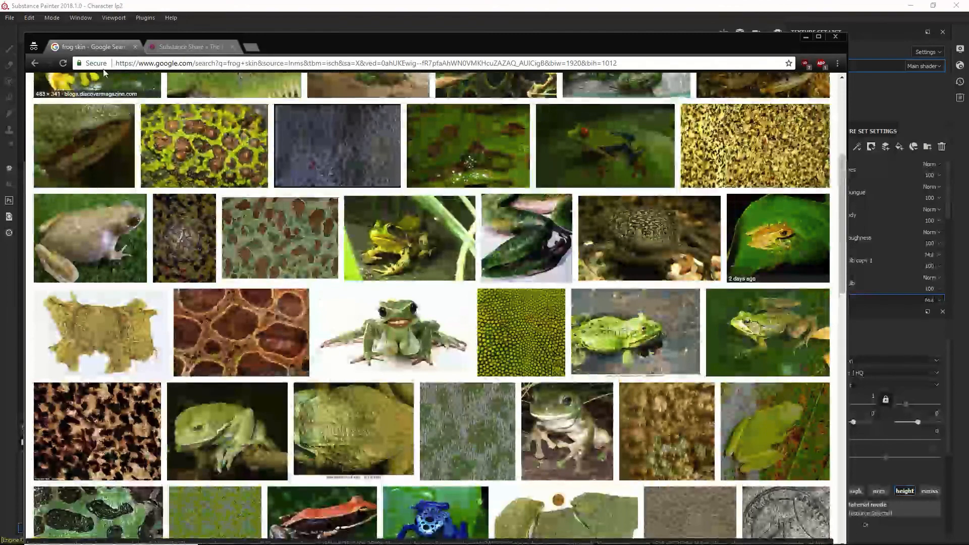
left_click(836, 37)
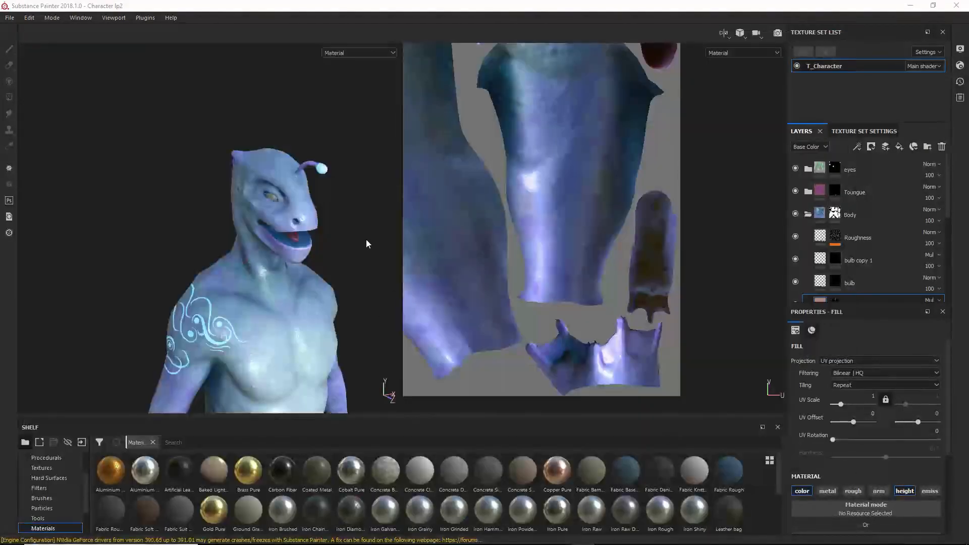
- Switch to the 3D-only view and examine the skin on the character's head, neck and chest
left_click_drag(286, 320, 310, 286, "alt")
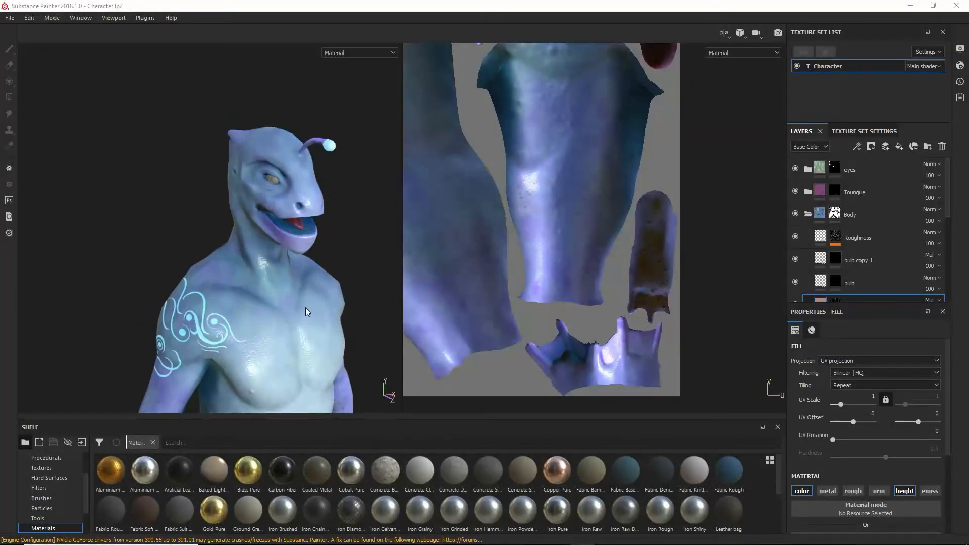
scroll(341, 295, "up", 5)
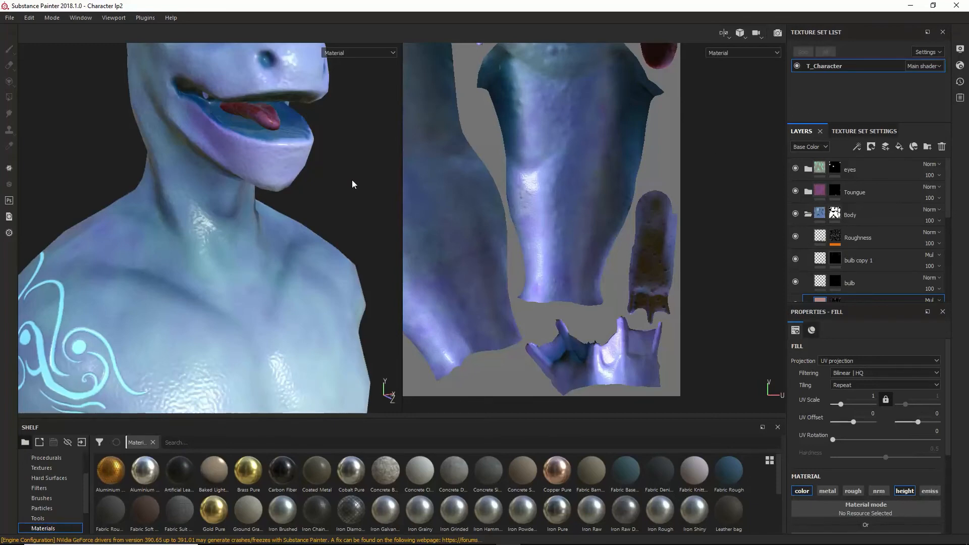
left_click_drag(352, 180, 347, 184, "alt")
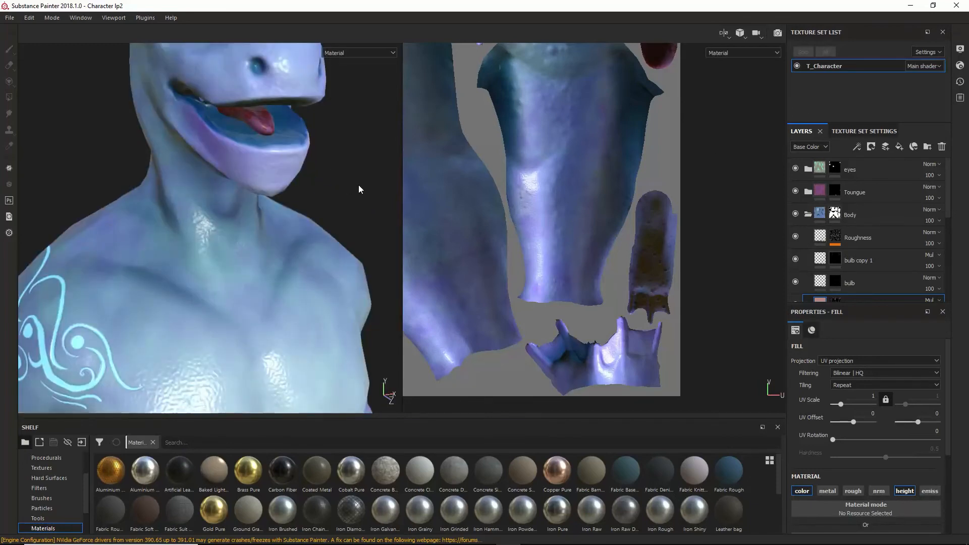
key("F2")
scroll(834, 275, "down", 1)
left_click_drag(550, 298, 648, 317, "alt")
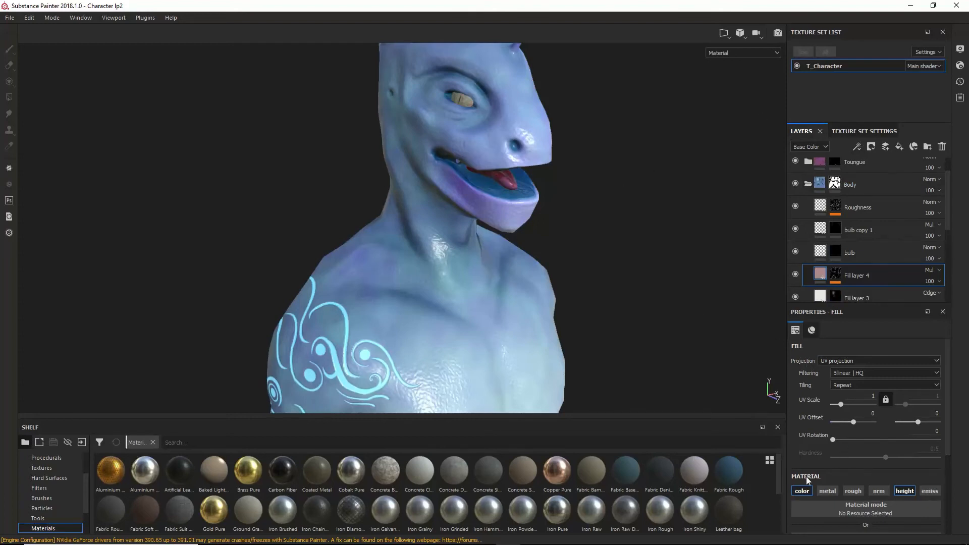
left_click_drag(480, 274, 477, 305, "alt")
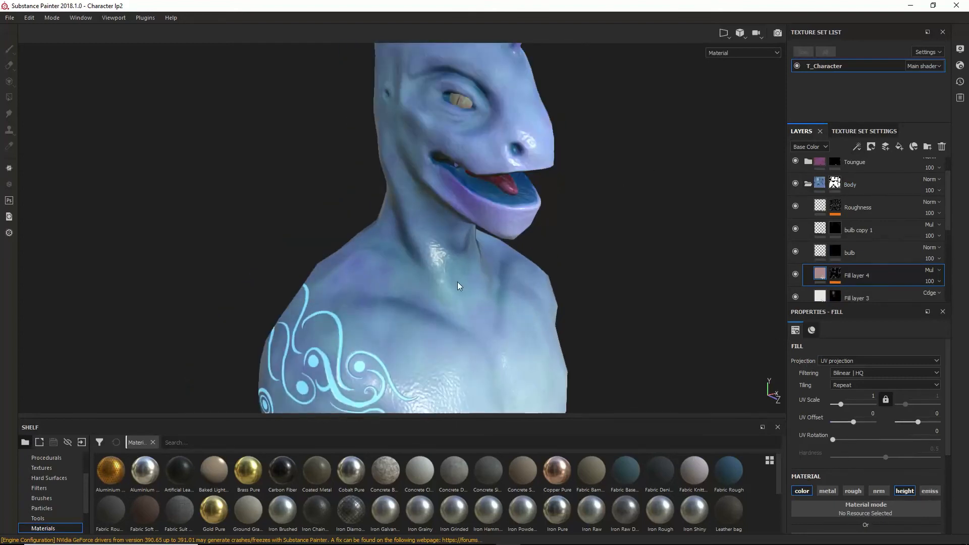
- Examine the skin texture on the character's shoulder and torso, and view the body from several angles
left_click_drag(541, 244, 645, 267, "alt")
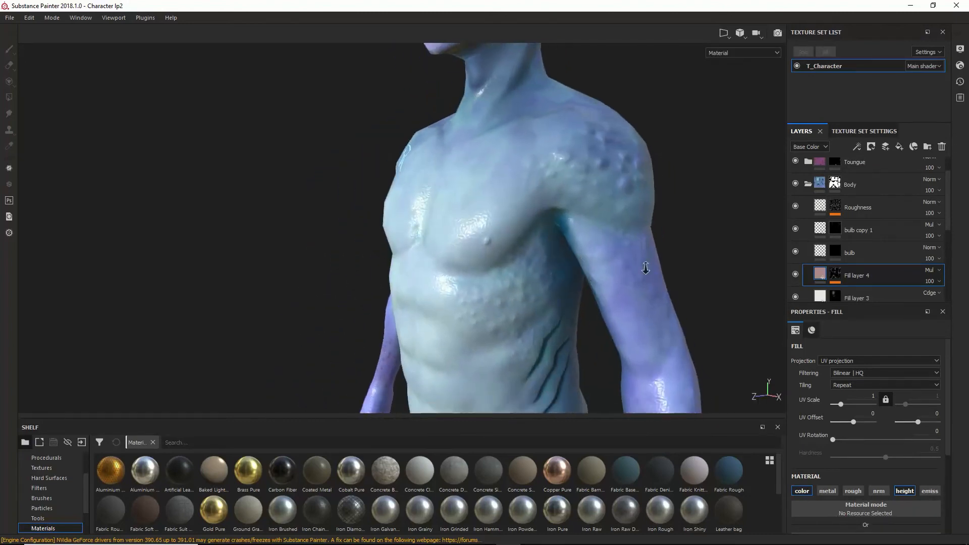
right_click_drag(645, 267, 565, 279, "alt")
left_click_drag(564, 279, 687, 277, "alt")
middle_click_drag(687, 277, 404, 291, "alt")
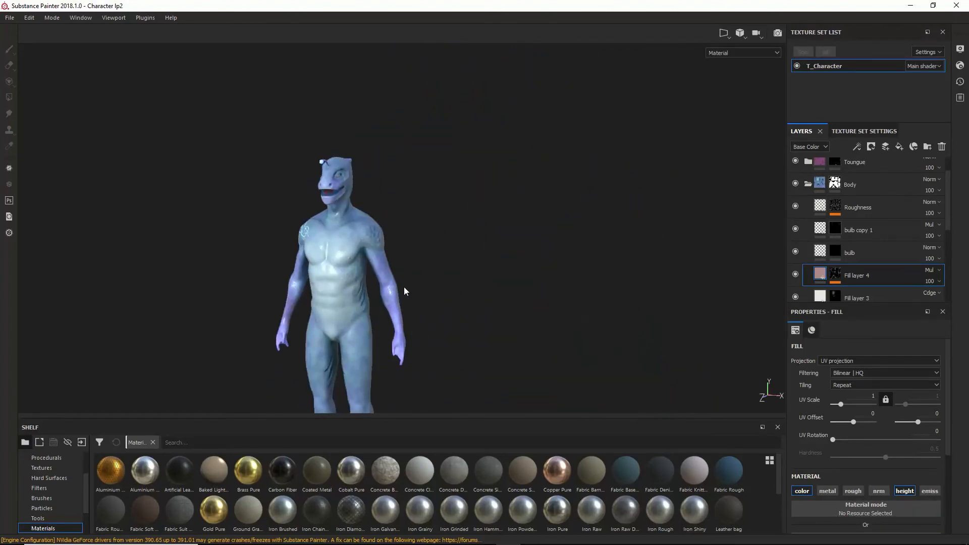
left_click_drag(404, 291, 354, 253, "alt")
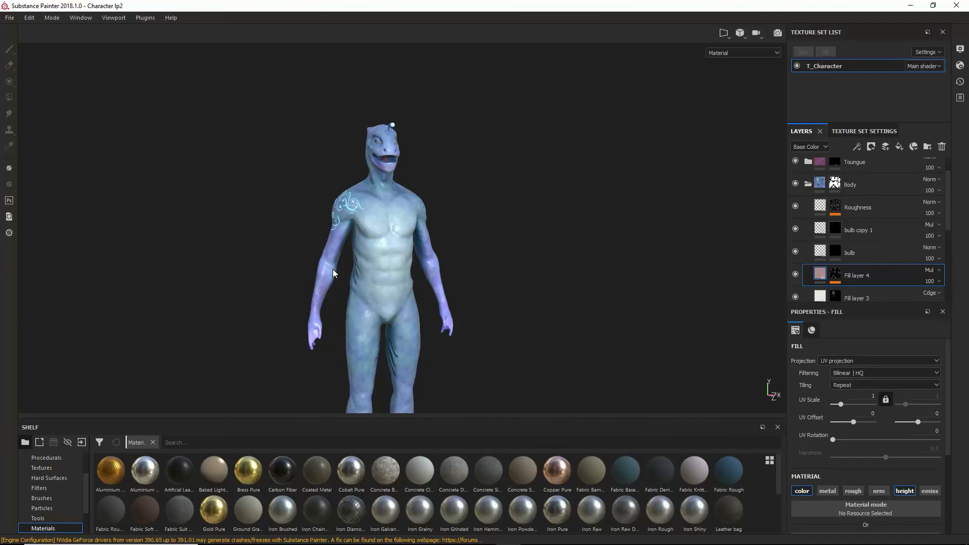
left_click_drag(446, 279, 328, 262, "alt")
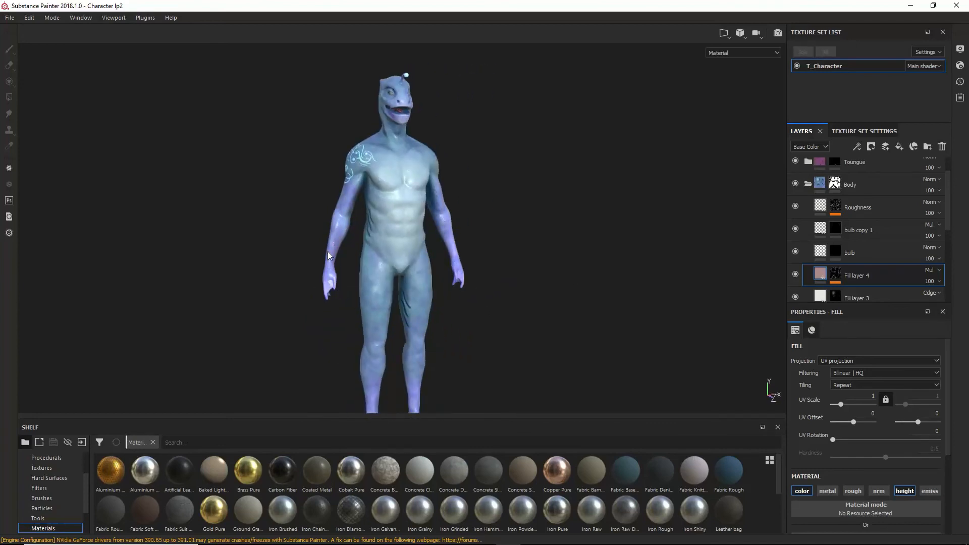
- Inspect the skin detail on the character's forearm up close and return to a full-body side view
scroll(329, 244, "up", 8)
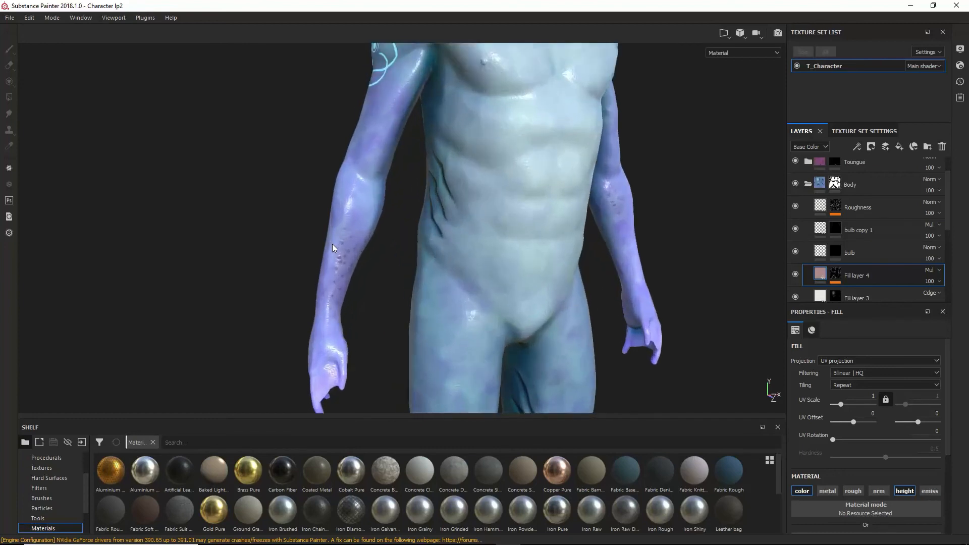
right_click_drag(332, 244, 689, 302, "alt")
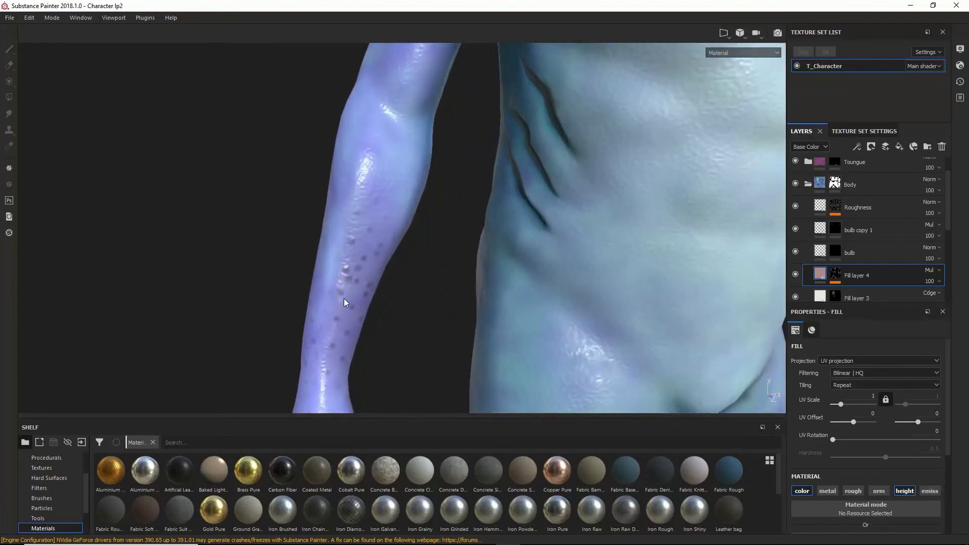
scroll(459, 277, "down", 5)
scroll(346, 271, "up", 5)
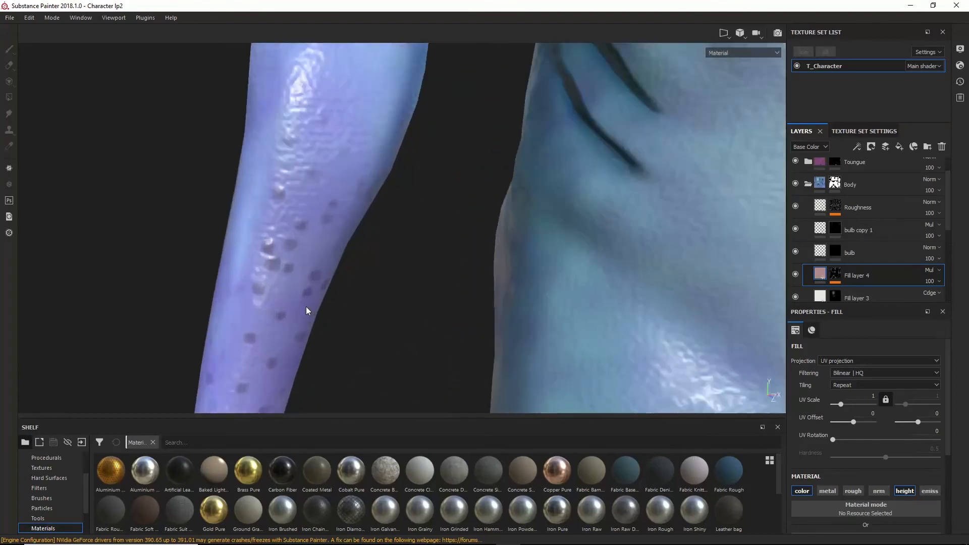
scroll(305, 307, "down", 5)
scroll(305, 307, "down", 6)
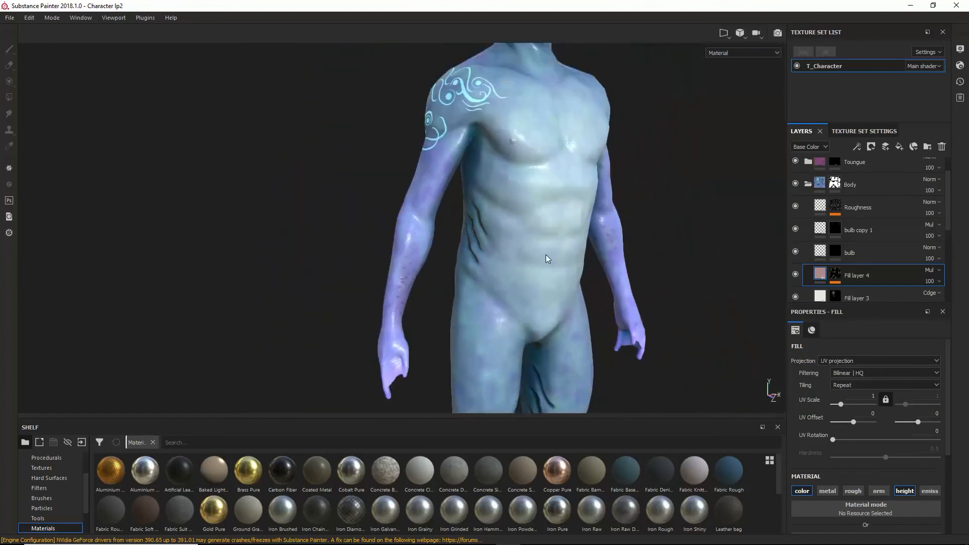
left_click_drag(383, 265, 514, 199, "alt")
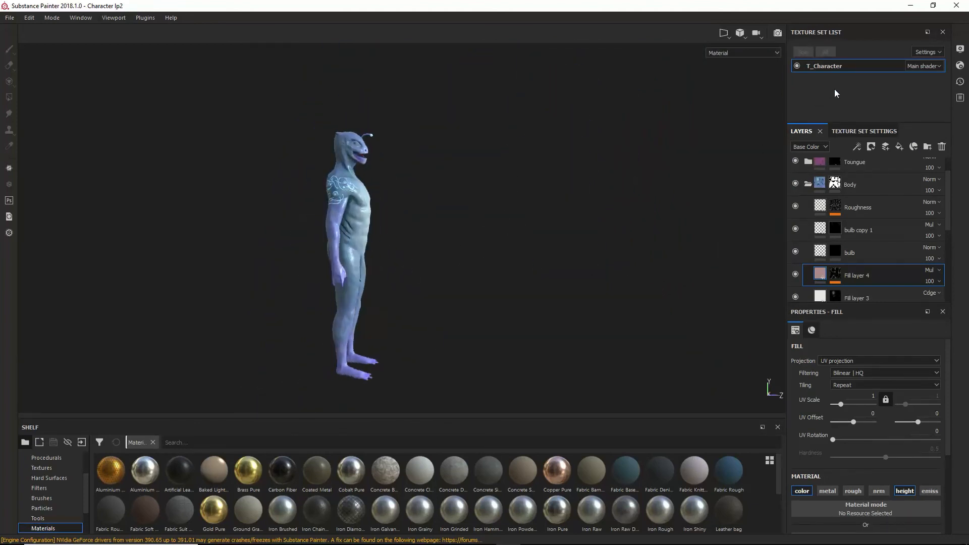
- Set the texture set's normal mixing to Replace
left_click(863, 131)
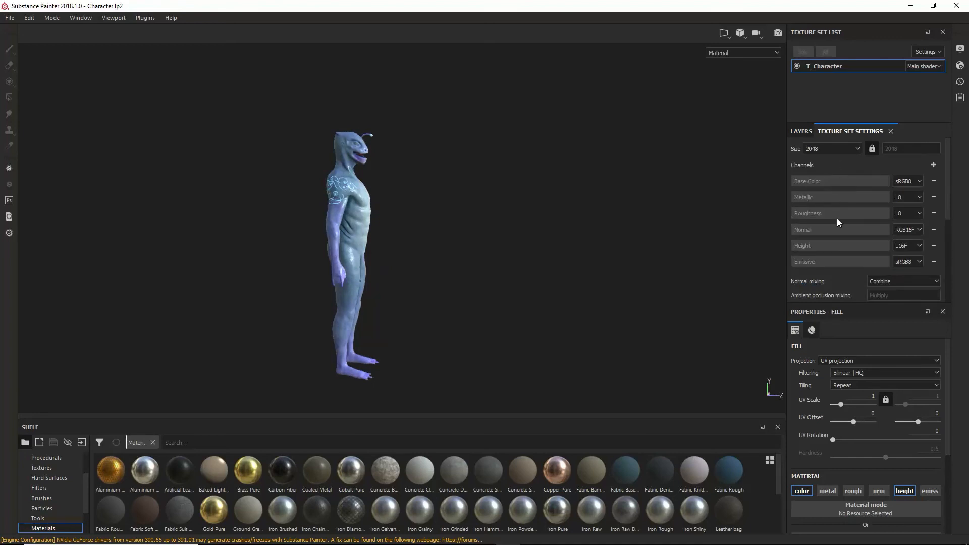
scroll(836, 218, "down", 2)
left_click(892, 222)
left_click(892, 229)
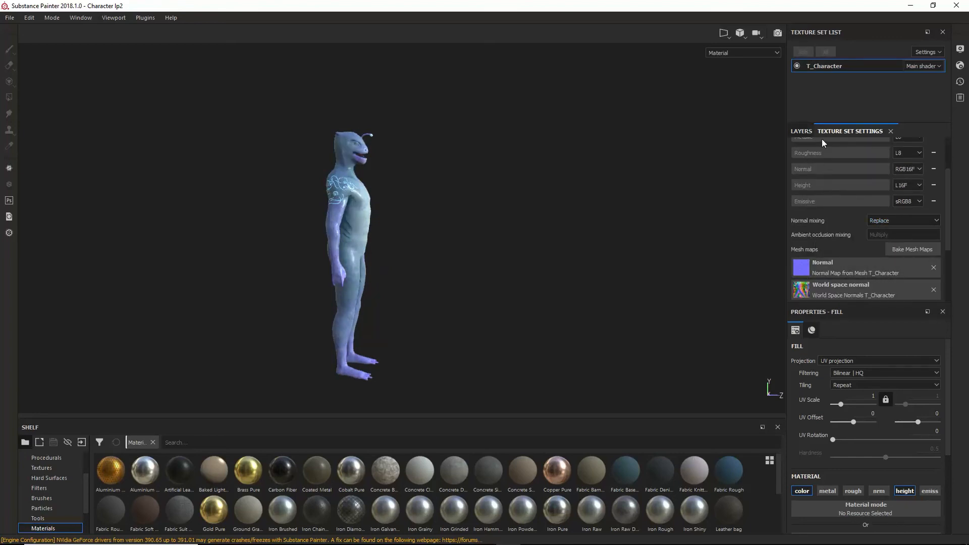
- Collapse the Body folder and hide the Body and eyes folders to inspect the bare mesh alongside the texture set settings
left_click(802, 130)
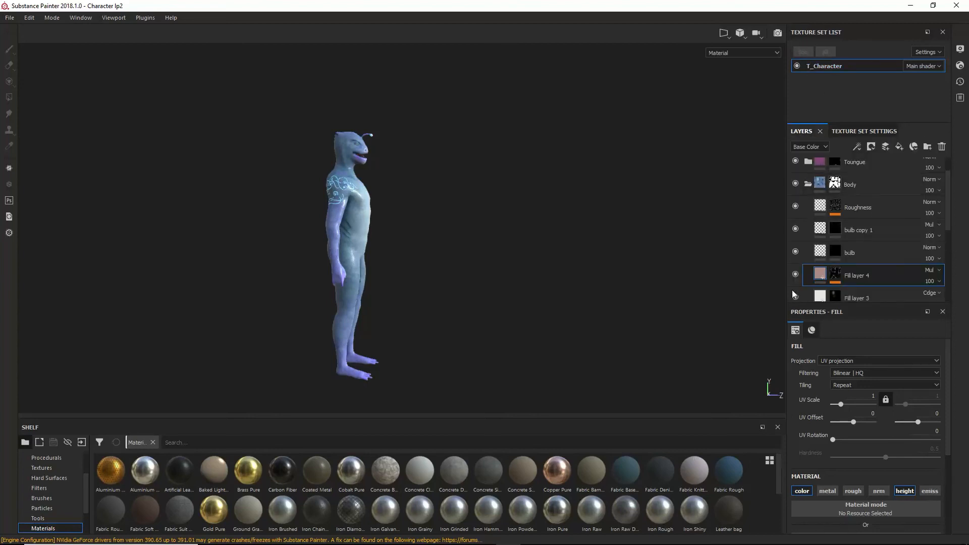
left_click(807, 186)
left_click(795, 212)
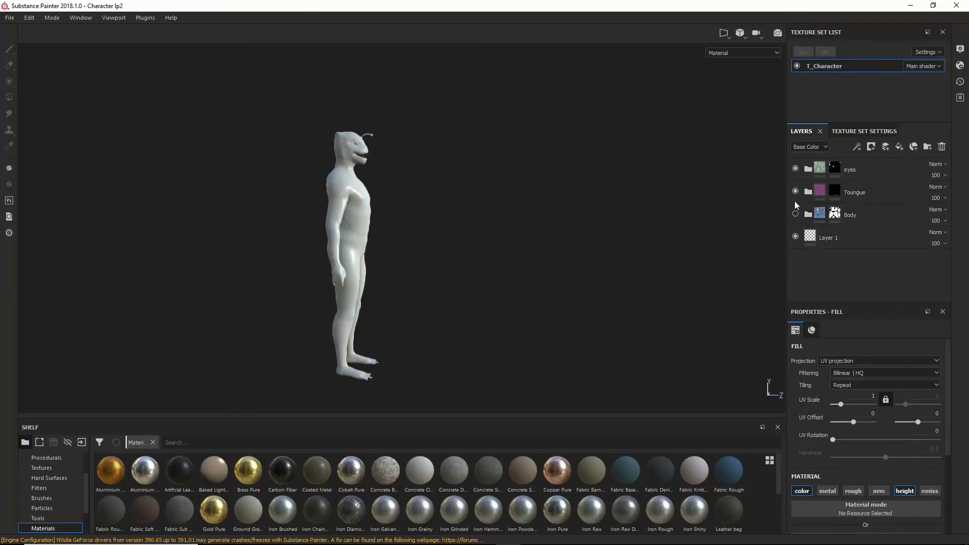
left_click(794, 169)
left_click(863, 131)
left_click_drag(565, 271, 317, 313, "alt")
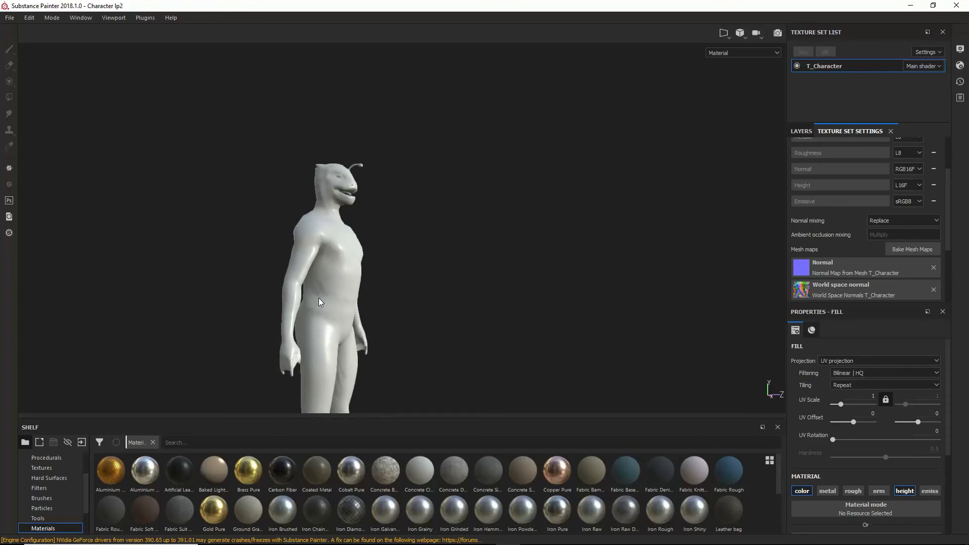
- Review the texture set's channels and mesh maps, and set its normal mixing to Combine
scroll(830, 286, "up", 2)
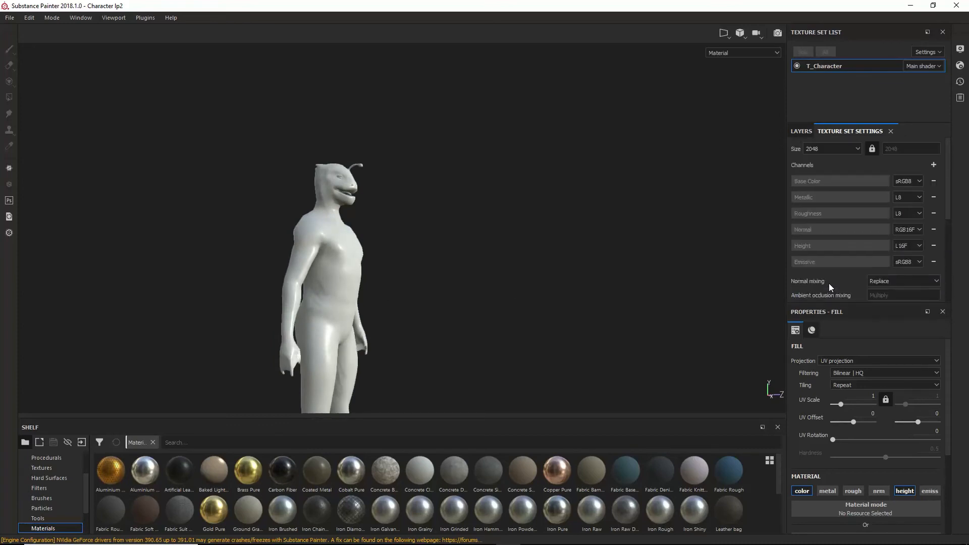
scroll(830, 287, "down", 3)
scroll(830, 287, "down", 2)
left_click_drag(313, 257, 245, 237, "alt")
left_click_drag(388, 254, 460, 277, "alt")
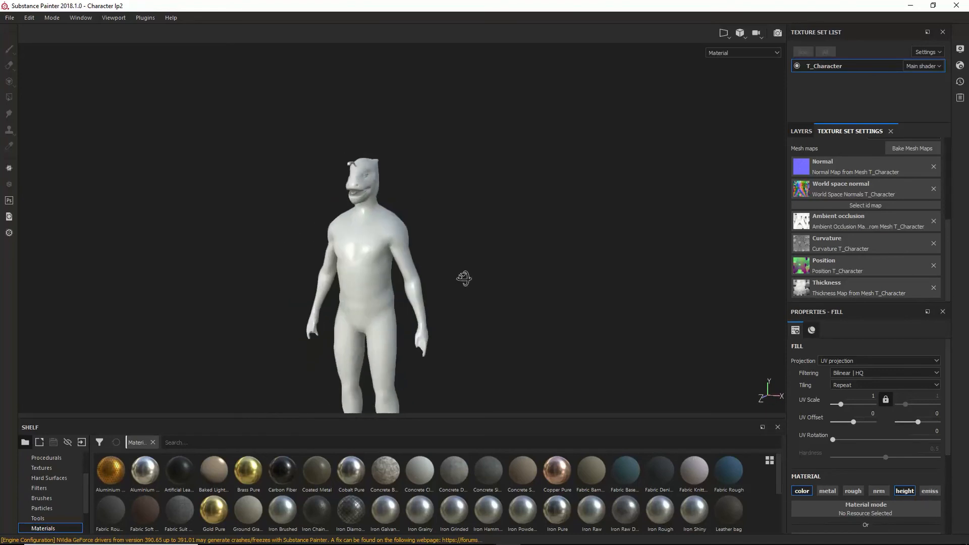
scroll(910, 197, "up", 1)
left_click(910, 179)
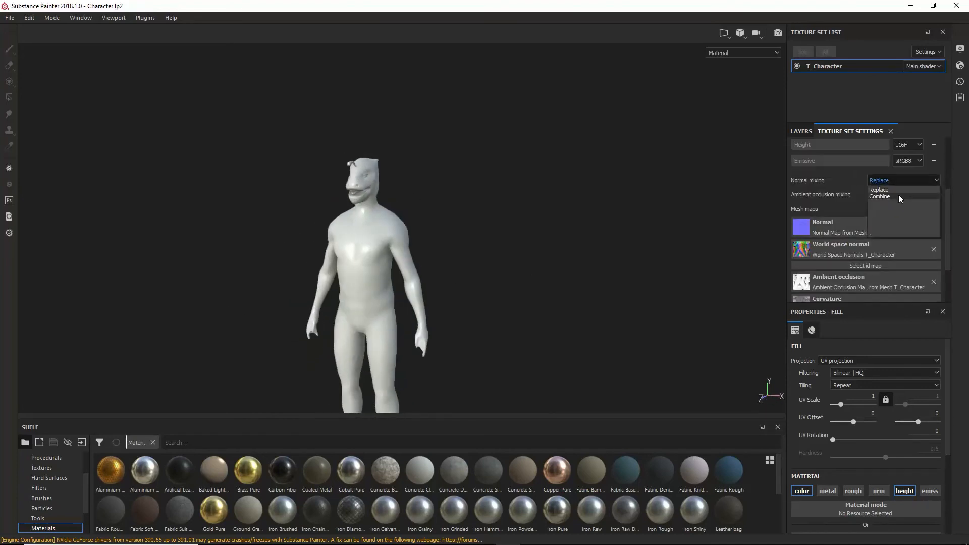
left_click(898, 195)
- Examine the surface detail on the bare mesh from several angles, from the full body to the torso
left_click_drag(513, 242, 380, 286, "alt")
left_click_drag(484, 258, 343, 261, "alt")
left_click_drag(397, 391, 337, 345, "alt")
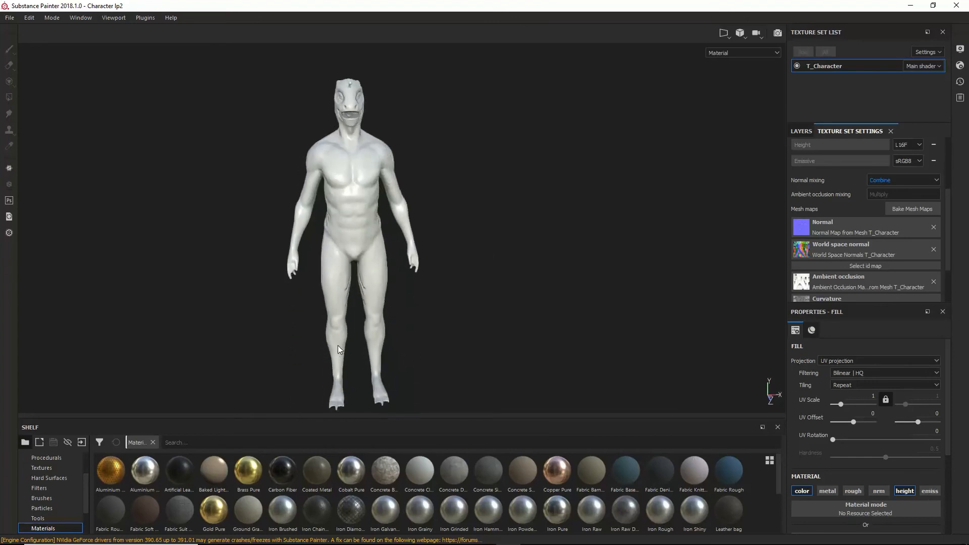
left_click_drag(398, 284, 257, 260, "alt")
left_click_drag(413, 223, 297, 270, "alt")
left_click_drag(407, 236, 393, 255, "alt")
scroll(416, 242, "up", 5)
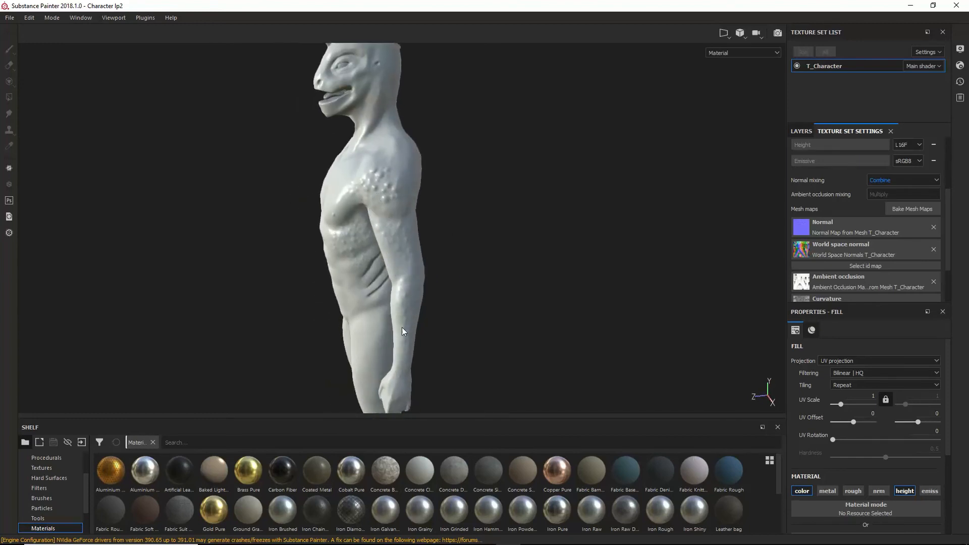
left_click_drag(402, 331, 556, 275, "alt")
scroll(337, 246, "up", 3)
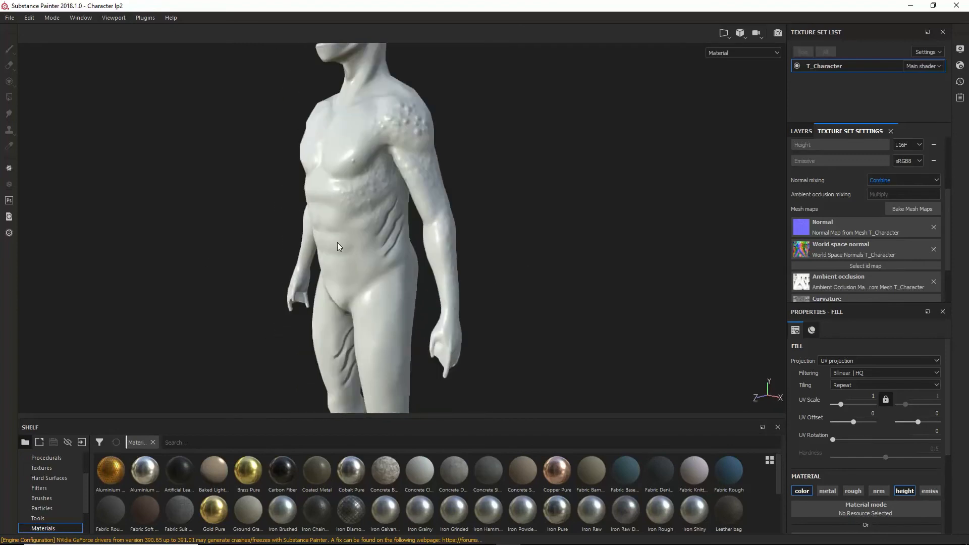
left_click_drag(337, 247, 336, 187, "alt")
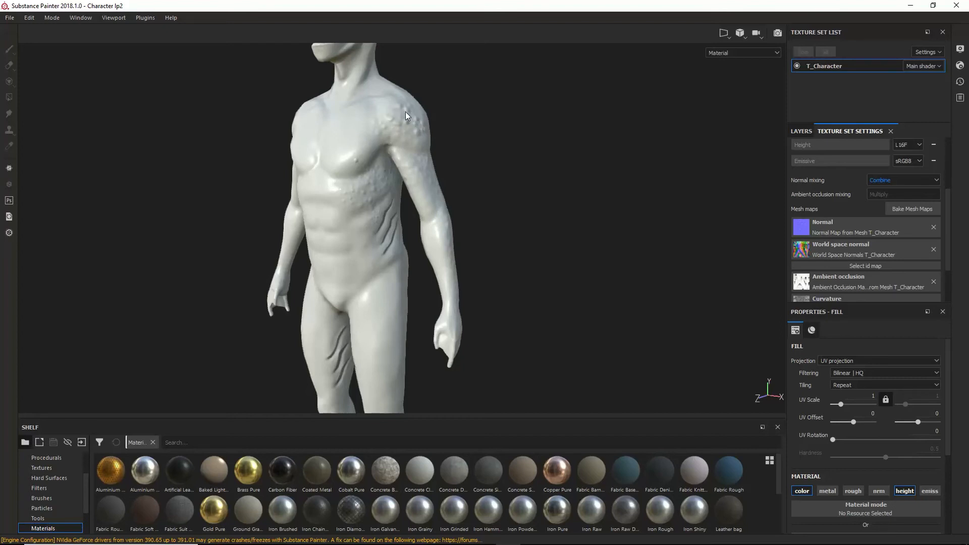
- Inspect the surface detail on the bare mesh's shoulder, upper back and chest up close and return to a fuller body view
left_click_drag(533, 119, 377, 128, "alt")
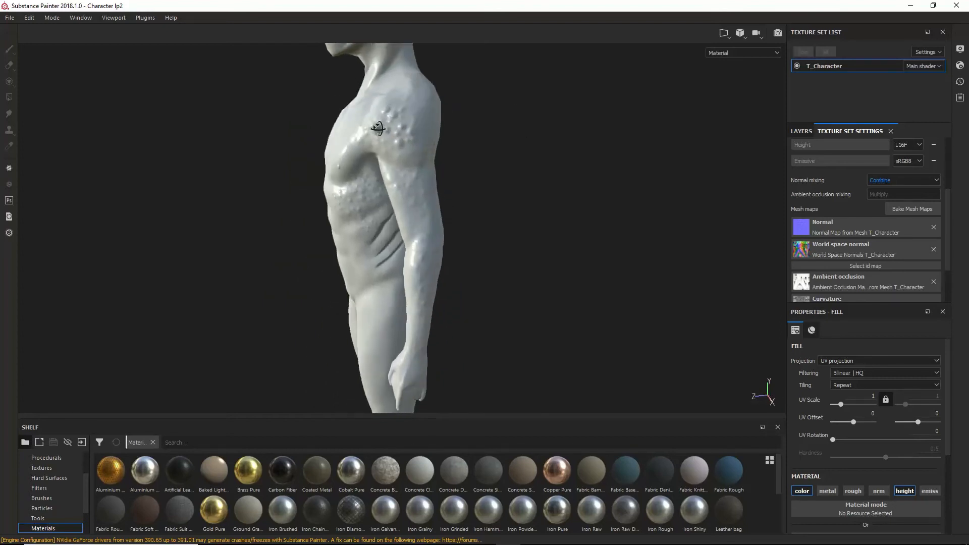
middle_click_drag(379, 129, 409, 288, "alt")
left_click_drag(398, 283, 310, 259, "alt")
right_click_drag(323, 260, 771, 324, "alt")
left_click_drag(383, 280, 352, 242, "alt")
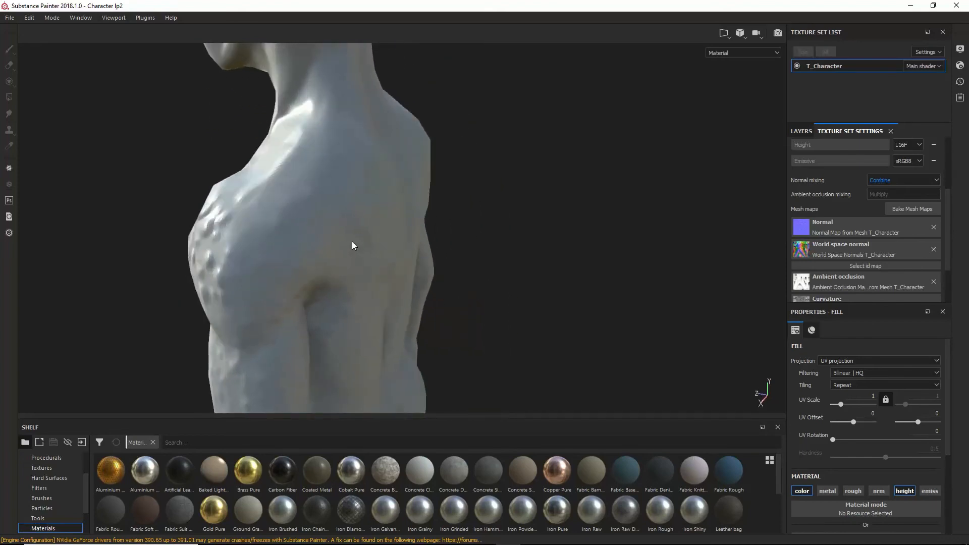
left_click_drag(296, 232, 216, 238, "alt")
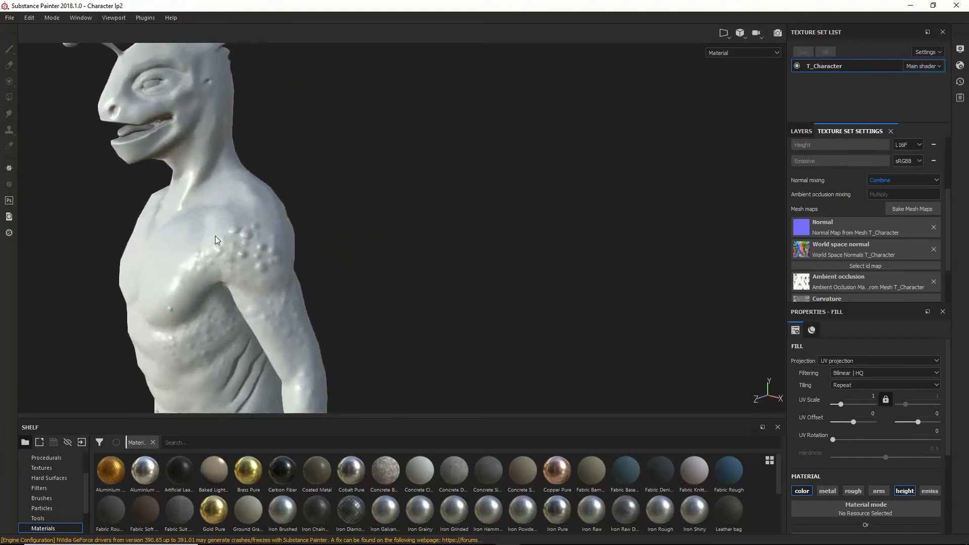
left_click_drag(289, 262, 333, 250, "alt")
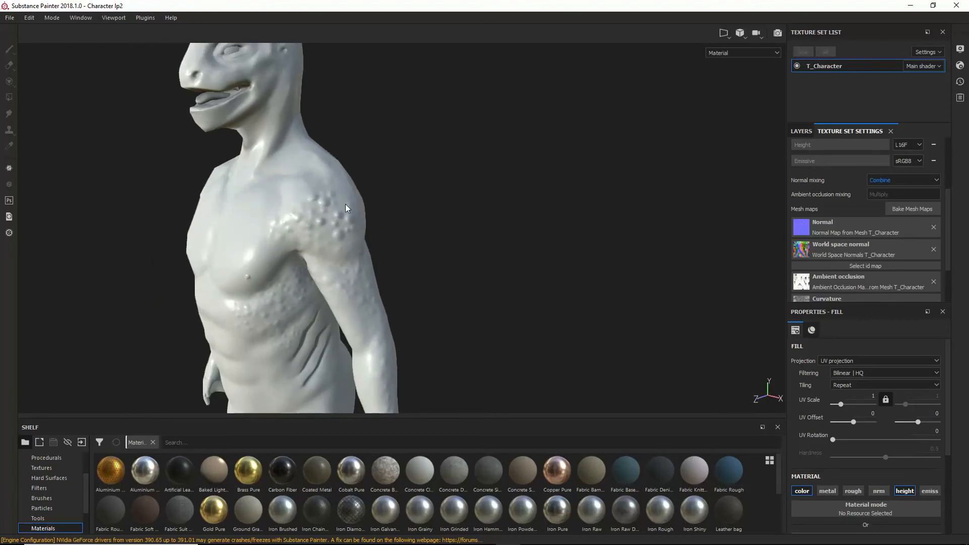
mouse_move(378, 217)
left_mouse_down("alt")
mouse_move(350, 249)
mouse_move(330, 225)
mouse_move(426, 222)
mouse_move(335, 205)
mouse_move(383, 212)
left_mouse_up("alt")
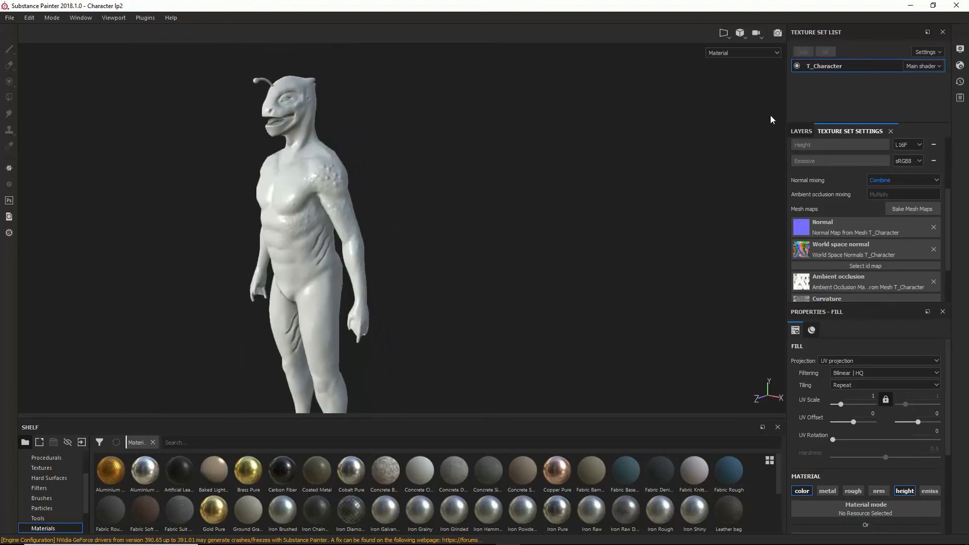
- Bring up the layer stack and turn the bare character to a three-quarter view
left_click(802, 133)
left_click(863, 131)
left_click(801, 131)
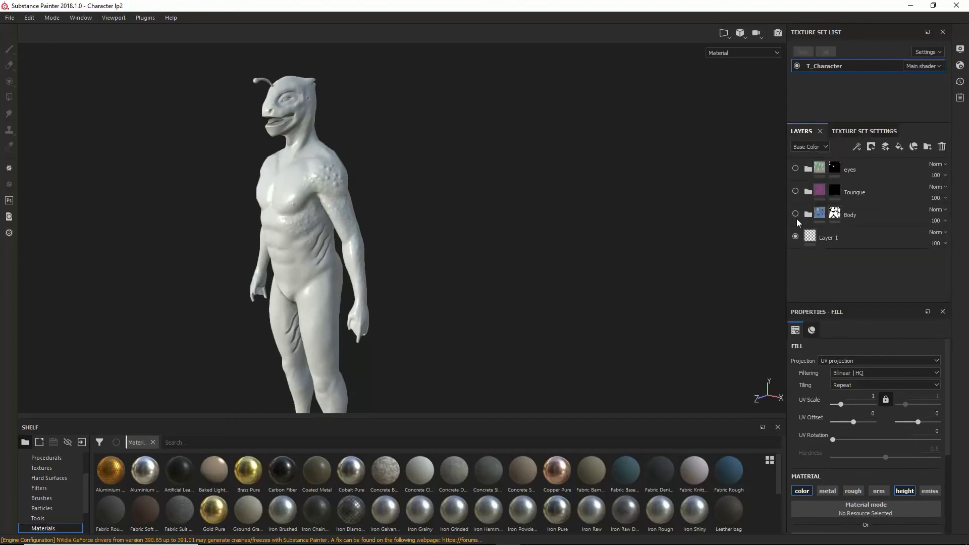
key("f")
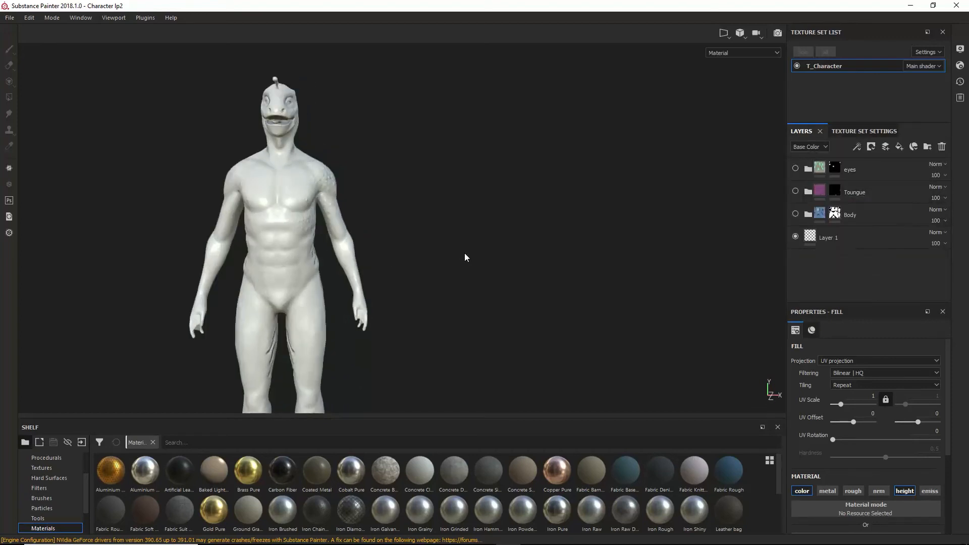
left_click_drag(493, 201, 367, 270, "alt")
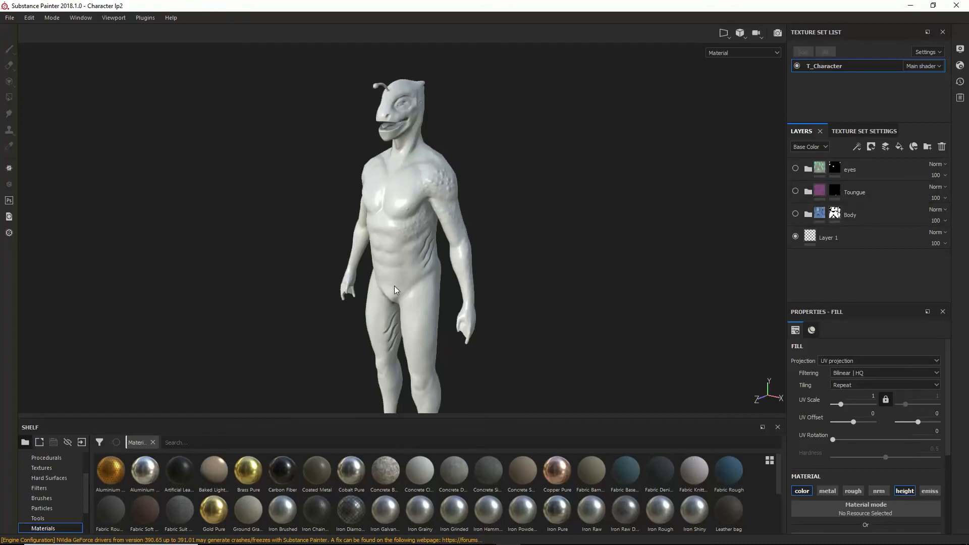
- Look through the contents of the Body and Toungue folders, and leave both collapsed and hidden
left_click(808, 215)
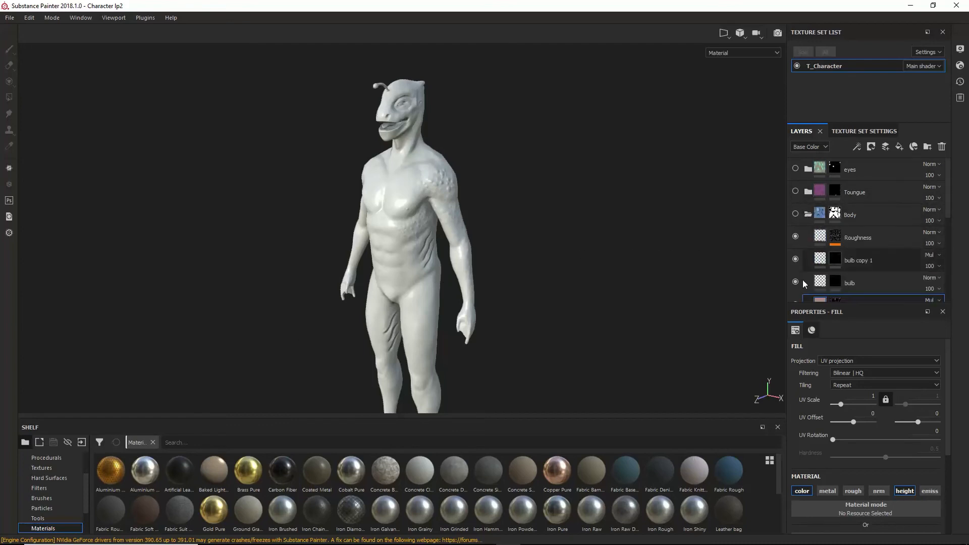
scroll(805, 281, "down", 5)
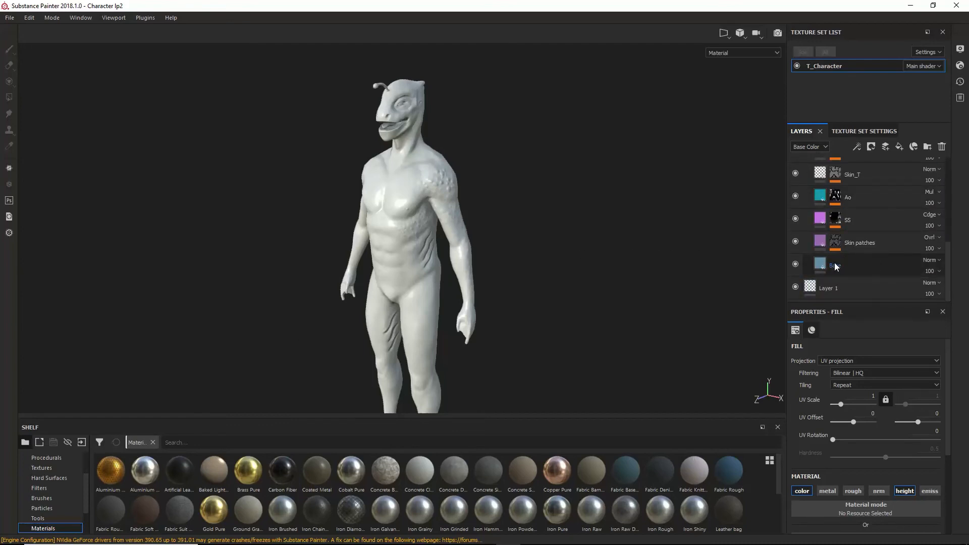
scroll(806, 227, "up", 5)
scroll(806, 168, "up", 3)
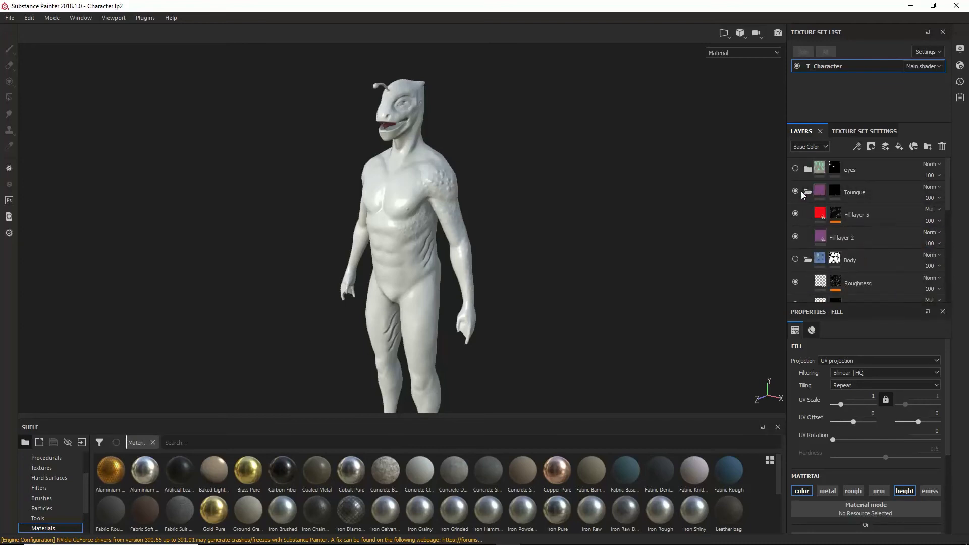
left_click(808, 191)
left_click(795, 191)
left_click(794, 191)
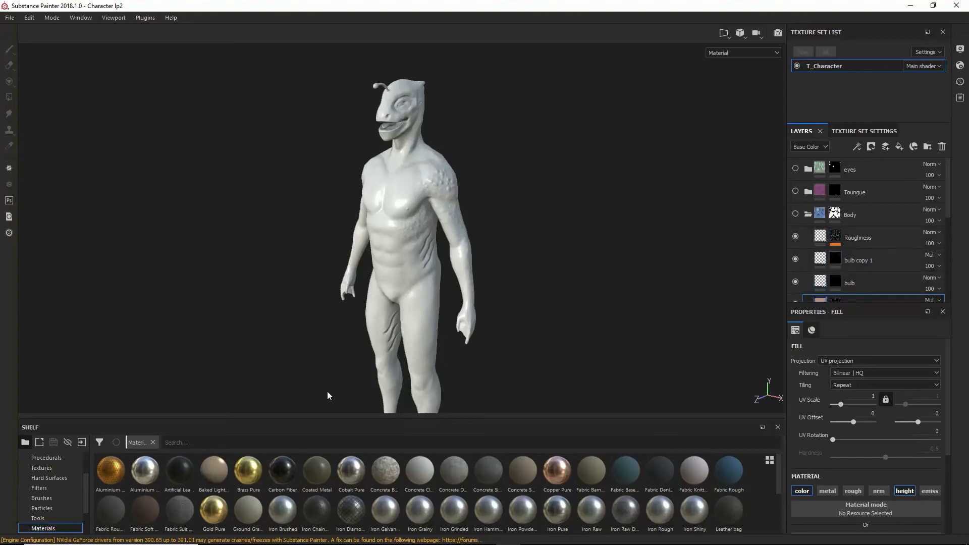
left_click(808, 213)
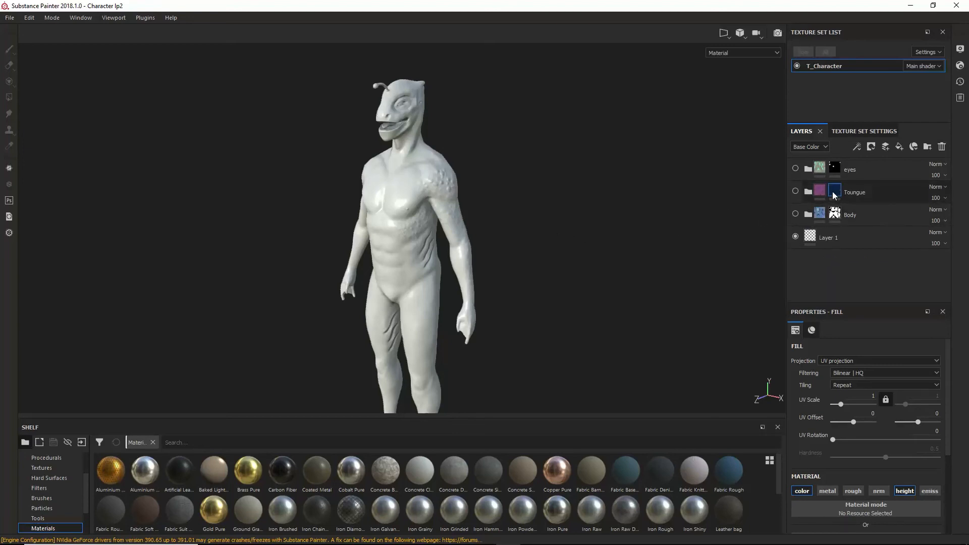
- Make the Body folder visible on the character
left_click(795, 214)
left_click(794, 213)
left_click(795, 214)
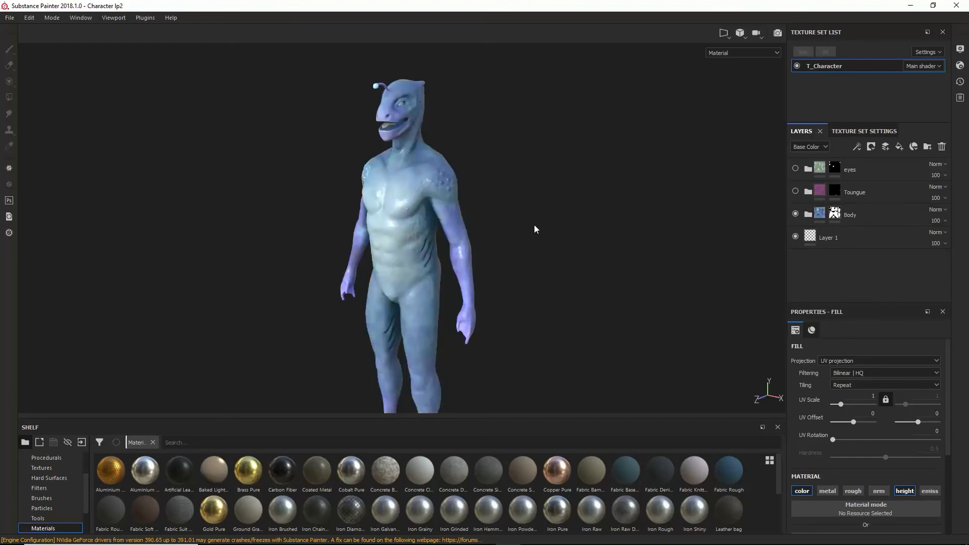
- Expand the Body folder, select its Base fill layer and review its color and roughness properties
left_click(806, 216)
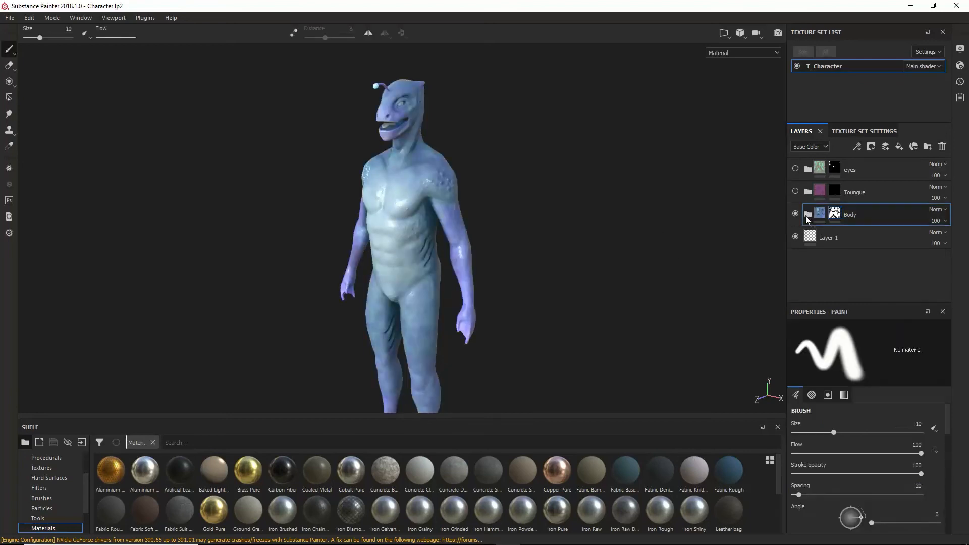
scroll(833, 247, "down", 2)
scroll(833, 248, "down", 3)
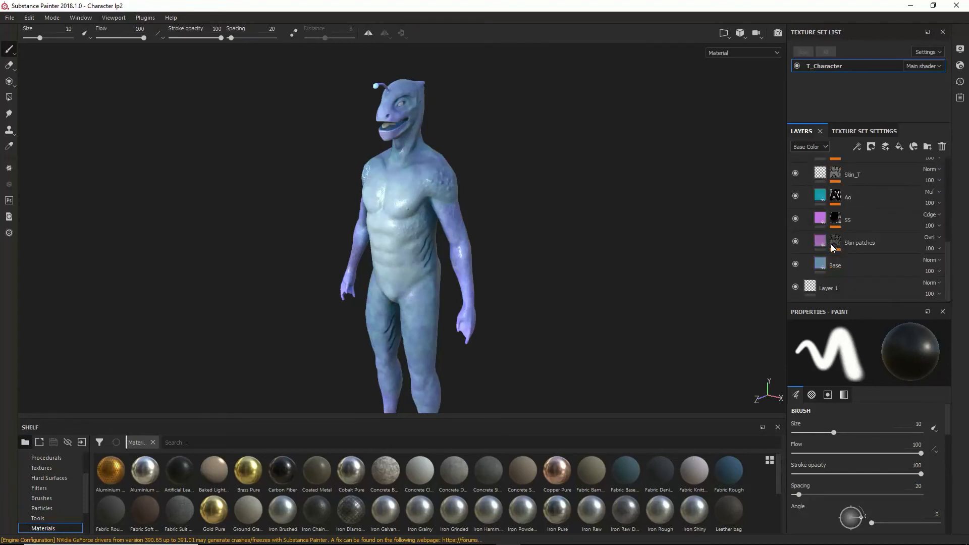
scroll(858, 237, "up", 5)
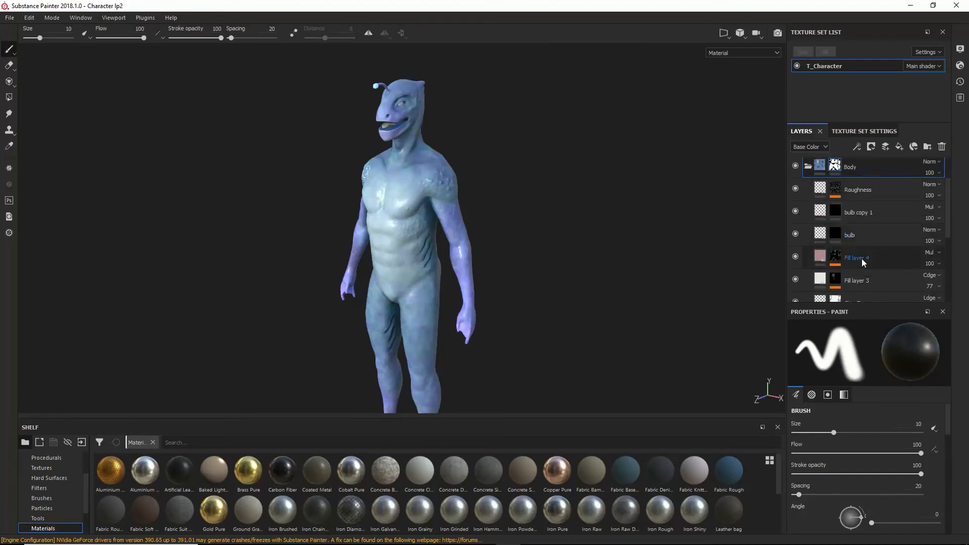
scroll(857, 258, "down", 3)
left_click(818, 267)
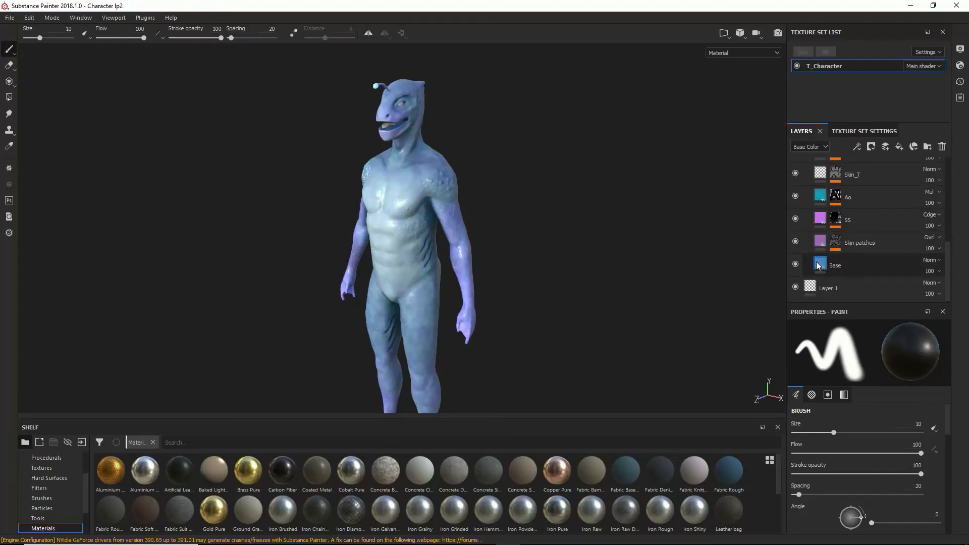
left_click_drag(474, 244, 633, 250, "alt")
middle_click_drag(597, 273, 617, 231, "alt")
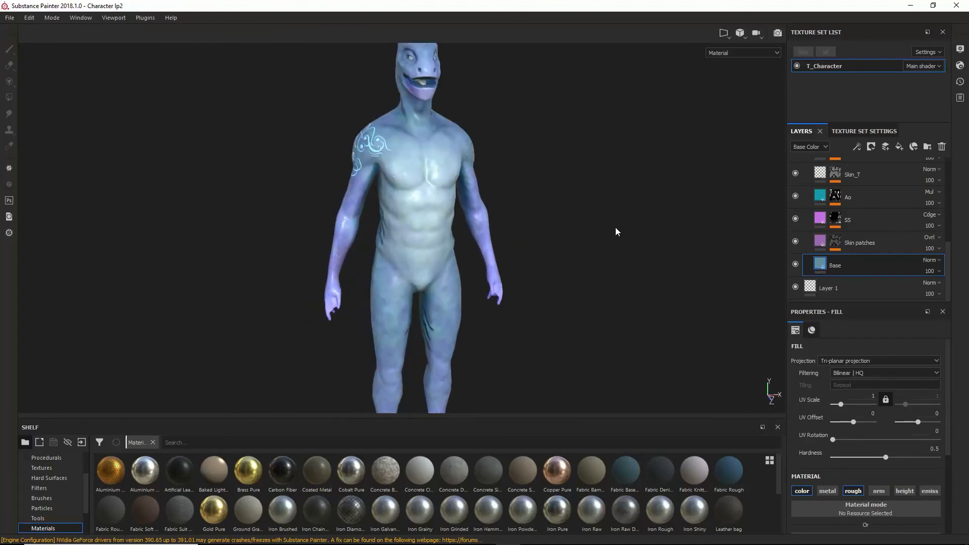
left_click_drag(617, 231, 550, 241, "alt")
middle_click_drag(545, 264, 549, 230, "alt")
scroll(843, 454, "down", 2)
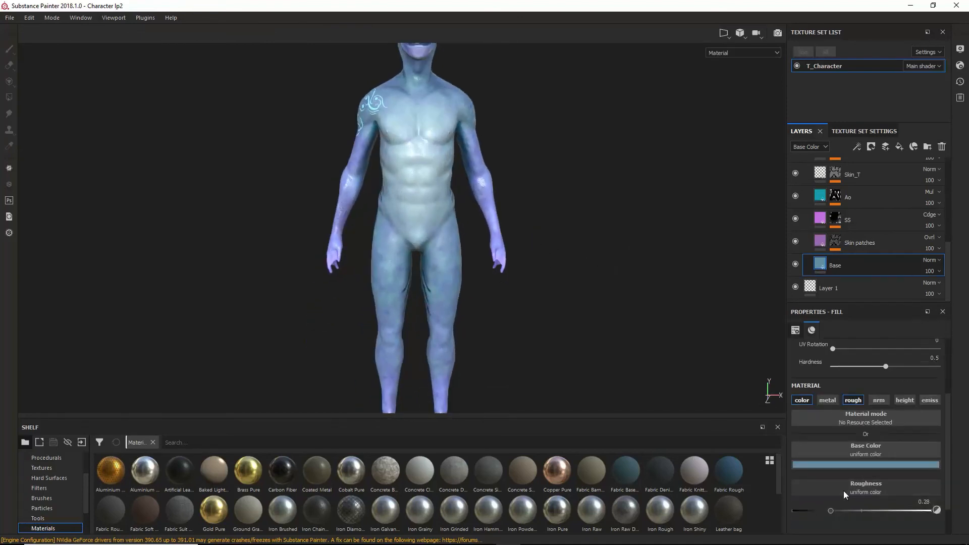
- Hide every layer in the Body folder above Base, from Roughness down to Skin patches
scroll(837, 212, "up", 3)
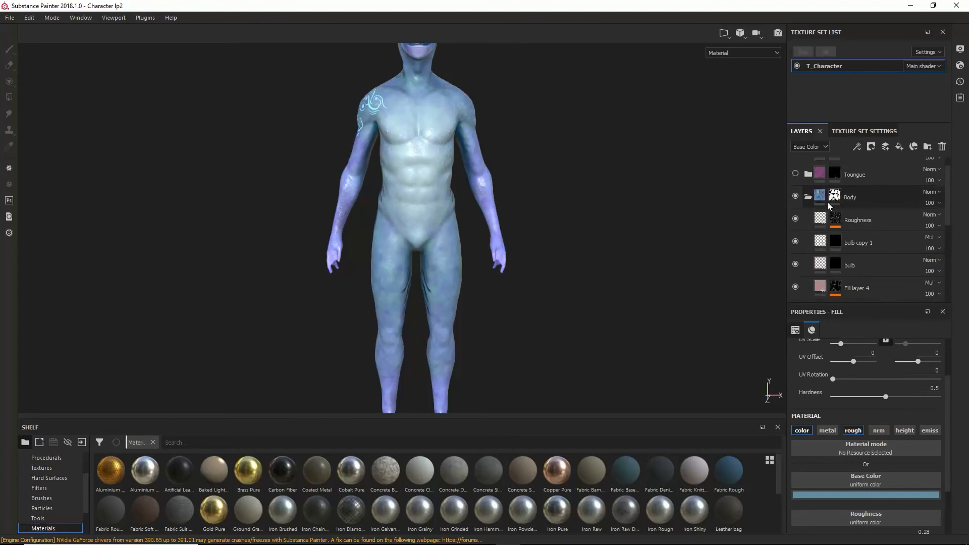
left_click(795, 219)
left_click(795, 241)
left_click(795, 283)
scroll(795, 283, "down", 3)
left_click(795, 260)
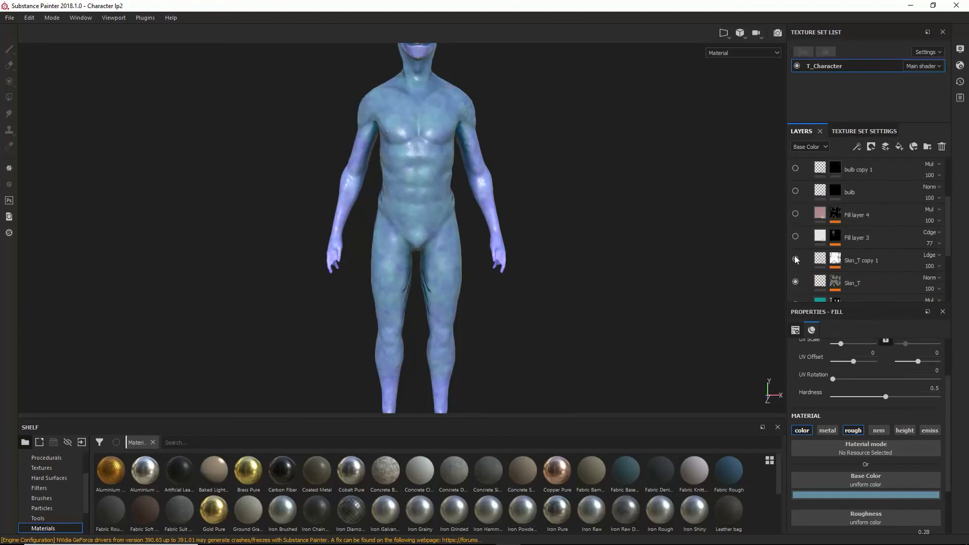
left_click(796, 282)
scroll(796, 277, "down", 3)
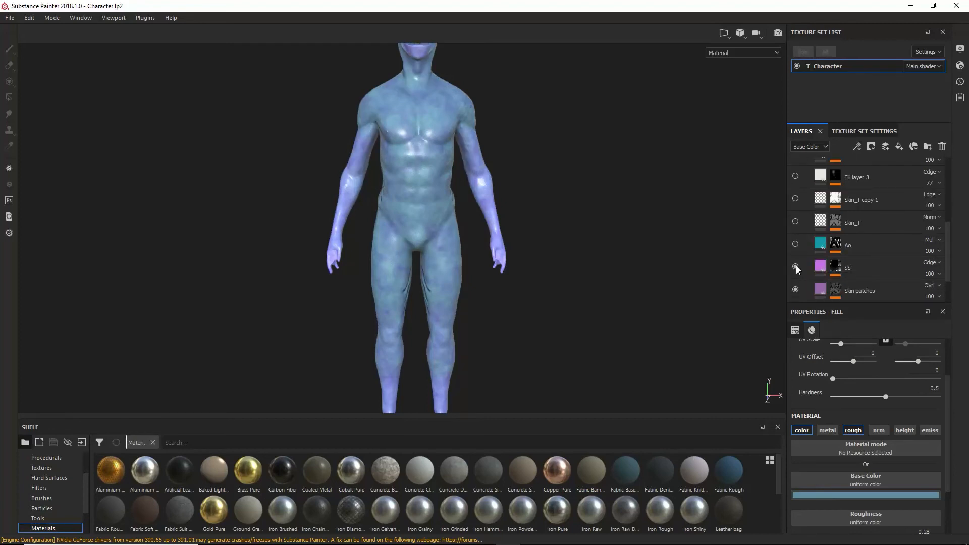
left_click(795, 266)
left_click(795, 289)
scroll(795, 288, "down", 3)
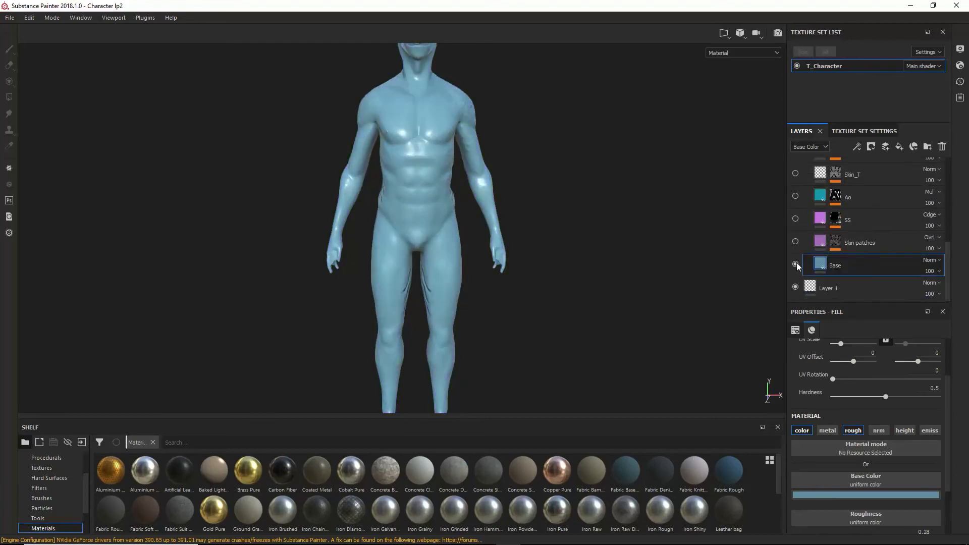
- Examine the Base layer on the character from the side, along with its base color values and enabled channels
left_click_drag(639, 244, 555, 252, "alt")
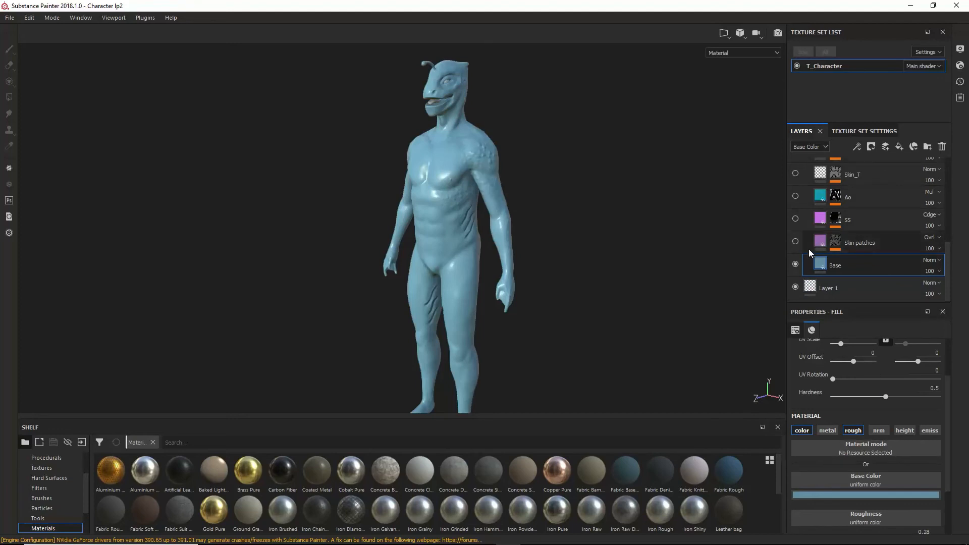
left_click(819, 494)
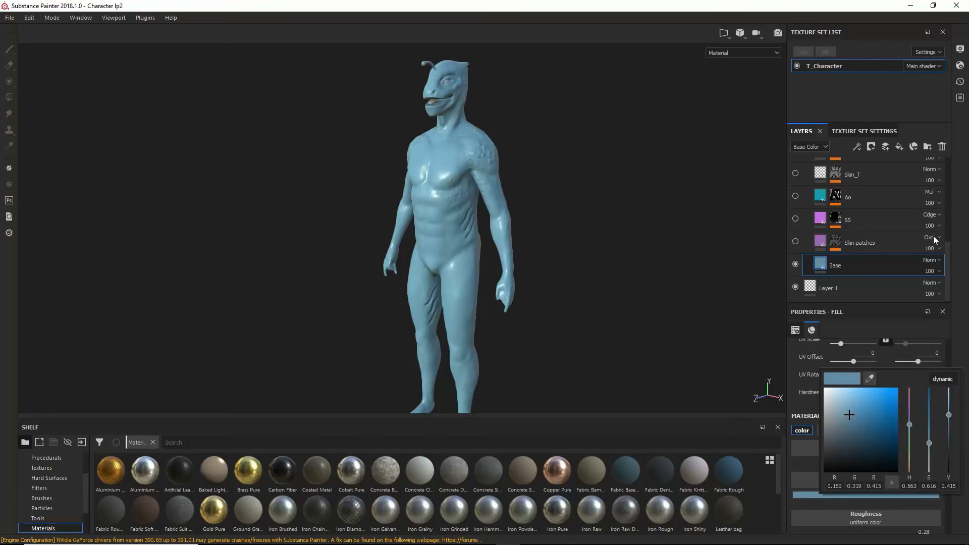
left_click(597, 259)
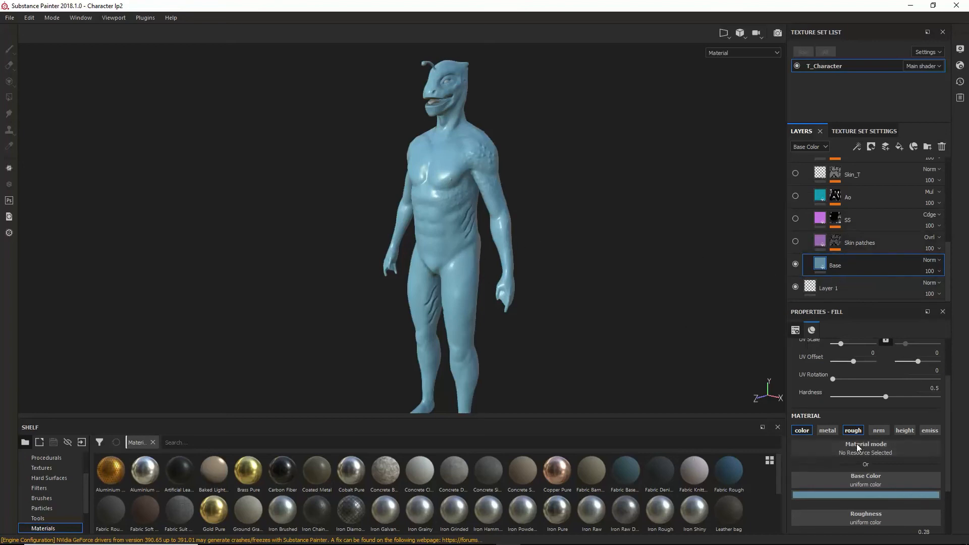
scroll(855, 443, "up", 2)
scroll(853, 454, "down", 1)
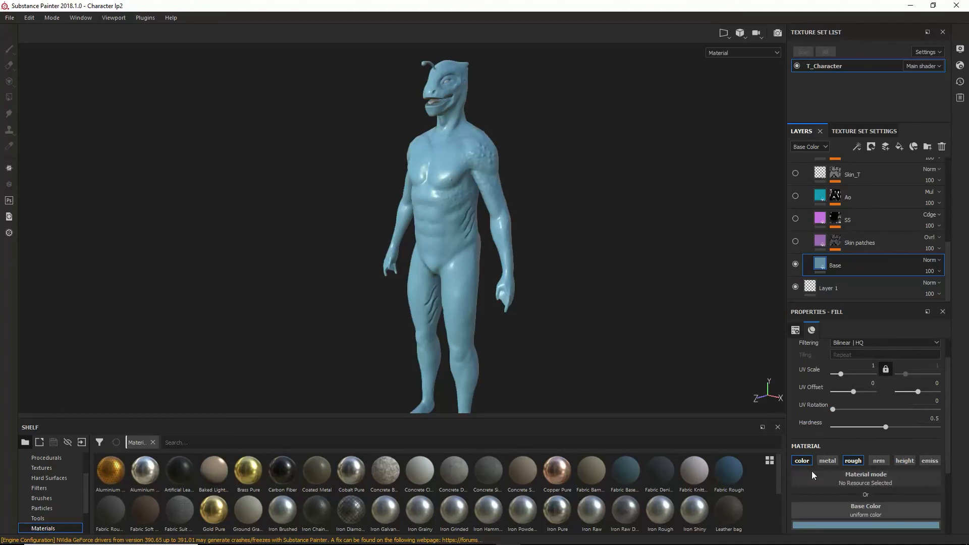
- View the Base layer's roughness on the character as a single Roughness channel and return to the Material display
left_click(852, 461)
scroll(848, 465, "down", 3)
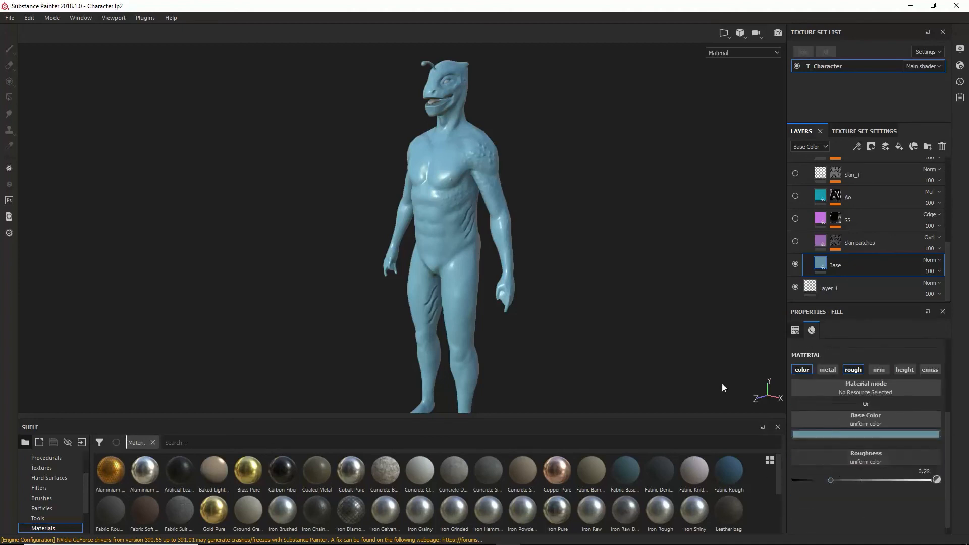
left_click(728, 53)
left_click(714, 98)
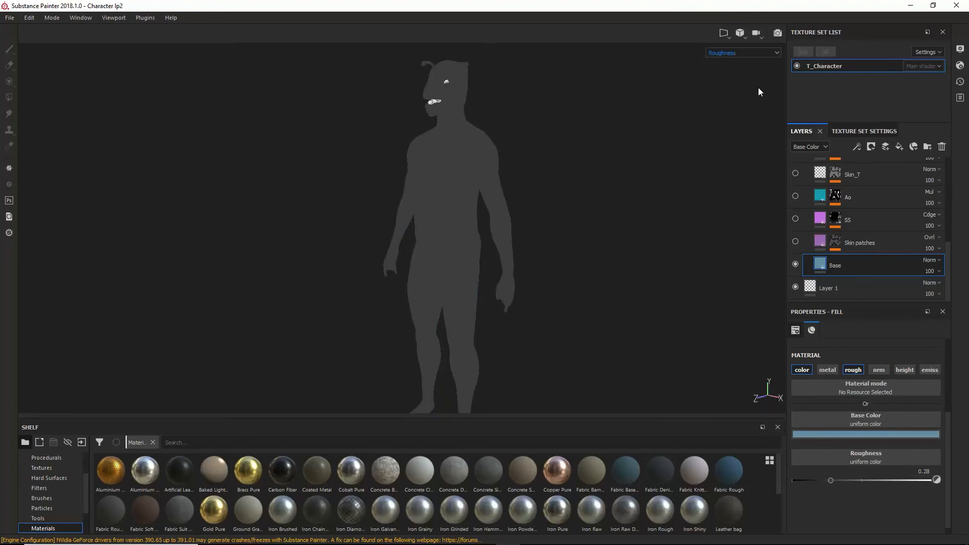
left_click(755, 52)
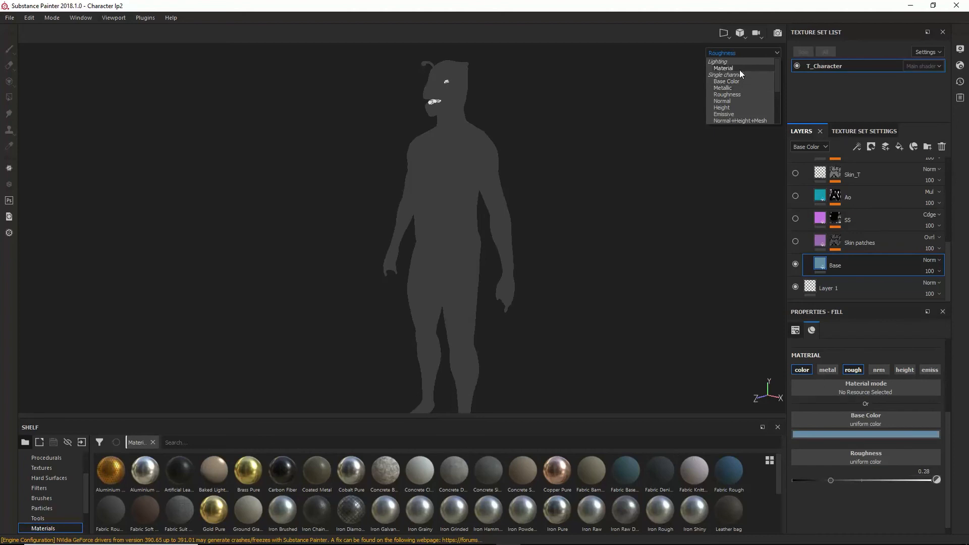
left_click(739, 68)
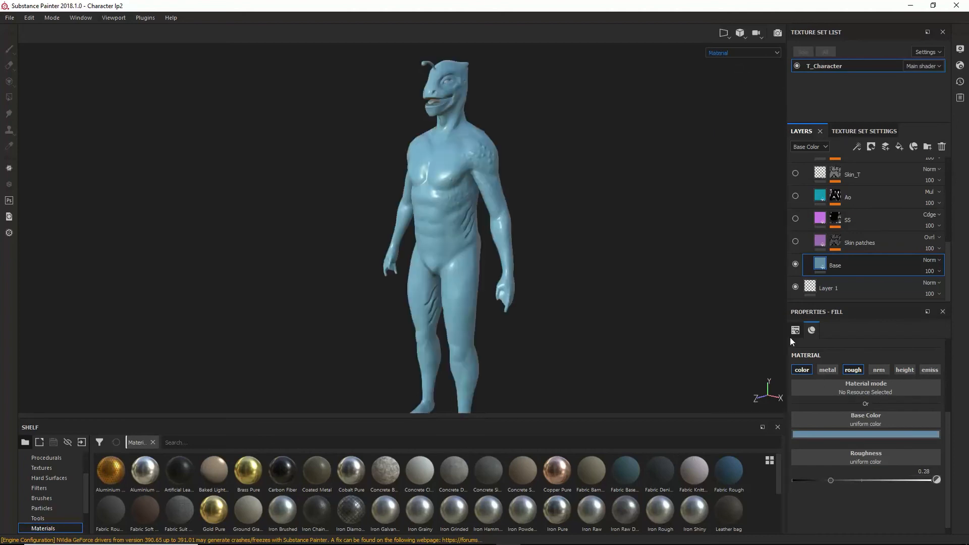
- Make the Skin patches layer visible and examine its effect on the character from both sides and the front
left_click(795, 241)
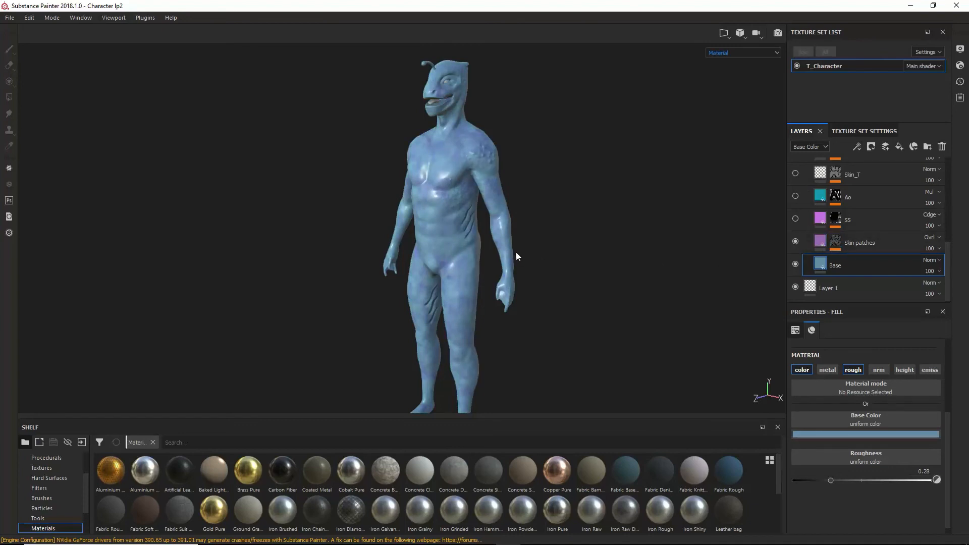
left_click_drag(516, 252, 524, 218, "alt")
middle_click_drag(524, 218, 530, 266, "alt")
left_click_drag(475, 249, 532, 262, "alt")
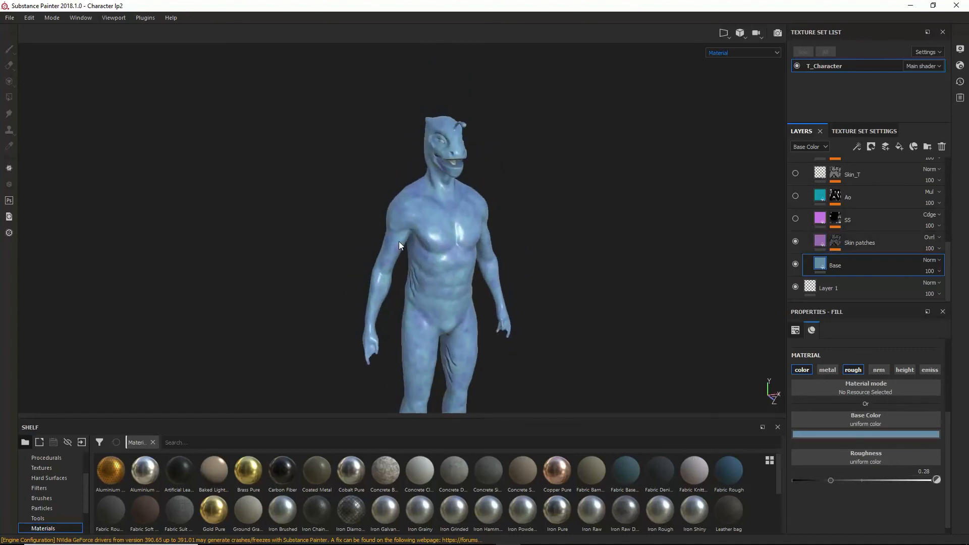
right_click_drag(443, 232, 685, 246, "alt")
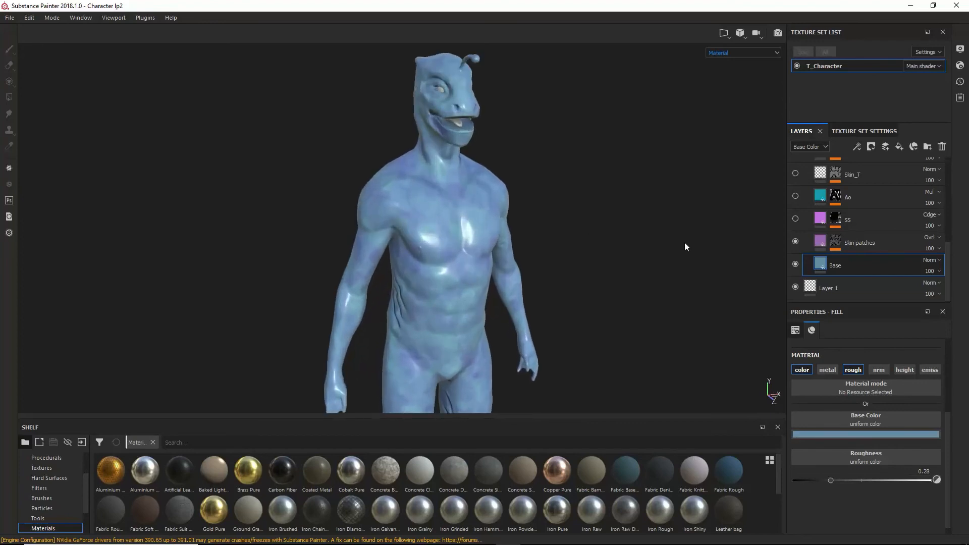
left_click_drag(685, 247, 486, 250, "alt")
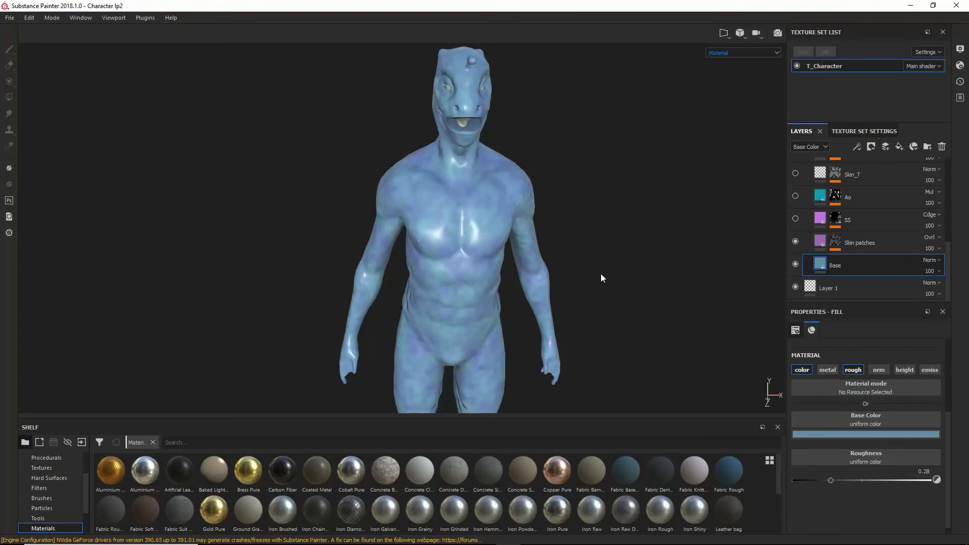
left_click_drag(554, 266, 452, 258, "alt")
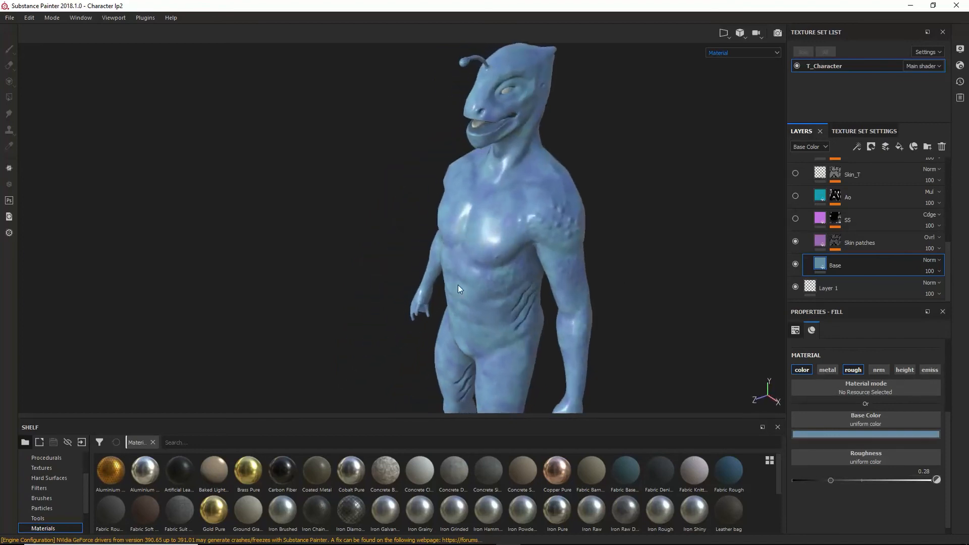
left_click(795, 263)
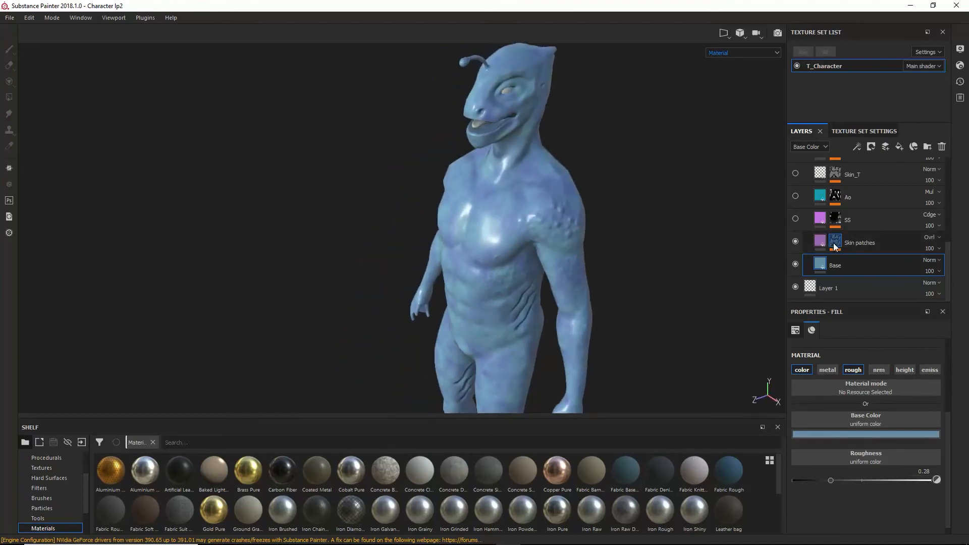
- Review the Fractal Sum Base fill in the Skin patches mask, including its grayscale settings and Noise Parameters
left_click(834, 241)
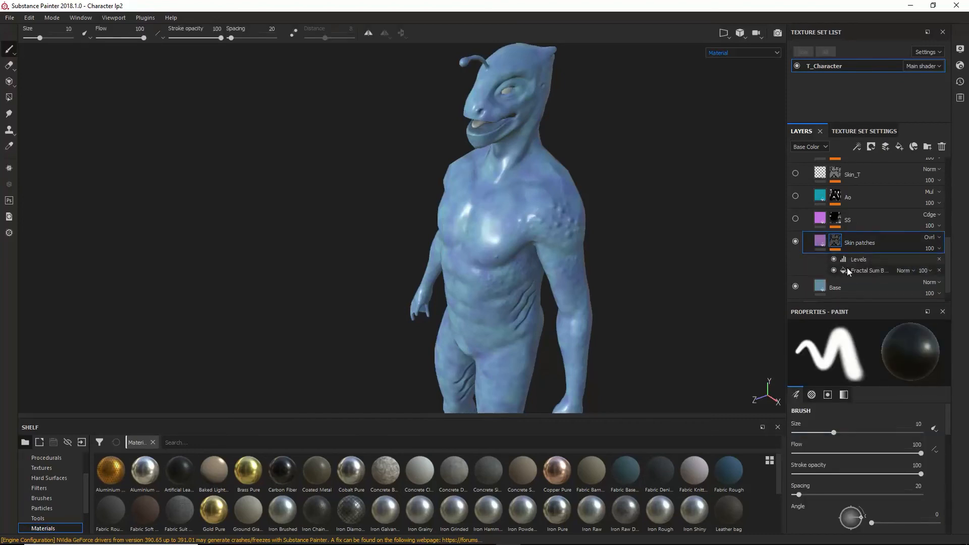
left_click(819, 241)
left_click(838, 241)
left_click(853, 271)
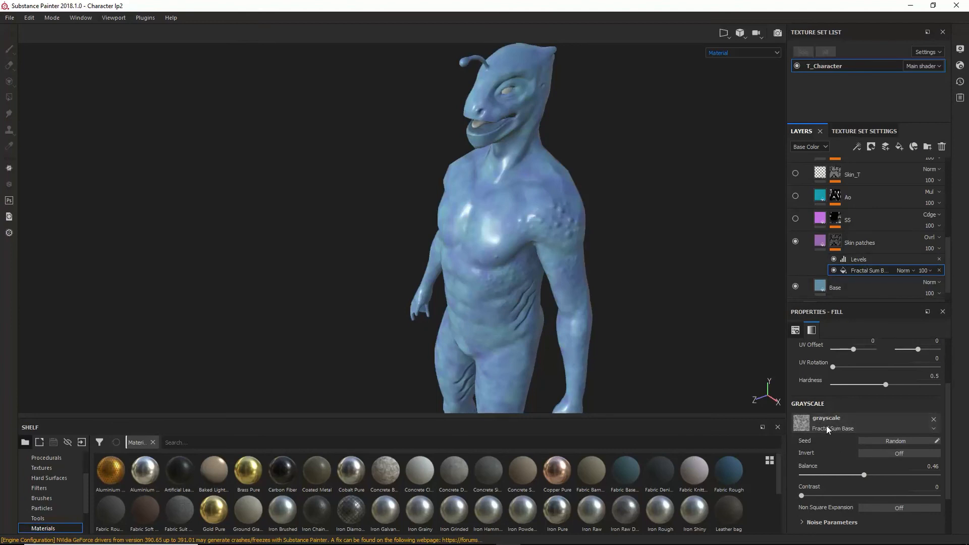
scroll(835, 426, "down", 2)
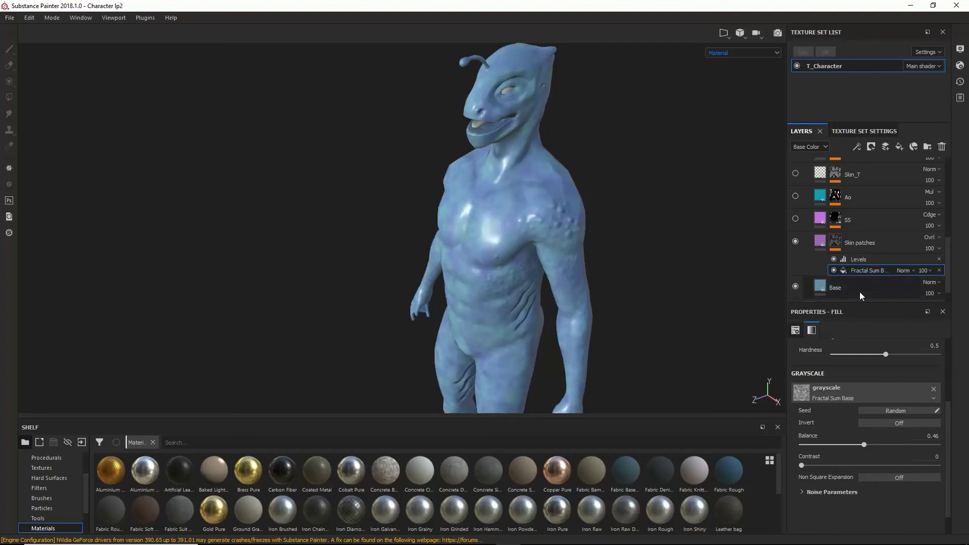
scroll(839, 480, "down", 1)
left_click(813, 464)
scroll(828, 495, "down", 1)
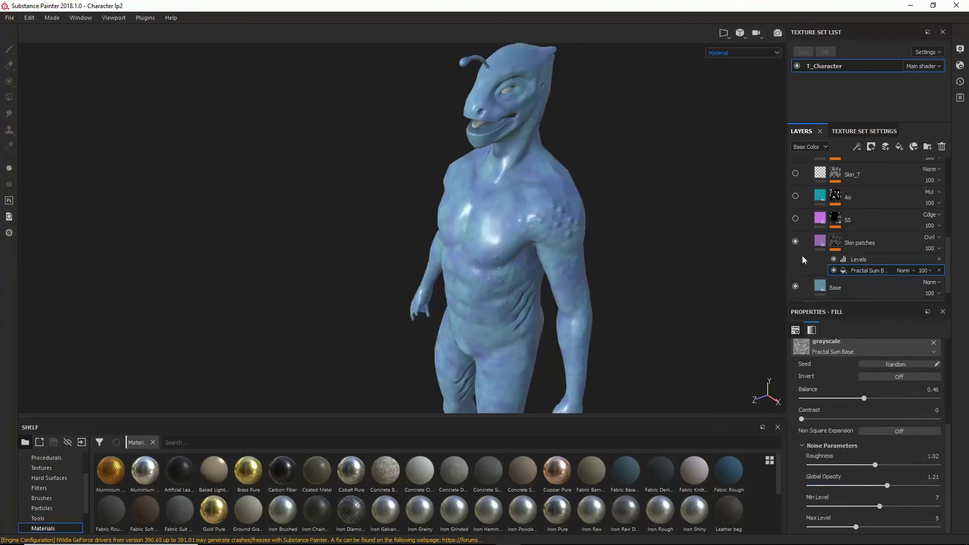
- Display the Skin patches mask on the character, inspect it from the other side and return to the layer's material
left_click(835, 242)
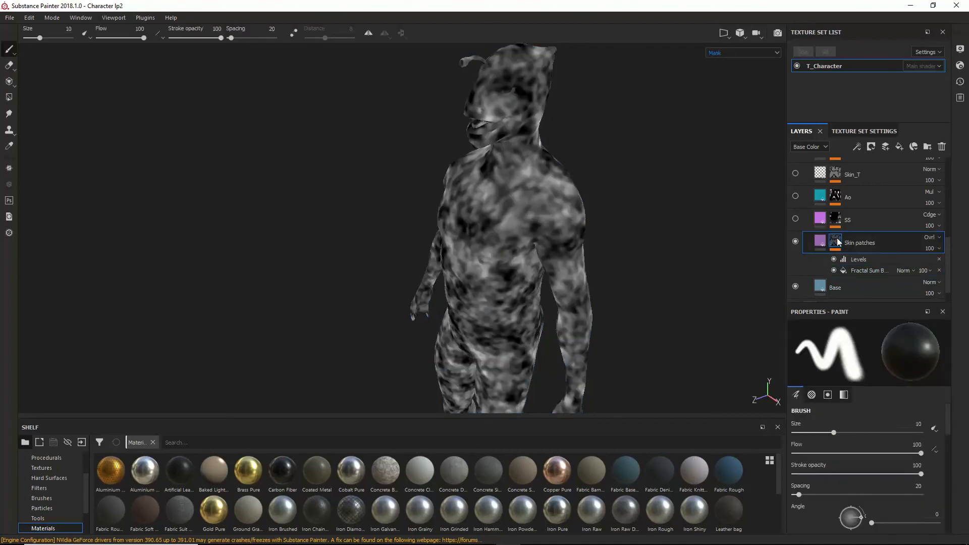
left_click_drag(551, 279, 691, 346, "alt")
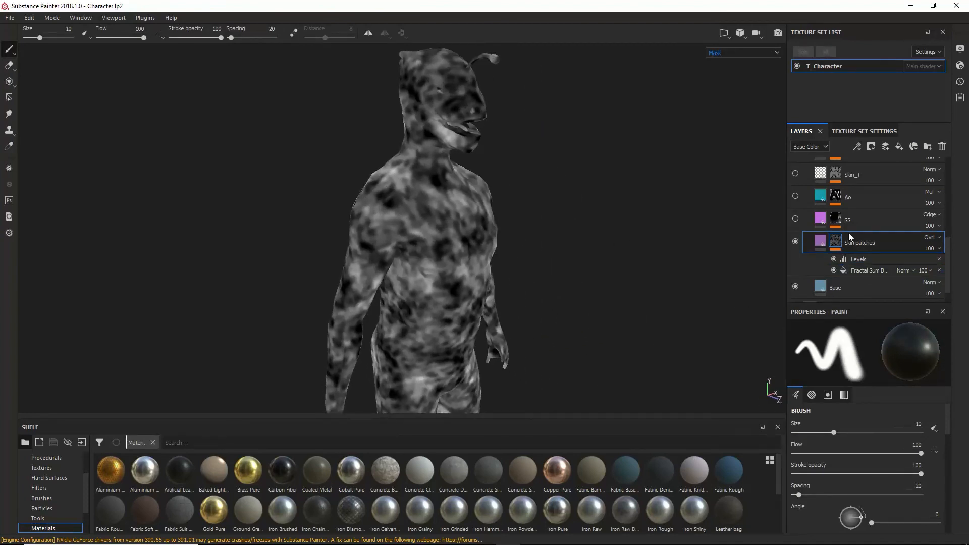
left_click(819, 242)
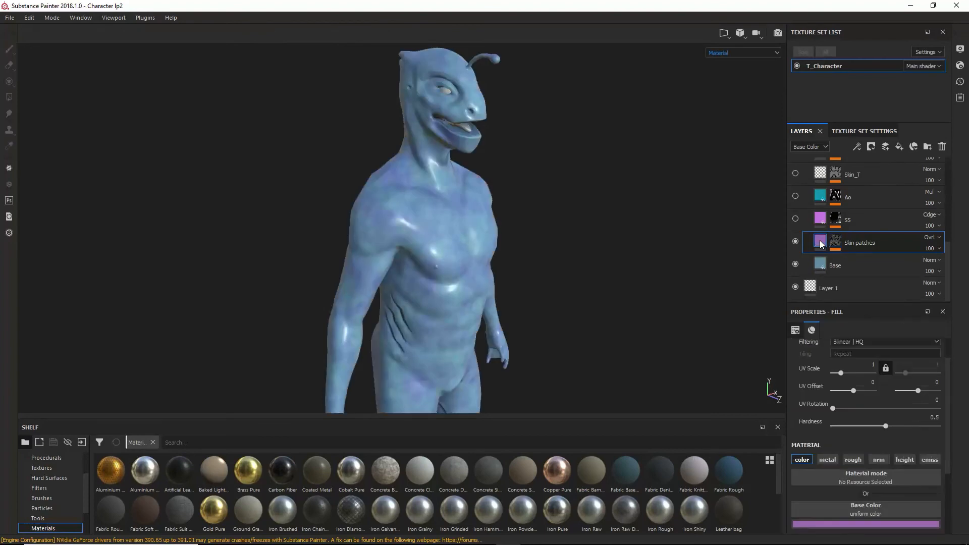
- Review the Levels effect in the Skin patches mask and examine the patches around the character's torso
left_click(835, 241)
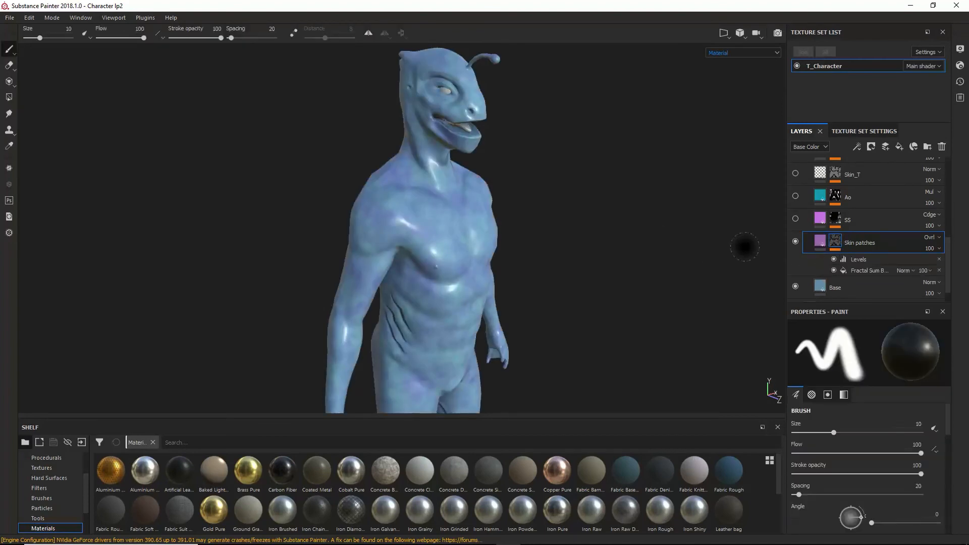
left_click_drag(746, 254, 463, 281, "alt")
left_click(868, 258)
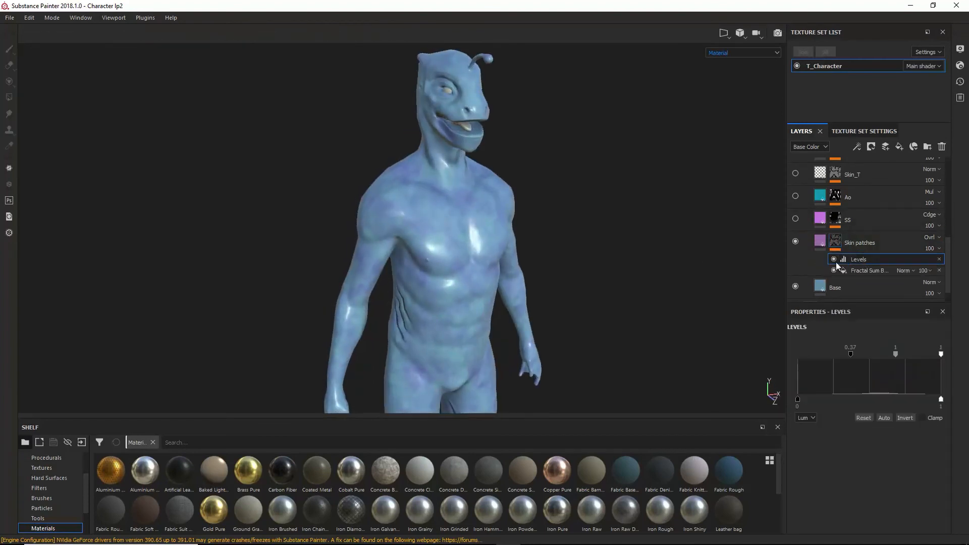
left_click_drag(603, 248, 525, 251, "alt")
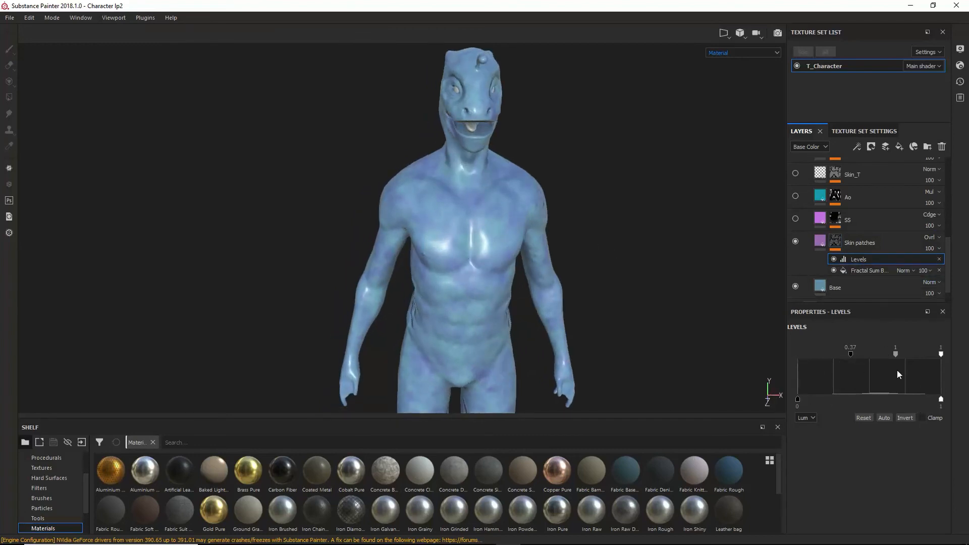
left_click_drag(592, 310, 651, 310, "alt")
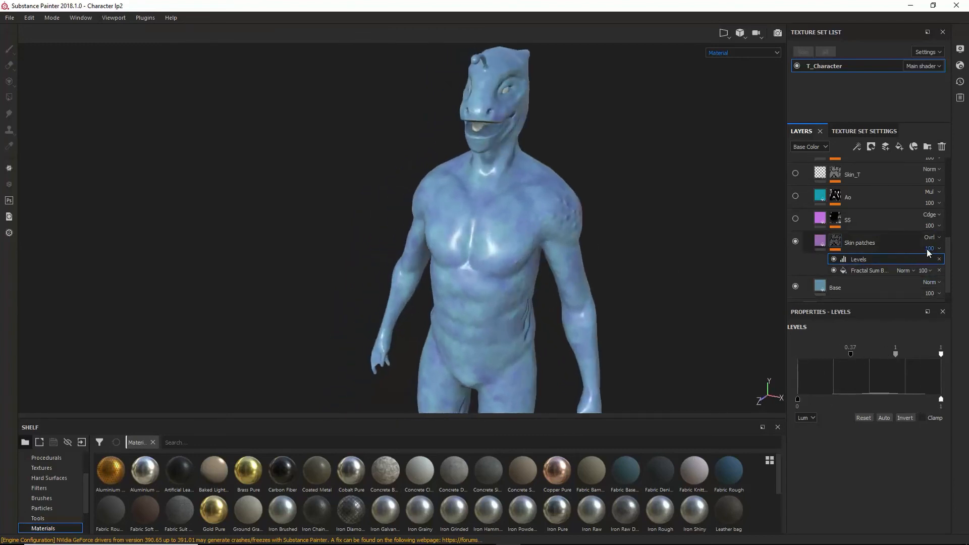
- Try the Normal blending mode on the Skin patches layer and set it back to Overlay
left_click(928, 237)
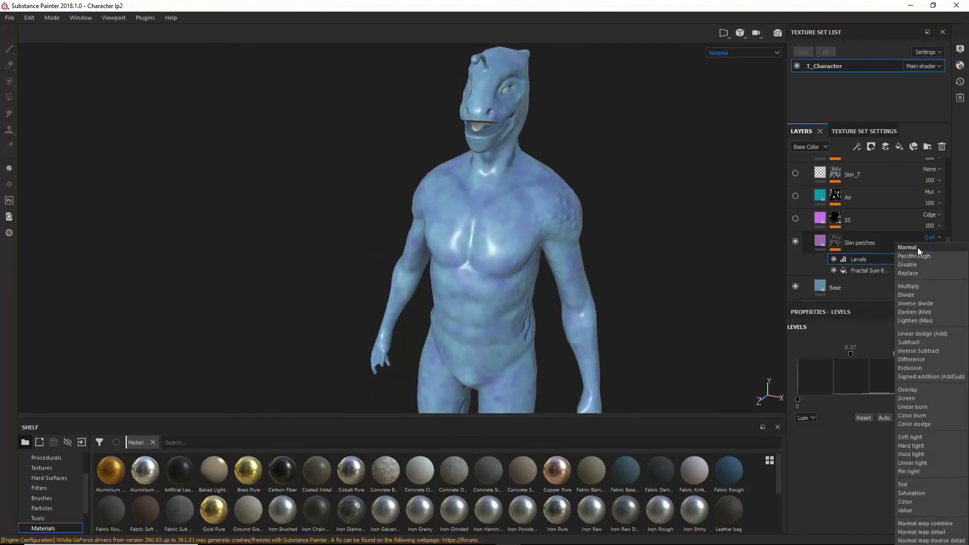
left_click(917, 248)
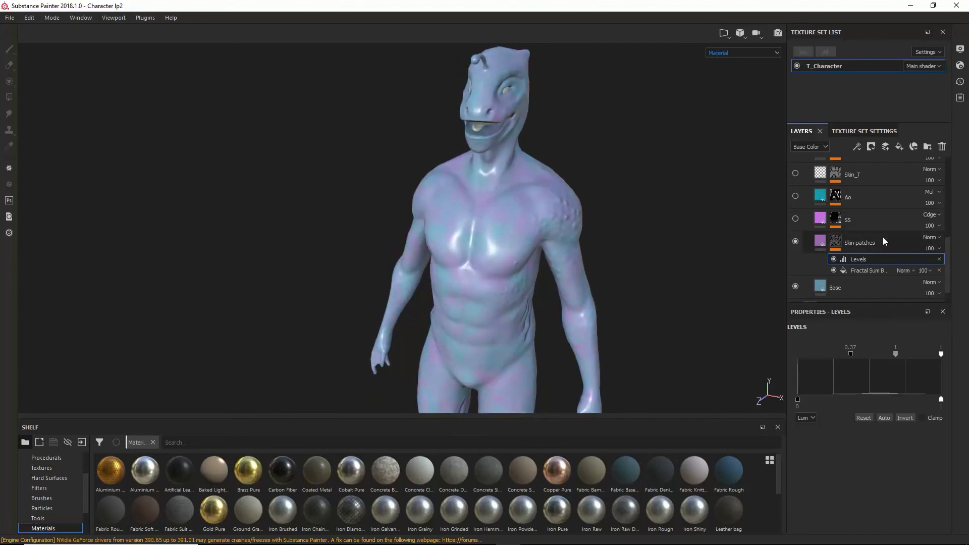
left_click(931, 242)
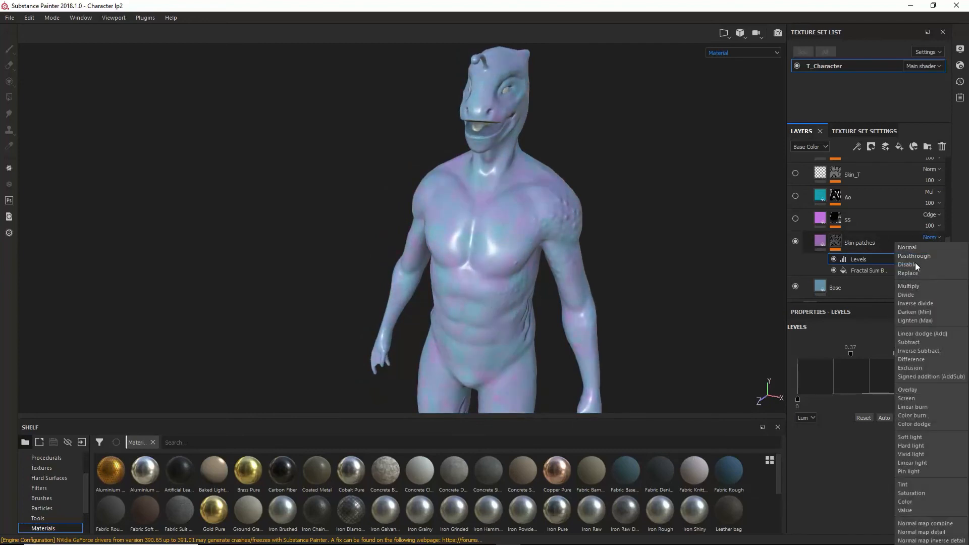
left_click(910, 389)
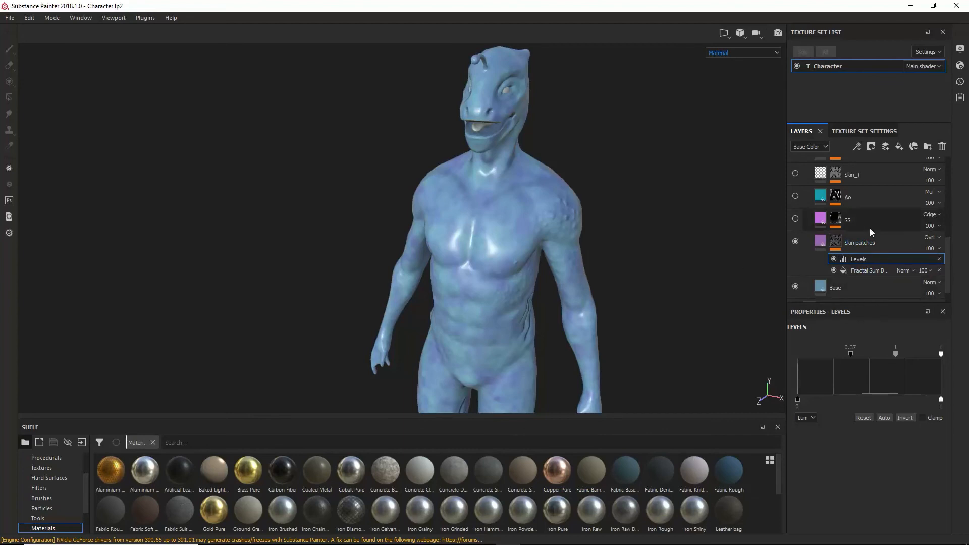
- Try a green base color with a hue of 0.371 on the Base layer and undo the color change
left_click_drag(616, 214, 520, 247, "alt")
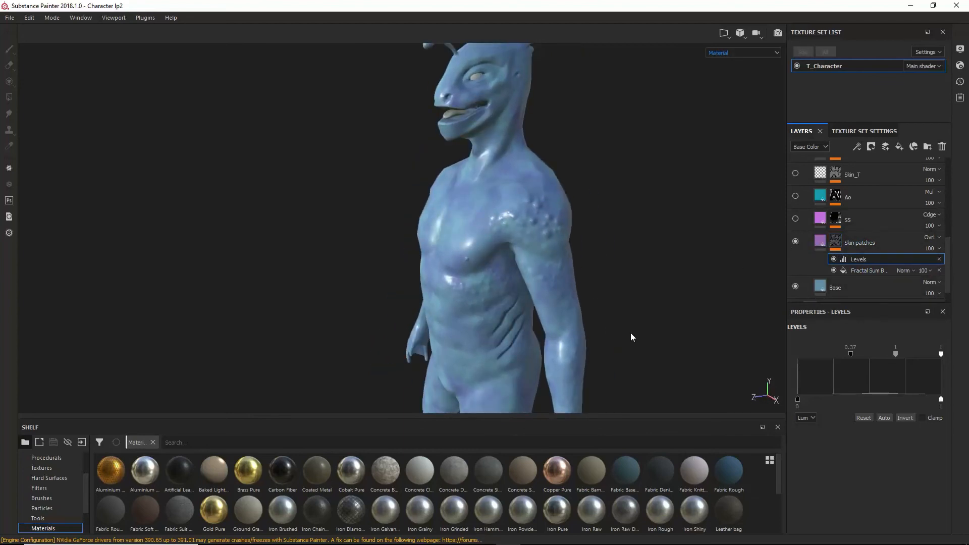
left_click(808, 281)
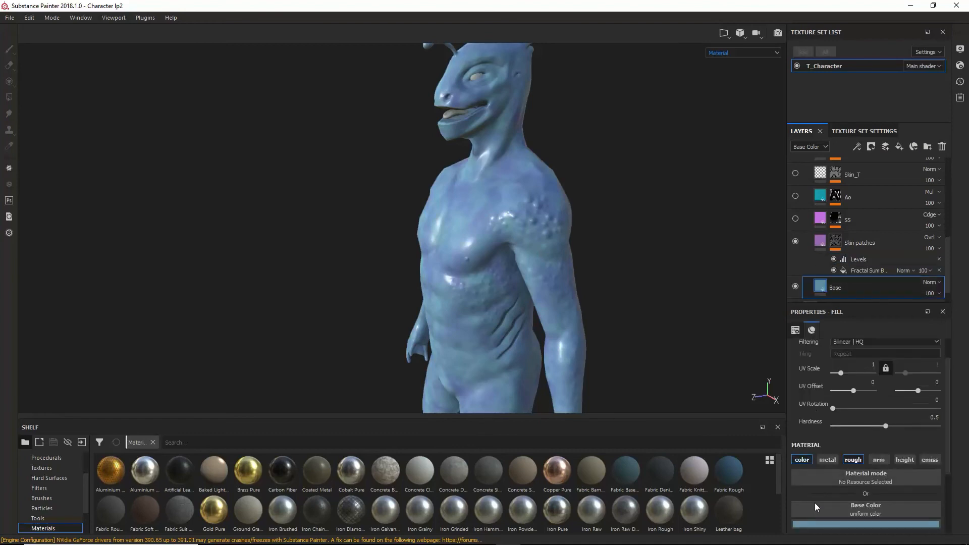
left_click(811, 524)
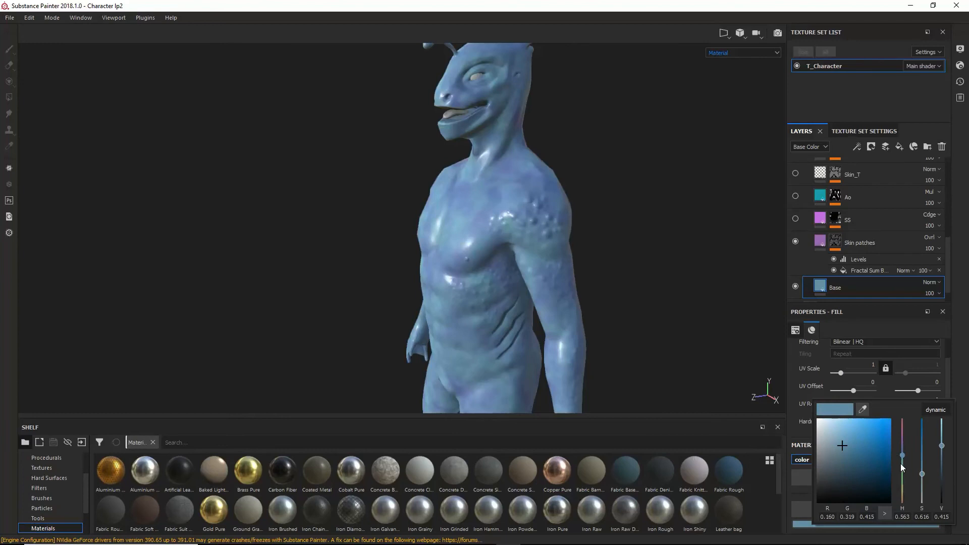
left_click_drag(900, 463, 901, 472)
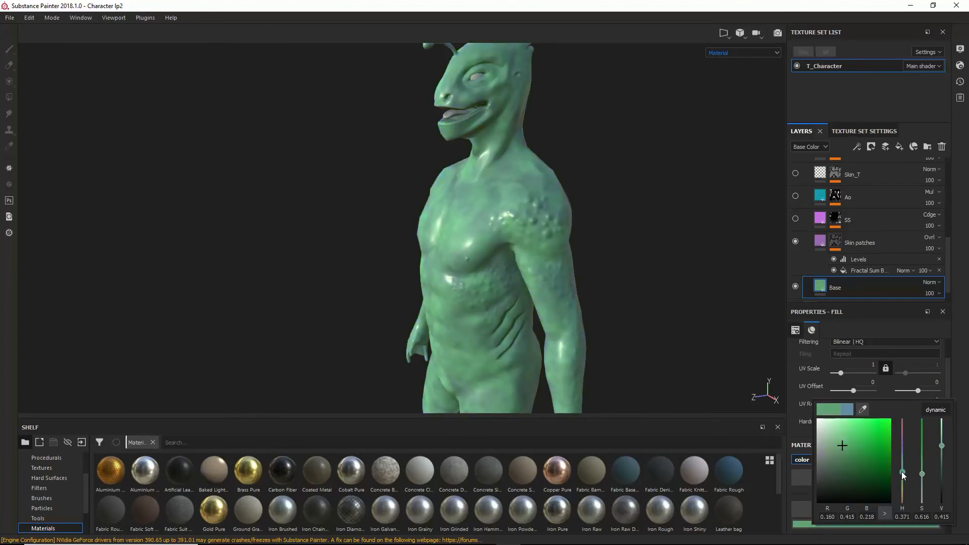
left_click_drag(656, 222, 584, 216, "alt")
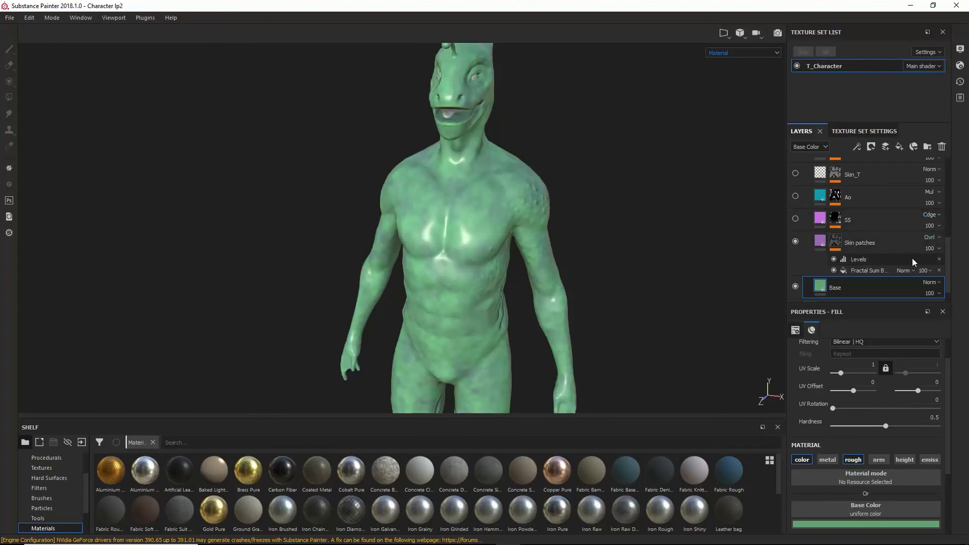
key("ctrl+z")
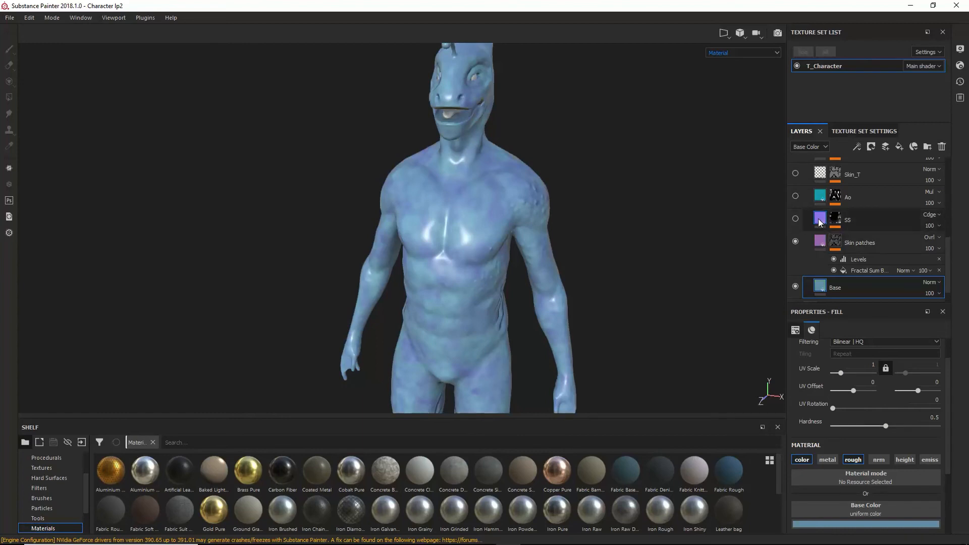
- Select the SS fill layer, make it visible and examine its effect on the character's head, arms and hands
left_click(868, 219)
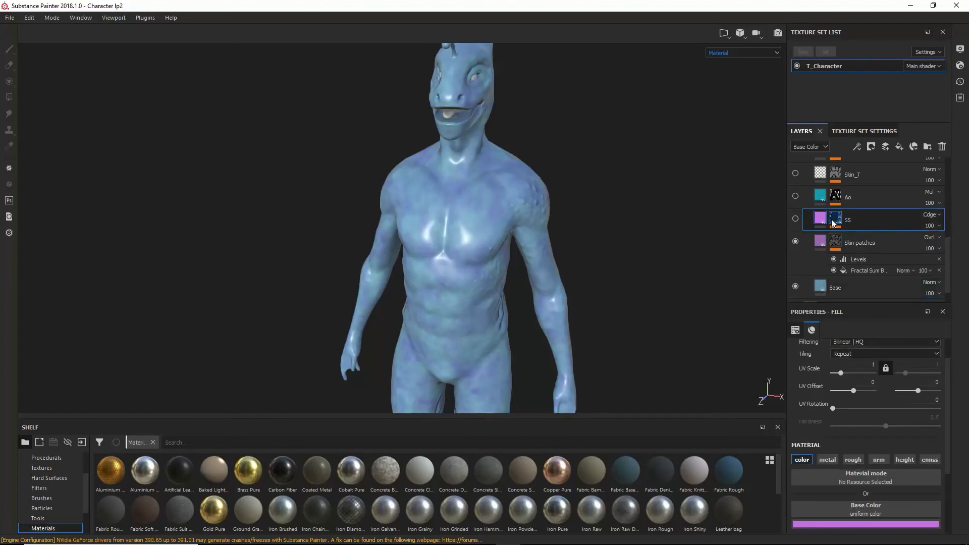
mouse_move(832, 223)
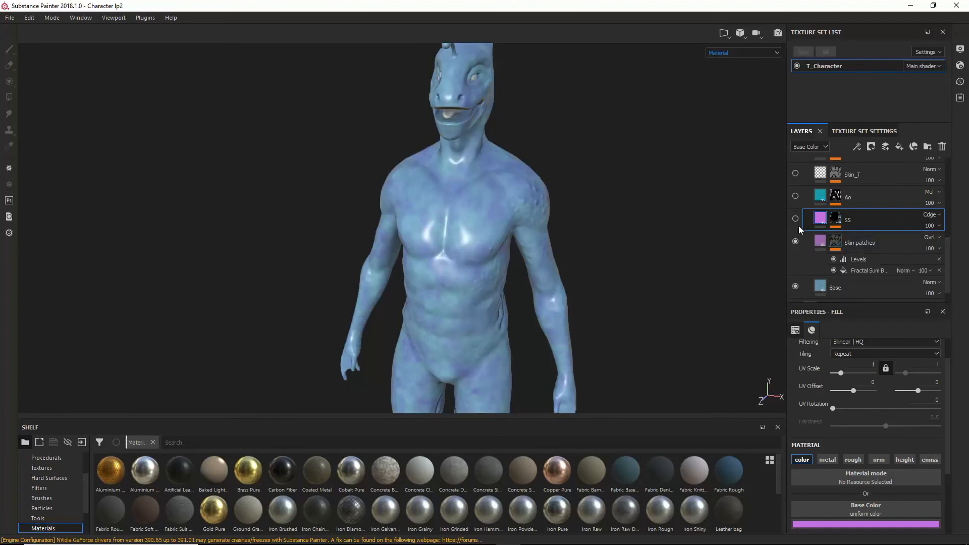
right_click_drag(555, 305, 462, 295, "alt")
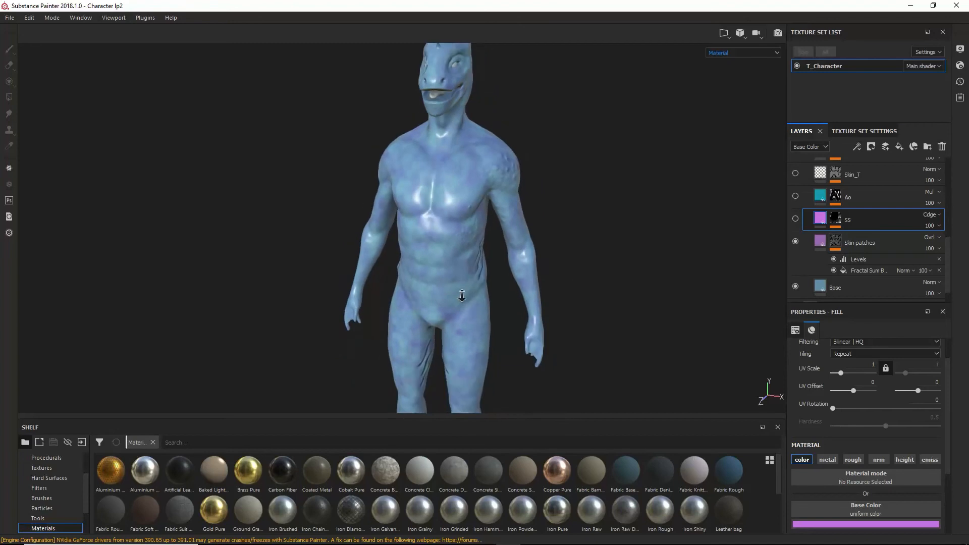
left_click(795, 218)
left_click_drag(520, 283, 525, 356, "alt")
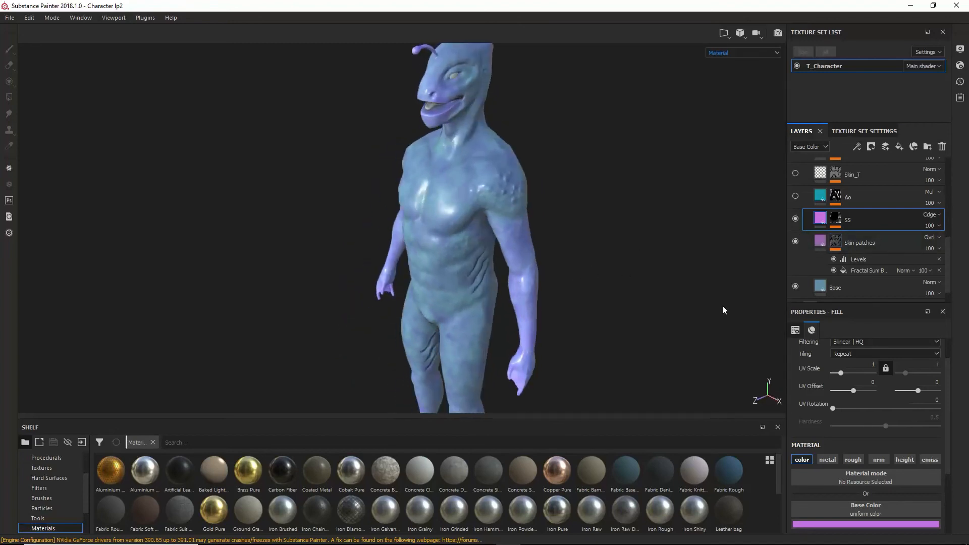
- Try a red base color on the SS layer, examine it on the character, and undo the color change
left_click(828, 524)
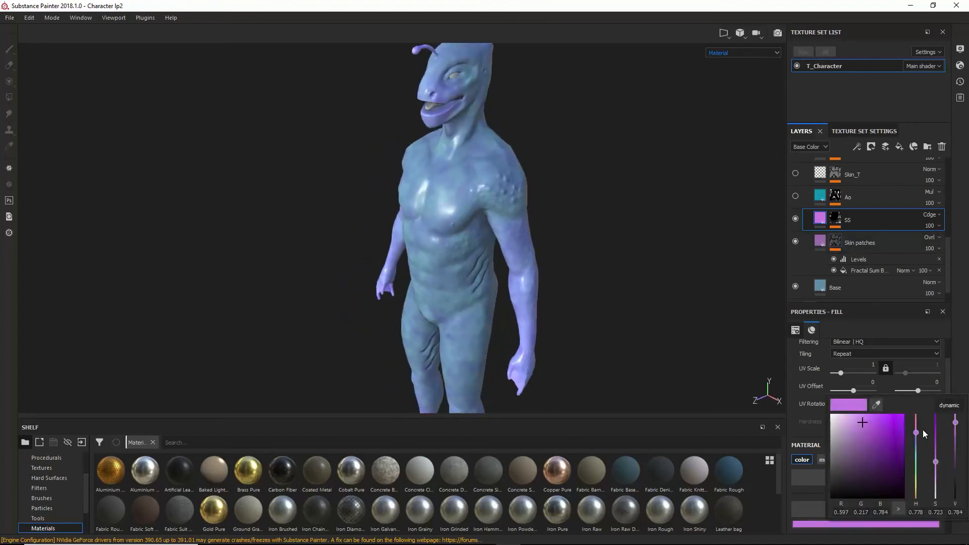
mouse_move(915, 432)
left_mouse_down()
mouse_move(916, 416)
mouse_move(884, 414)
left_mouse_up()
left_click(874, 428)
left_click_drag(518, 356, 457, 359, "alt")
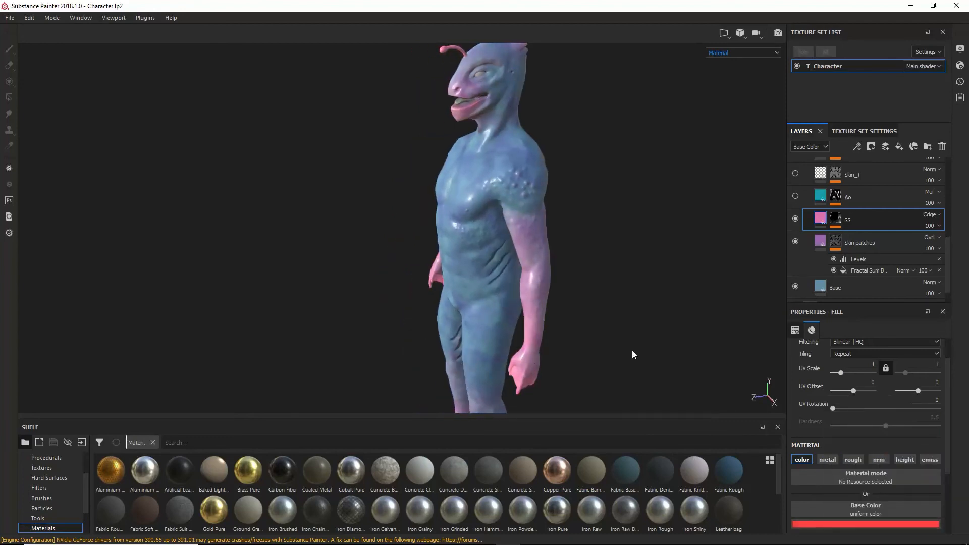
key("ctrl+z")
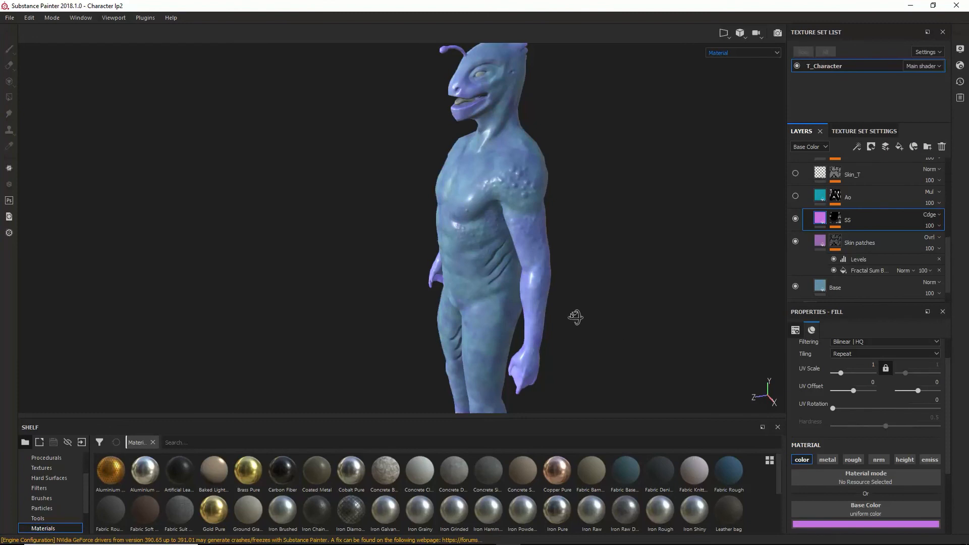
left_click_drag(575, 317, 680, 305, "alt")
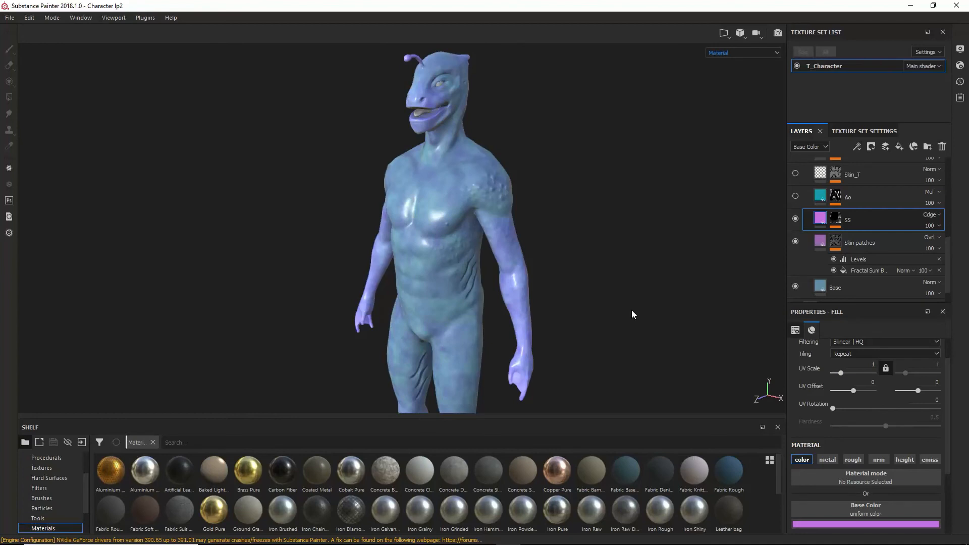
- Try a pale base color with saturation 0.148 and value 0.772 on the SS layer, and restore its purple color
left_click(824, 523)
left_click_drag(859, 429, 834, 425)
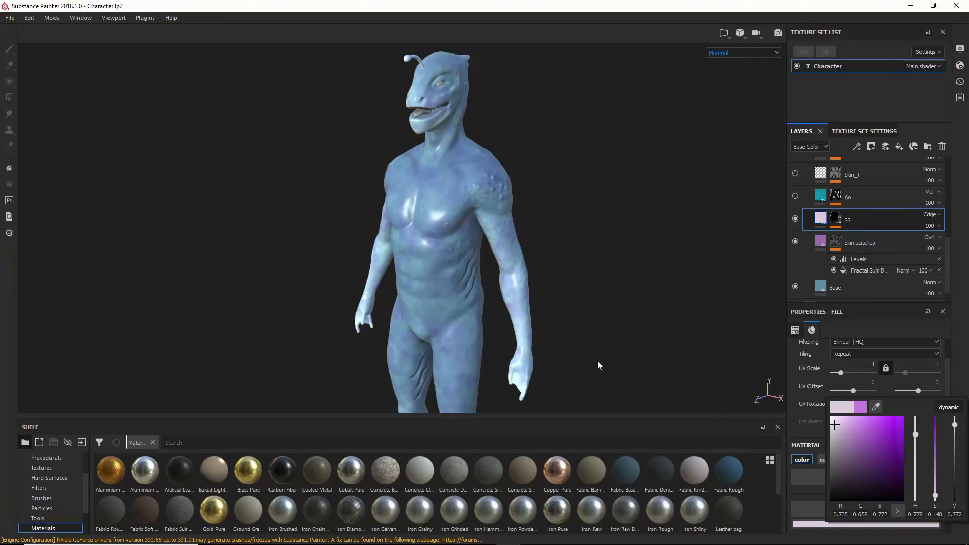
left_click_drag(598, 365, 535, 366, "alt")
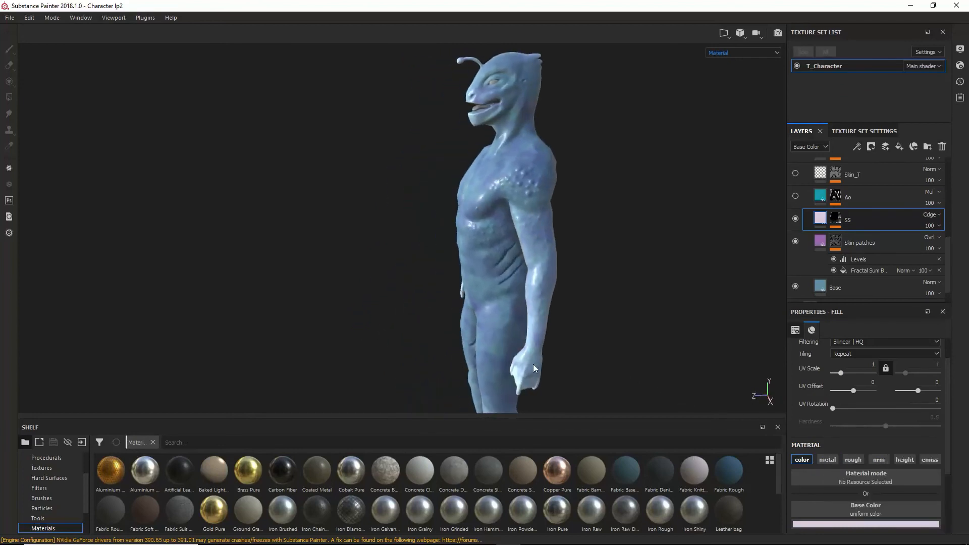
left_click(821, 523)
left_click(632, 353)
left_click_drag(591, 352, 719, 349, "alt")
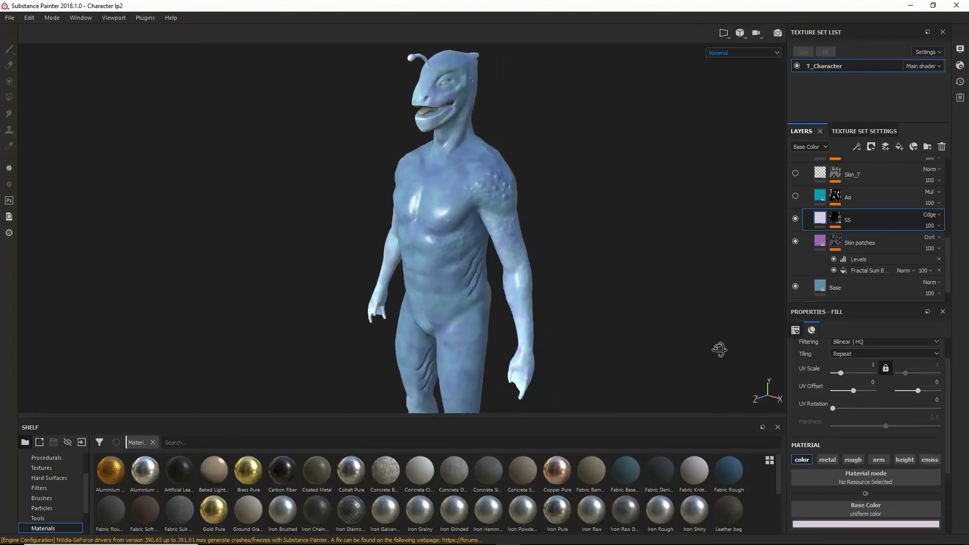
left_click(819, 523)
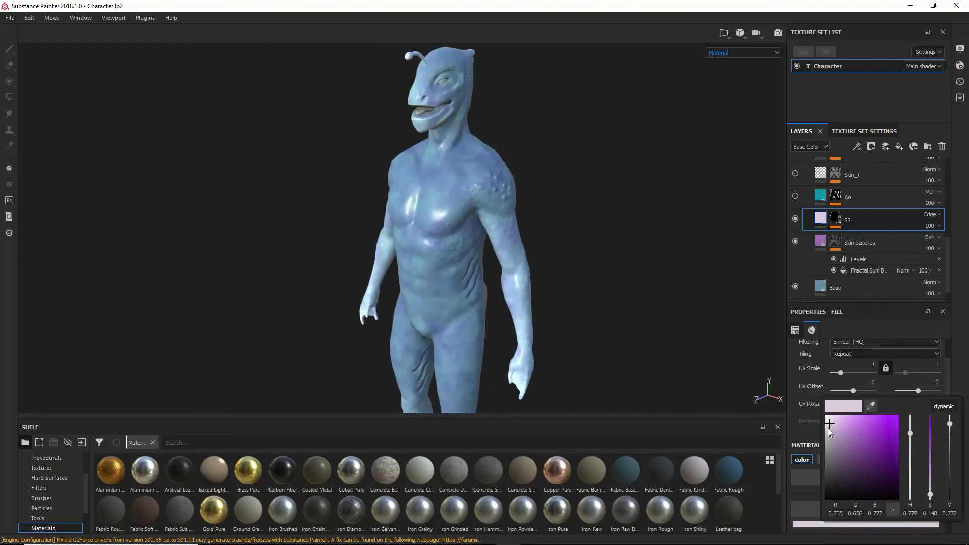
left_click_drag(578, 335, 542, 337, "alt")
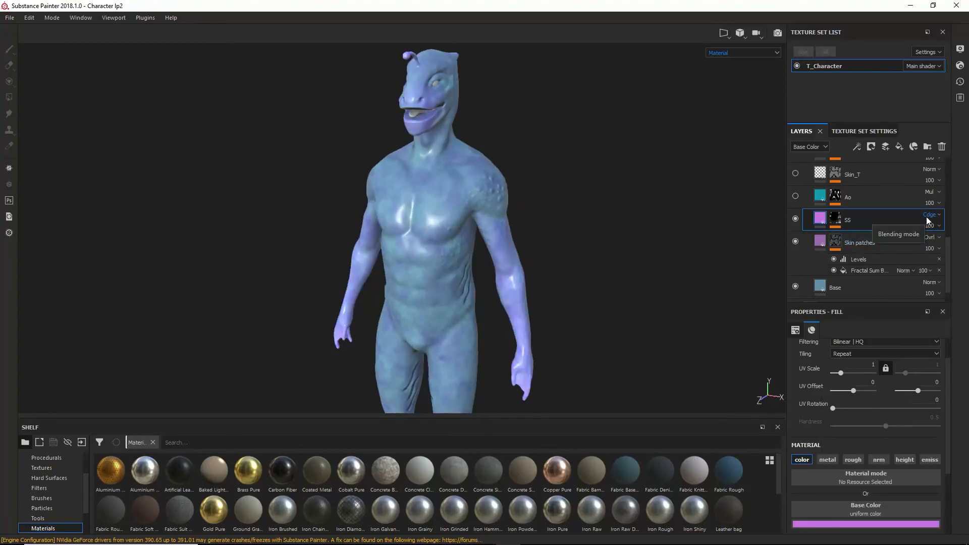
- Review the thickness map fill in the SS mask and its projection options, comparing it with the Skin patches mask's Fractal Sum Base fill
left_click(829, 217)
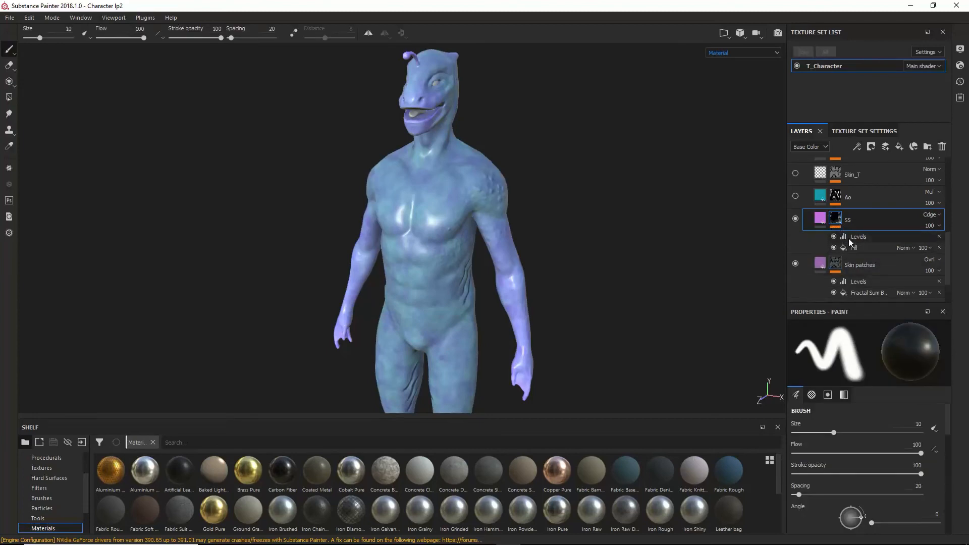
left_click(855, 245)
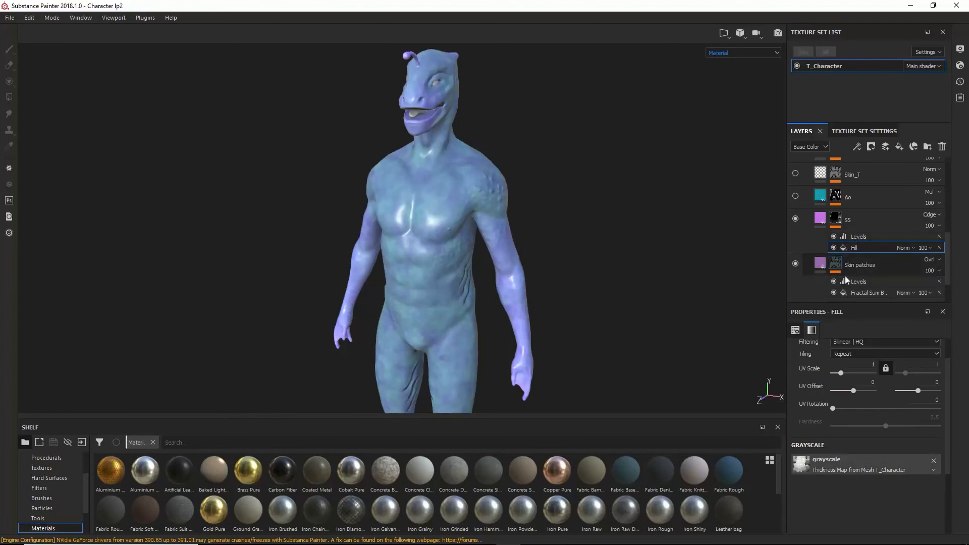
left_click(855, 291)
scroll(842, 368, "up", 3)
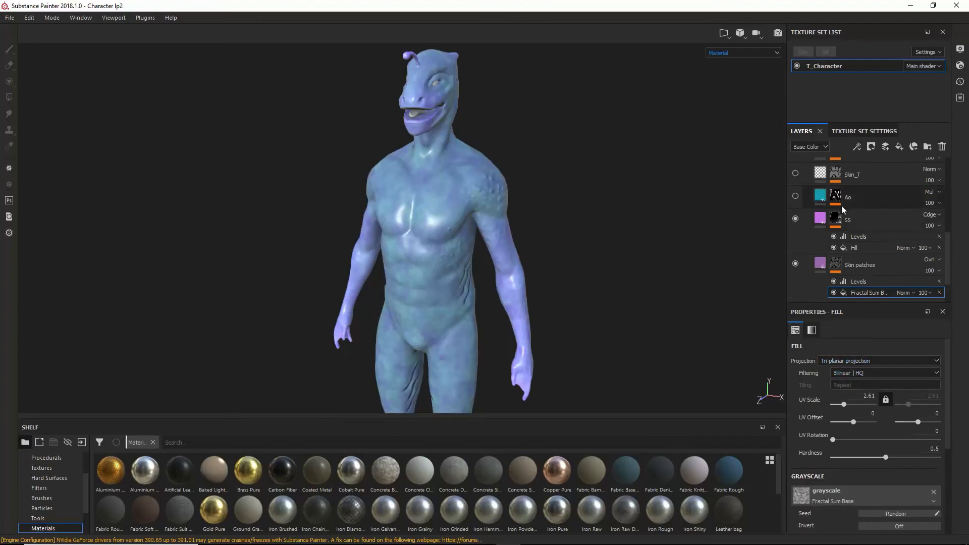
left_click(854, 250)
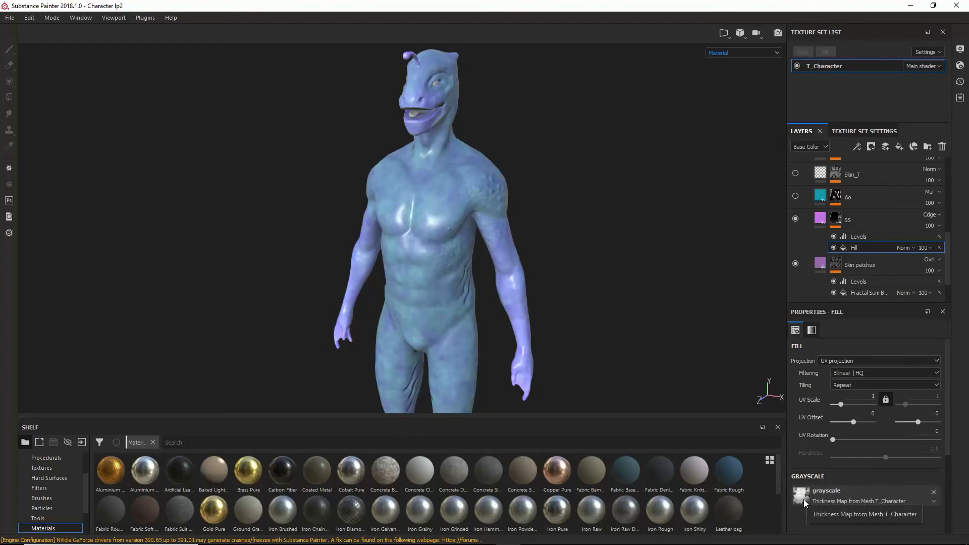
left_click(843, 361)
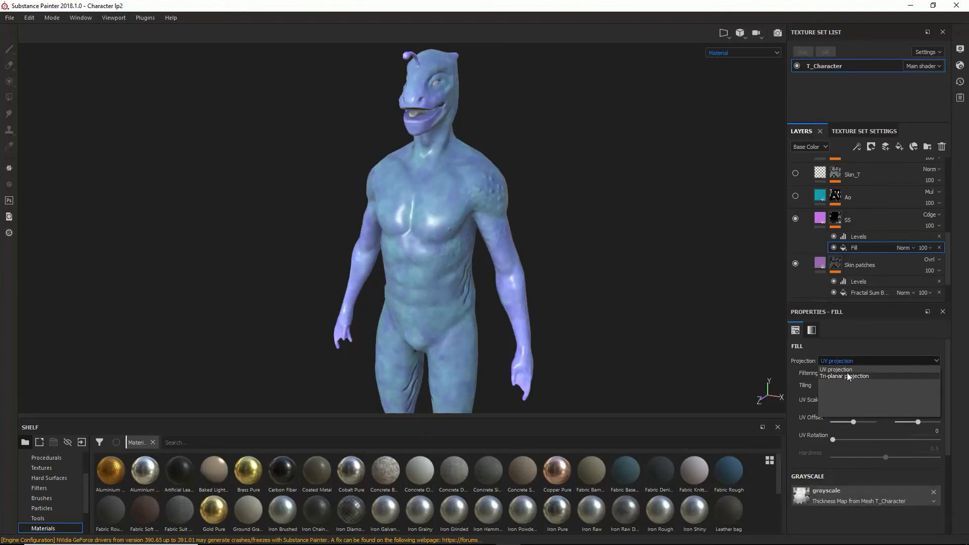
left_click(851, 360)
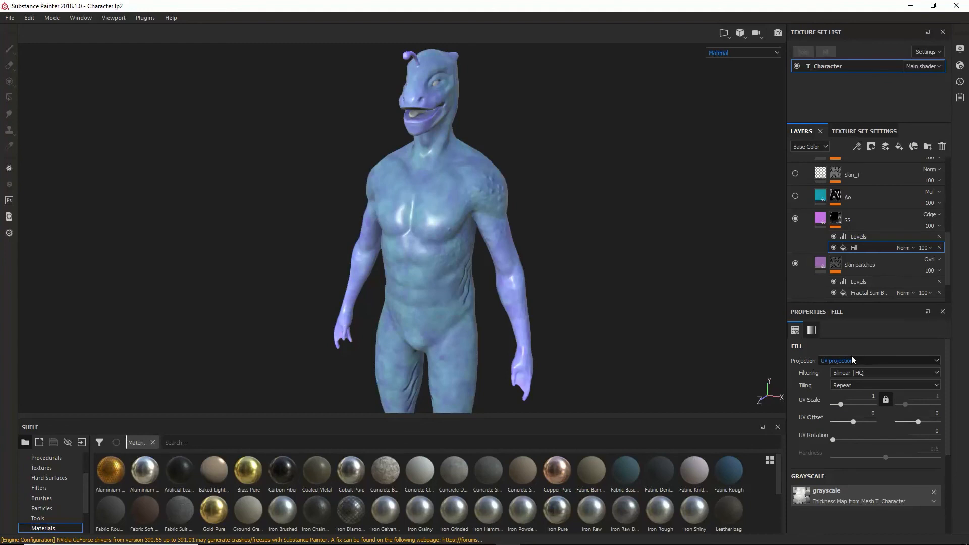
- Review the Levels effect in the SS mask and examine the mask alone on the character from several angles
left_click(848, 236)
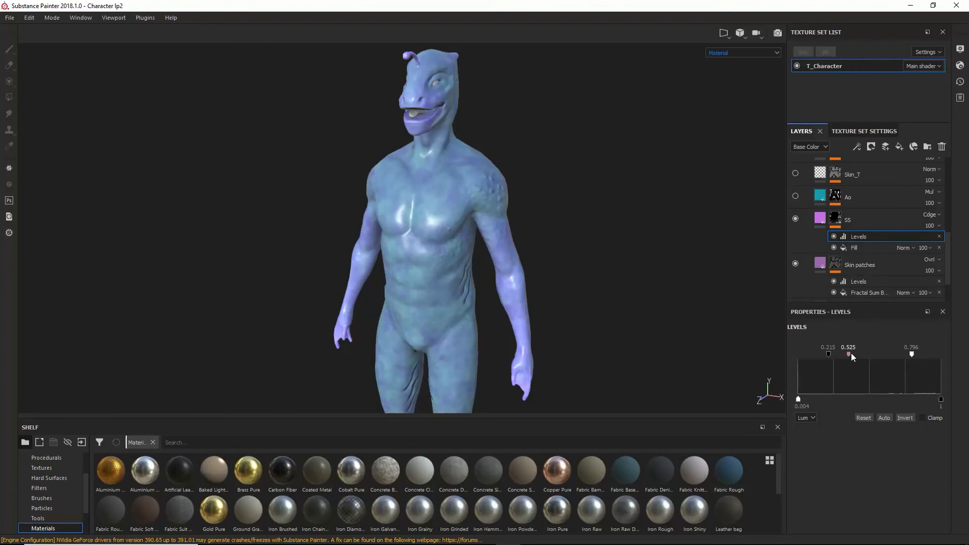
mouse_move(881, 354)
left_mouse_down()
mouse_move(893, 354)
mouse_move(826, 350)
left_mouse_up()
left_click(835, 218, "alt")
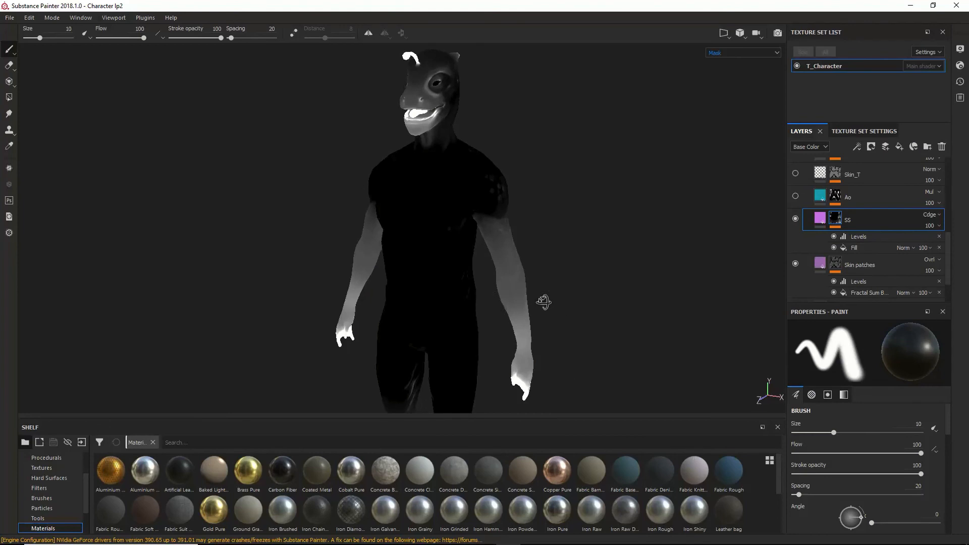
left_click_drag(543, 300, 548, 238, "alt")
left_click_drag(525, 329, 594, 325, "alt")
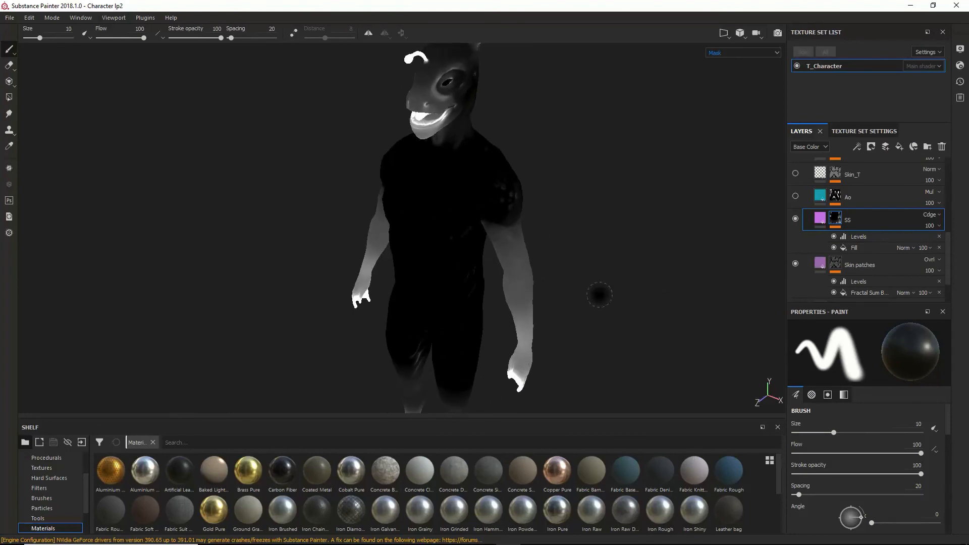
left_click_drag(517, 370, 459, 349, "alt")
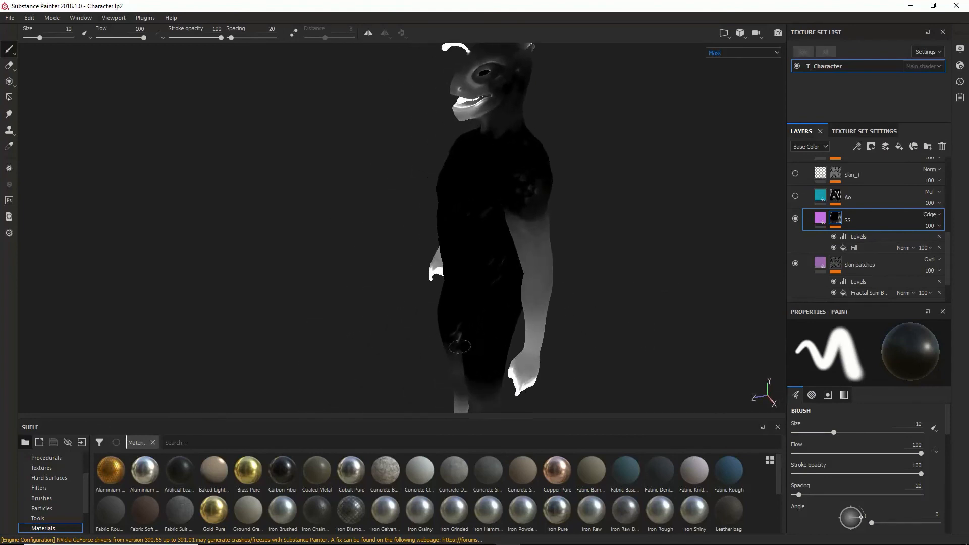
left_click_drag(613, 308, 698, 305, "alt")
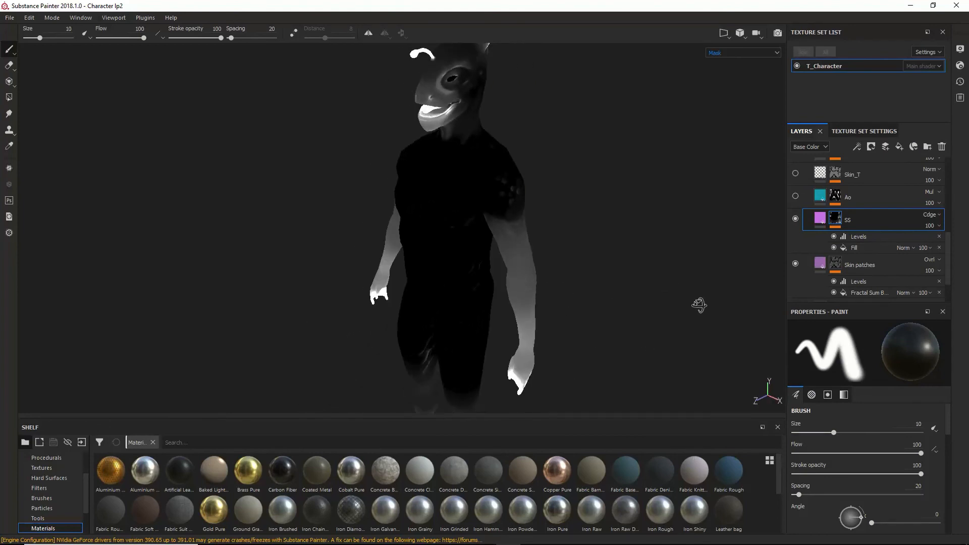
- Check the Fill and Levels effects against the displayed SS mask and return to the material view of the SS layer
left_click(852, 245)
left_click(853, 236)
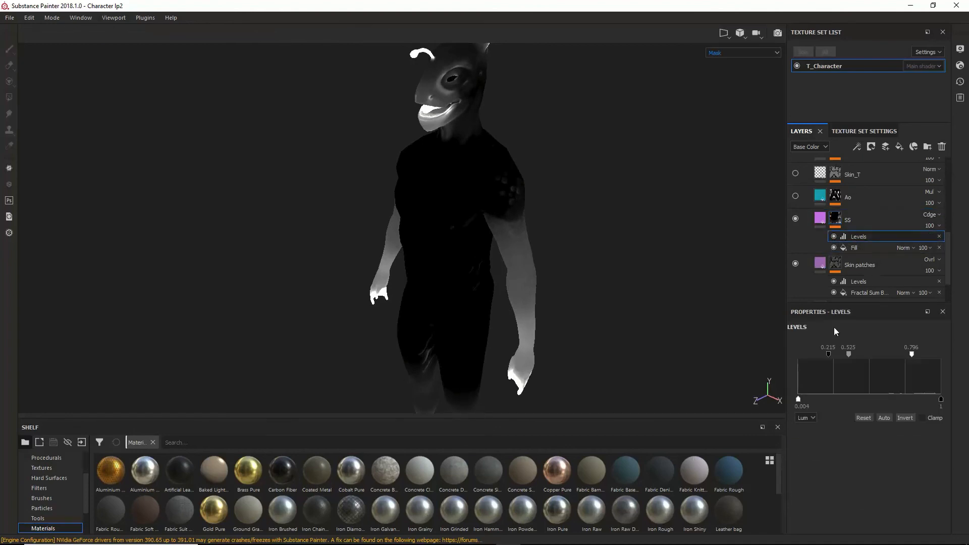
left_click(794, 399)
left_click(820, 218)
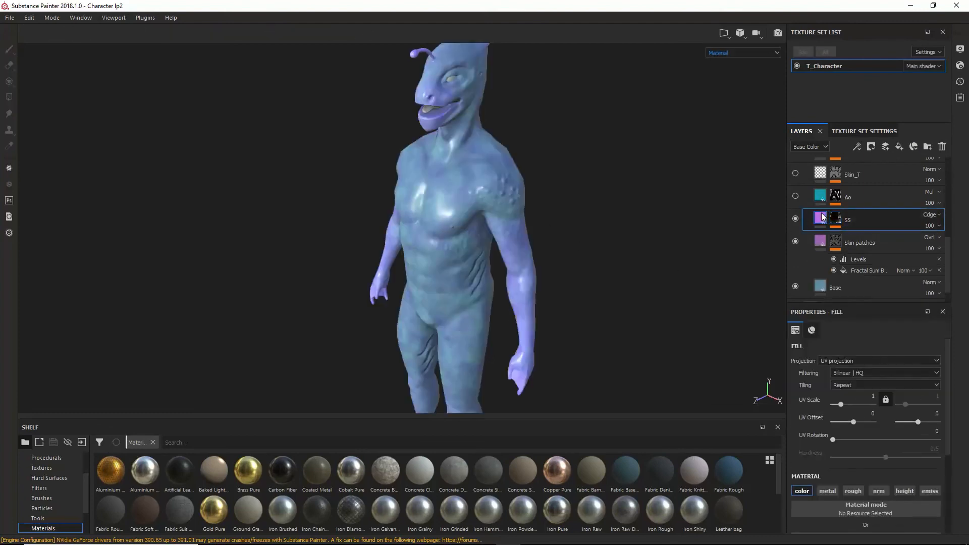
- Make the Ao layer visible and examine its effect on the character's creases, torso and arms
left_click(795, 196)
left_click_drag(561, 204, 479, 130, "alt")
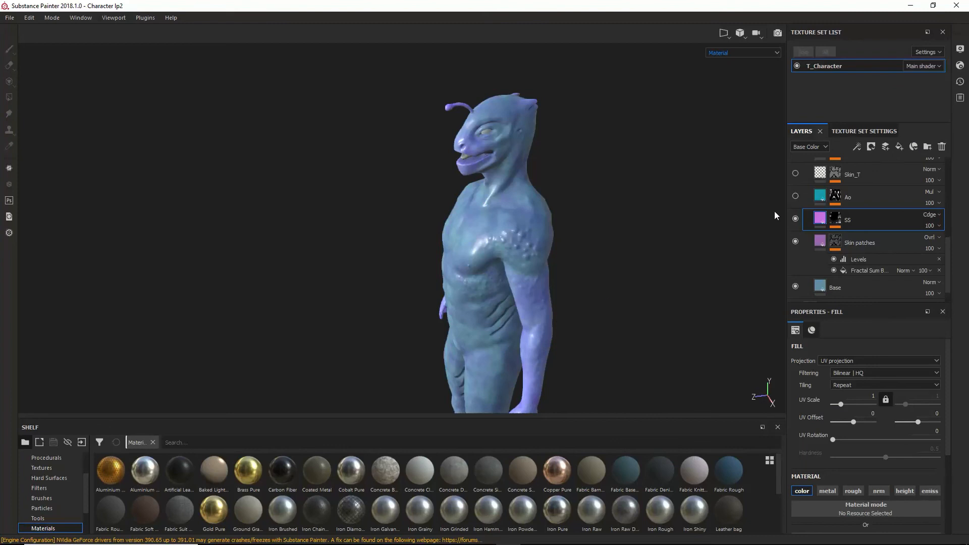
left_click(795, 196)
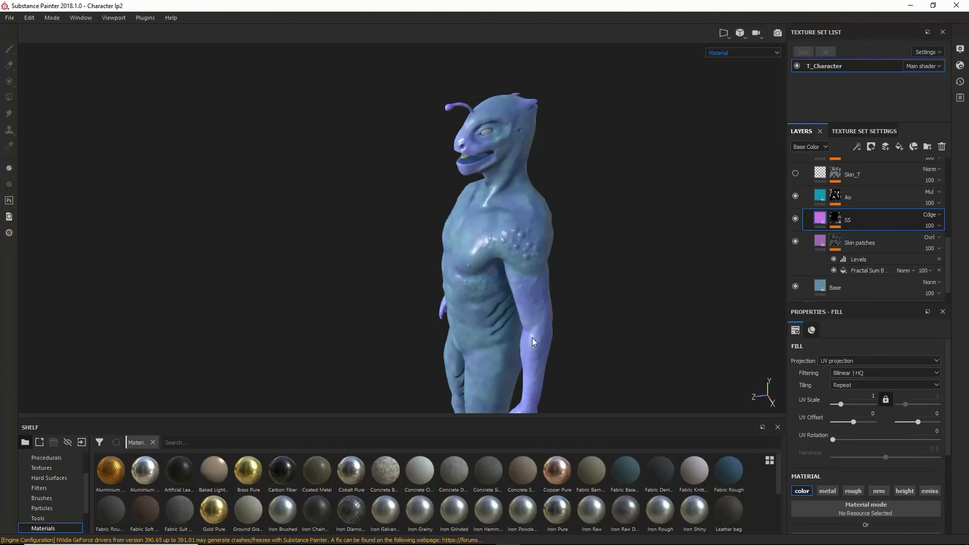
left_click_drag(532, 338, 544, 293, "alt")
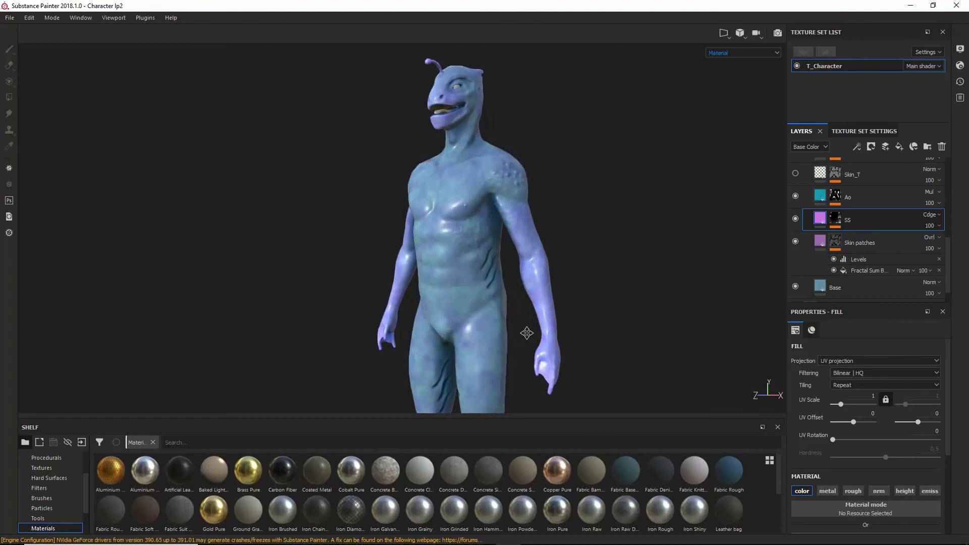
middle_click_drag(526, 333, 569, 279, "alt")
left_click_drag(568, 279, 577, 301, "alt")
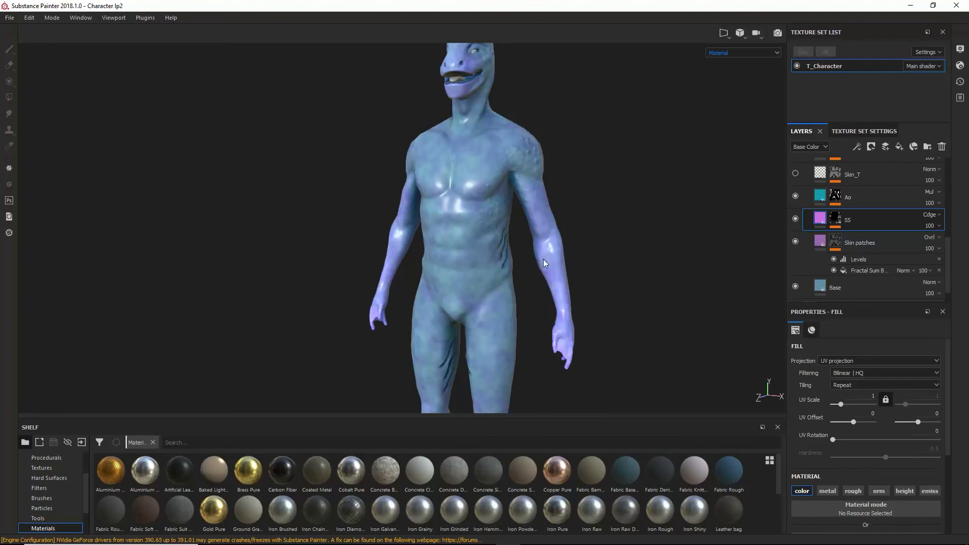
left_click_drag(543, 259, 767, 198, "alt")
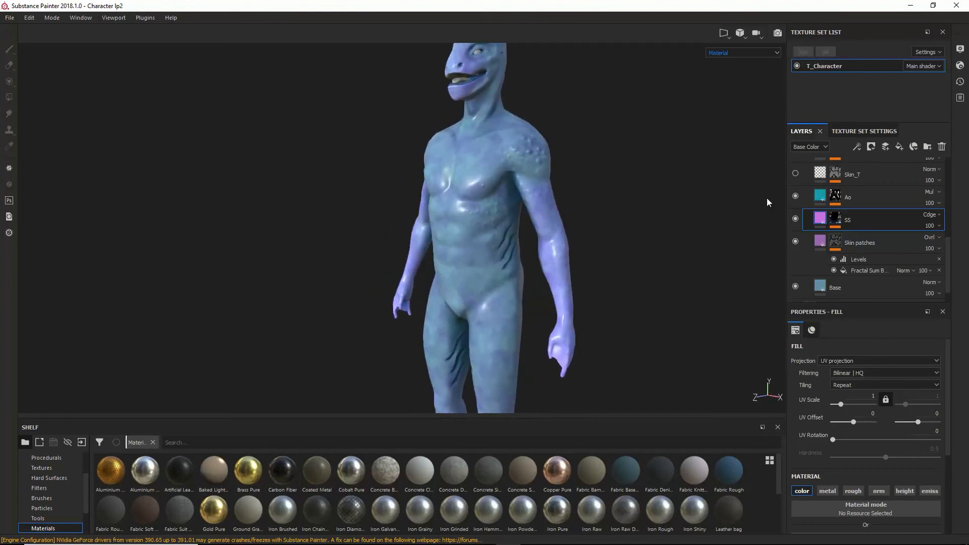
- Try the Overlay blending mode on the Ao layer and set it back to Multiply
left_click(932, 191)
left_click(905, 344)
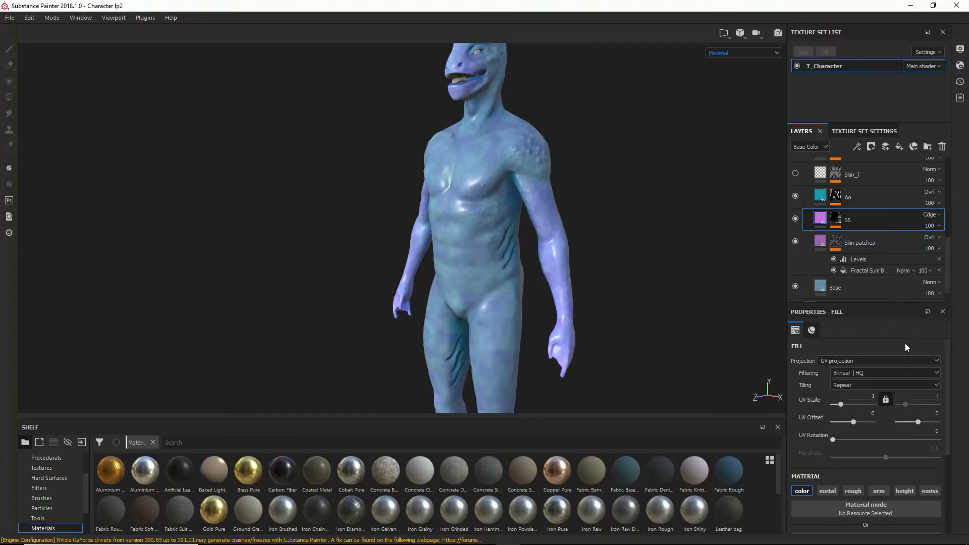
left_click_drag(452, 227, 439, 185, "alt")
left_click(932, 192)
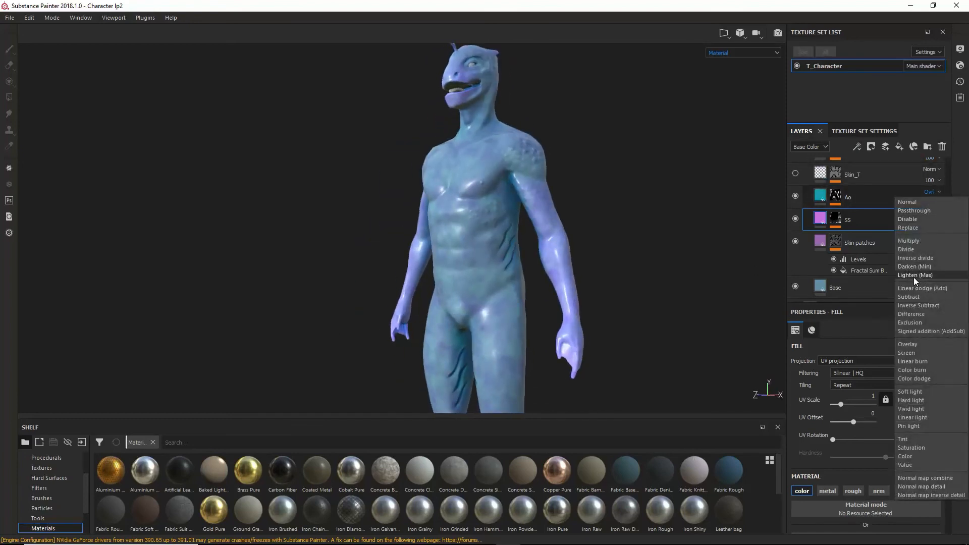
left_click(914, 240)
- Review the Ao layer's base color and its mask's ambient occlusion map fill and Levels effect
left_click(860, 198)
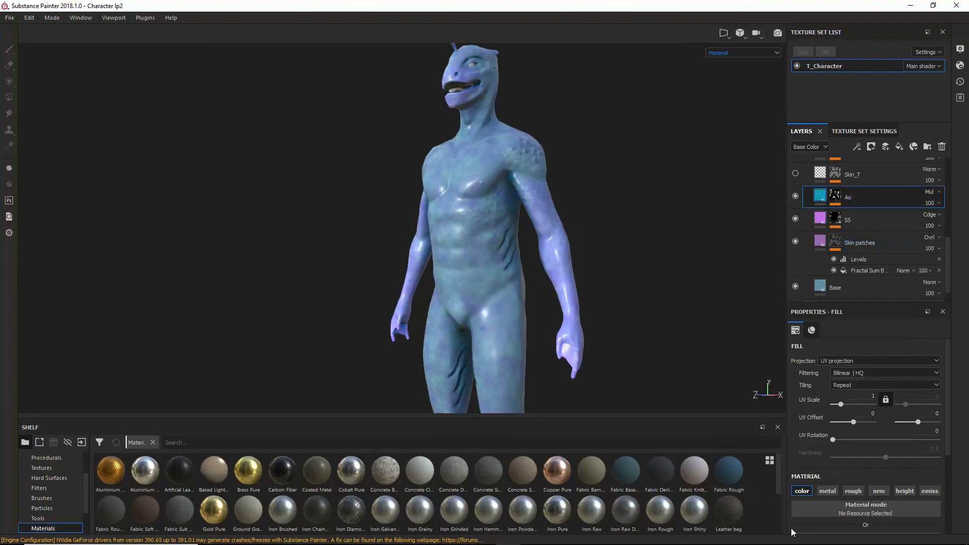
scroll(825, 486, "down", 3)
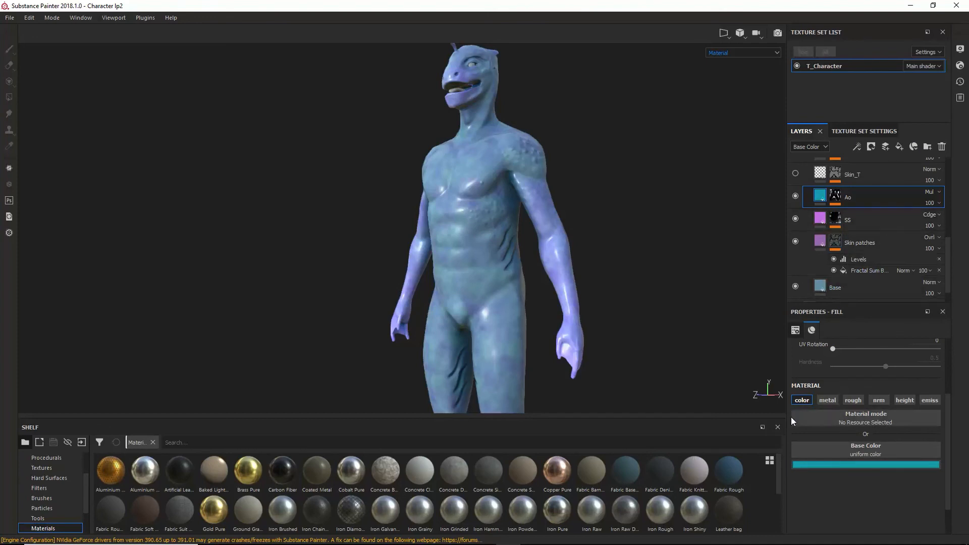
left_click(834, 195)
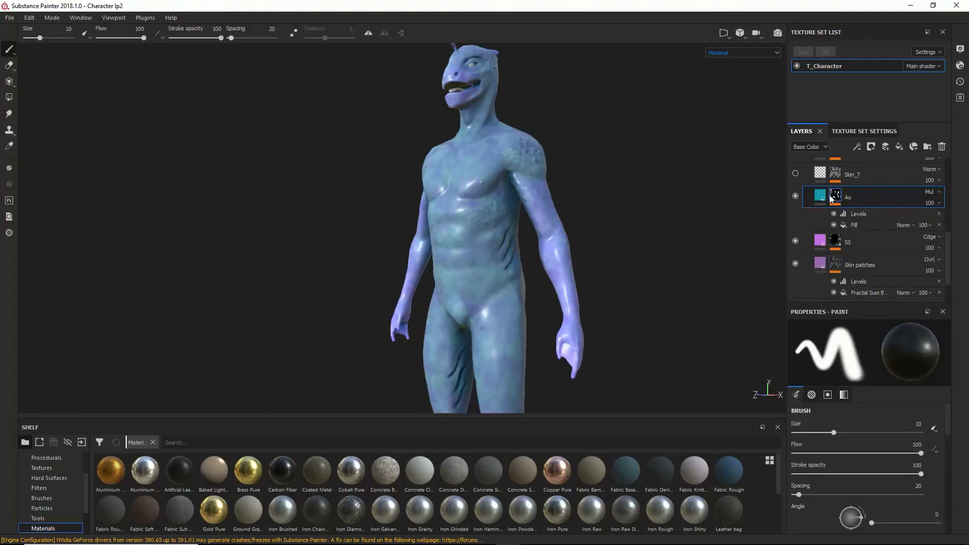
scroll(806, 444, "down", 4)
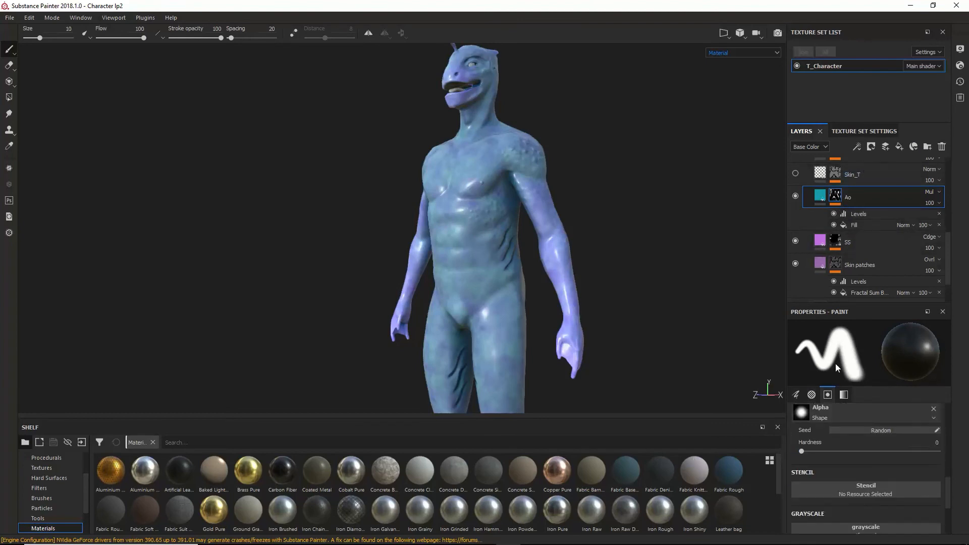
left_click(855, 222)
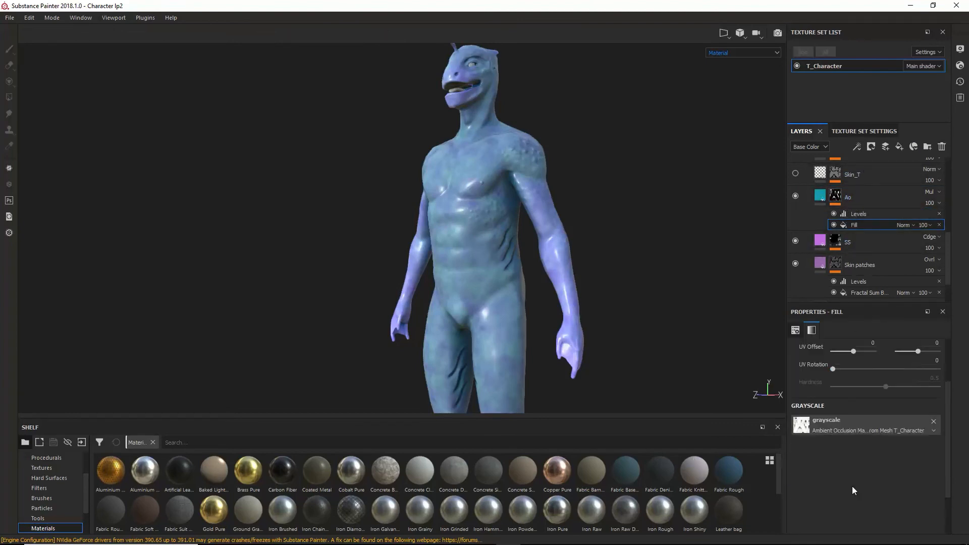
left_click(853, 214)
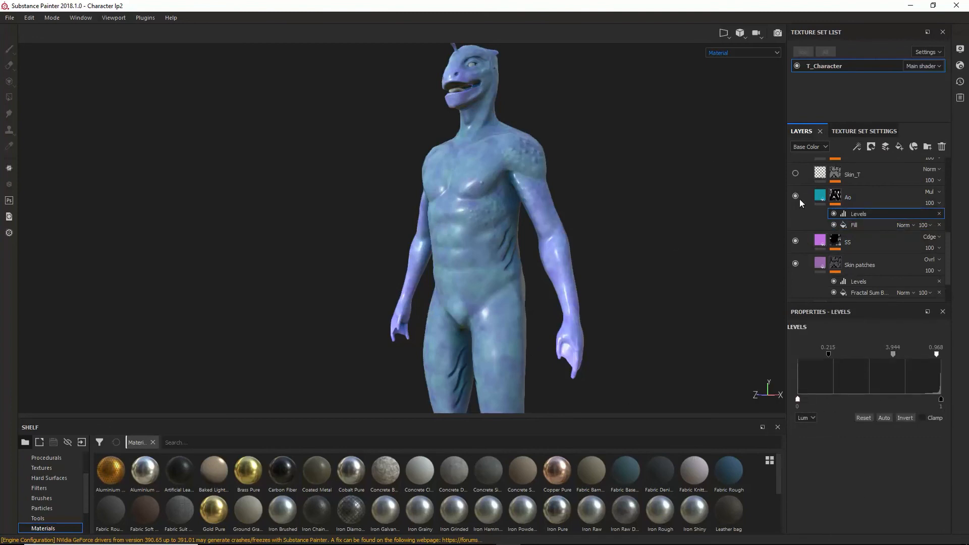
- Make the Skin_T layer visible and examine its fine surface bumps on the character's chest and shoulders
left_click(846, 200)
scroll(844, 225, "up", 2)
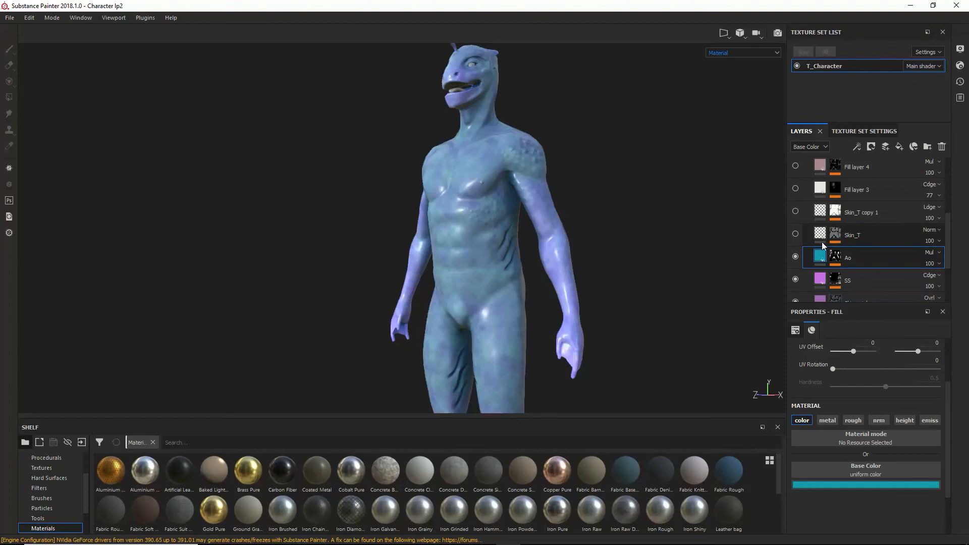
left_click(796, 233)
left_click_drag(594, 228, 493, 246, "alt")
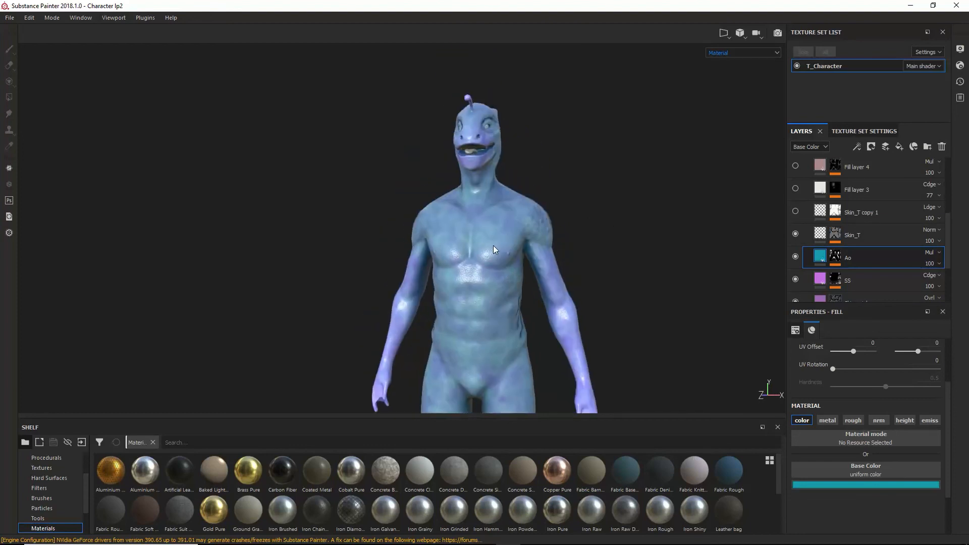
scroll(492, 245, "up", 5)
middle_click_drag(411, 232, 429, 271, "alt")
scroll(429, 270, "up", 4)
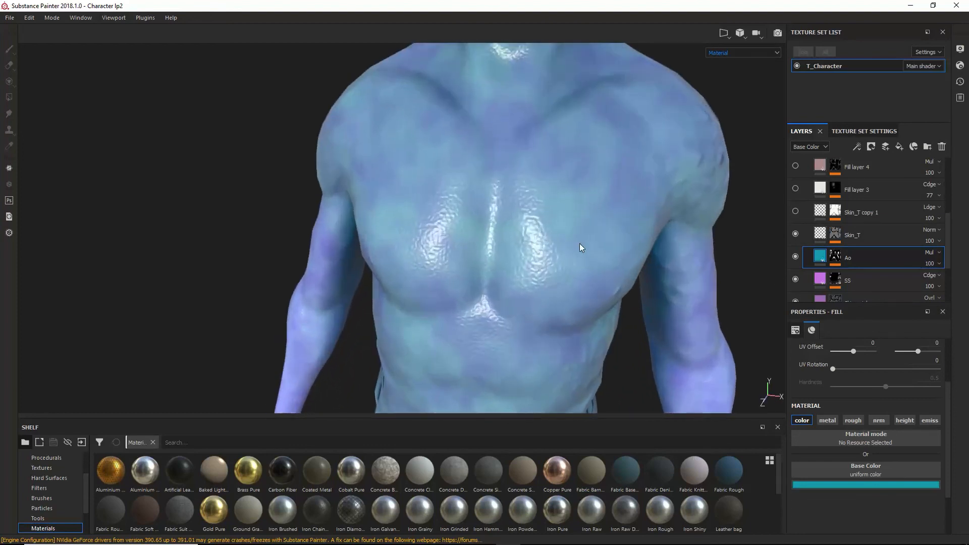
left_click_drag(579, 243, 430, 258, "alt")
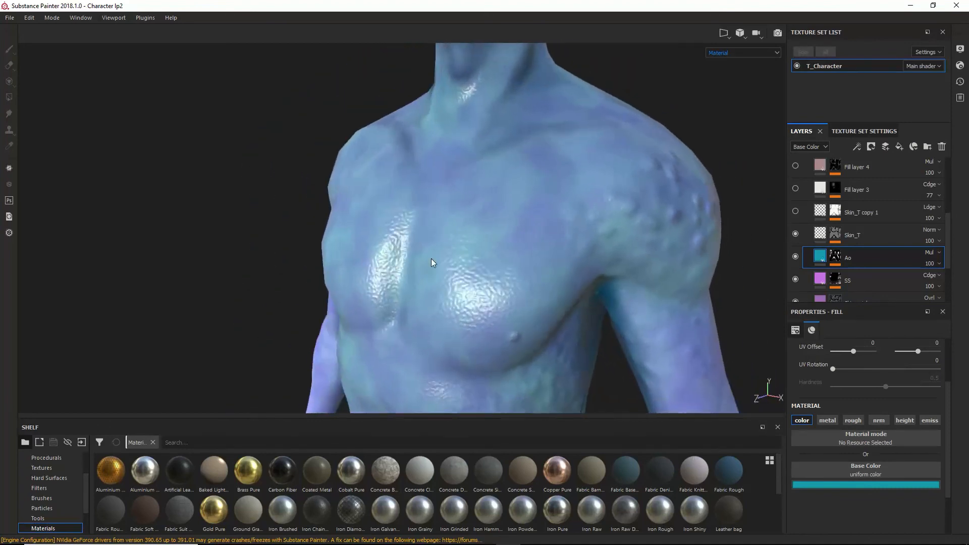
scroll(432, 262, "up", 3)
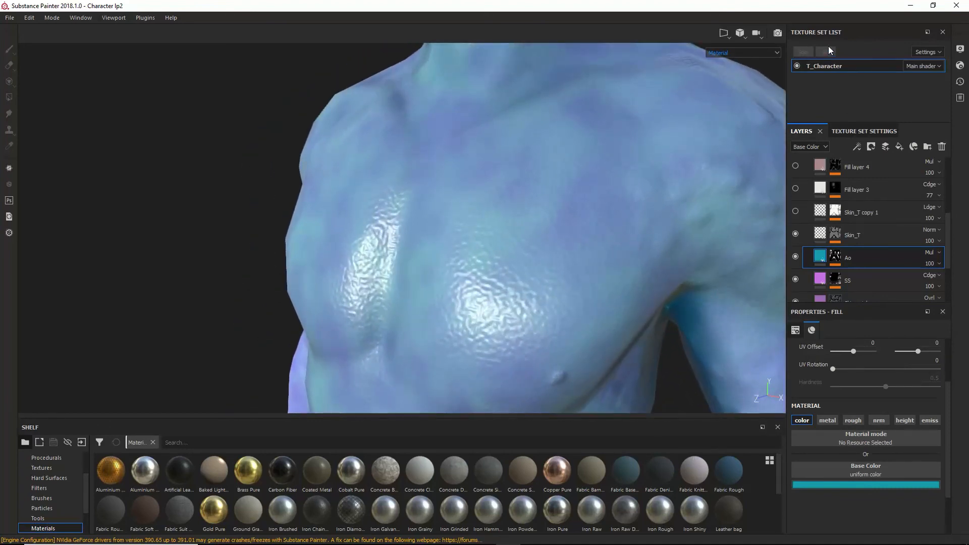
left_click(845, 131)
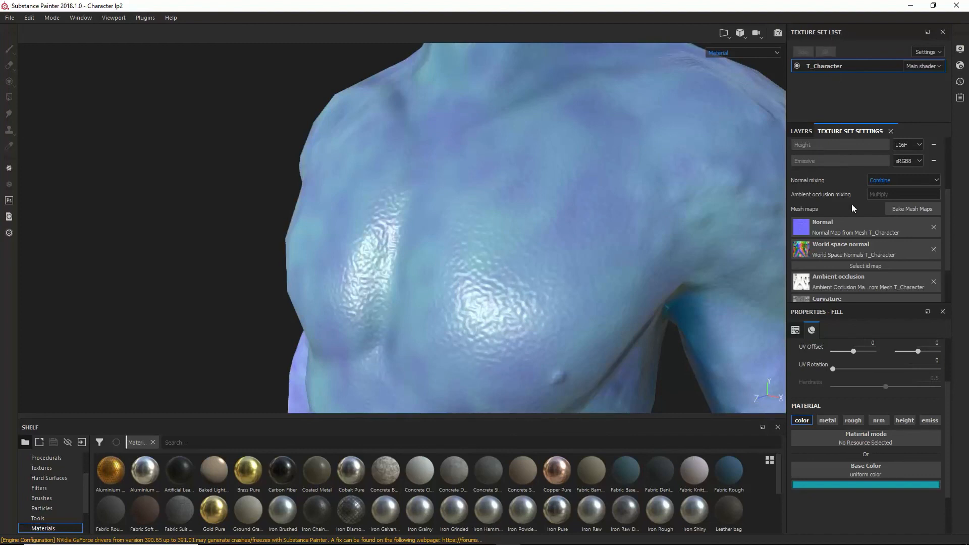
left_click(807, 131)
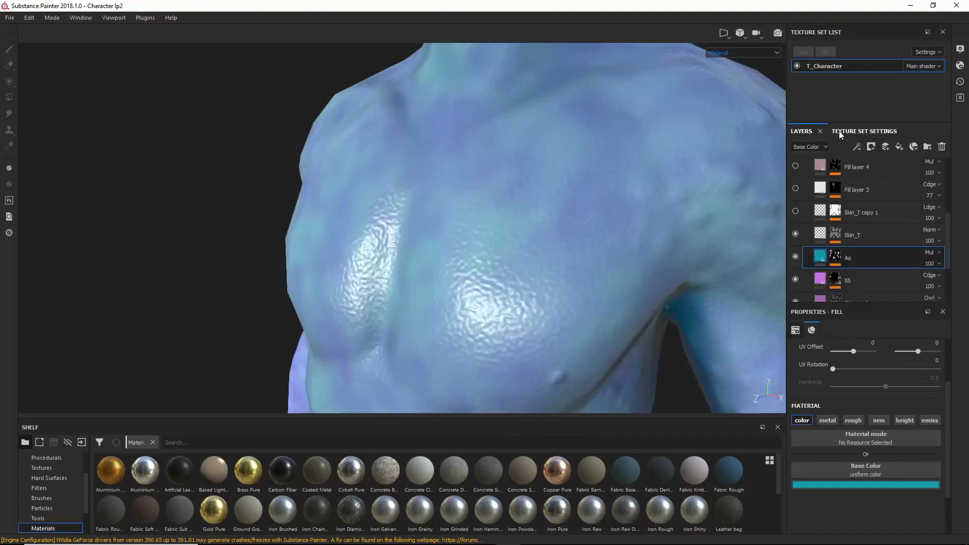
left_click(838, 131)
left_click(800, 132)
scroll(839, 238, "down", 3)
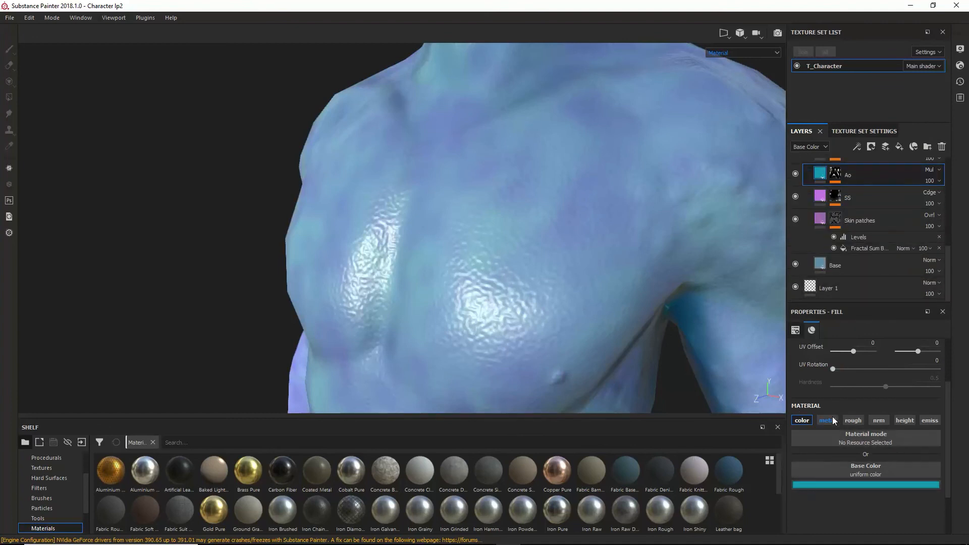
left_click(840, 131)
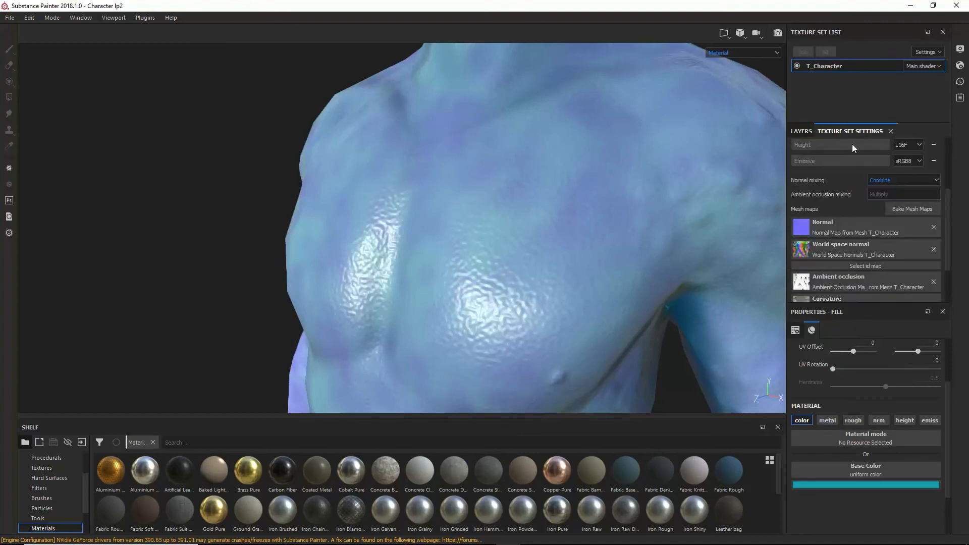
left_click(885, 183)
left_click(882, 183)
left_click(806, 132)
- Set the texture set size to 4096 in the texture set settings
left_click(861, 131)
scroll(885, 177, "up", 2)
scroll(885, 177, "up", 2)
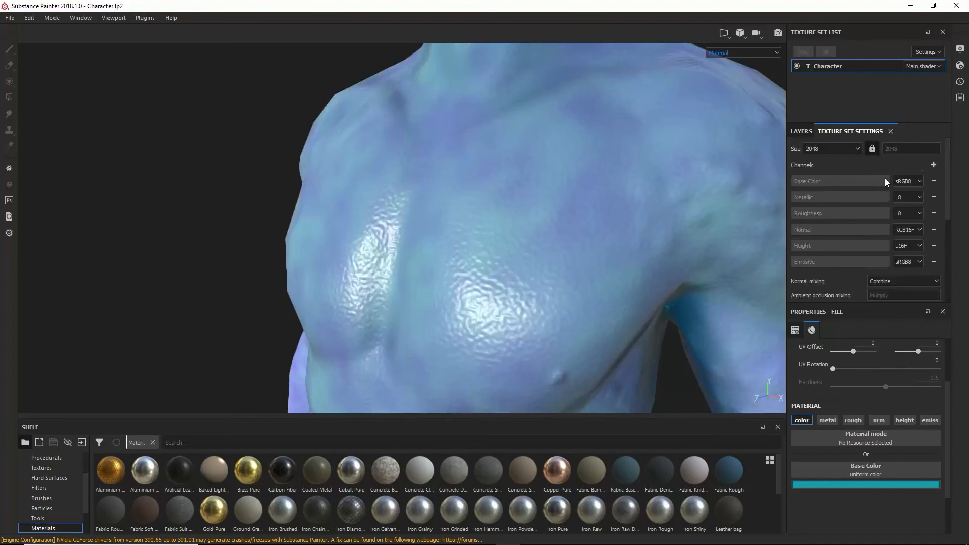
left_click(831, 149)
left_click(819, 185)
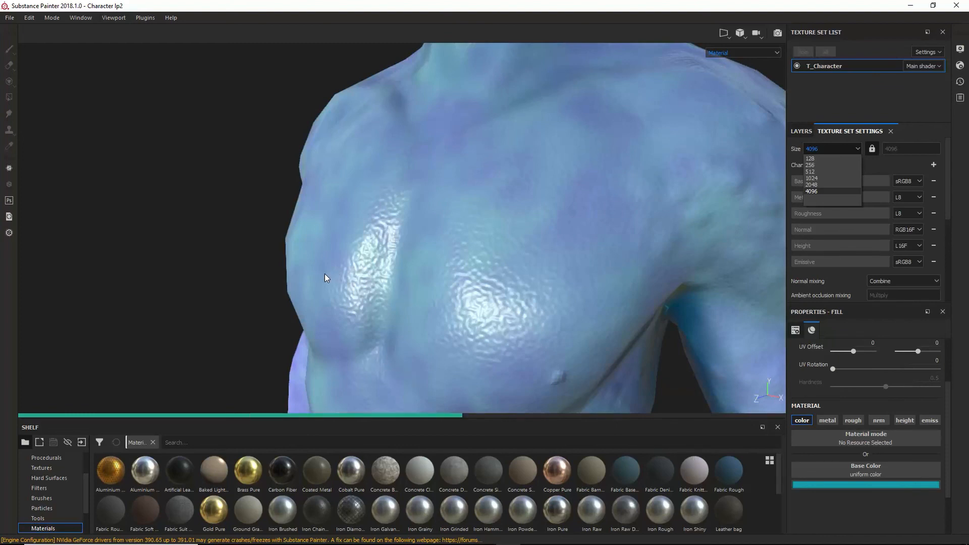
mouse_move(128, 543)
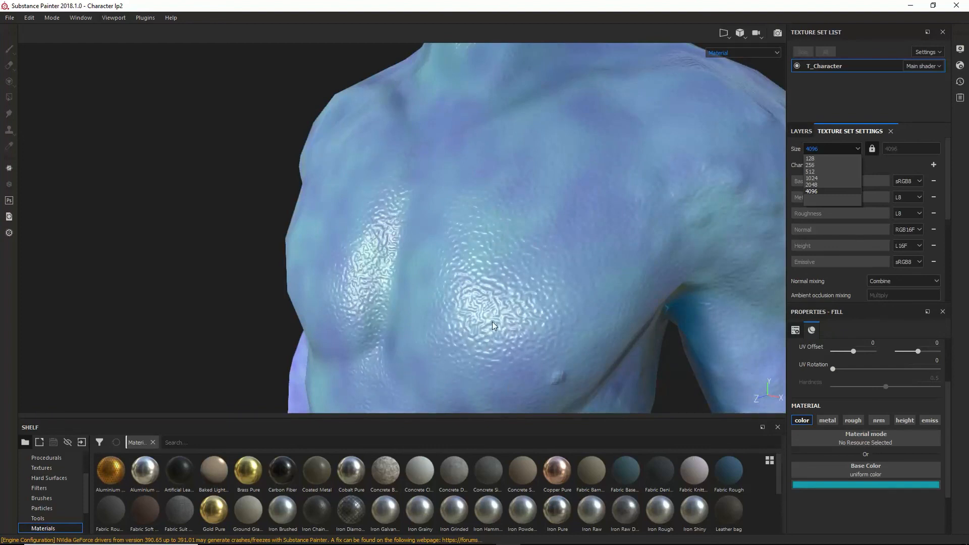
- Examine the skin bump detail at the 4096 texture size on the chest, shoulders, neck and head
left_click(508, 331)
left_click_drag(508, 331, 574, 323, "alt")
right_click_drag(573, 323, 501, 318, "alt")
left_click_drag(502, 317, 546, 325, "alt")
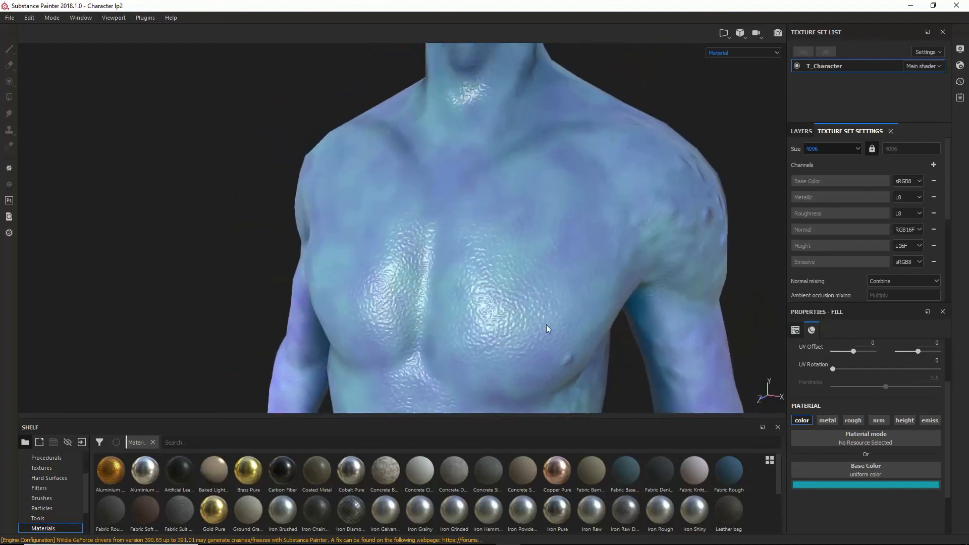
right_click_drag(546, 325, 474, 307, "alt")
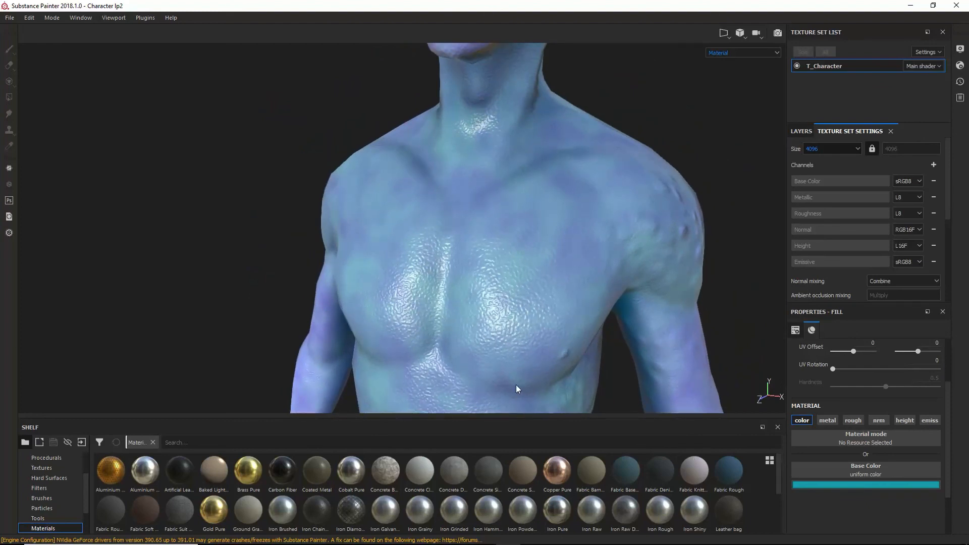
right_click_drag(515, 388, 370, 325, "alt")
left_click_drag(369, 324, 540, 310, "alt")
right_click_drag(540, 309, 370, 325, "alt")
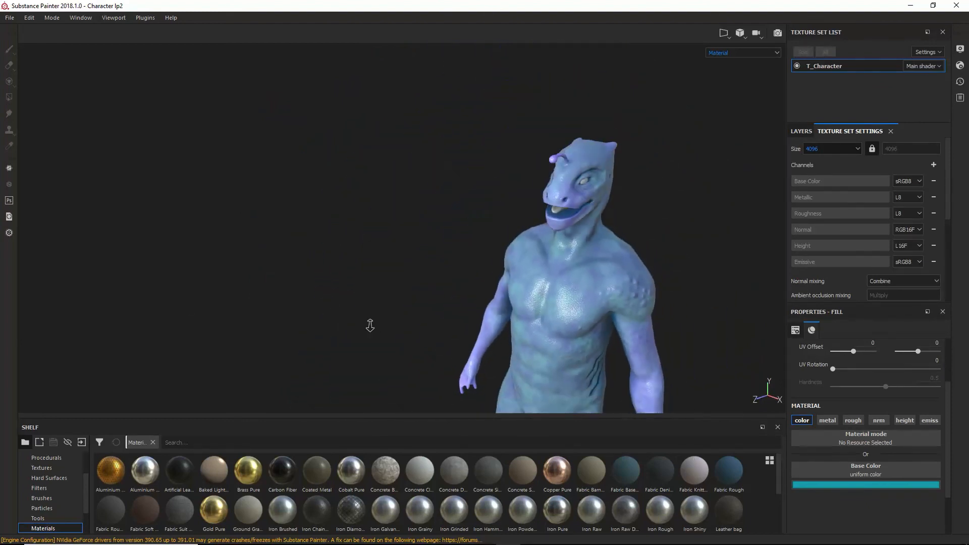
left_click_drag(370, 325, 558, 307, "alt")
right_click_drag(558, 307, 729, 345, "alt")
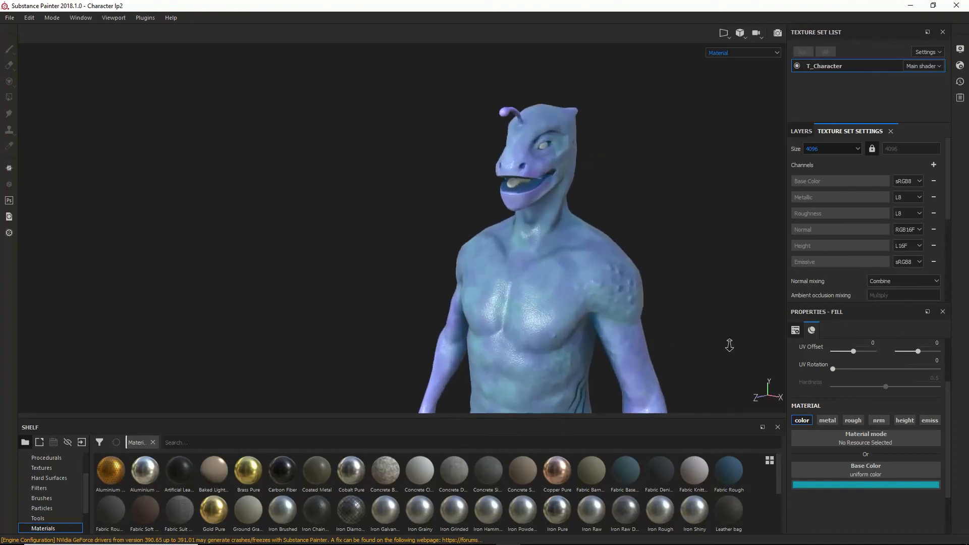
left_click_drag(729, 345, 595, 278, "alt")
right_click_drag(595, 277, 608, 265, "alt")
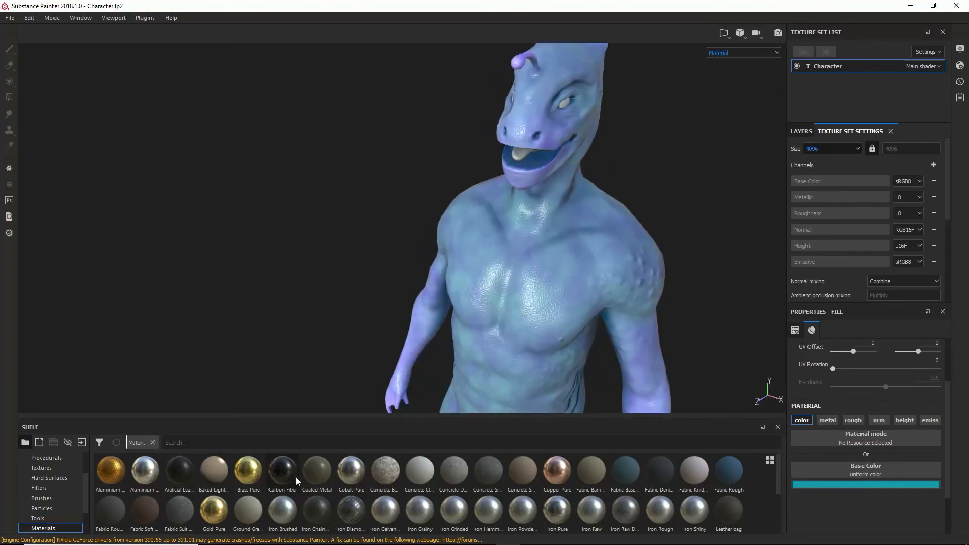
- Set the texture set size back to 2048 and return to the layer stack
left_click(829, 149)
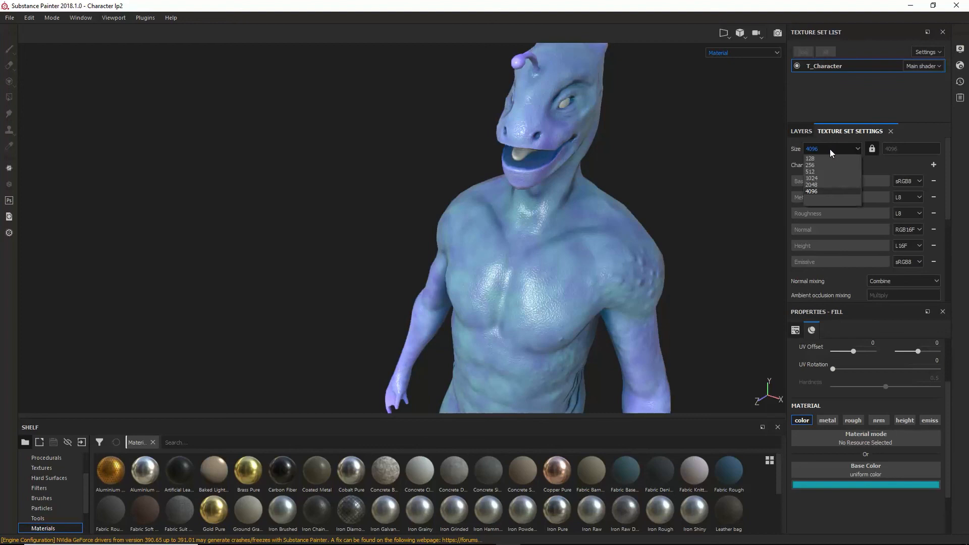
left_click(810, 183)
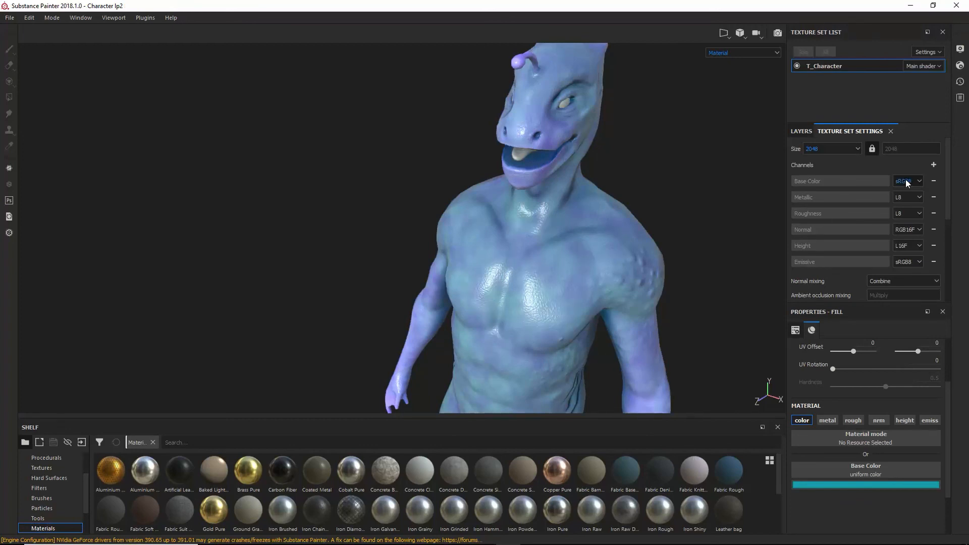
left_click(810, 133)
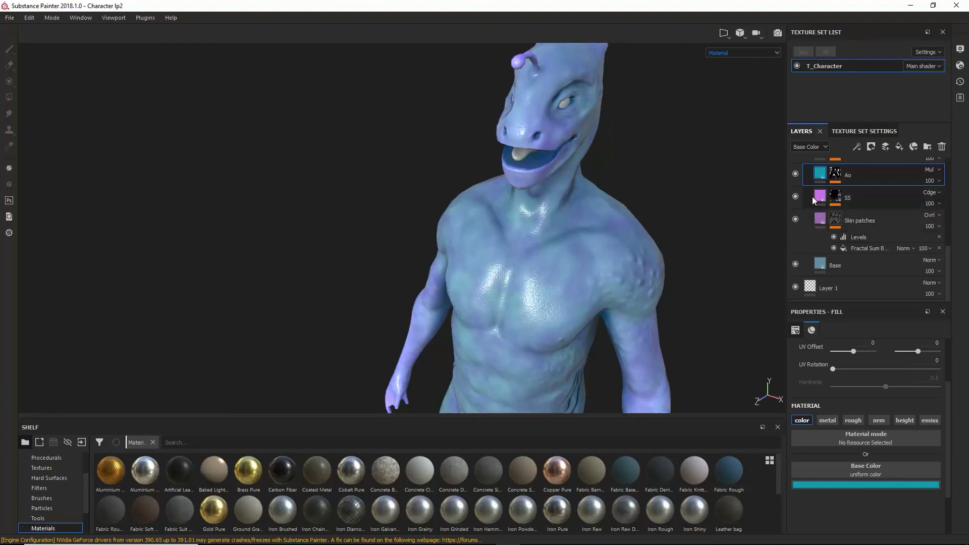
- Check the grayscale setting of the Paint effect in the Skin_T mask and look at the torso
scroll(812, 196, "up", 3)
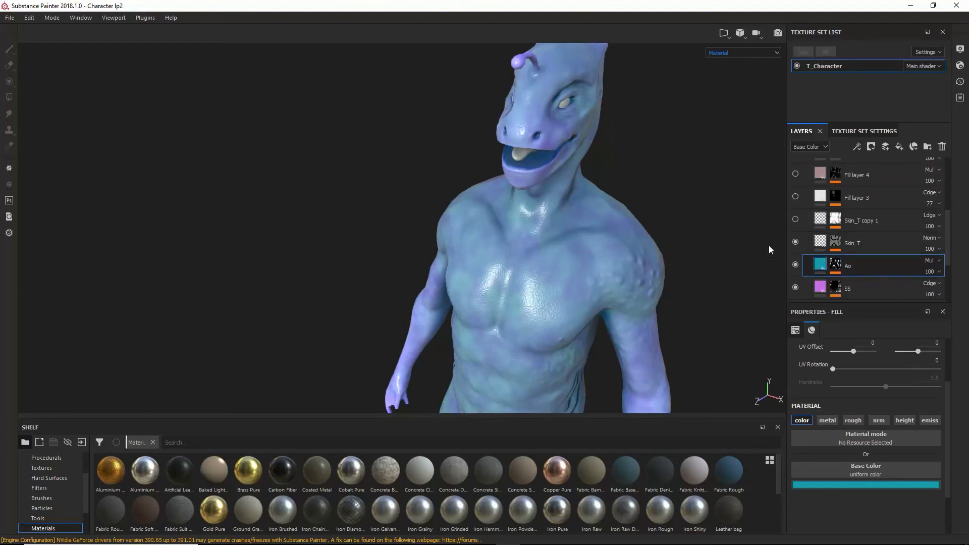
left_click(835, 244)
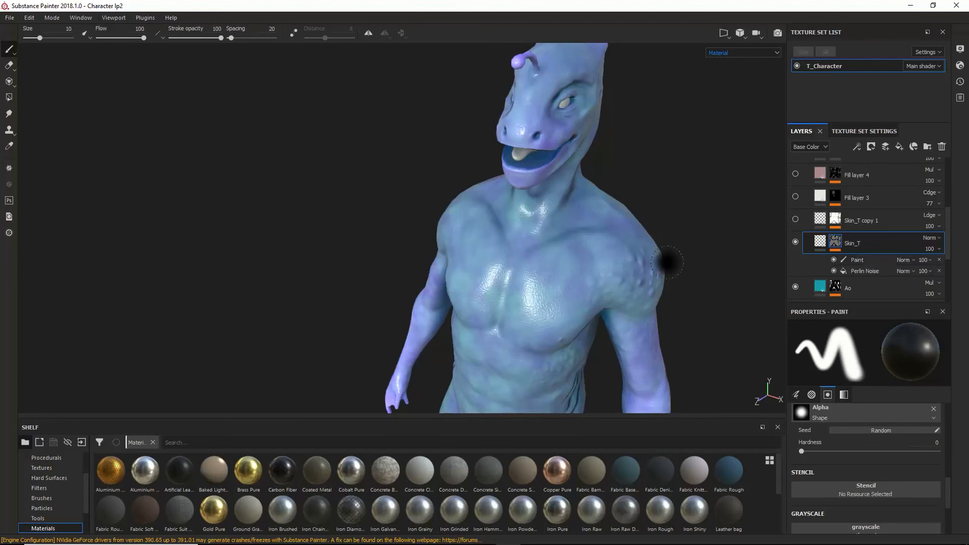
left_click(877, 262)
left_click(844, 394)
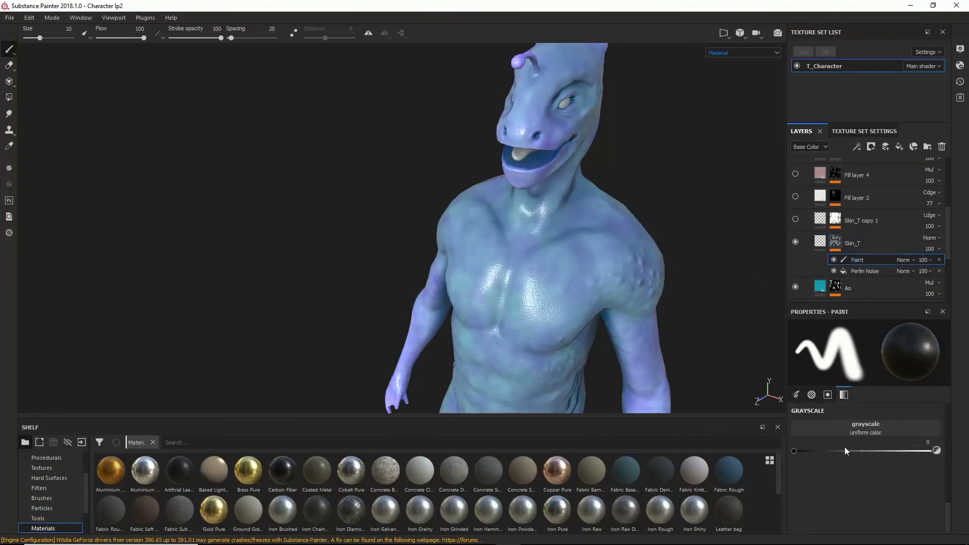
left_click_drag(408, 250, 471, 281, "alt")
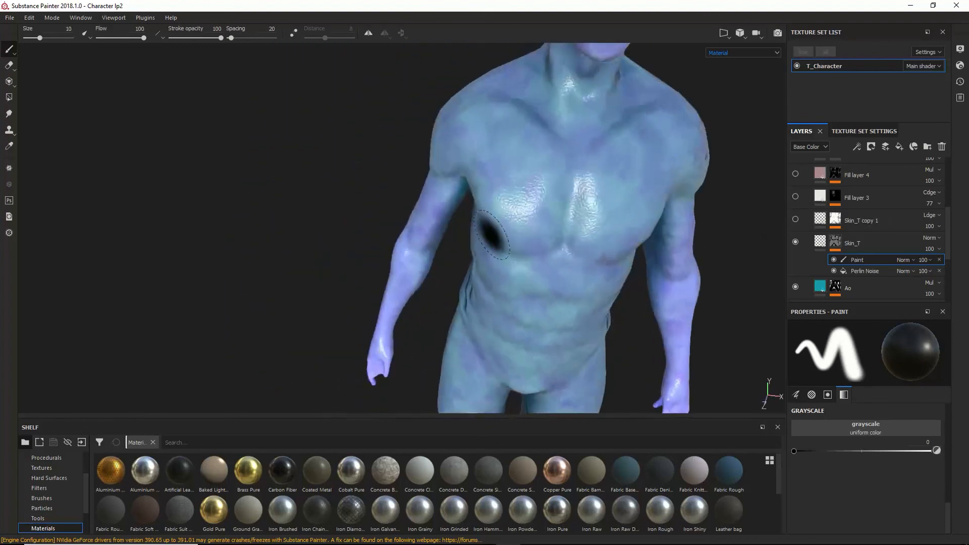
- Switch the Skin_T mask's Paint effect off and on, and examine the torso, legs and back
double_click(857, 259)
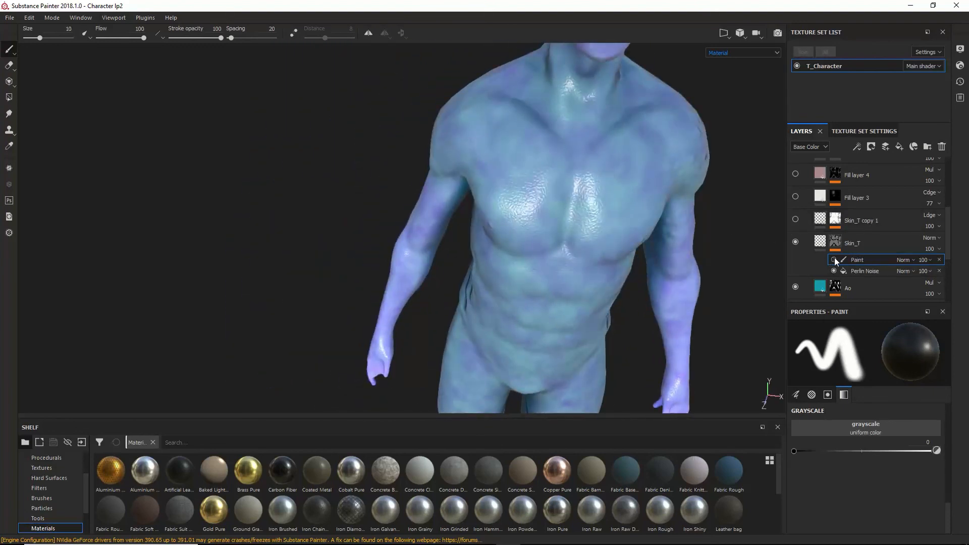
left_click(834, 260)
left_click(833, 260)
mouse_move(627, 320)
left_mouse_down("alt")
mouse_move(551, 346)
mouse_move(538, 264)
mouse_move(411, 298)
mouse_move(368, 298)
left_mouse_up("alt")
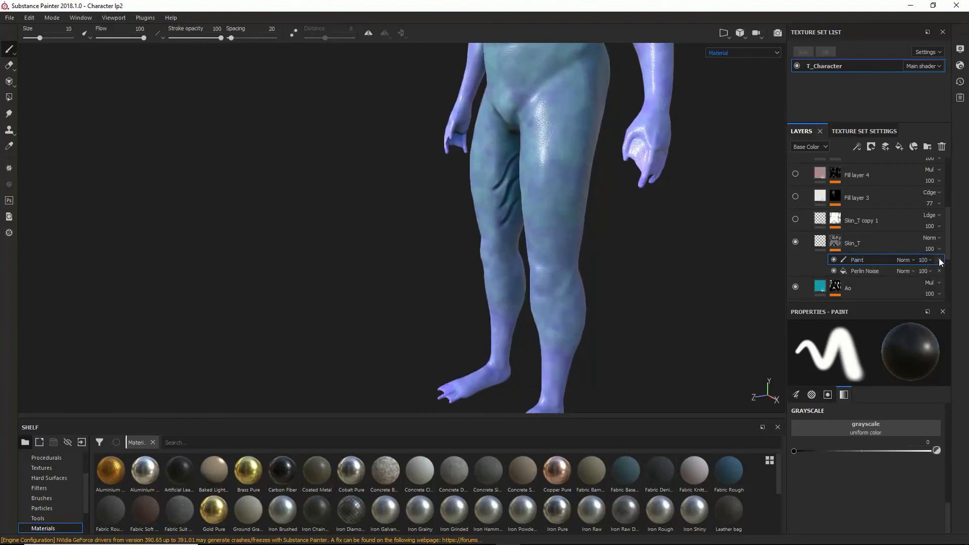
mouse_move(563, 256)
left_mouse_down("alt")
mouse_move(668, 250)
mouse_move(501, 227)
mouse_move(502, 180)
left_mouse_up("alt")
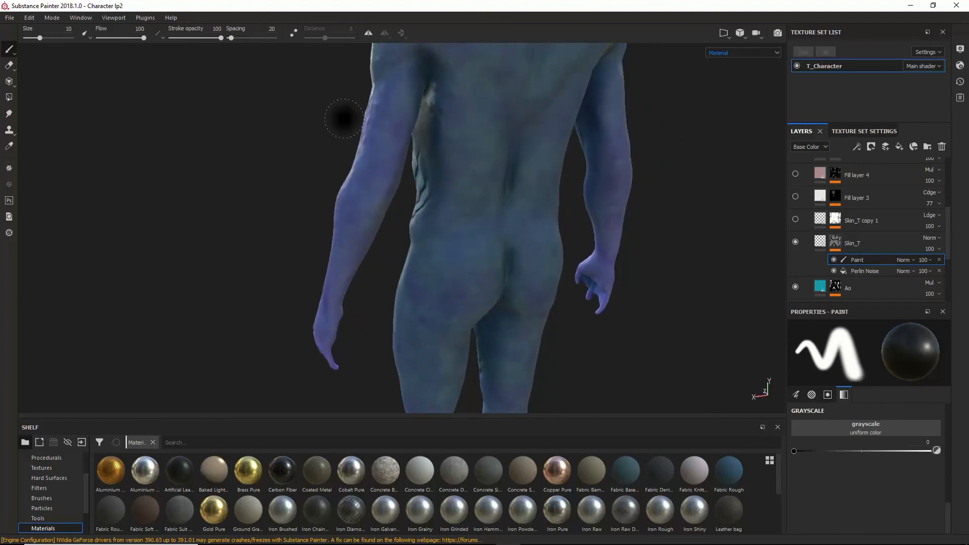
- Show the 3D and UV views side by side, frame the whole character and UV layout, and inspect the head closely
key("F1")
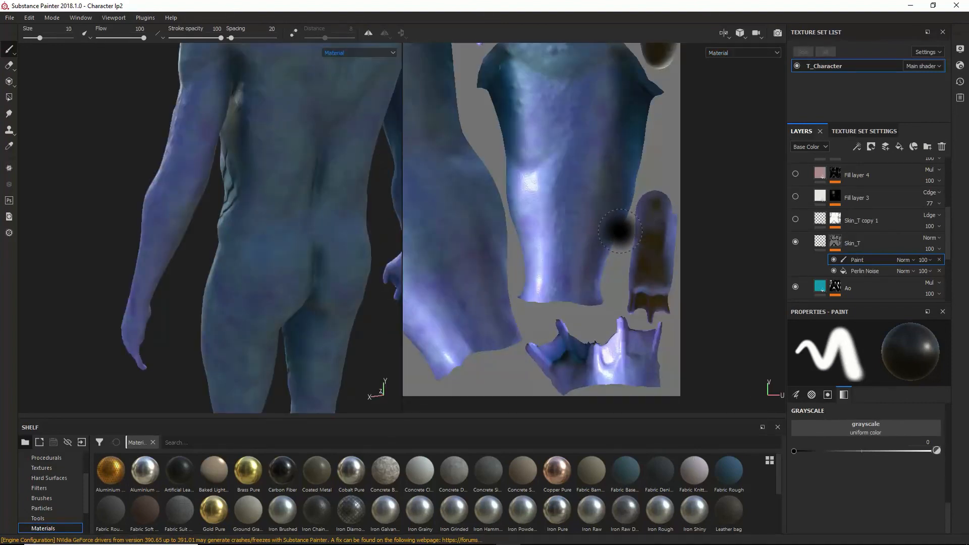
key("f")
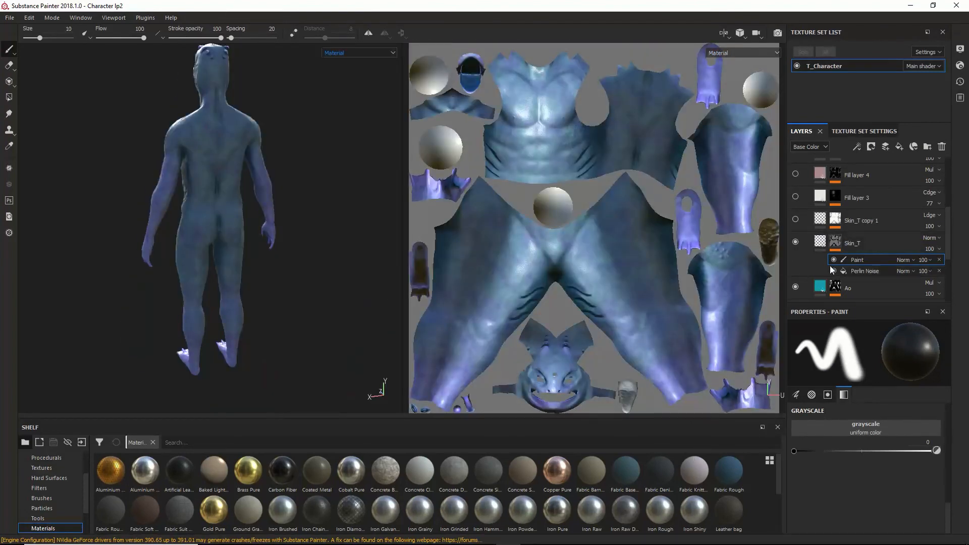
left_click(831, 269)
left_click_drag(135, 179, 171, 143, "alt")
right_click_drag(171, 144, 234, 199, "alt")
mouse_move(234, 199)
left_mouse_down("alt")
mouse_move(277, 198)
mouse_move(270, 173)
left_mouse_up("alt")
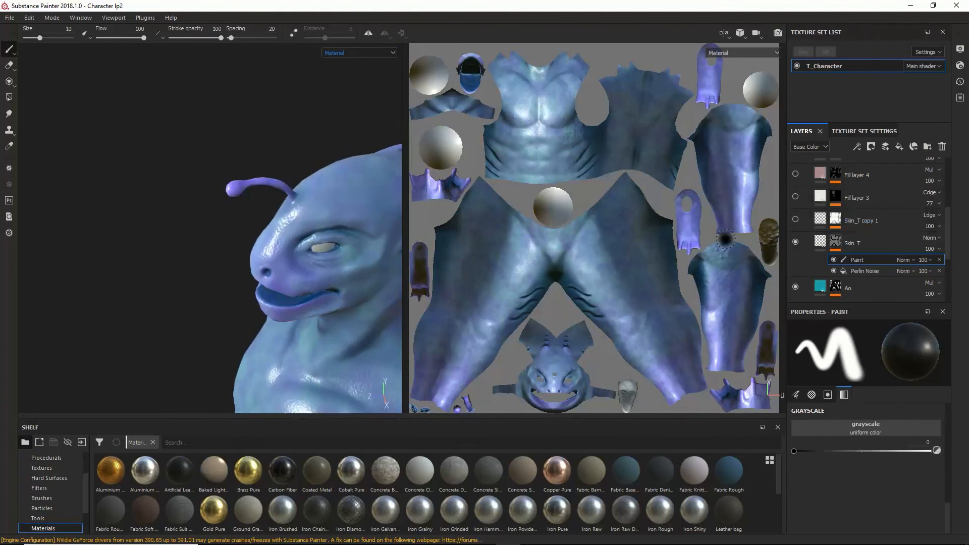
- Make the Skin_T copy 1 layer visible and return to the 3D-only view of the head and chest
left_click(796, 220)
key("F2")
left_click_drag(434, 143, 555, 192, "alt")
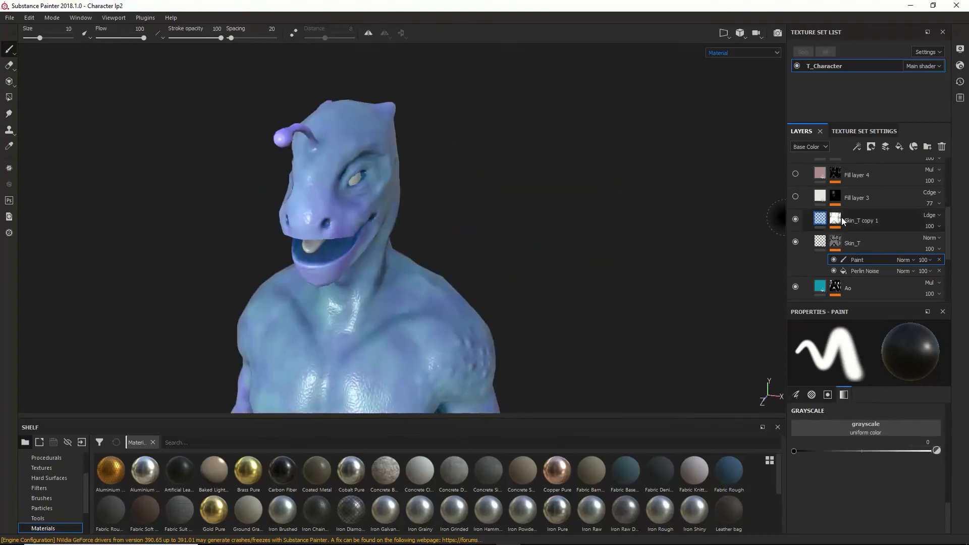
- Review the Skin_T fill's height-only material, try enabling its color channel, and turn that channel off again
left_click(819, 242)
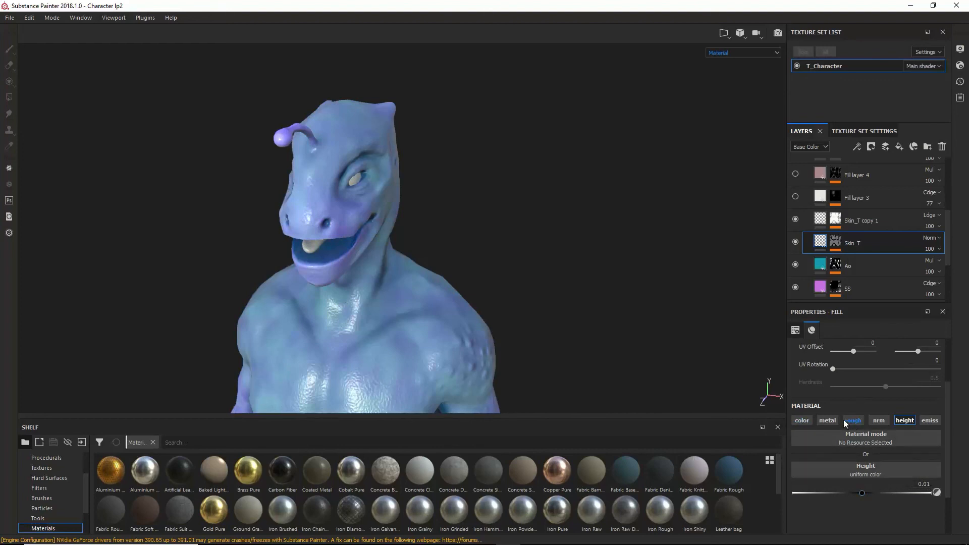
scroll(797, 430, "up", 3)
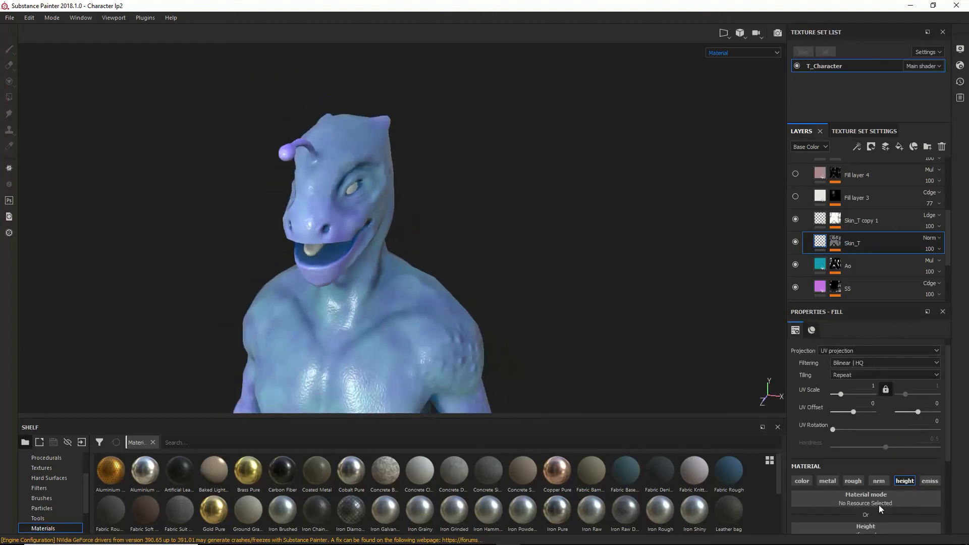
scroll(879, 505, "up", 1)
left_click(806, 490)
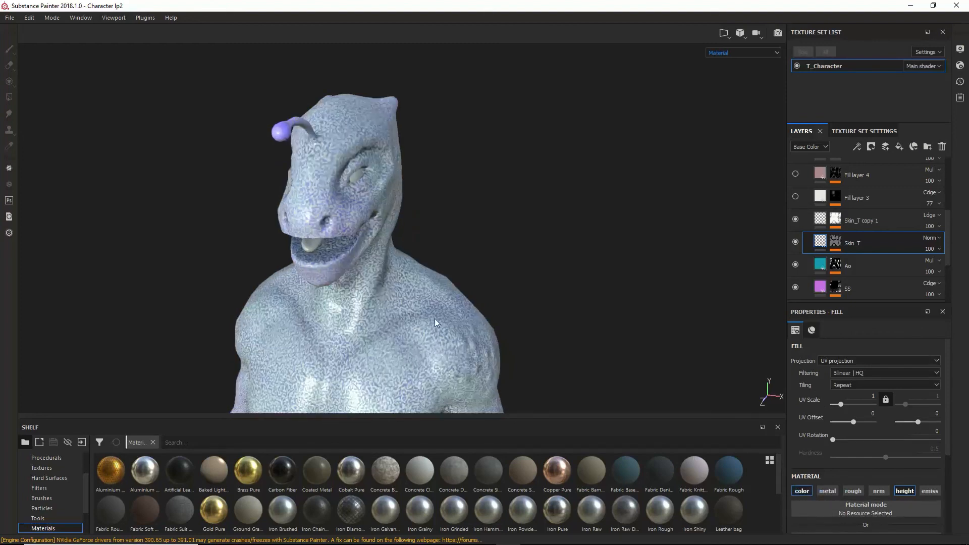
left_click(802, 490)
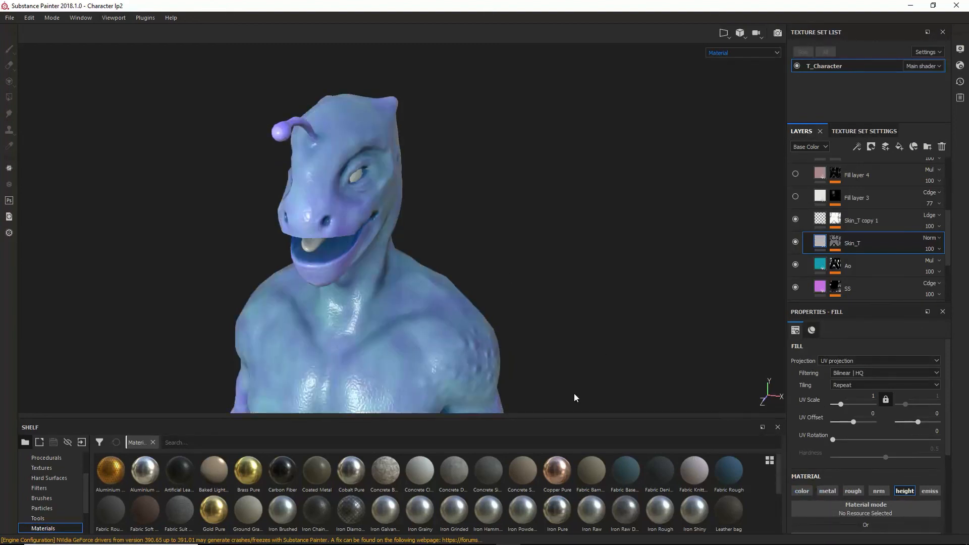
- Open the mask effects of Skin_T copy 1 and Skin_T, and review the Skin_T Perlin Noise settings including its Noise Parameters
left_click(834, 220)
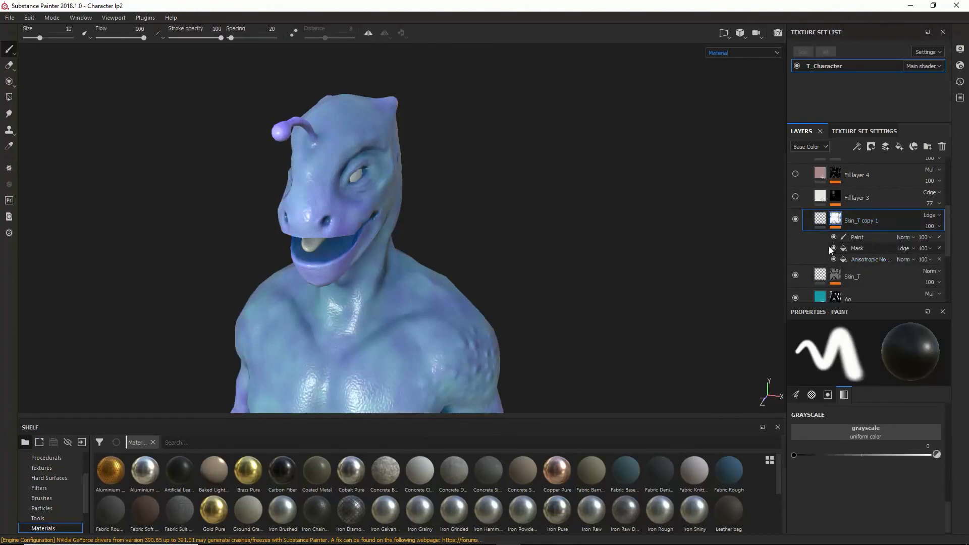
left_click(834, 277)
scroll(848, 257, "down", 2)
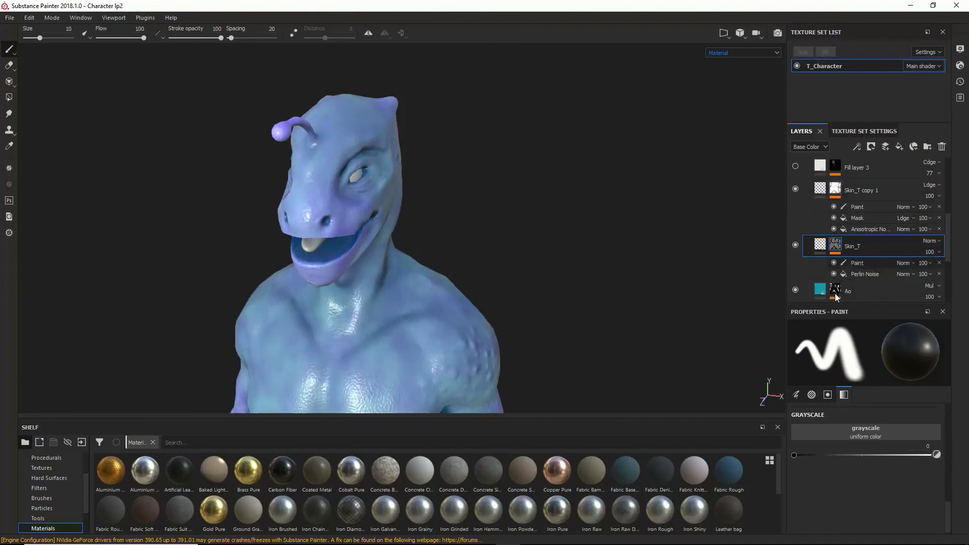
left_click(861, 242)
scroll(836, 442, "down", 3)
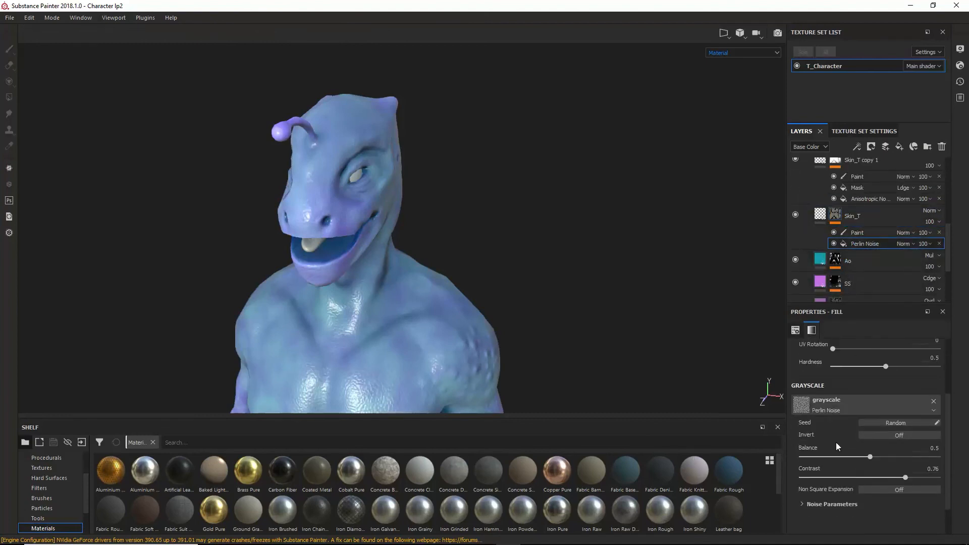
left_click(817, 464)
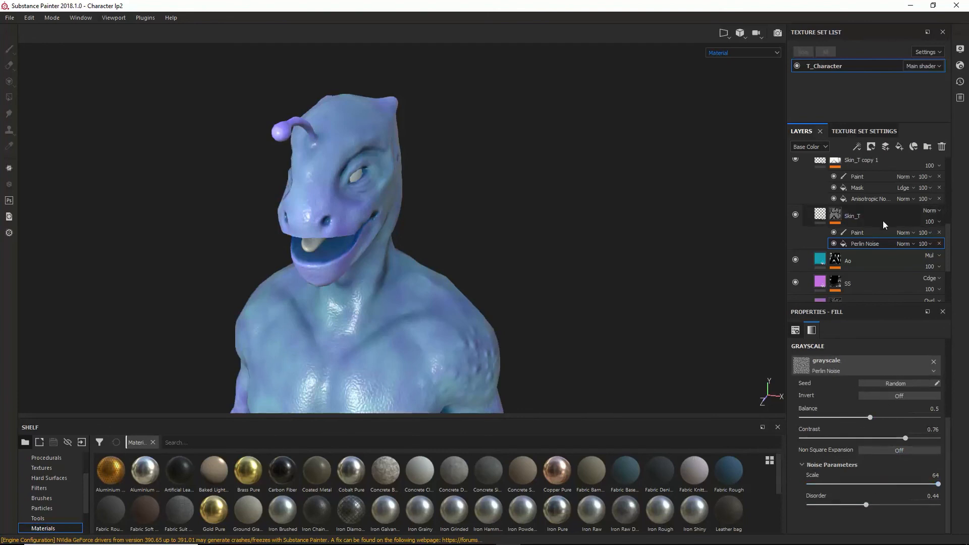
- Select the Skin_T mask's Paint effect and examine the skin detail on the chest and shoulder up close
left_click(860, 233)
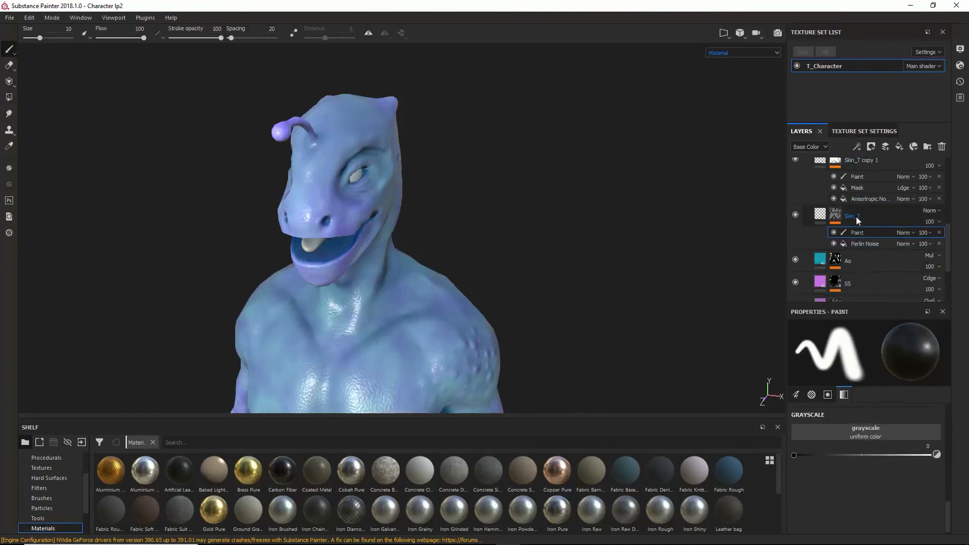
scroll(432, 294, "up", 2)
mouse_move(431, 294)
middle_mouse_down("alt")
mouse_move(435, 244)
mouse_move(389, 205)
middle_mouse_up("alt")
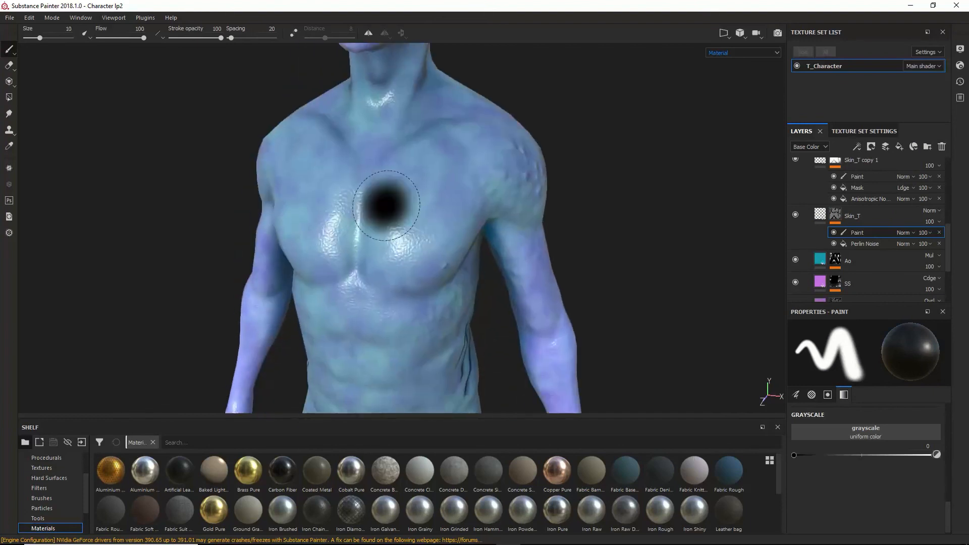
scroll(735, 268, "up", 4)
left_click_drag(479, 193, 346, 221, "alt")
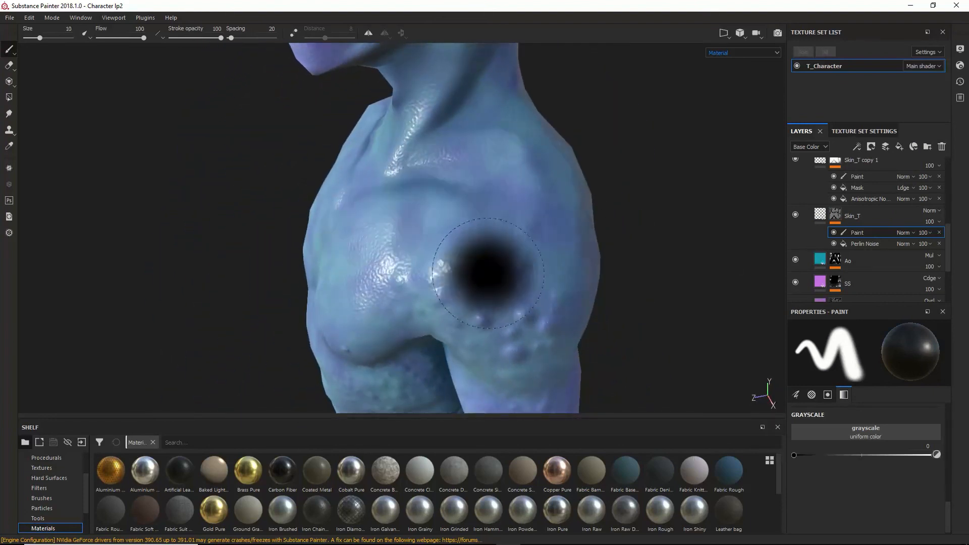
scroll(850, 428, "up", 3)
scroll(853, 419, "down", 2)
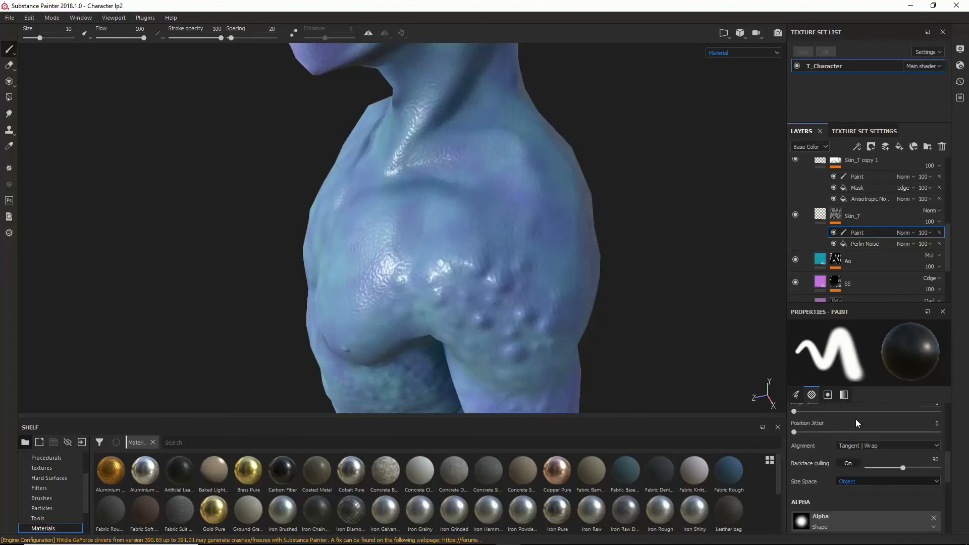
- Set the Skin_T mask's Perlin Noise to UV projection and examine the neck, chest and shoulder for seams
left_click(864, 243)
scroll(840, 470, "up", 3)
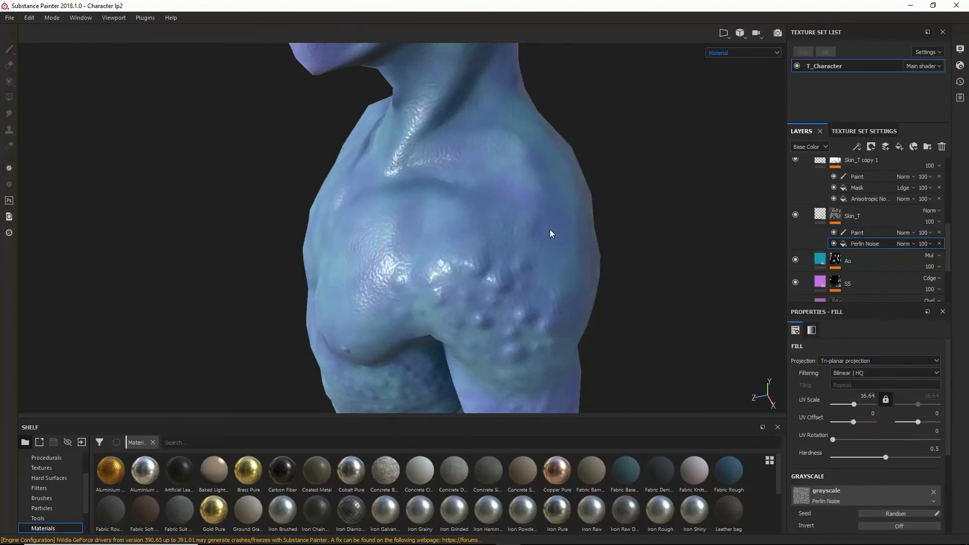
left_click(854, 359)
left_click(839, 367)
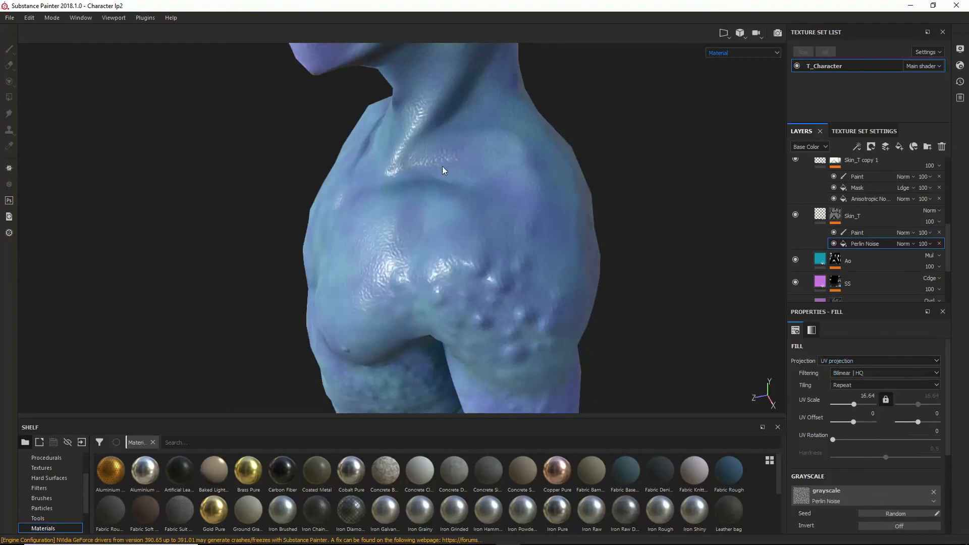
left_click_drag(444, 168, 279, 268, "alt")
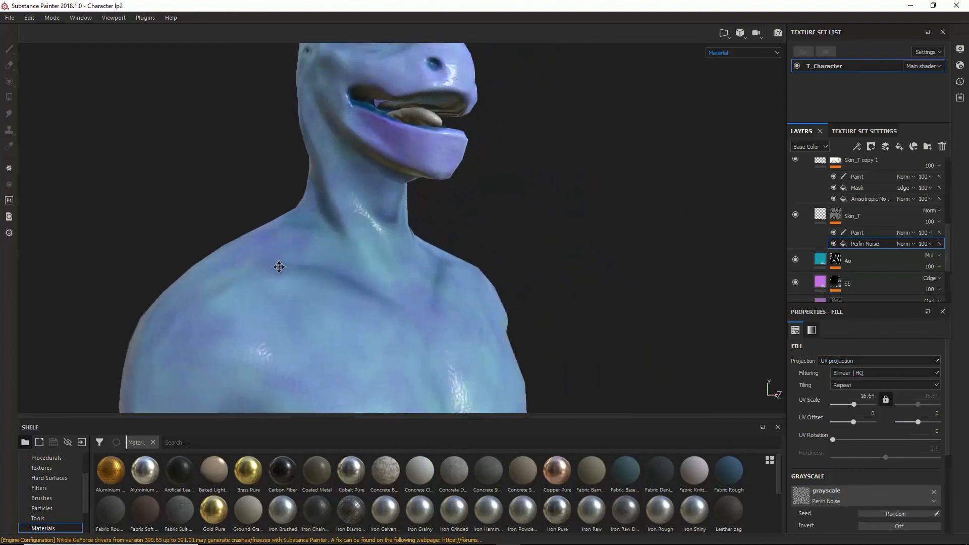
right_click_drag(279, 268, 682, 353, "alt")
left_click_drag(682, 354, 592, 171, "alt")
left_click_drag(392, 273, 442, 313, "alt")
left_click(858, 360)
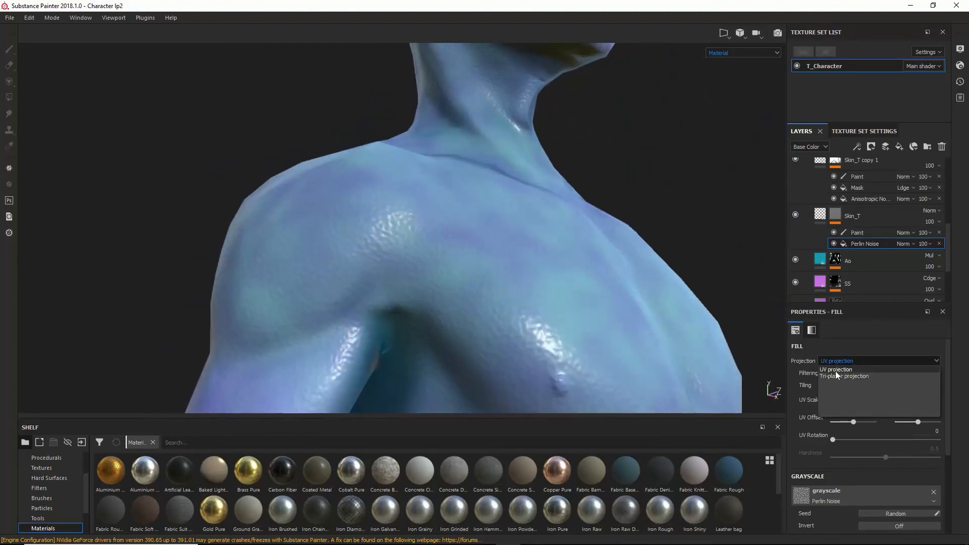
left_click(845, 368)
left_click(840, 358)
- Hide the Skin_T copy 1 layer and set the Skin_T Perlin Noise to Tri-planar projection
left_click(794, 159)
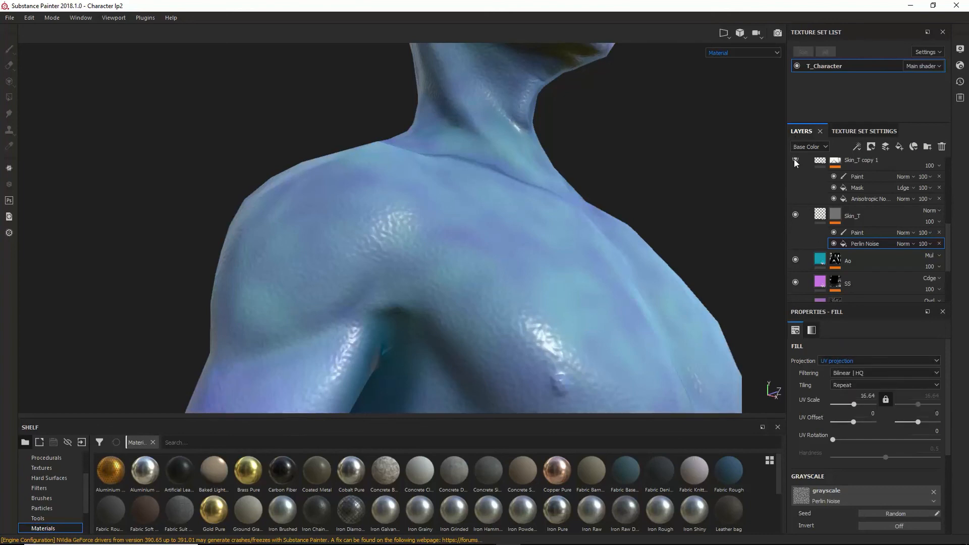
left_click(794, 159)
left_click_drag(357, 225, 340, 319, "alt")
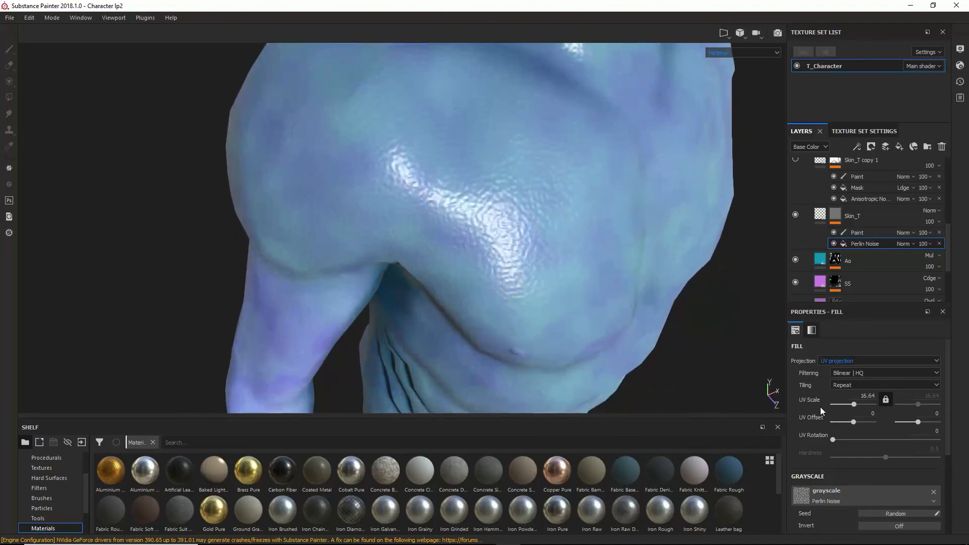
left_click(844, 362)
left_click(838, 374)
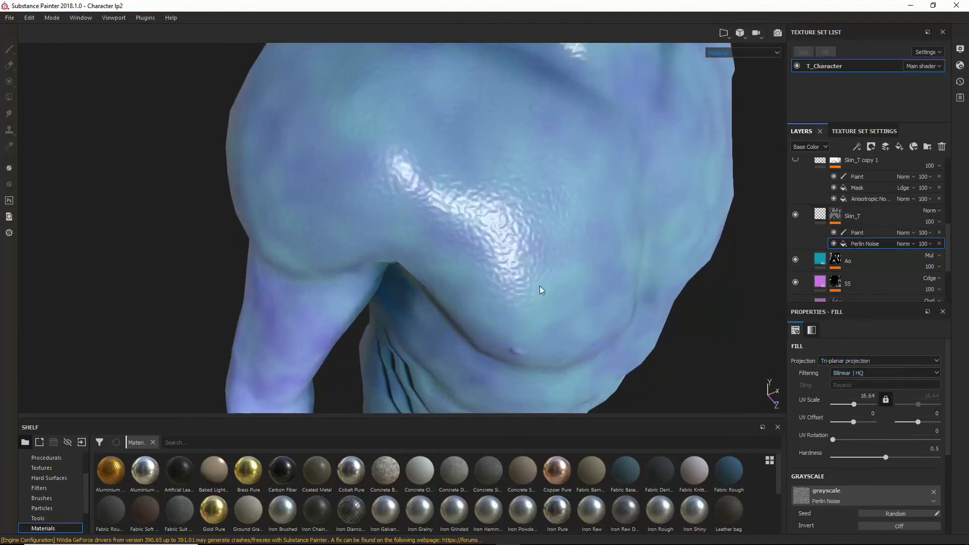
- Review the Anisotropic Noise fill in the Skin_T copy 1 mask, including its projection, grayscale settings and Noise Parameters
left_click(851, 217)
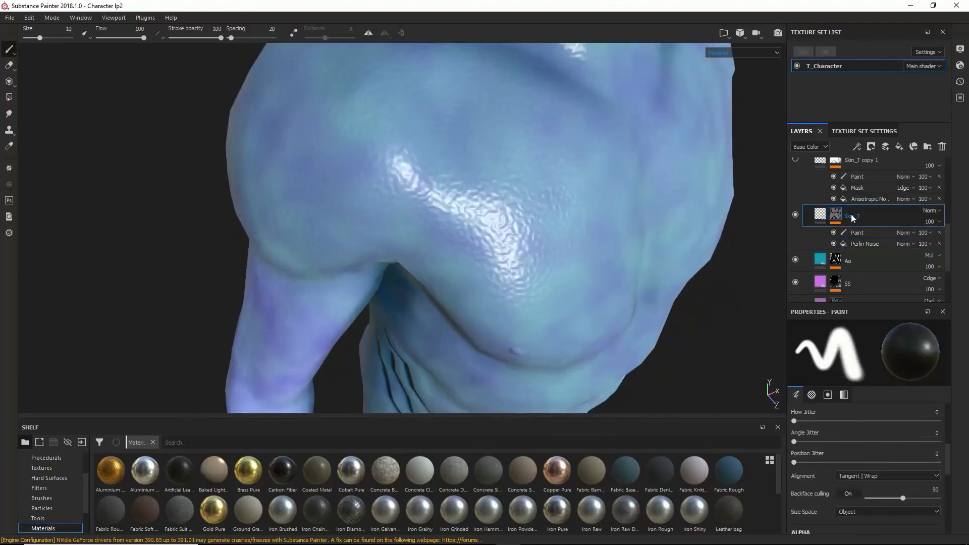
scroll(851, 217, "down", 3)
scroll(837, 220, "up", 5)
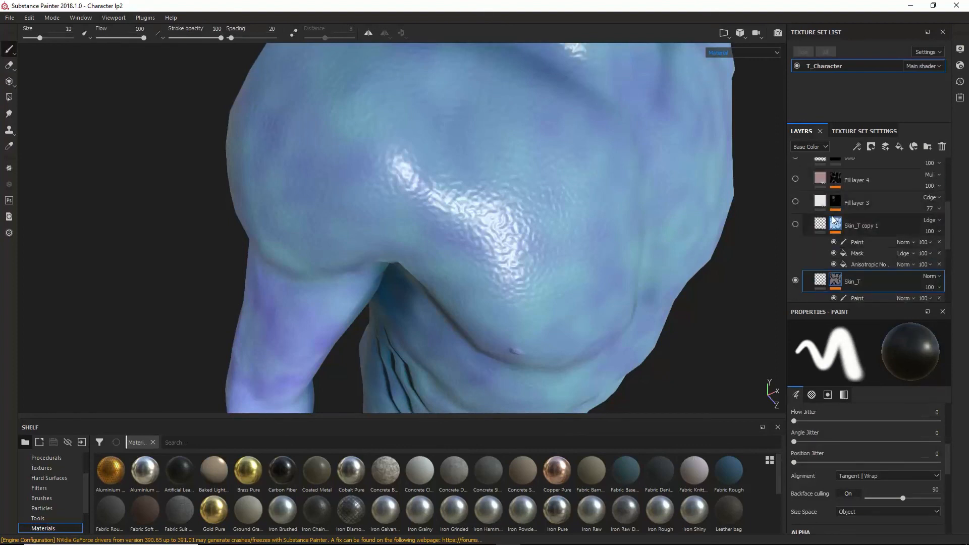
left_click(863, 264)
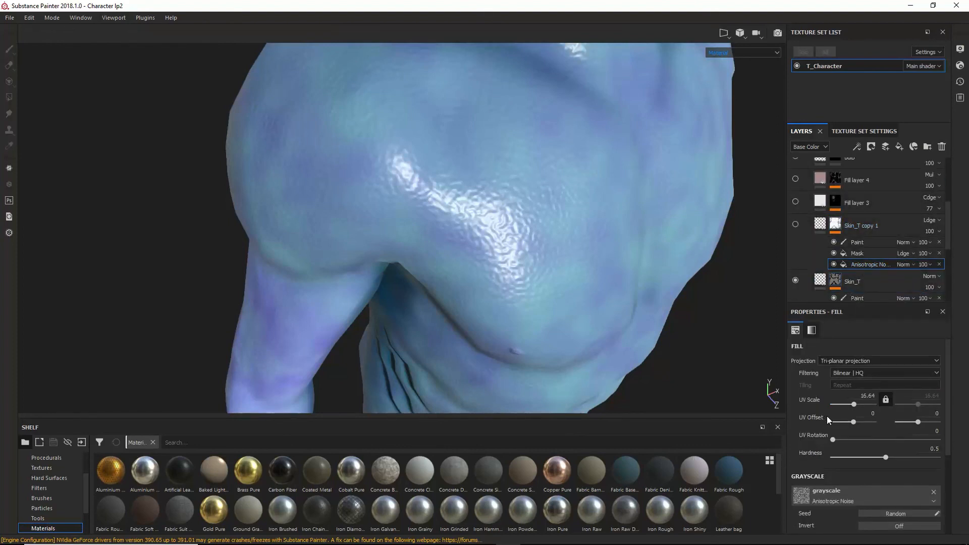
scroll(827, 416, "down", 3)
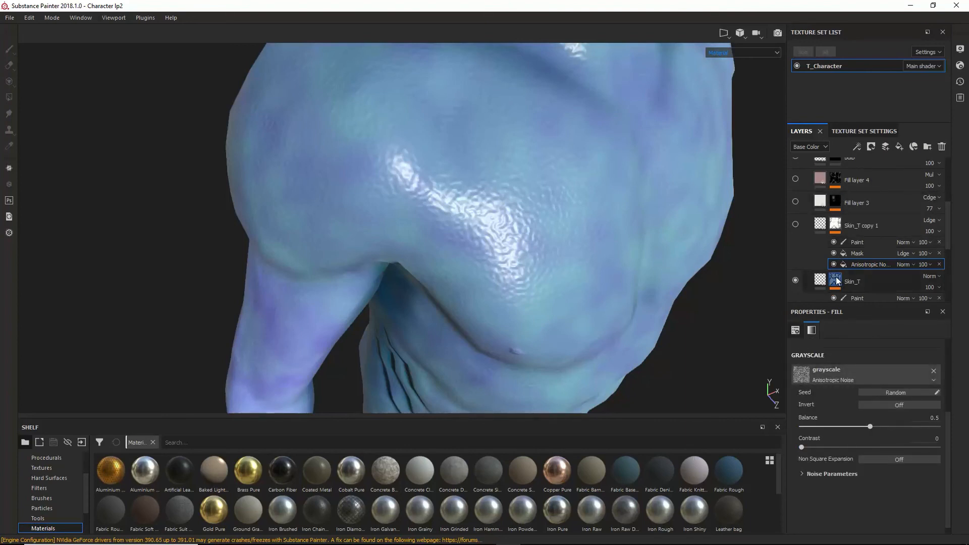
left_click(827, 473)
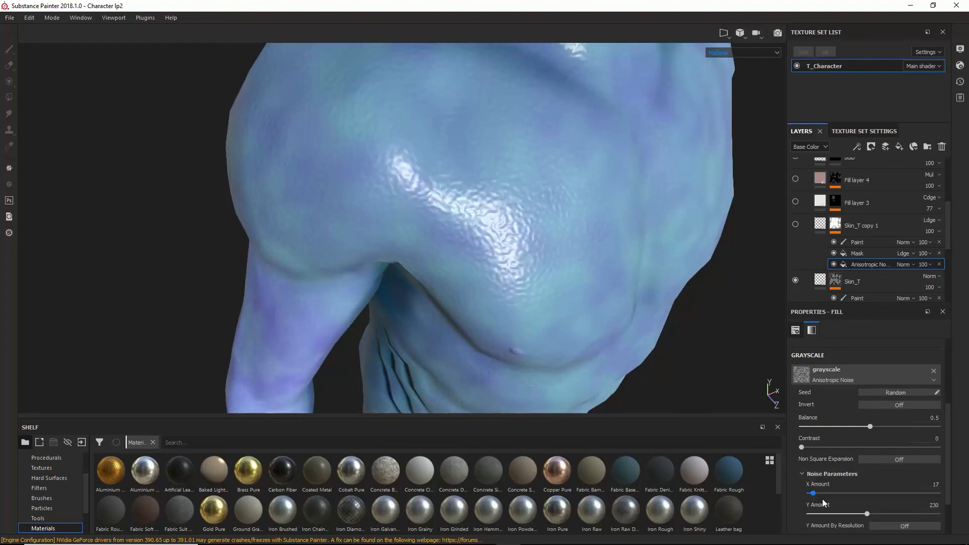
scroll(807, 485, "down", 1)
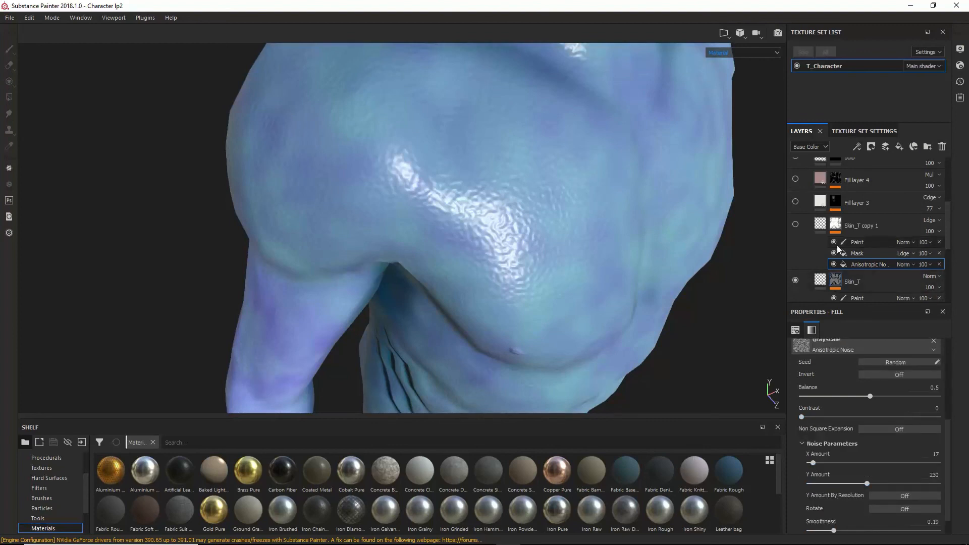
- Make the Skin_T copy 1 layer visible and examine its effect on the forearm up close
scroll(628, 274, "down", 3)
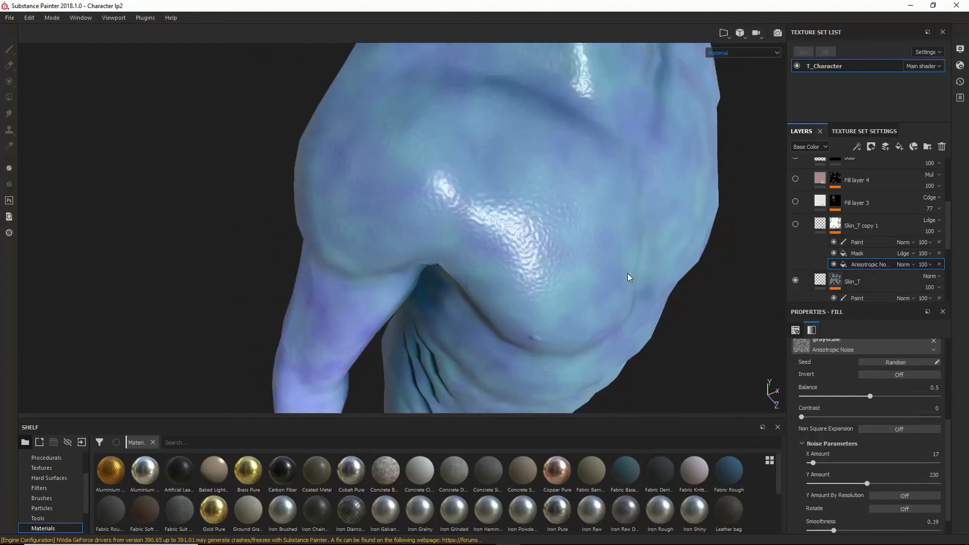
left_click_drag(626, 270, 732, 267, "alt")
scroll(494, 306, "up", 3)
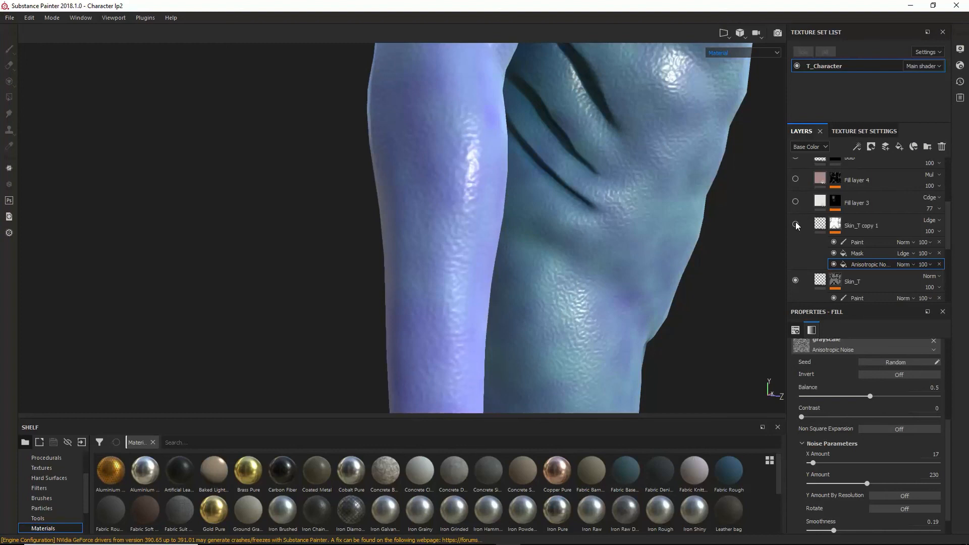
left_click(795, 224)
scroll(517, 225, "up", 2)
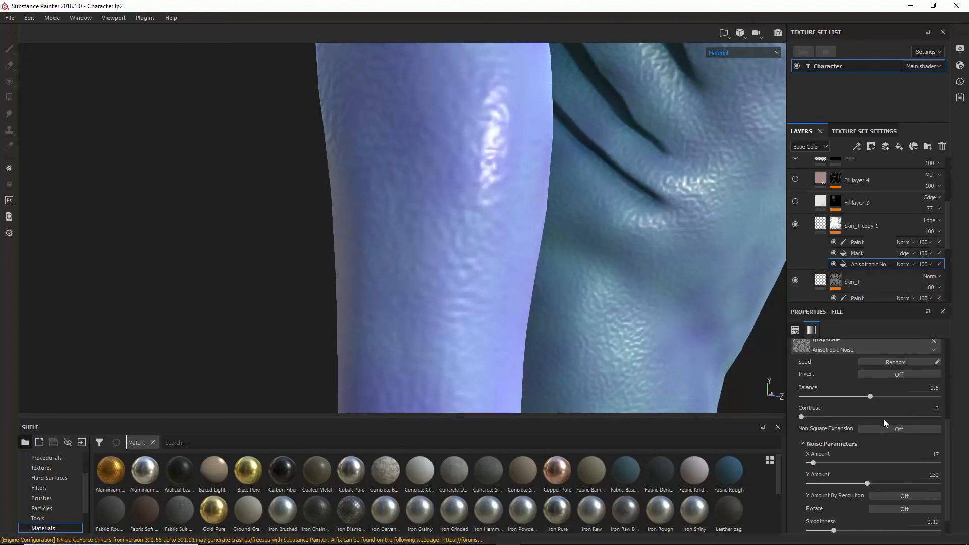
- Review the height-only fill material of Skin_T copy 1 and its mask's Anisotropic Noise scale
left_click(858, 225)
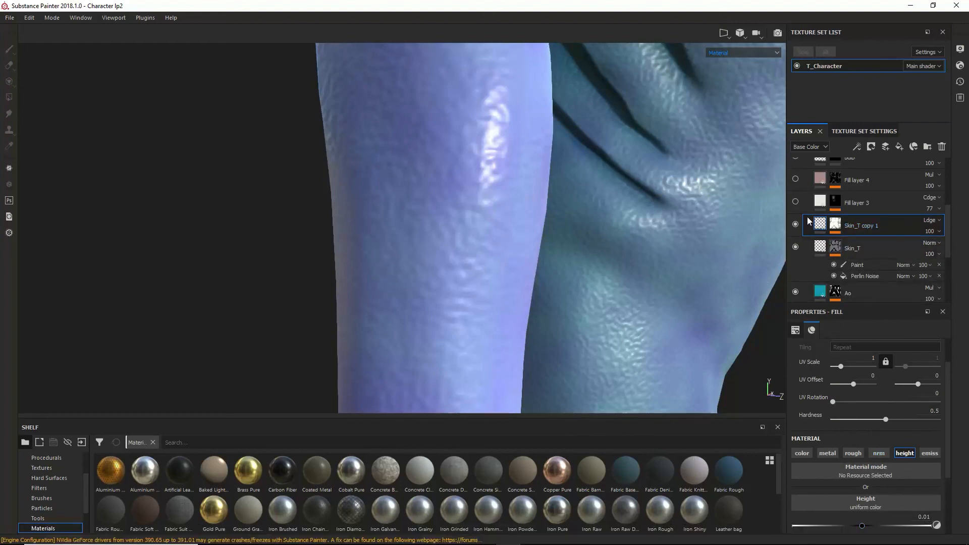
left_click(834, 226)
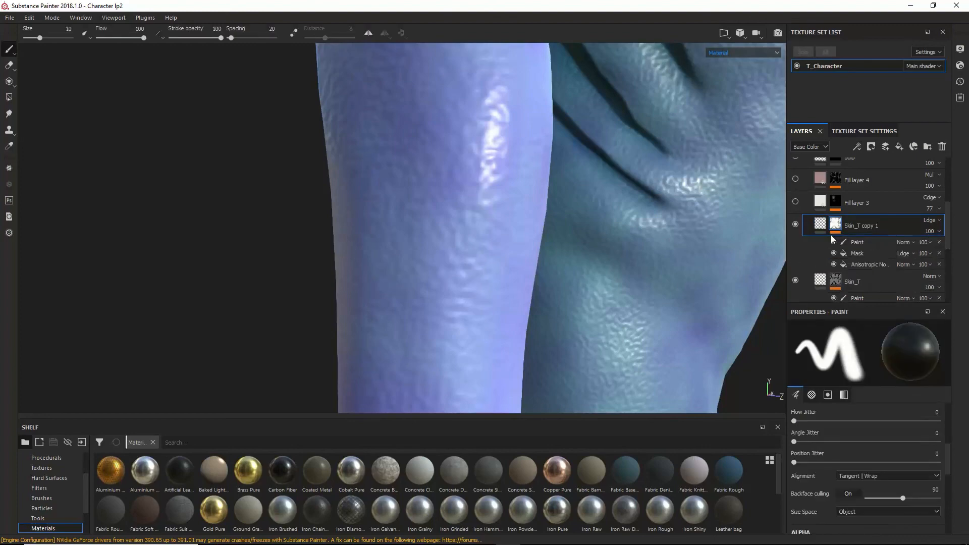
left_click(856, 264)
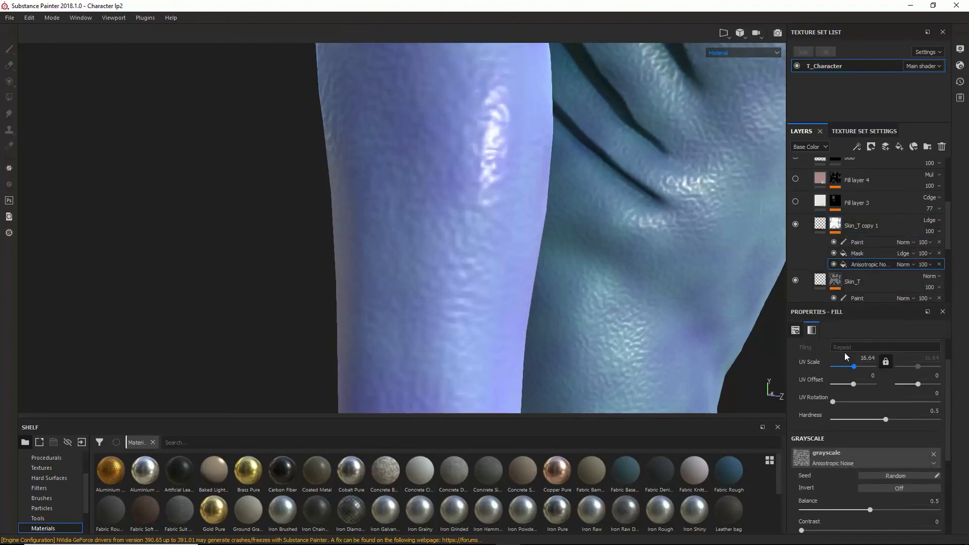
- Display only the Skin_T copy 1 mask on the model's torso and arms, and turn off its Mask effect
left_click(836, 225, "alt")
right_click_drag(667, 240, 387, 242, "alt")
left_click_drag(387, 242, 606, 217, "alt")
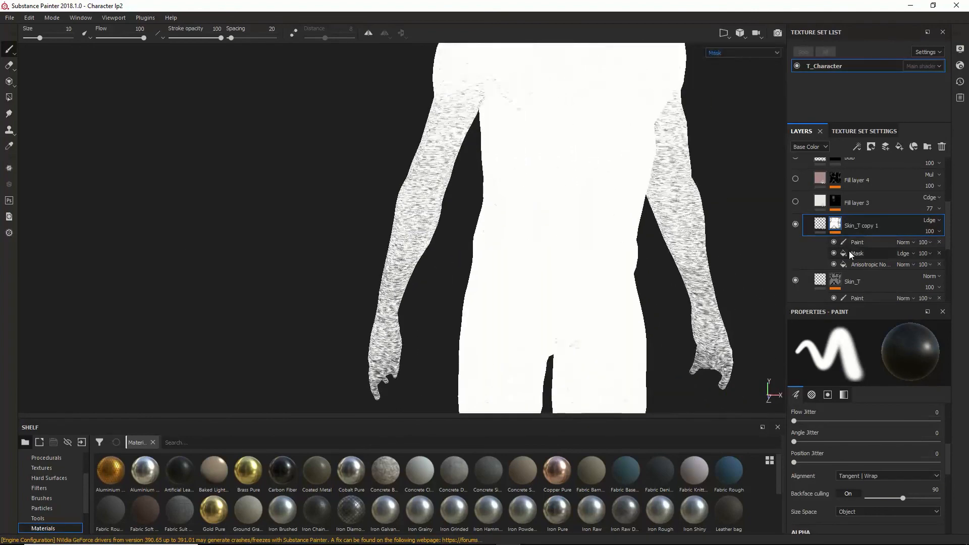
left_click(833, 253)
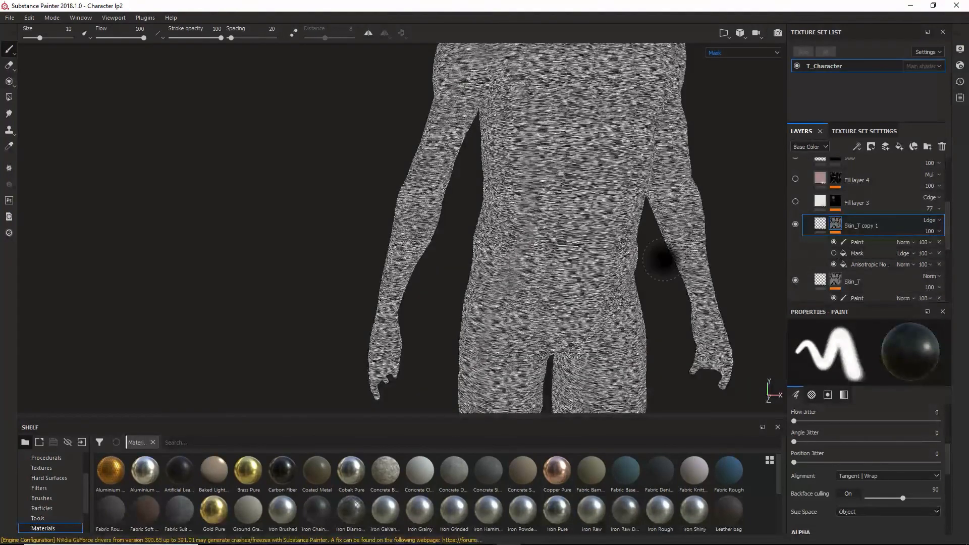
- Turn on the Mask fill effect in the mask of the Skin_T copy 1 layer and select it
right_click_drag(659, 259, 575, 235, "alt")
left_click(860, 253)
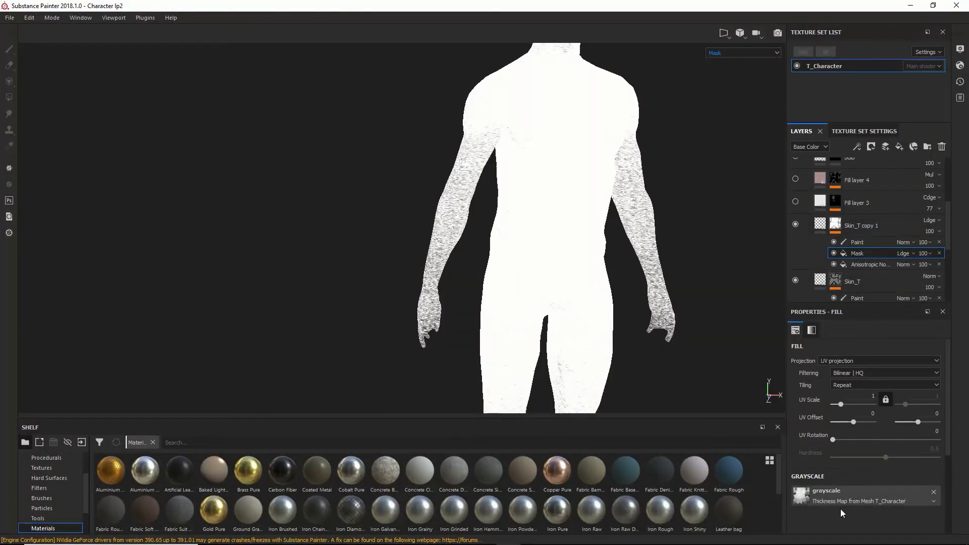
middle_click_drag(493, 298, 420, 221)
middle_click_drag(483, 111, 514, 208)
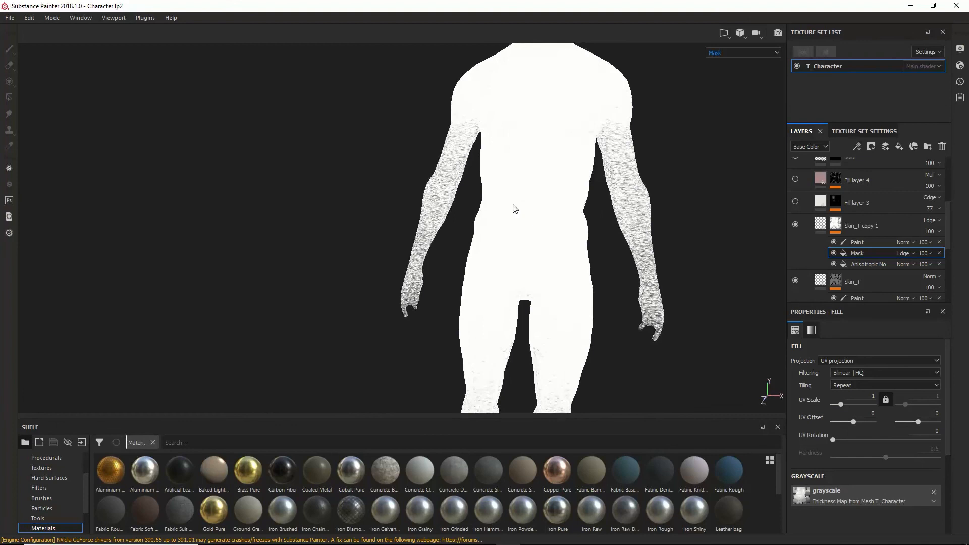
- Select the Paint effect in the Skin_T copy 1 mask and show the brush's grayscale setting
left_click(863, 246)
scroll(843, 455, "down", 3)
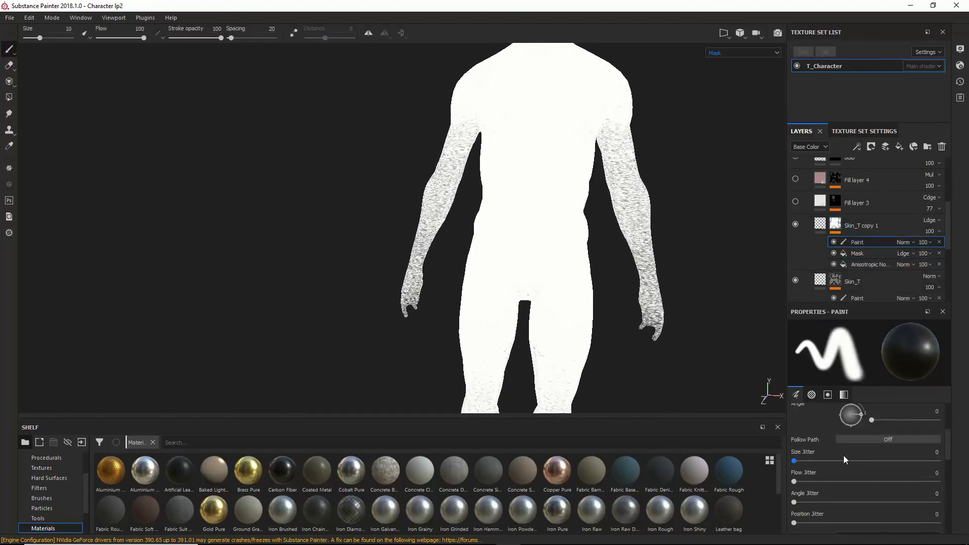
scroll(830, 474, "down", 5)
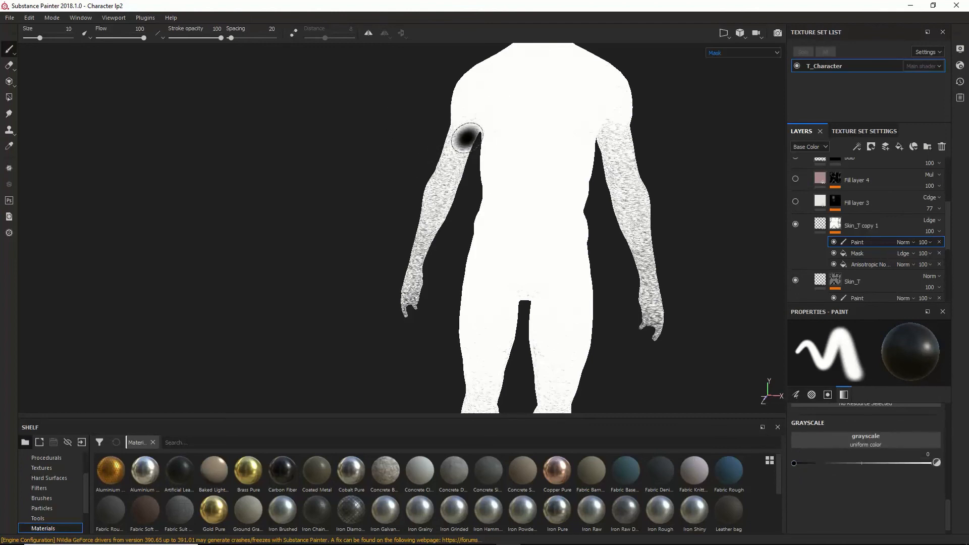
- Try painting a black stroke across the character's upper arm and chest on the mask, and undo it
mouse_move(461, 132)
left_mouse_down("alt")
mouse_move(541, 83)
mouse_move(530, 87)
mouse_move(519, 147)
left_mouse_up("alt")
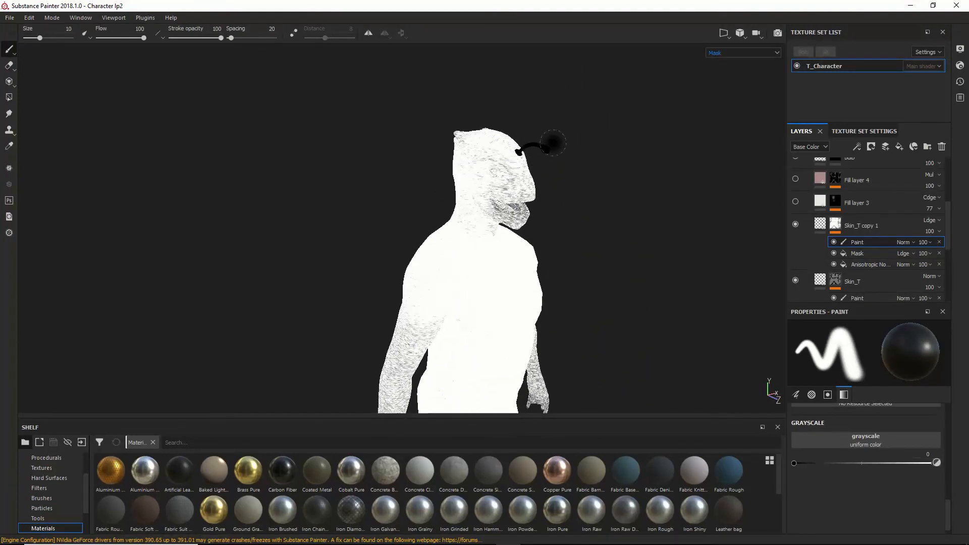
left_click_drag(554, 173, 477, 258, "alt")
middle_click_drag(472, 278, 480, 218, "alt")
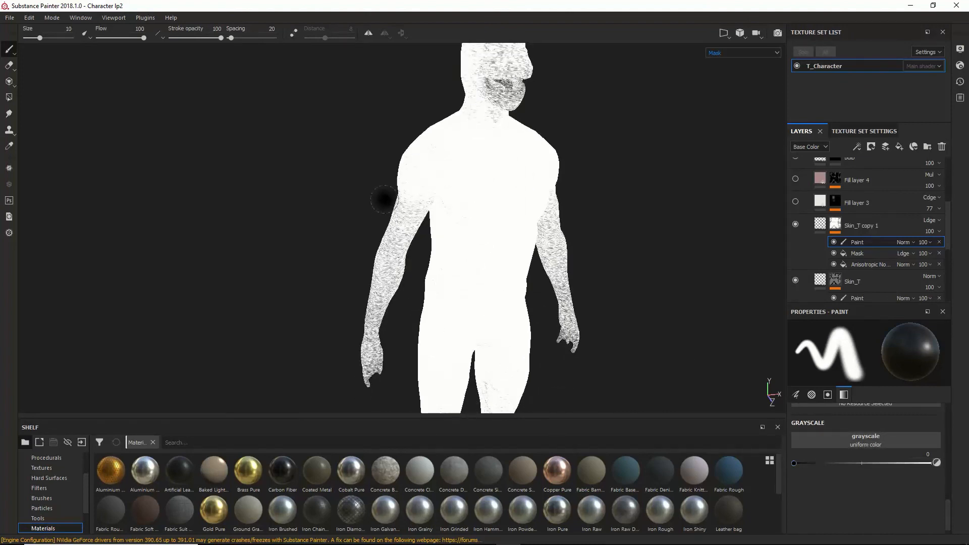
mouse_move(386, 199)
left_mouse_down()
mouse_move(411, 204)
mouse_move(403, 222)
mouse_move(427, 218)
mouse_move(437, 242)
left_mouse_up()
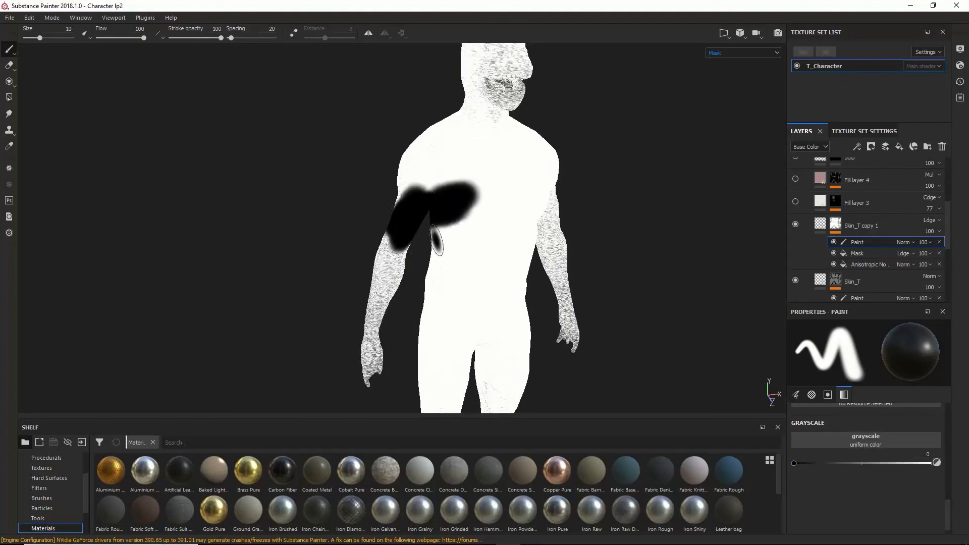
key("ctrl+z")
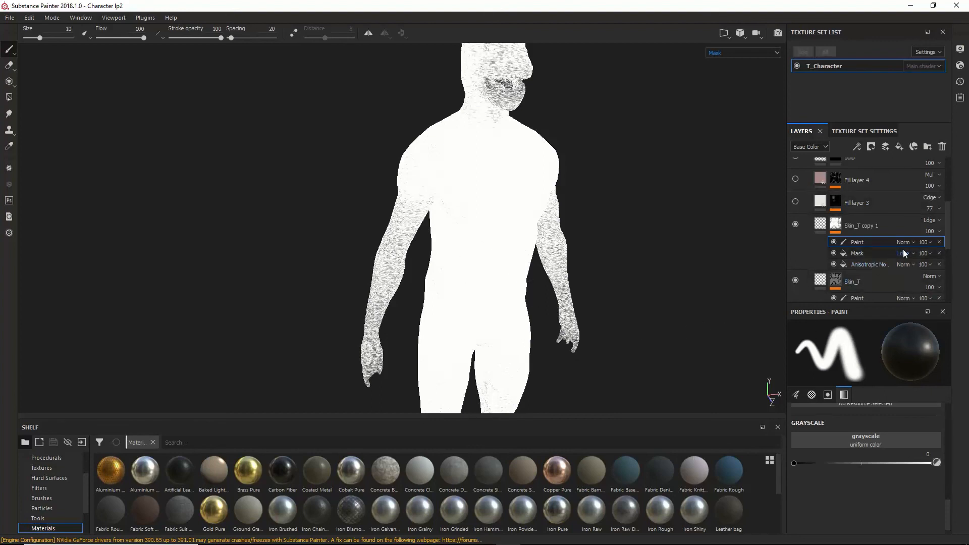
- Paint a black test stroke on the upper arm, set the brush grayscale to 1 and paint over the stroke
left_click_drag(467, 190, 562, 168, "alt")
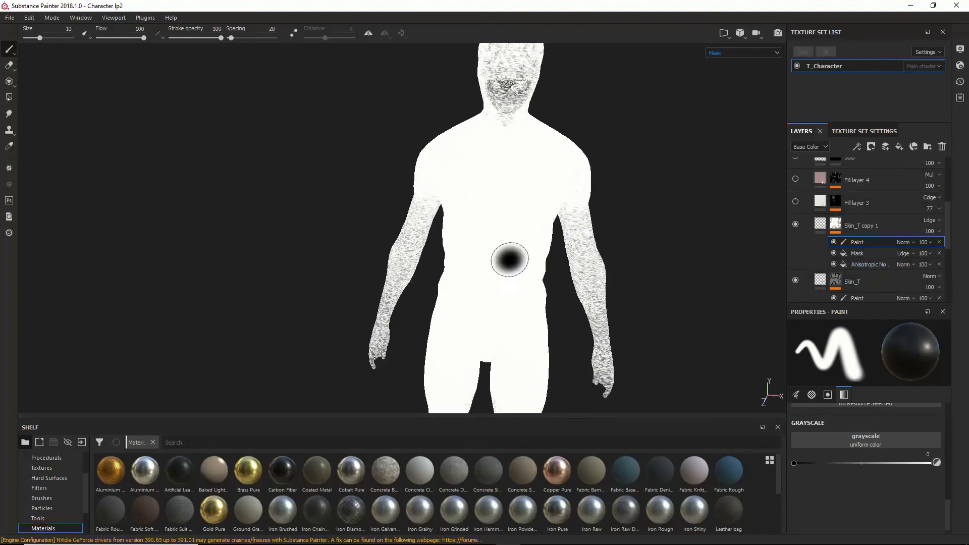
left_click_drag(339, 225, 419, 208, "alt")
left_click_drag(419, 208, 377, 221)
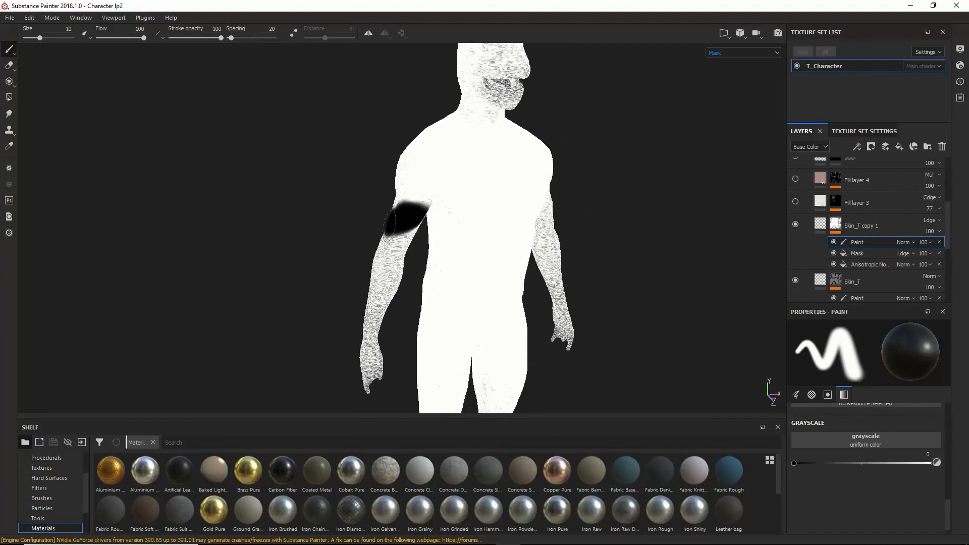
left_click_drag(824, 464, 932, 463)
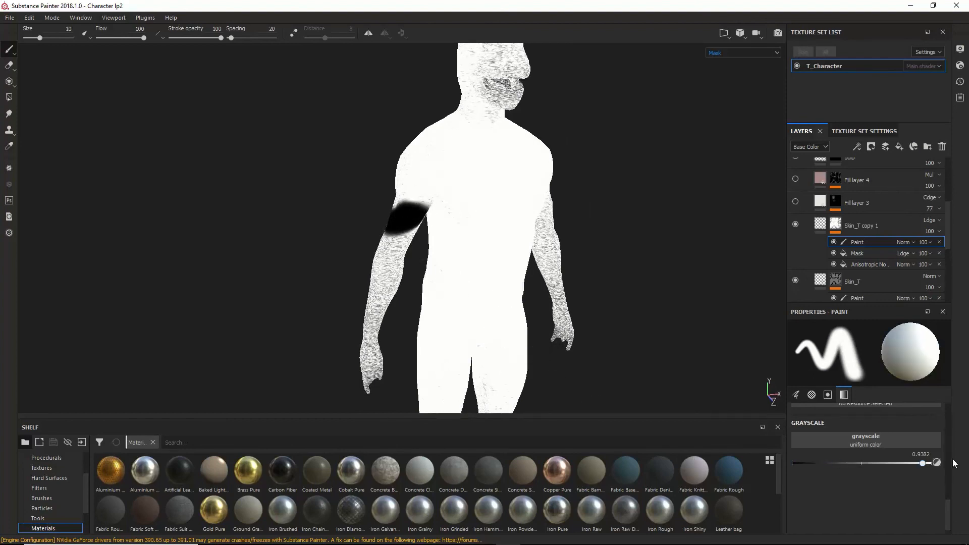
mouse_move(422, 200)
left_mouse_down()
mouse_move(406, 212)
mouse_move(449, 205)
mouse_move(390, 258)
left_mouse_up()
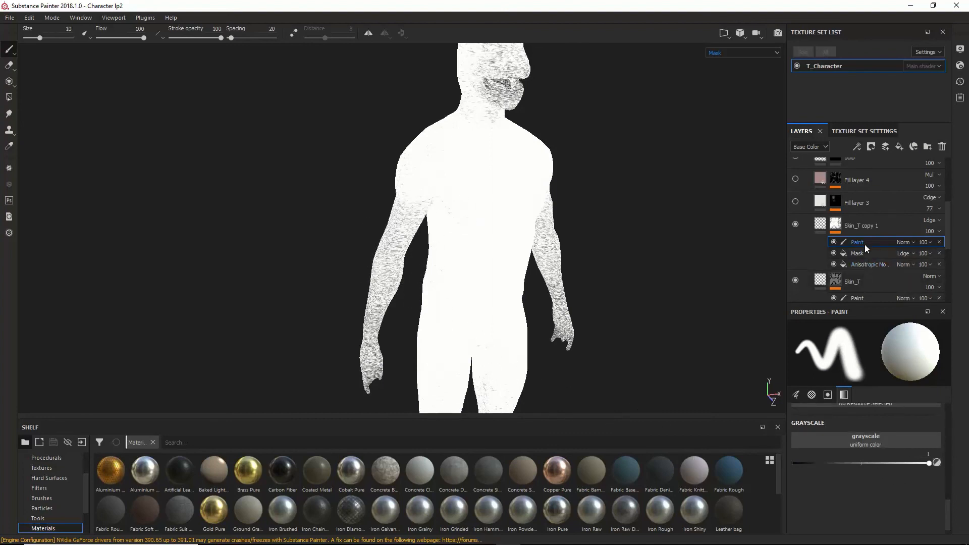
- Try the Overlay, Multiply and Soft light blend modes on the Paint effect of Skin_T copy 1
left_click(903, 243)
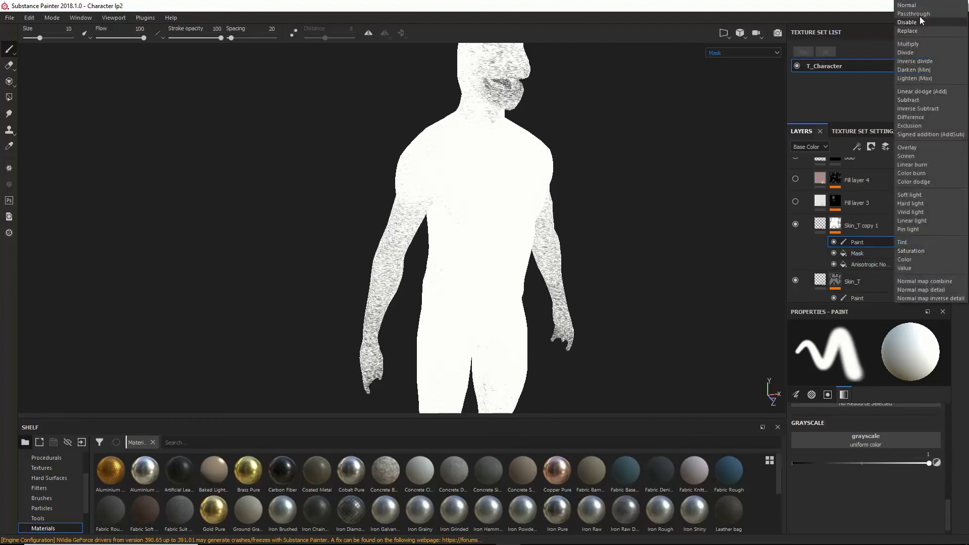
left_click(906, 147)
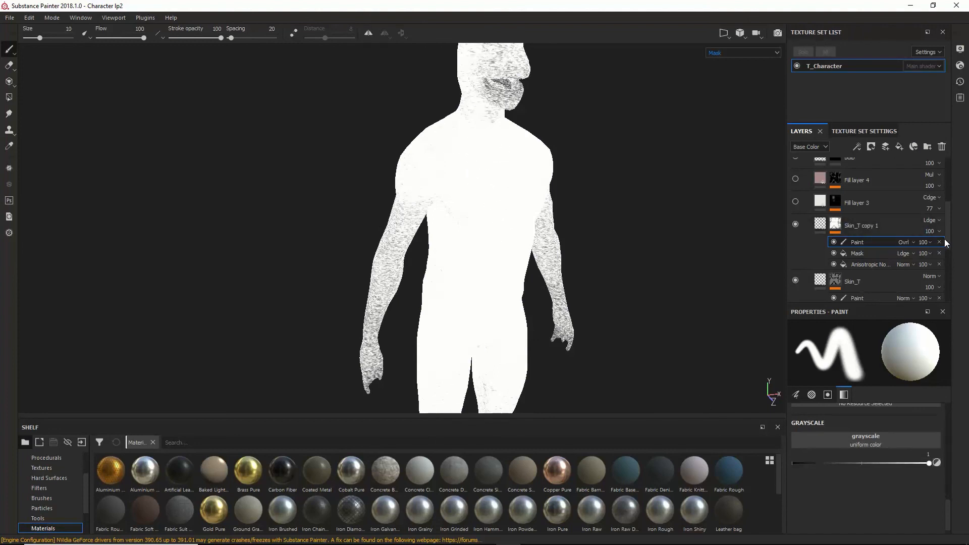
left_click(902, 242)
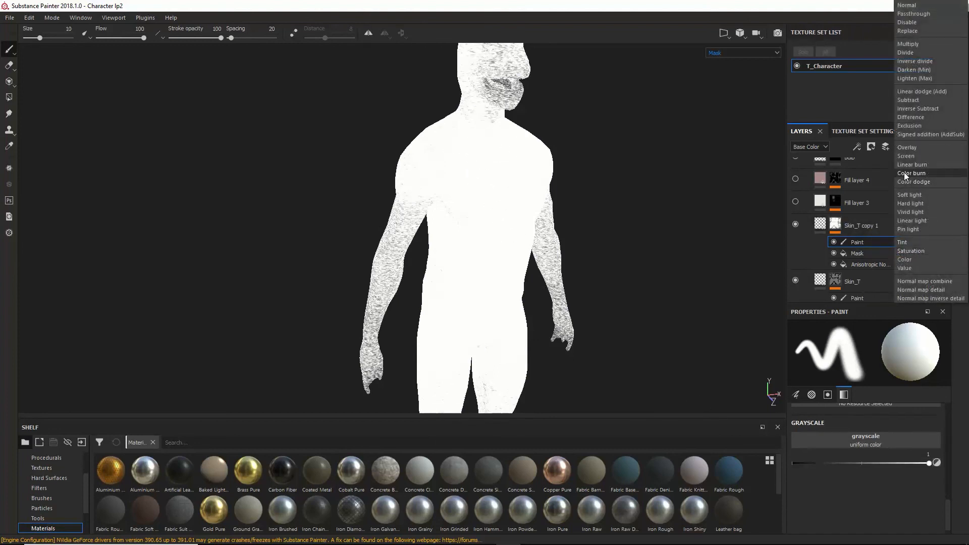
left_click(913, 45)
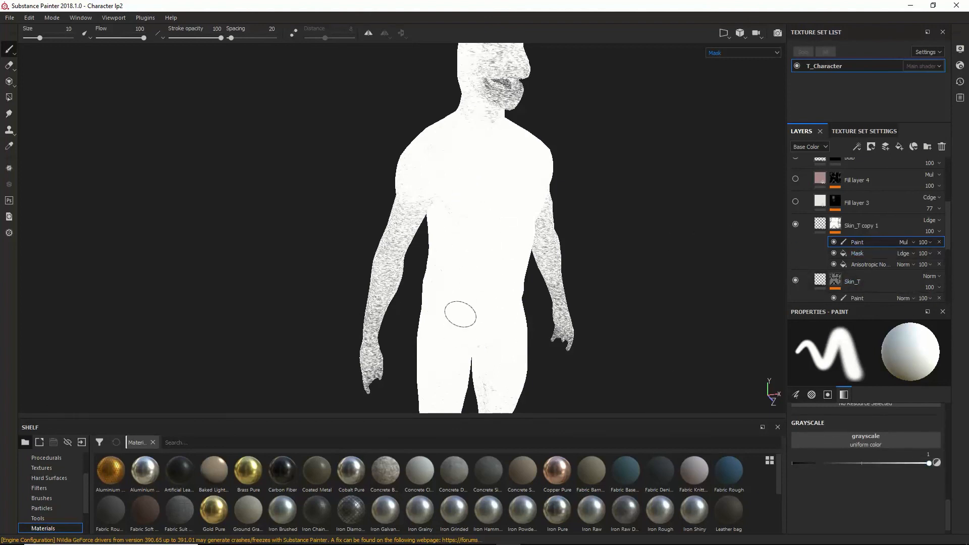
left_click(904, 242)
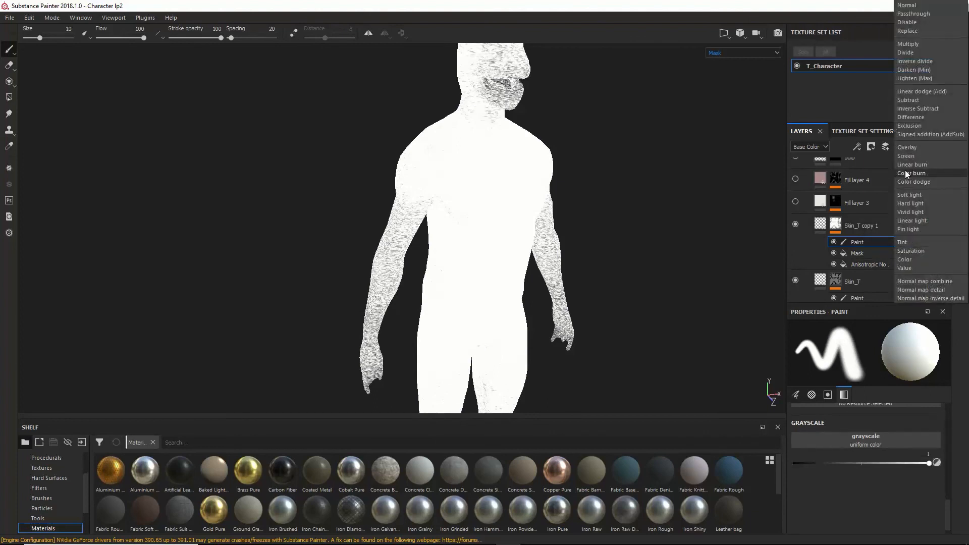
left_click(904, 193)
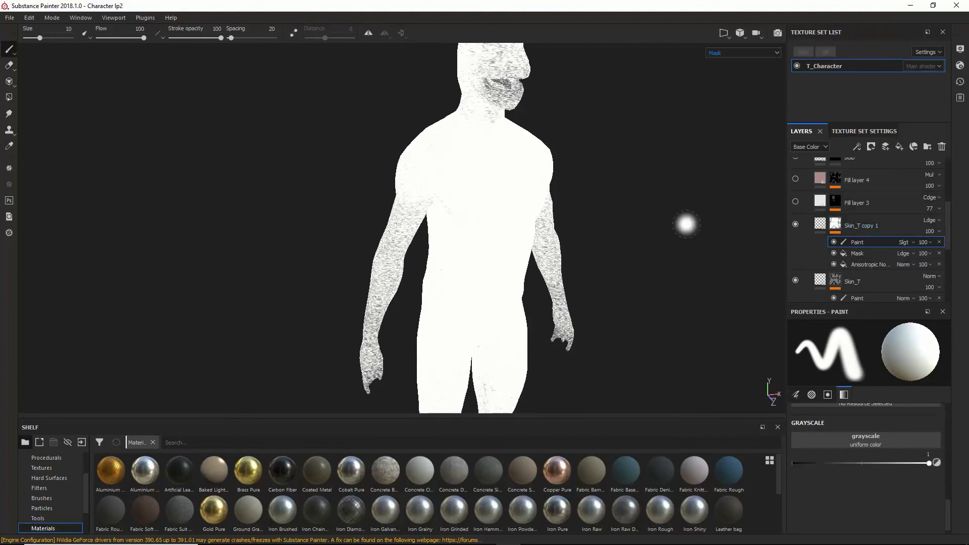
- Set the Paint effect's blend mode to Linear dodge (Add) and the brush grayscale to 0
left_click(903, 242)
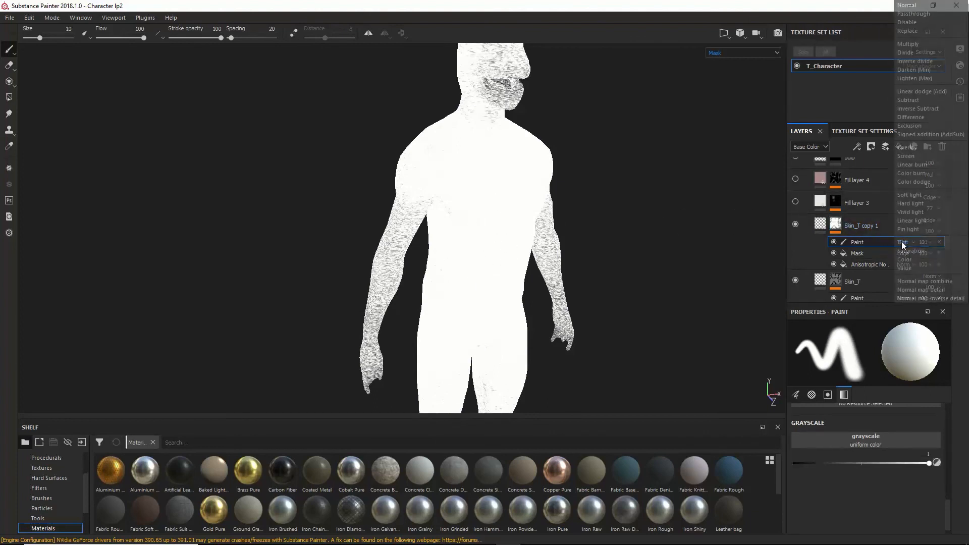
left_click(919, 92)
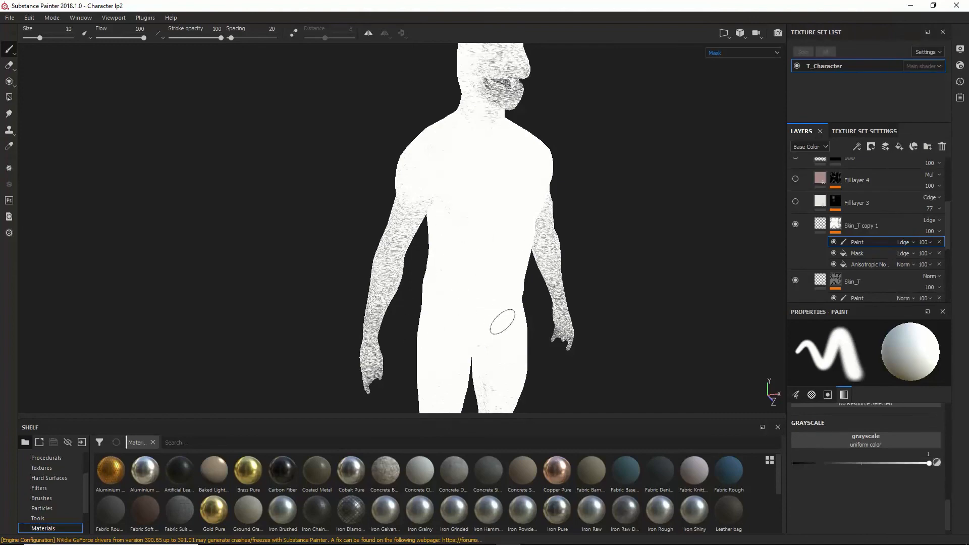
left_click_drag(502, 322, 699, 324, "alt")
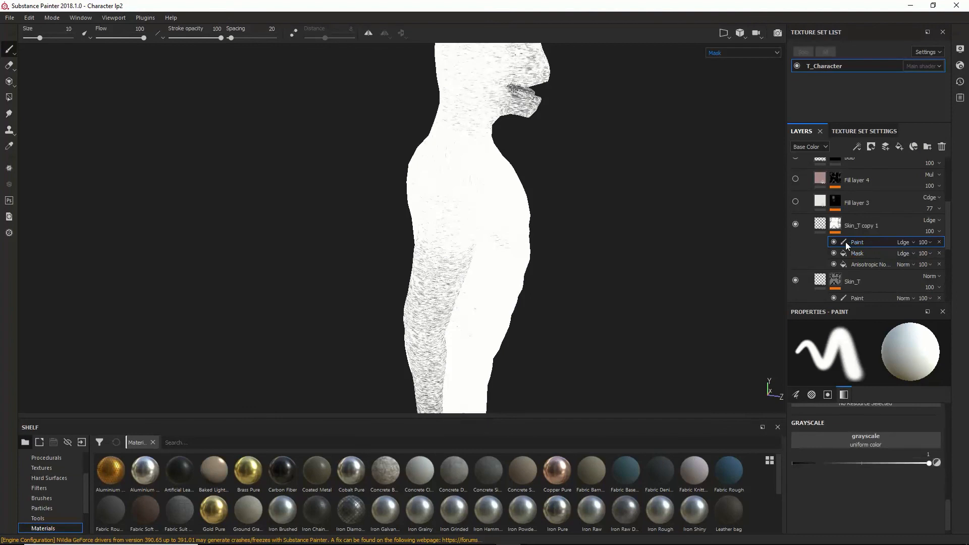
left_click_drag(849, 463, 631, 459)
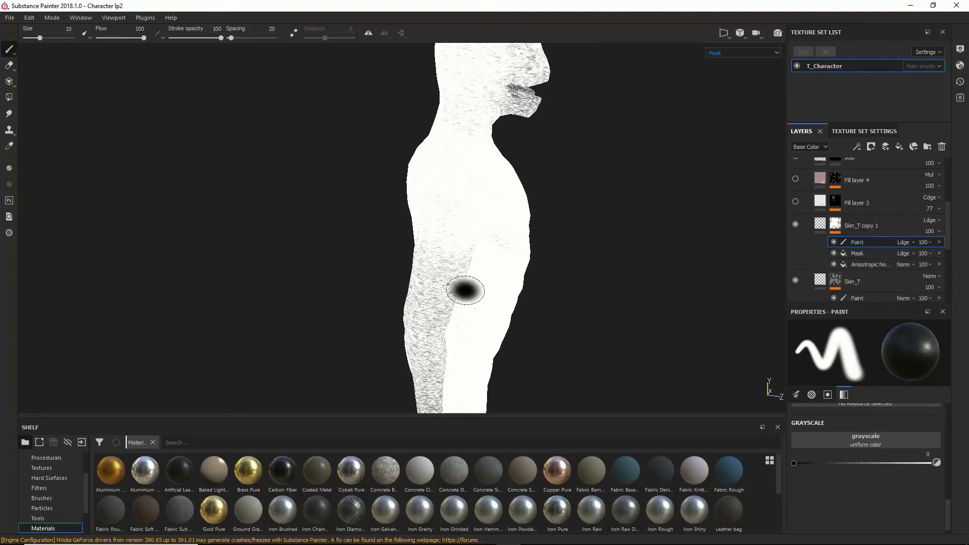
left_click_drag(487, 270, 438, 261, "alt")
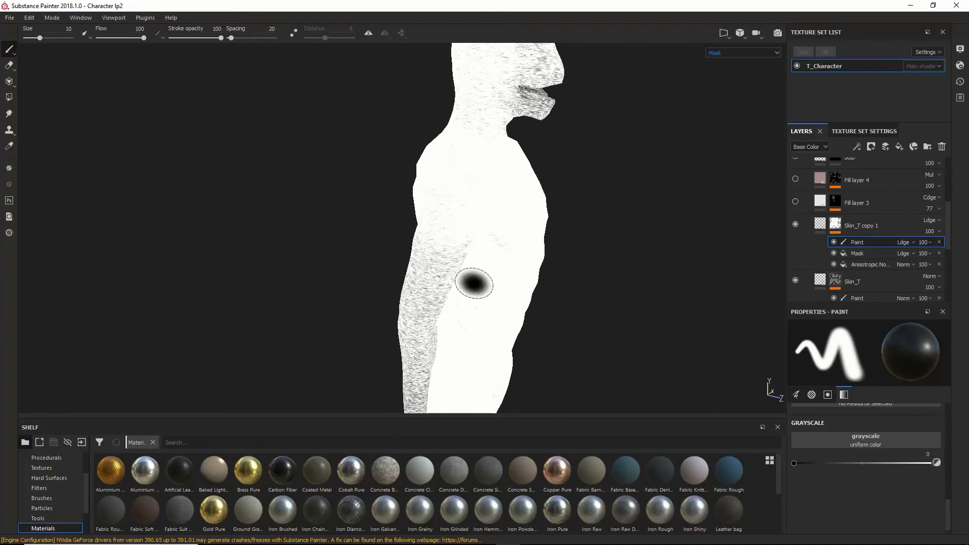
mouse_move(531, 285)
left_mouse_down("alt")
mouse_move(577, 277)
mouse_move(507, 292)
mouse_move(490, 268)
left_mouse_up("alt")
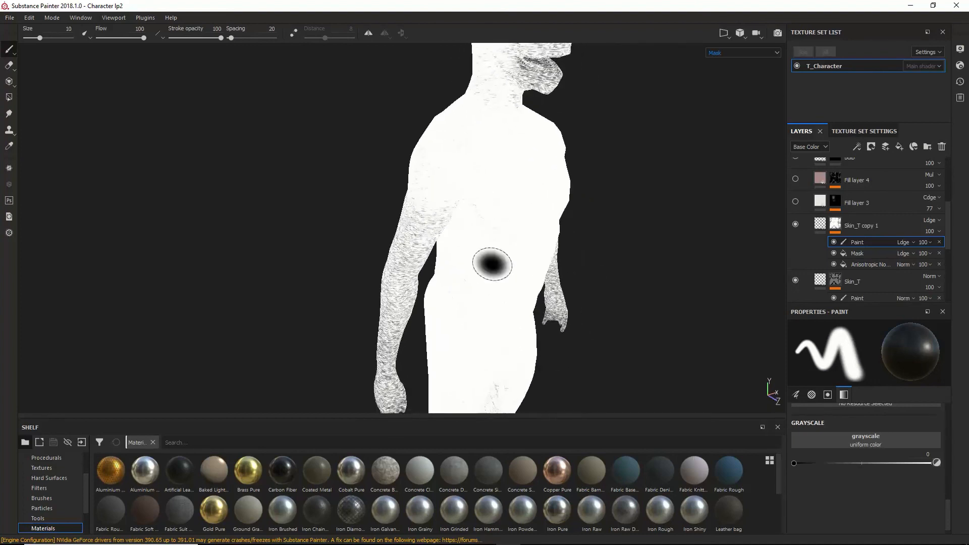
- Set the Paint effect's blend mode to Normal and paint a black patch on the upper arm
left_click(903, 242)
left_click(913, 7)
left_click_drag(423, 262, 410, 237)
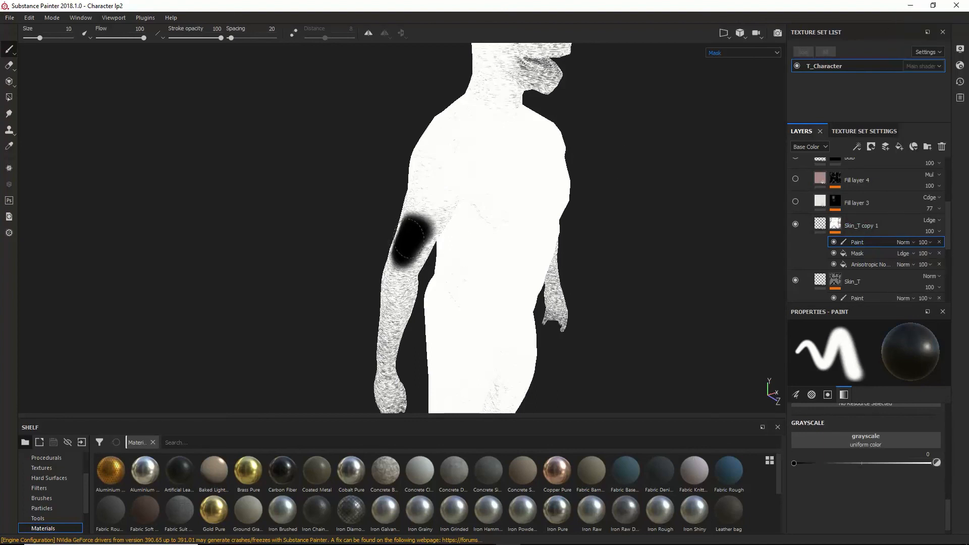
left_click(903, 242)
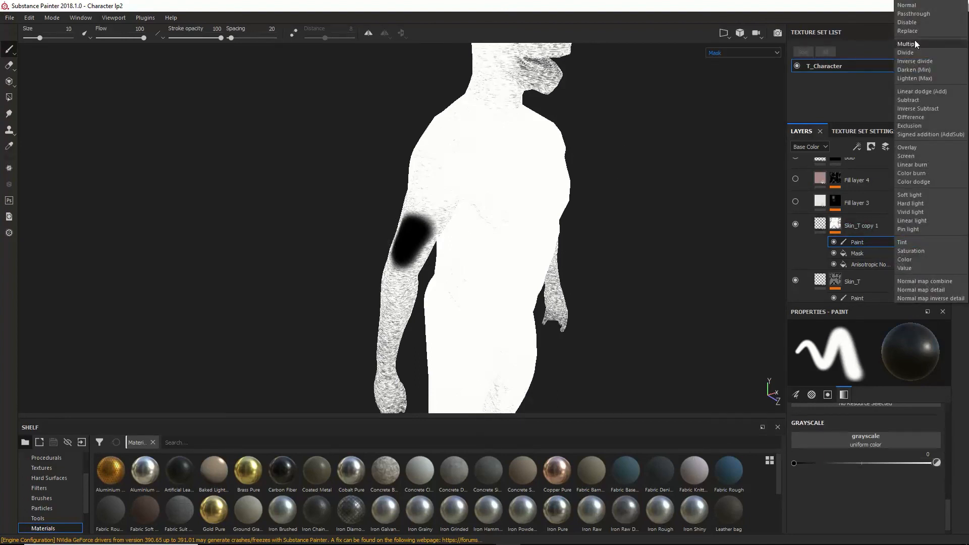
left_click(915, 6)
- Set the Paint effect to Multiply and paint over the black arm patch with the brush grayscale at 1
left_click(894, 242)
left_click(906, 44)
left_click_drag(484, 253, 735, 308, "alt")
left_click(864, 463)
left_click_drag(875, 465, 931, 462)
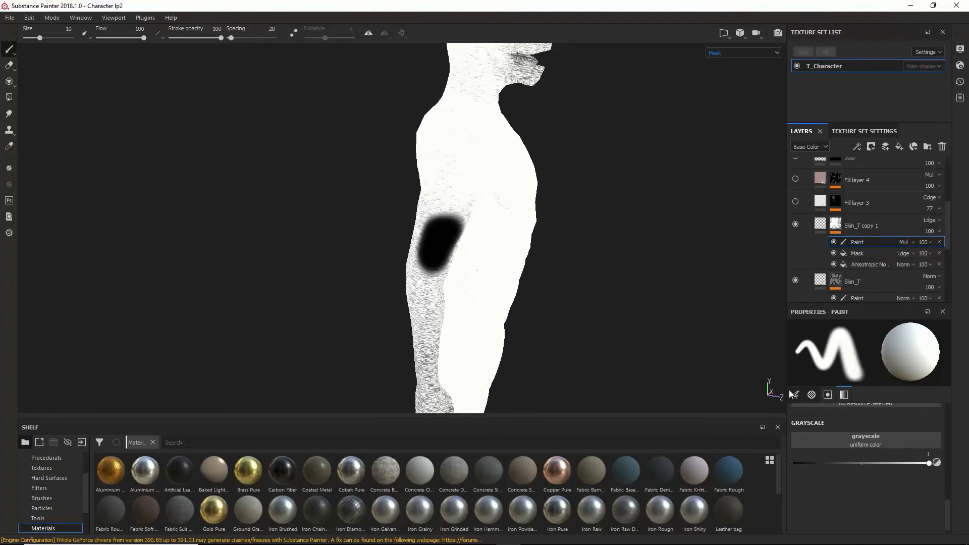
mouse_move(446, 230)
left_mouse_down()
mouse_move(429, 237)
mouse_move(421, 266)
mouse_move(454, 212)
mouse_move(439, 232)
mouse_move(462, 156)
mouse_move(446, 259)
left_mouse_up()
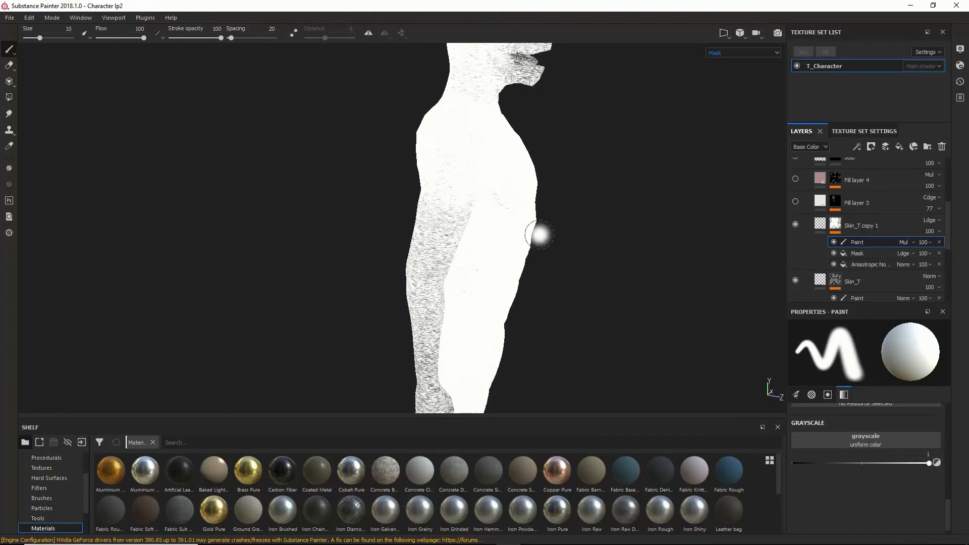
- Paint a black patch on the upper arm with the Multiply effect, swap to white and paint the patch out
left_click_drag(541, 233, 370, 242, "alt")
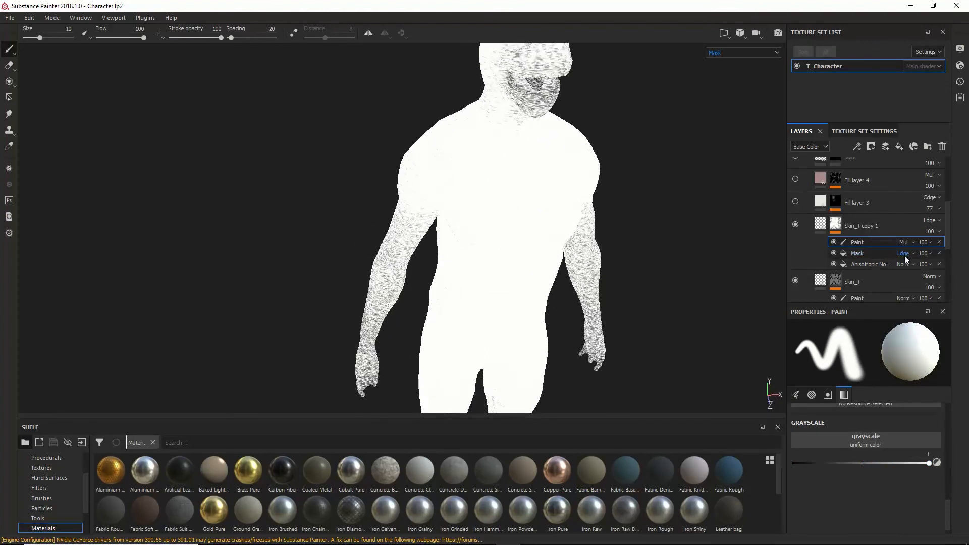
mouse_move(475, 281)
left_mouse_down("alt")
mouse_move(377, 272)
mouse_move(572, 265)
mouse_move(426, 335)
left_mouse_up("alt")
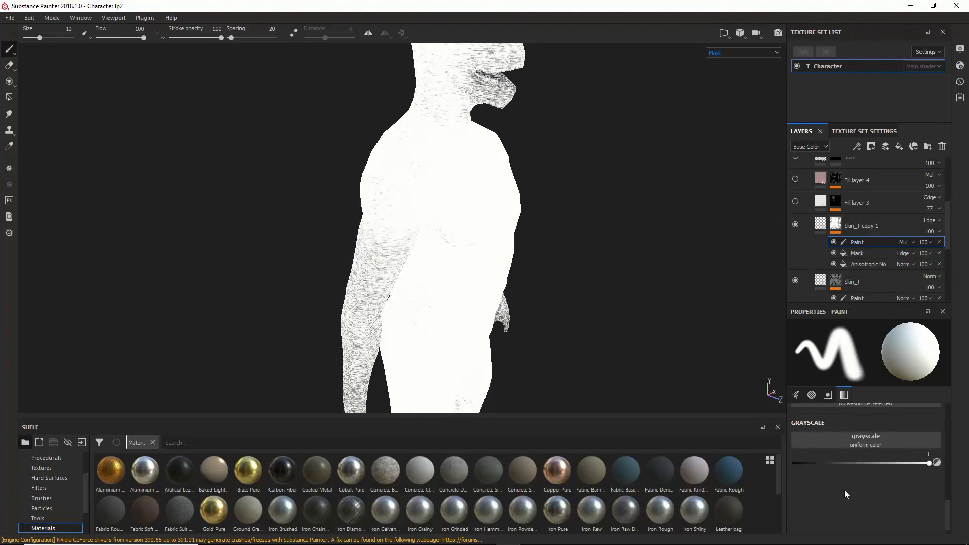
key("x")
mouse_move(376, 235)
left_mouse_down()
mouse_move(368, 280)
mouse_move(373, 242)
left_mouse_up()
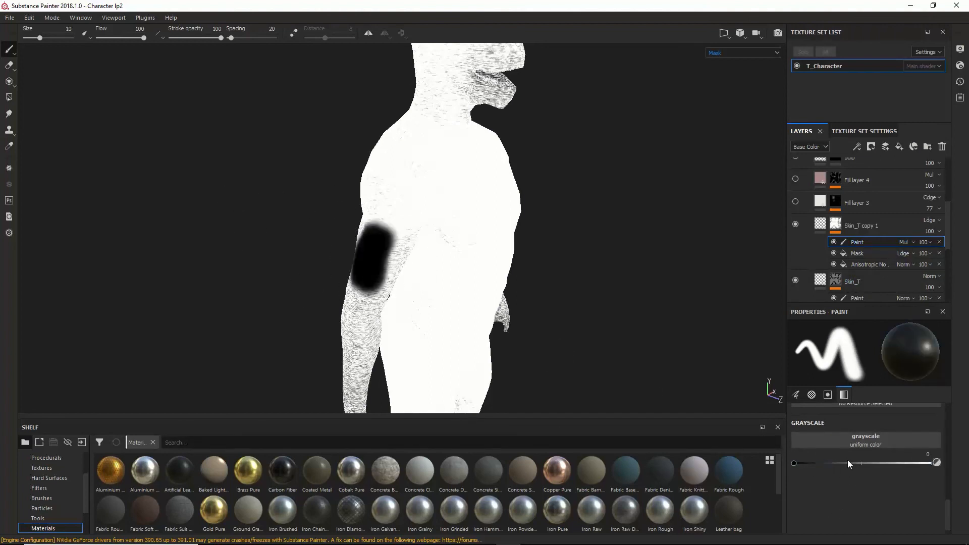
key("x")
mouse_move(353, 285)
left_mouse_down()
mouse_move(391, 194)
mouse_move(407, 239)
left_mouse_up()
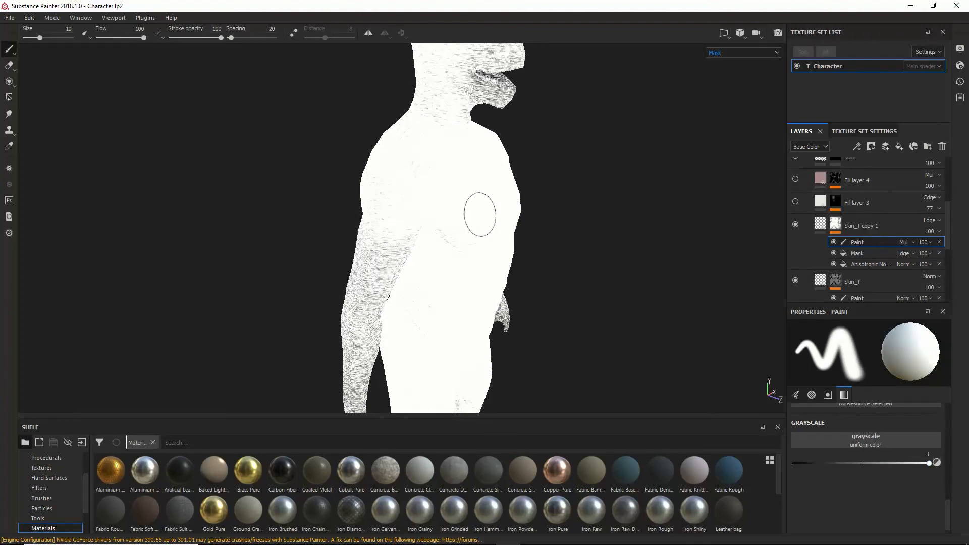
mouse_move(480, 213)
left_mouse_down("alt")
mouse_move(403, 233)
mouse_move(433, 251)
left_mouse_up("alt")
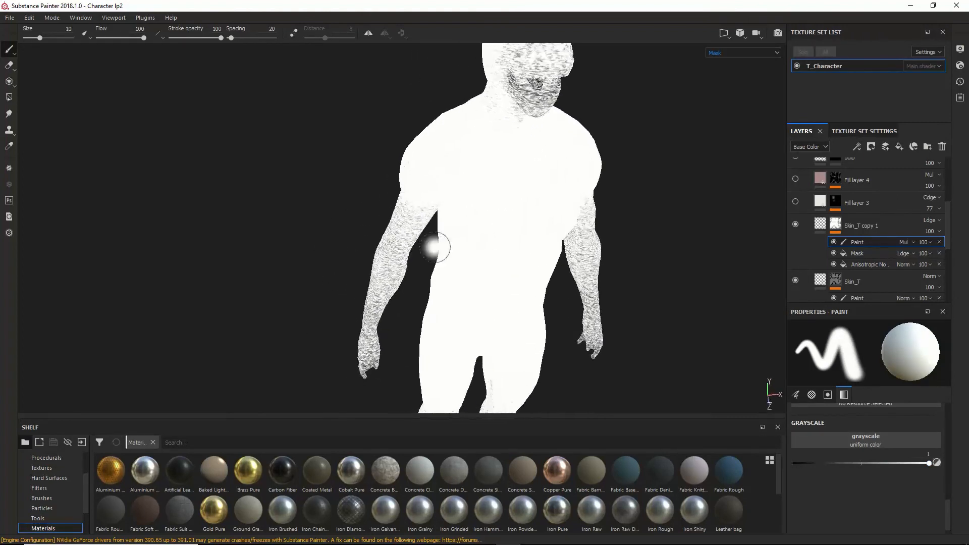
- Set the blend mode of the Paint effect to Linear dodge (Add) and check the arm from the side
left_click(902, 242)
left_click(916, 91)
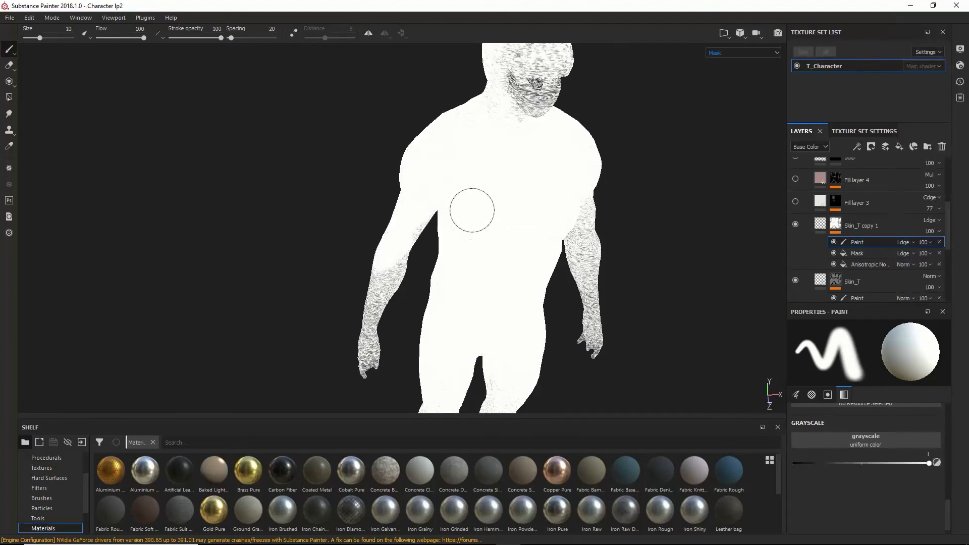
left_click_drag(382, 294, 502, 359, "alt")
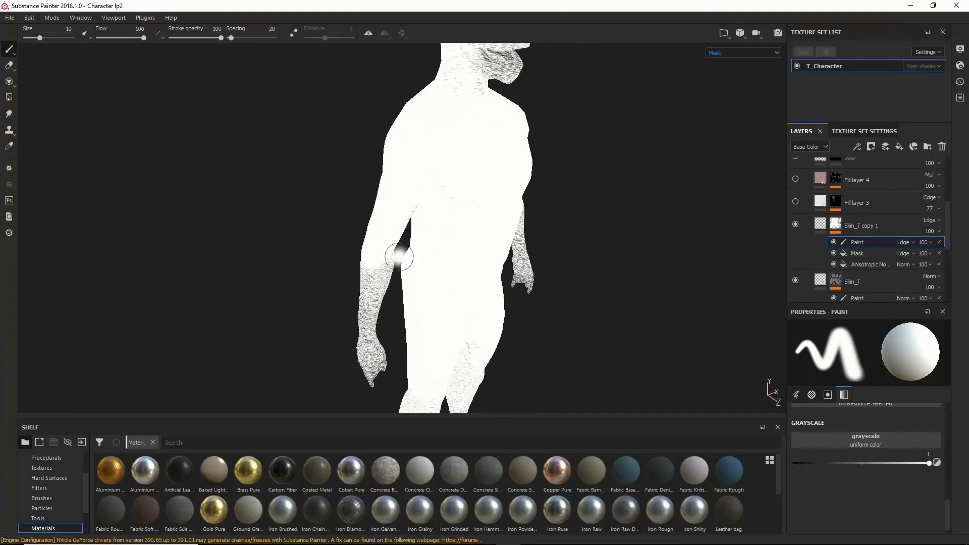
- Try Multiply as the Paint effect's blend mode, switch it to Normal and check the mask across the body and head
left_click(903, 242)
left_click(921, 5)
key("alt+shift+m")
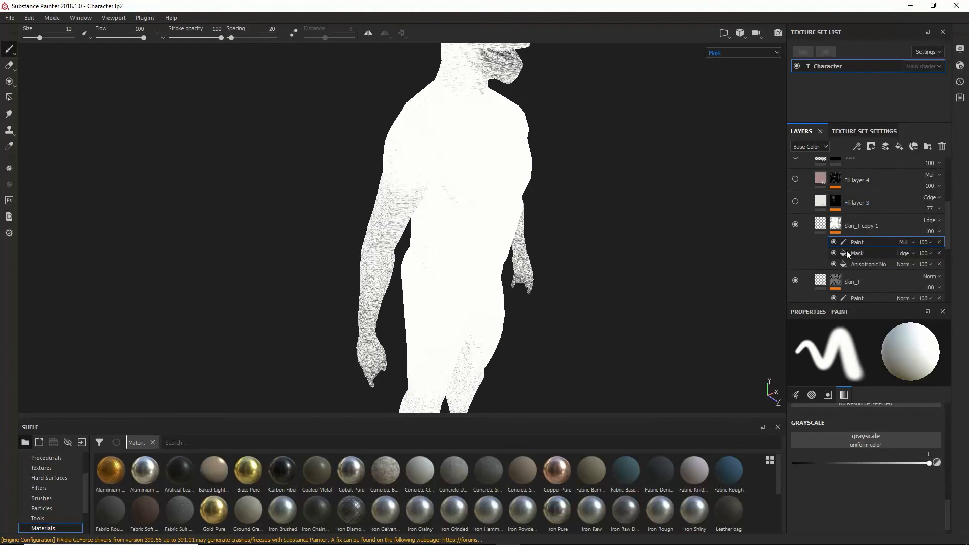
key("alt+shift+n")
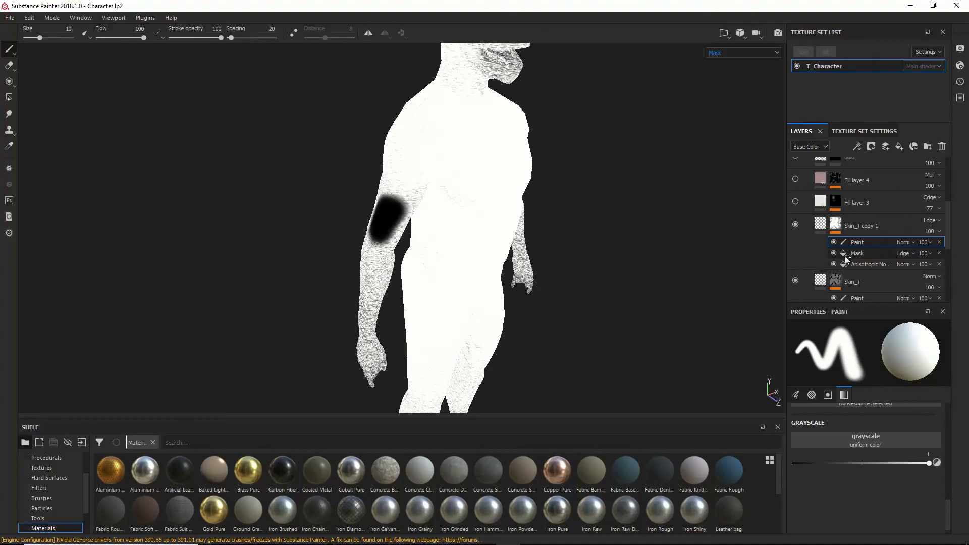
left_click_drag(714, 262, 623, 232, "alt")
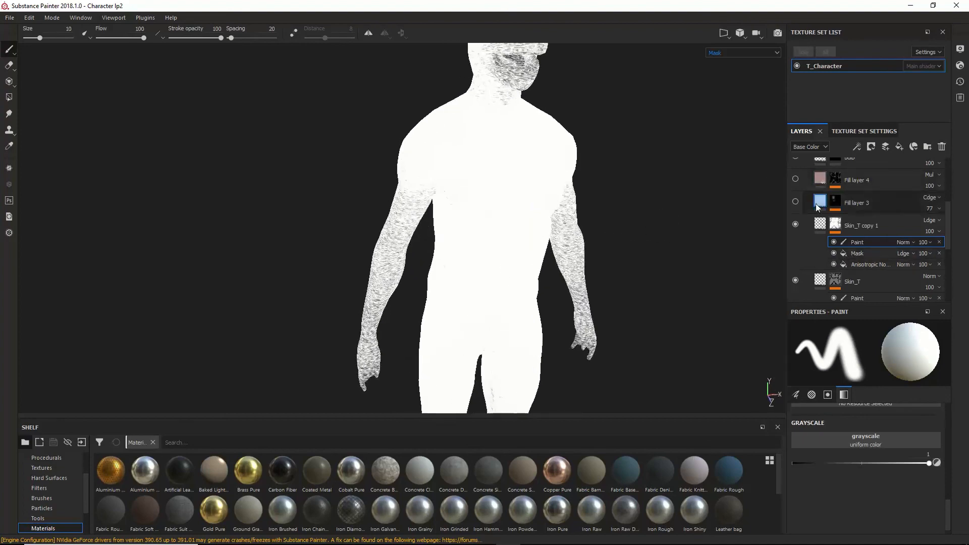
left_click_drag(669, 207, 780, 231, "alt")
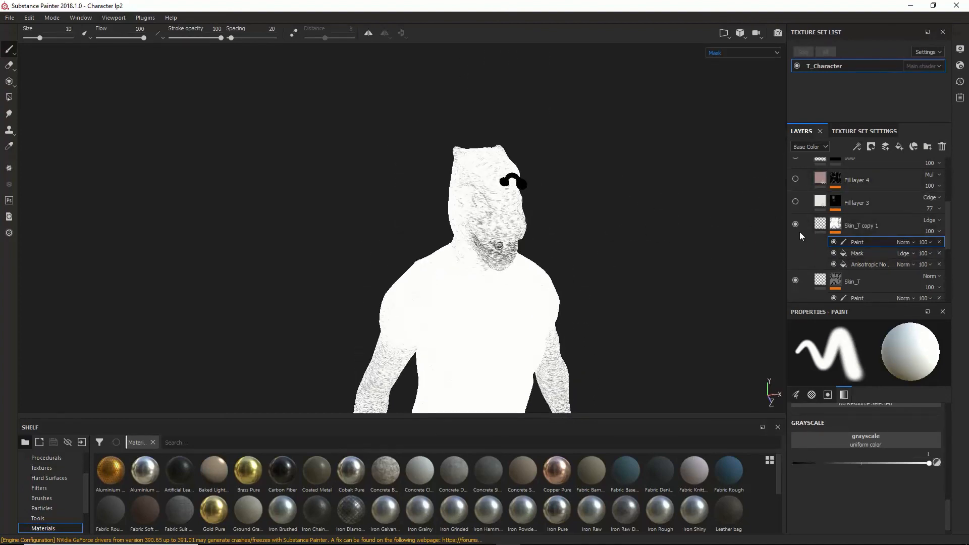
- Return to the material view through the Skin_T copy 1 fill and examine the skin bumps on the face and torso
left_click(816, 224)
scroll(488, 262, "up", 3)
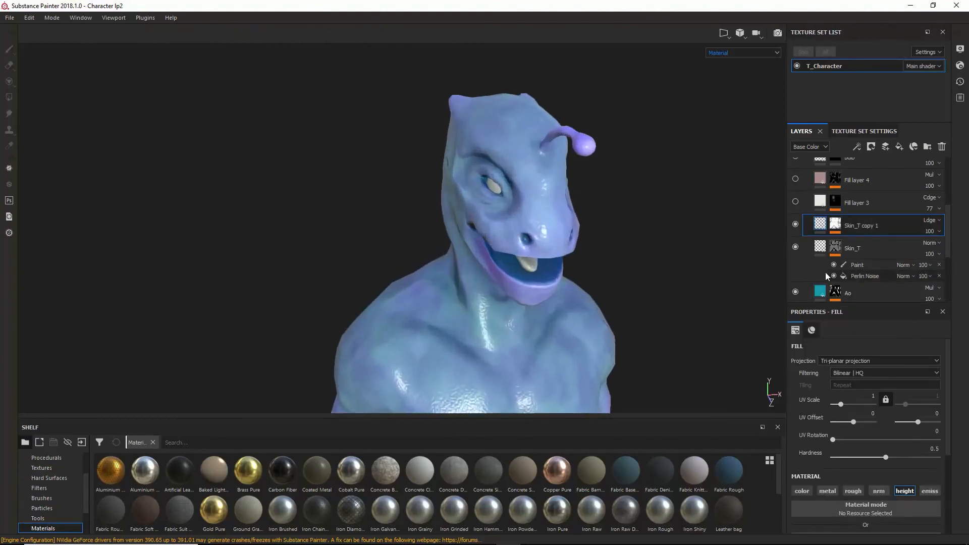
scroll(488, 262, "up", 2)
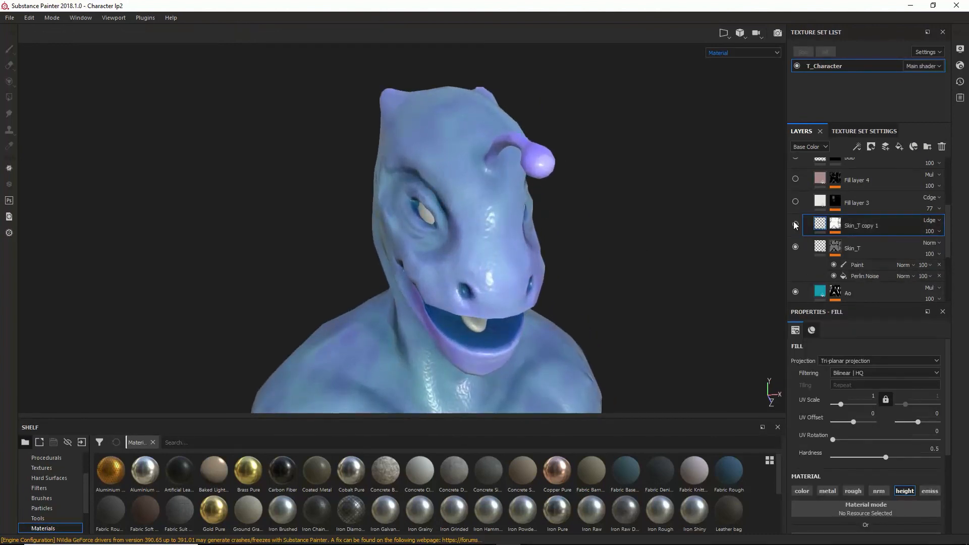
left_click_drag(579, 301, 628, 287, "alt")
scroll(641, 257, "up", 2)
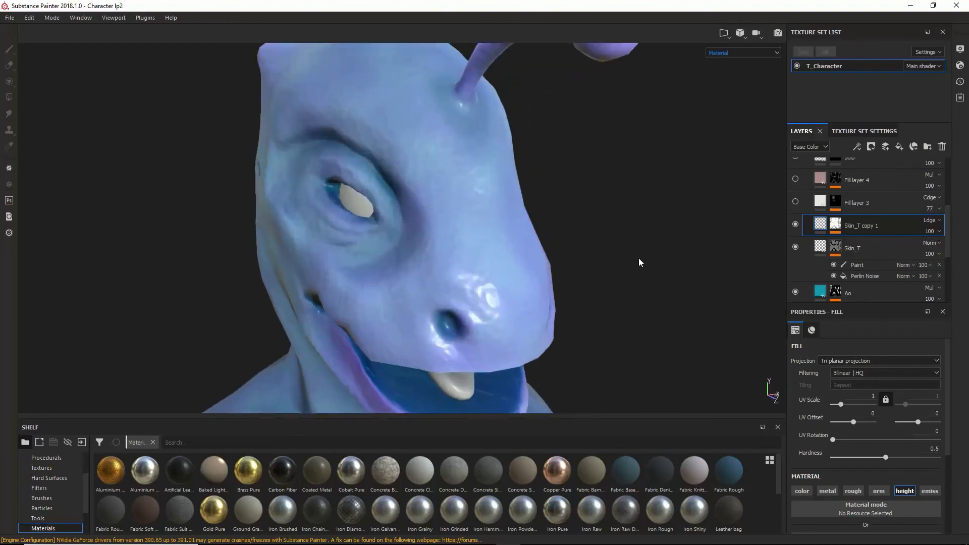
scroll(620, 270, "down", 5)
middle_click_drag(623, 290, 577, 230, "alt")
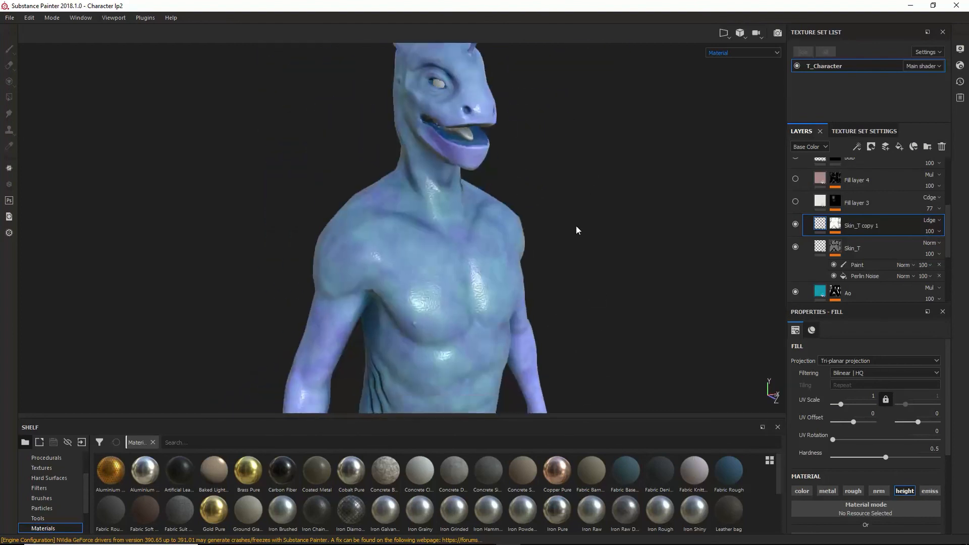
left_click_drag(577, 229, 620, 228, "alt")
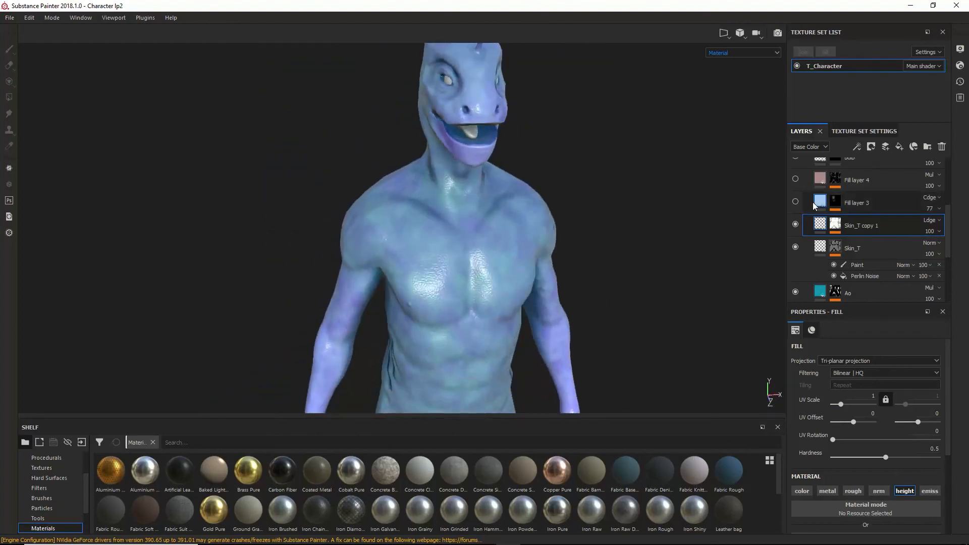
- Select Fill layer 3, expand the effects of its mask and make the layer visible
left_click(818, 205)
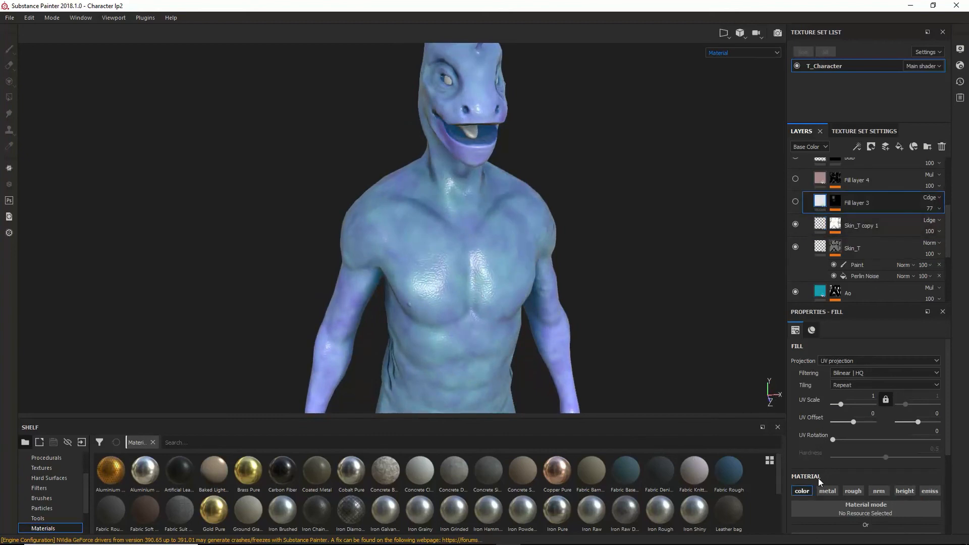
scroll(819, 477, "down", 2)
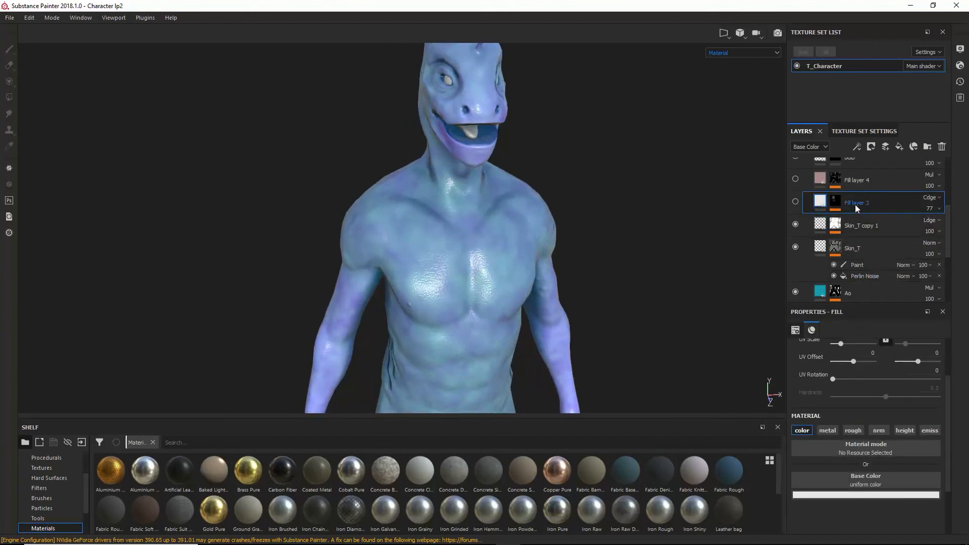
left_click(835, 201)
scroll(845, 447, "up", 2)
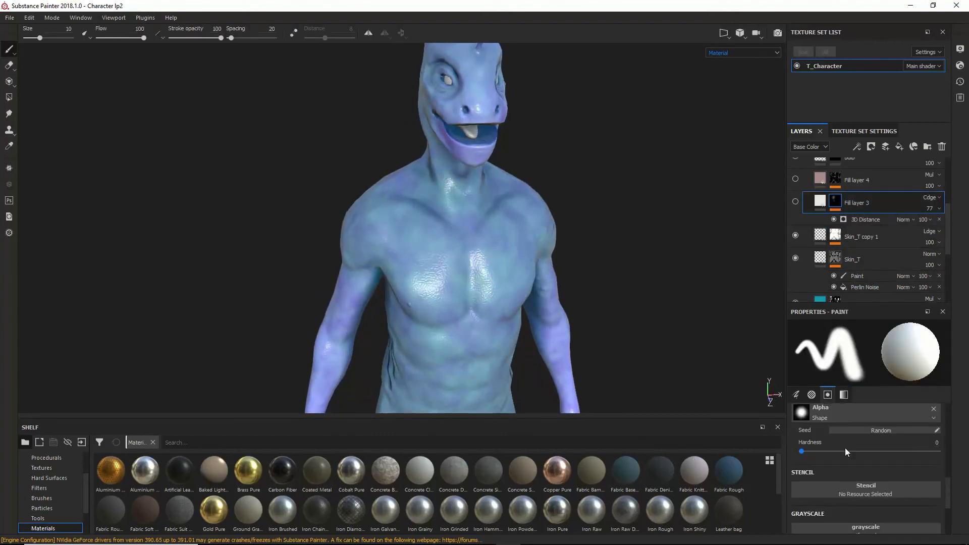
scroll(844, 447, "up", 2)
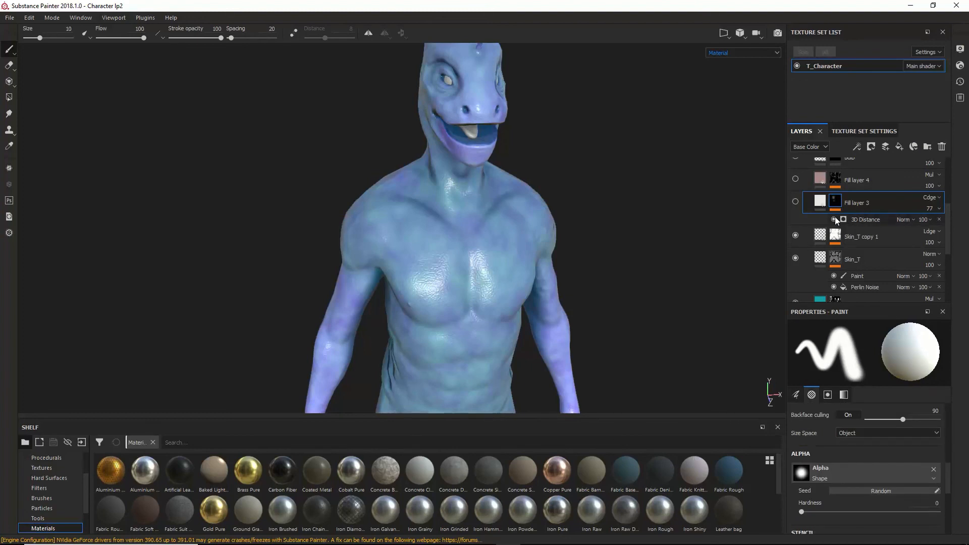
left_click(795, 202)
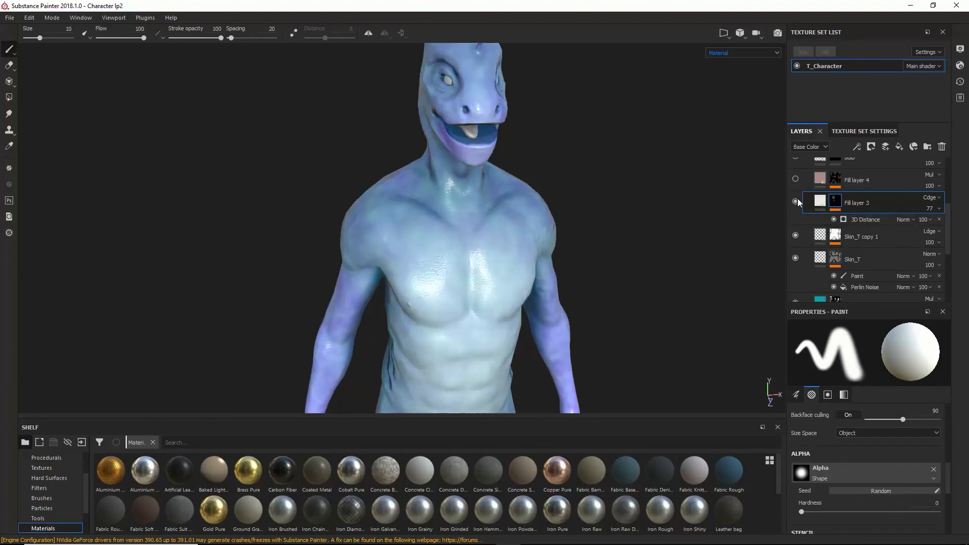
- Examine the lighter tint of Fill layer 3 on the chest, belly and legs from several angles
left_click_drag(573, 342, 476, 306, "alt")
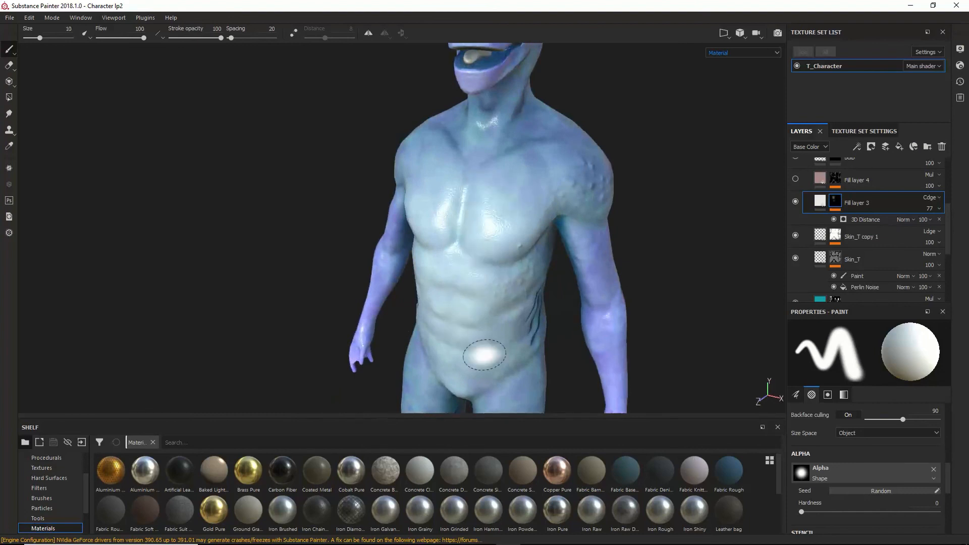
scroll(464, 333, "up", 2)
scroll(467, 336, "down", 3)
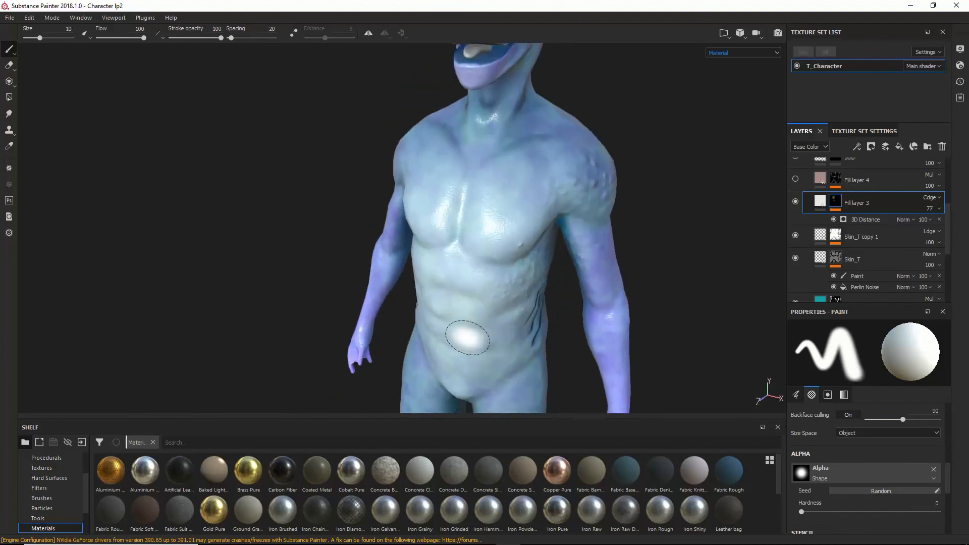
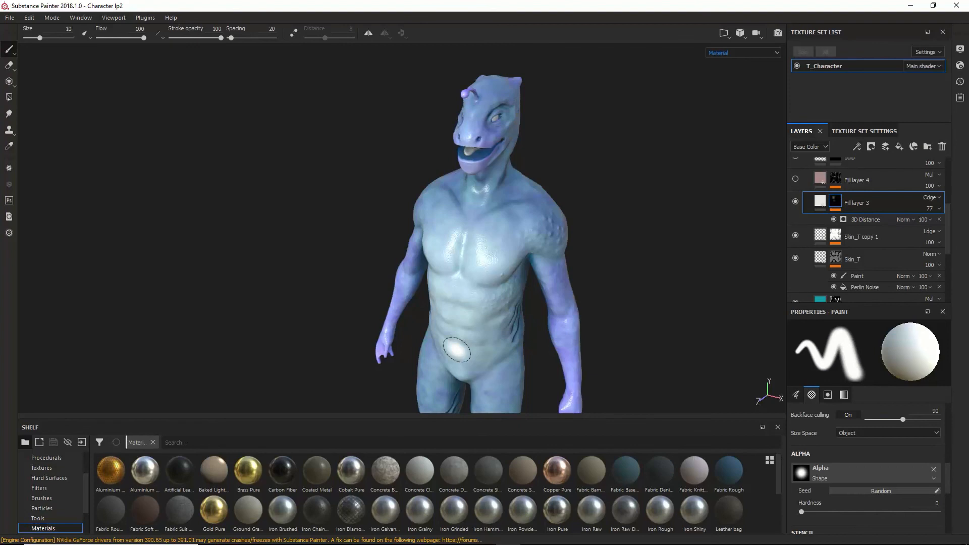
middle_click_drag(457, 349, 444, 274, "alt")
left_click_drag(452, 330, 481, 331, "alt")
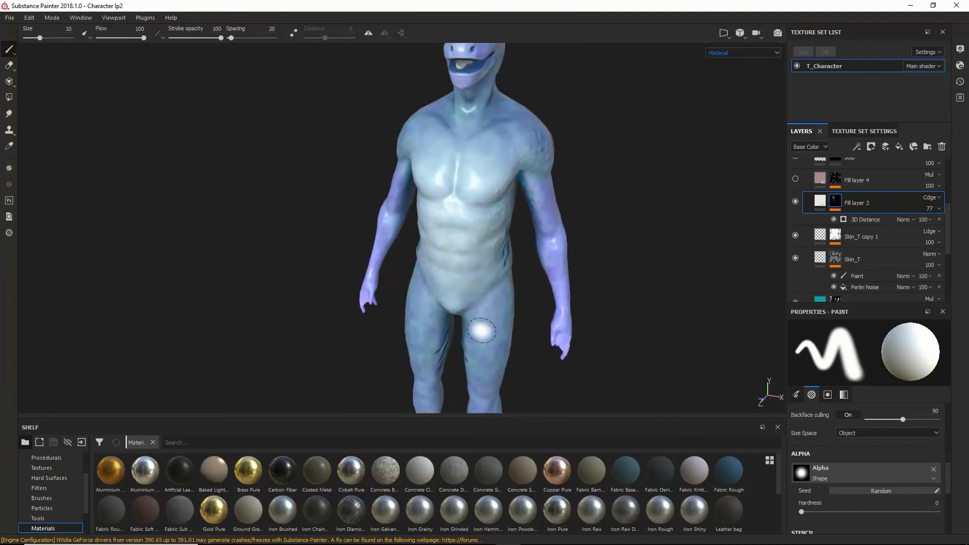
middle_click_drag(547, 298, 547, 320, "alt")
left_click_drag(547, 320, 426, 320, "alt")
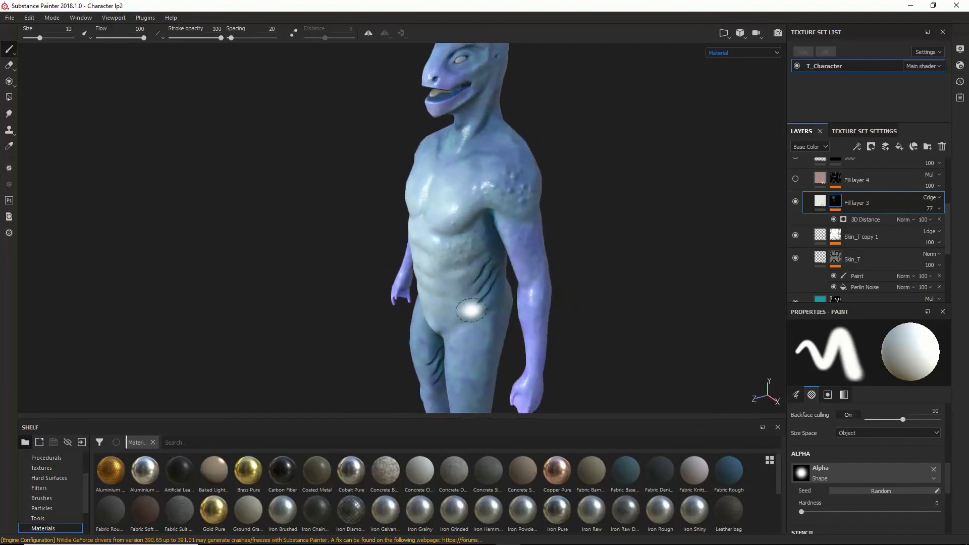
- Inspect the 3D Distance generator's parameters and the mask of Fill layer 3, and return to the material view
left_click(852, 219)
scroll(830, 389, "down", 2)
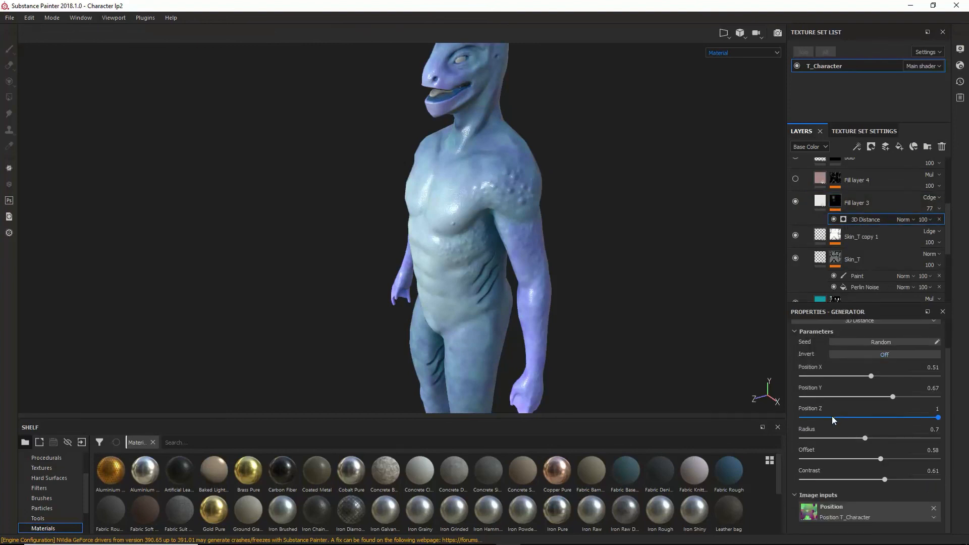
left_click(835, 201, "alt")
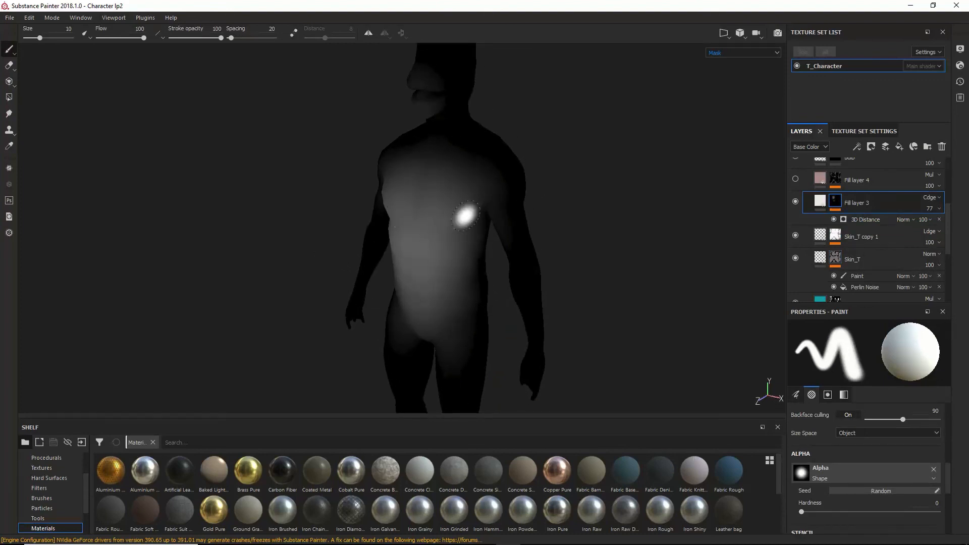
left_click_drag(565, 207, 911, 214, "alt")
left_click(820, 201)
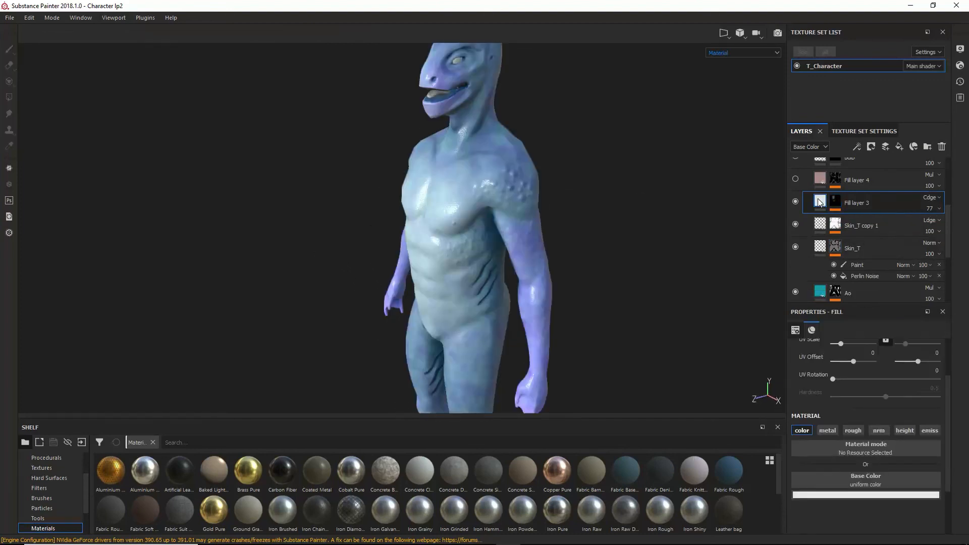
- Compare the body with Fill layer 3 hidden and shown, viewing it from the front and both sides
left_click_drag(445, 253, 406, 213, "alt")
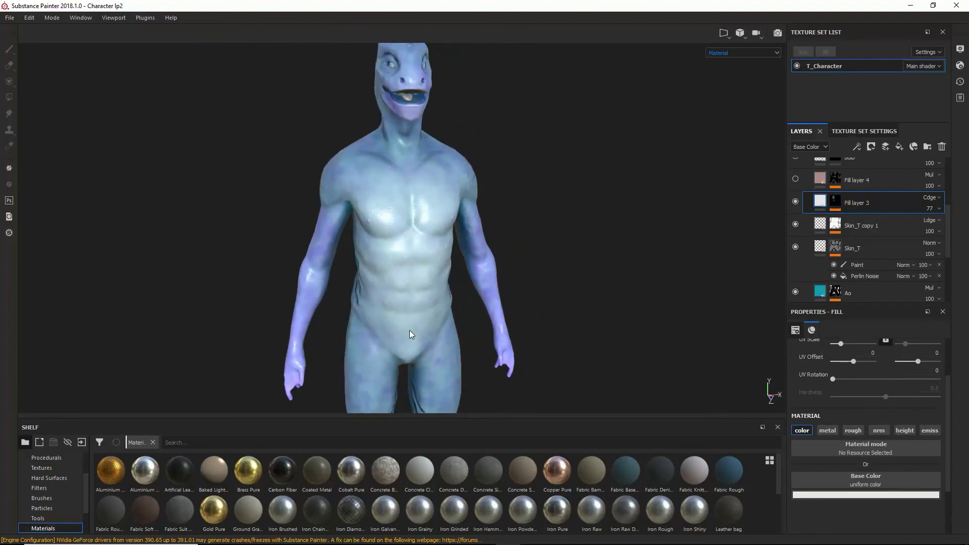
left_click_drag(411, 335, 540, 297, "alt")
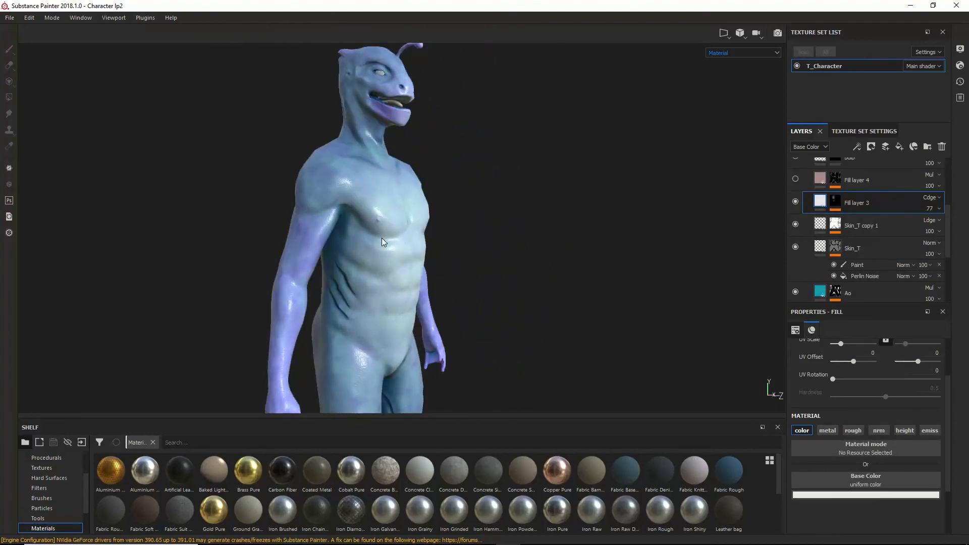
left_click_drag(384, 243, 302, 240, "alt")
left_click(795, 201)
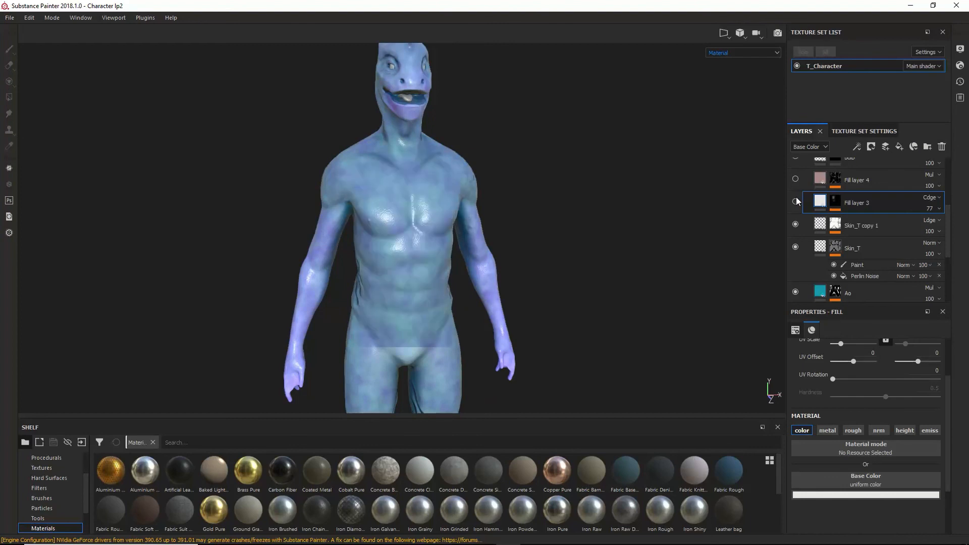
left_click_drag(175, 314, 357, 208, "alt")
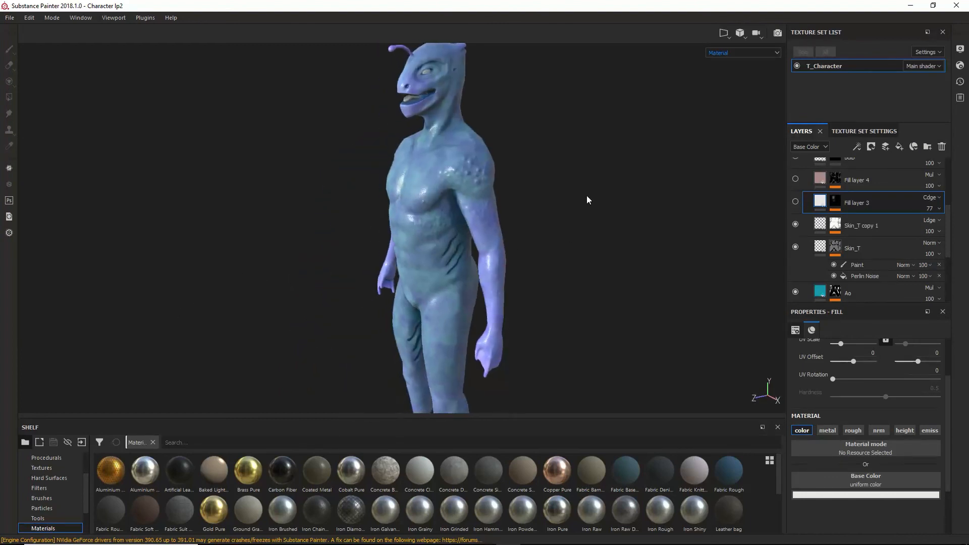
left_click(796, 201)
left_click_drag(342, 259, 356, 235, "alt")
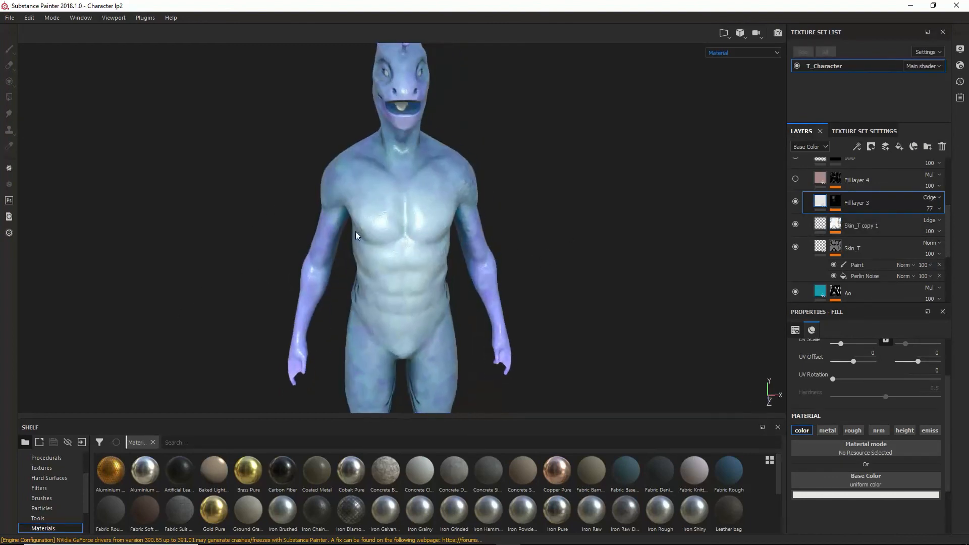
- Set the blend mode of Fill layer 3 to Normal and check the torso from several sides
left_click(930, 198)
left_click(913, 209)
left_click_drag(681, 237, 553, 243, "alt")
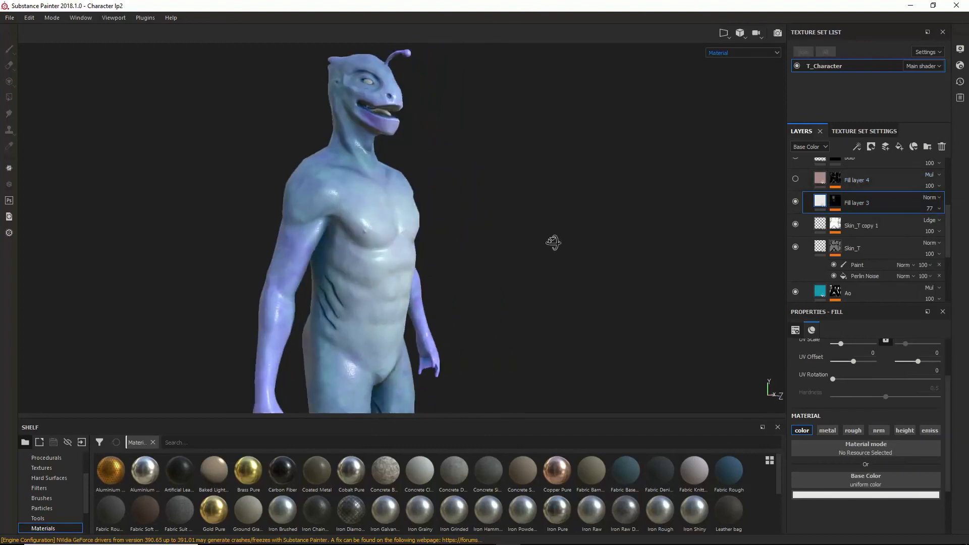
left_click_drag(371, 281, 419, 303, "alt")
left_click_drag(414, 263, 460, 269, "alt")
left_click_drag(580, 274, 470, 266, "alt")
right_click(519, 268)
left_click_drag(533, 252, 477, 258, "alt")
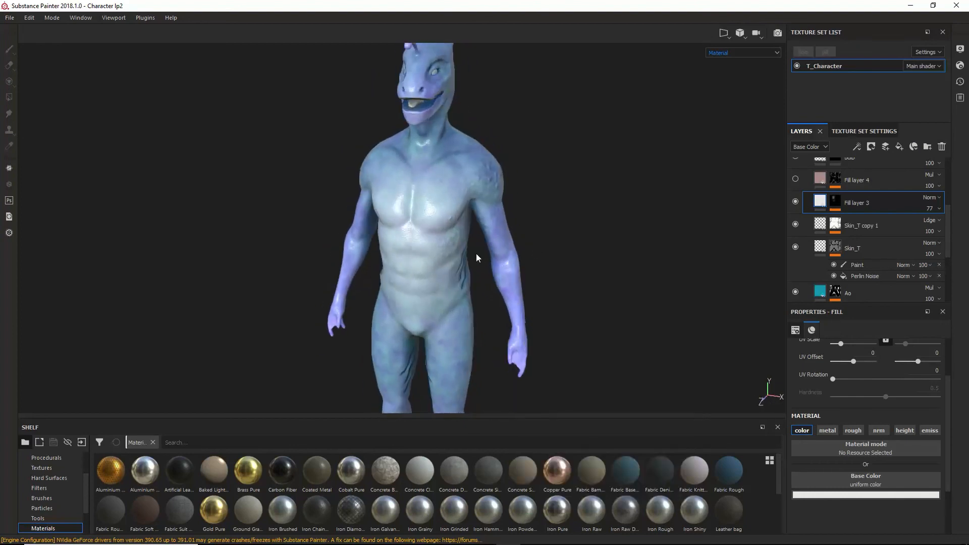
left_click_drag(414, 296, 636, 230, "alt")
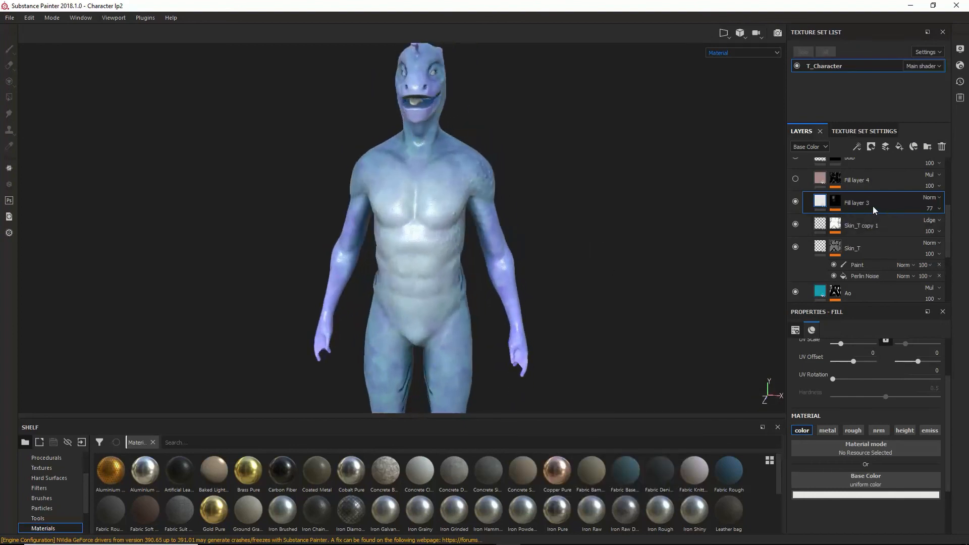
- Toggle Fill layer 4 on and off to compare its effect, and expand the effect stack of its mask
scroll(857, 210, "down", 2)
scroll(847, 214, "up", 4)
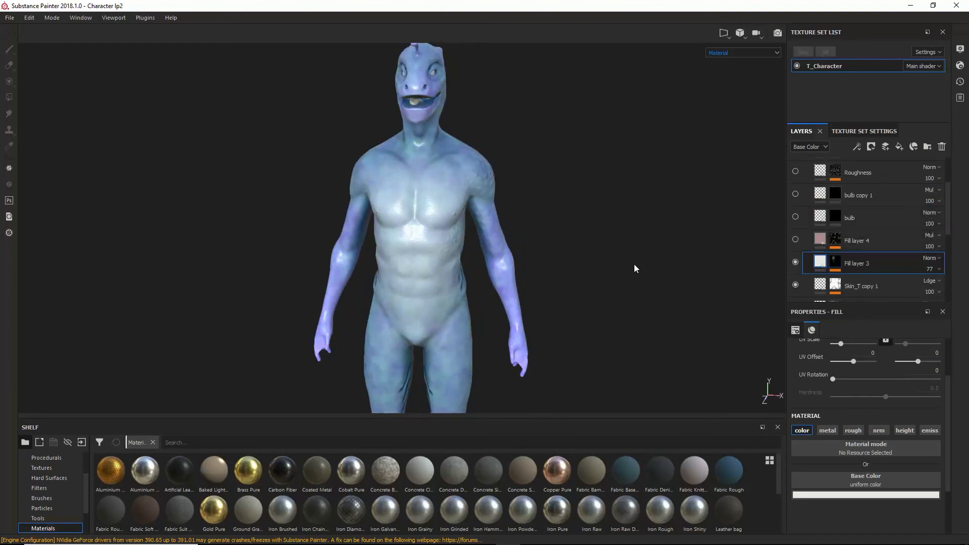
left_click_drag(574, 273, 677, 281, "alt")
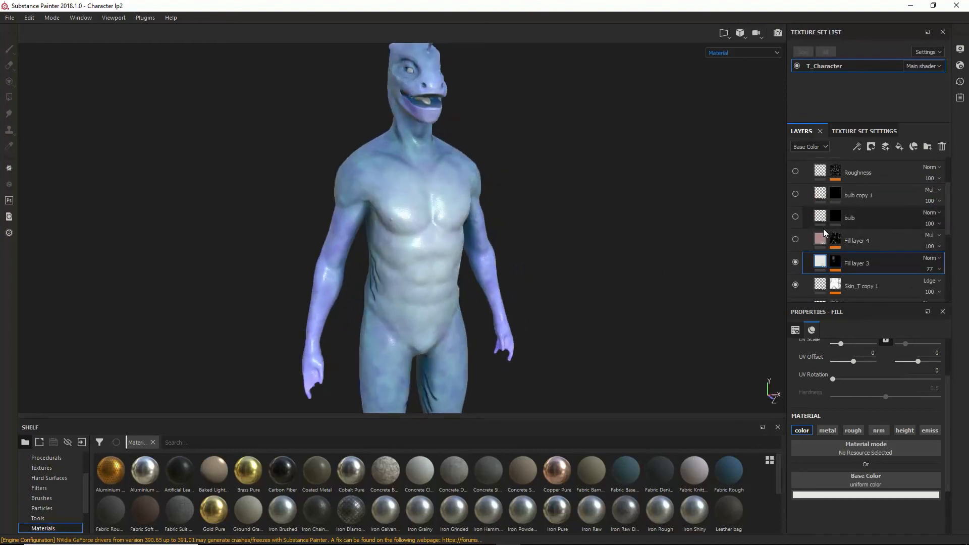
left_click(795, 239)
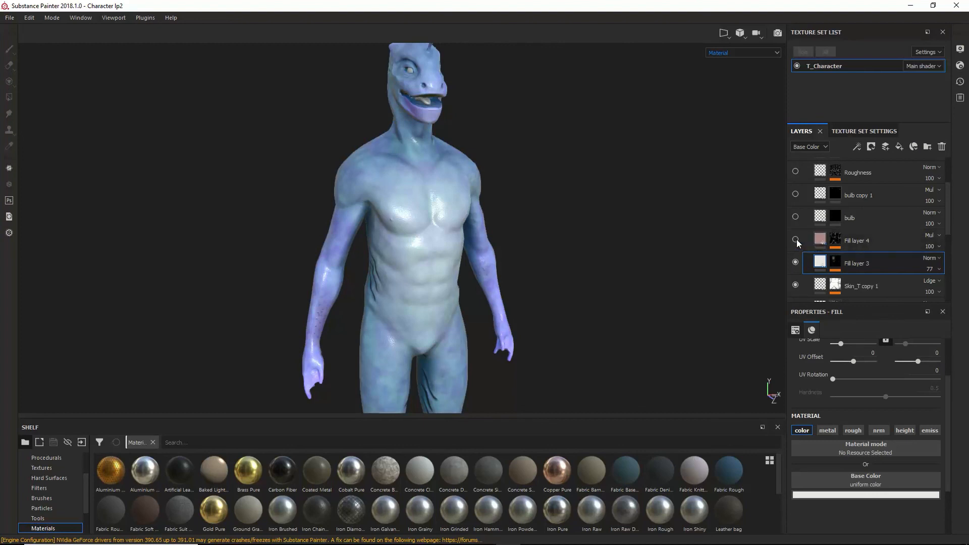
left_click(795, 239)
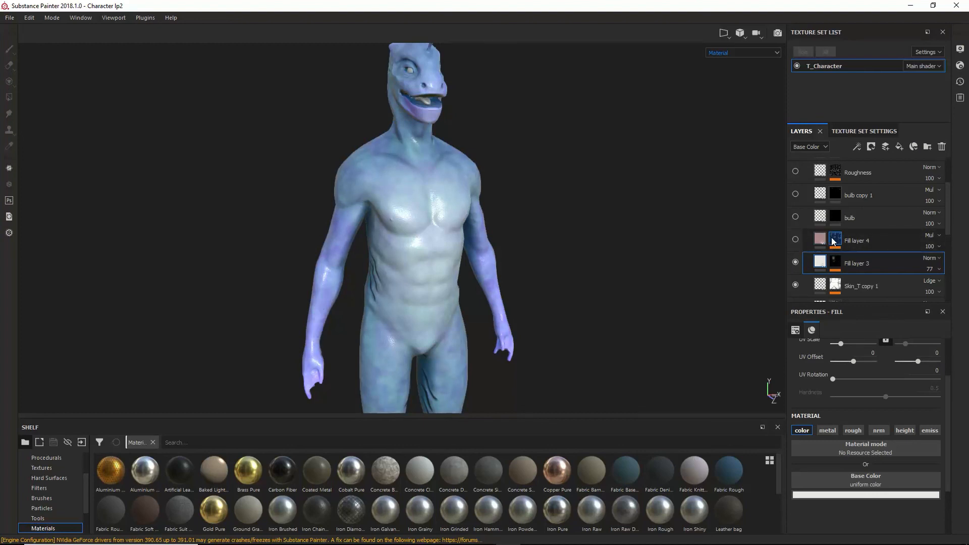
left_click(833, 240)
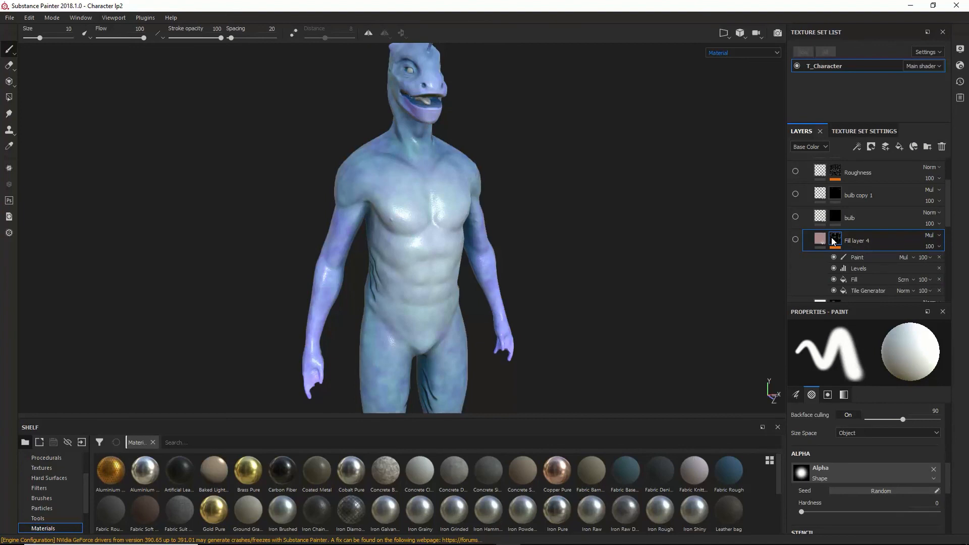
- View the mask of Fill layer 4 and hide its Paint, Levels and Fill effects to isolate the Tile Generator pattern
left_click(834, 241, "alt")
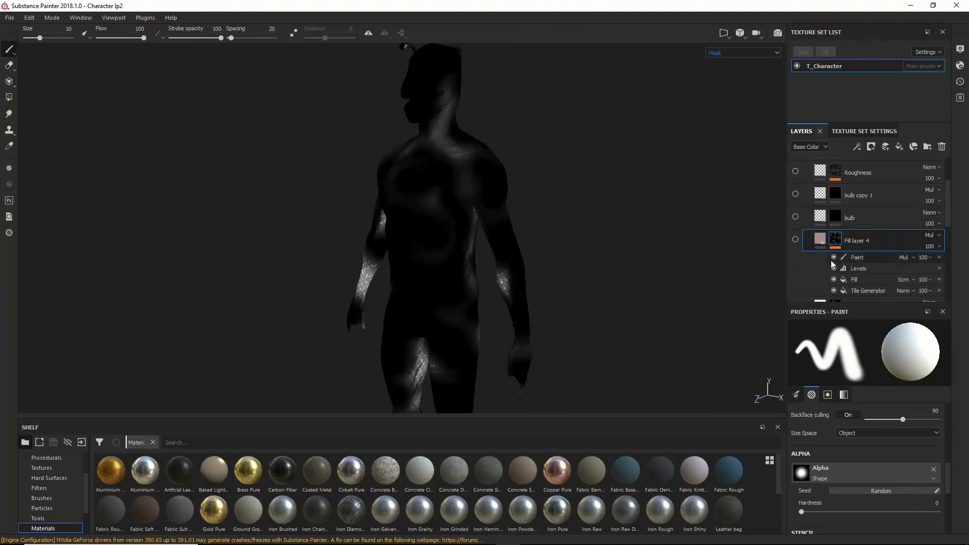
left_click_drag(543, 284, 706, 298, "alt")
left_click(865, 289)
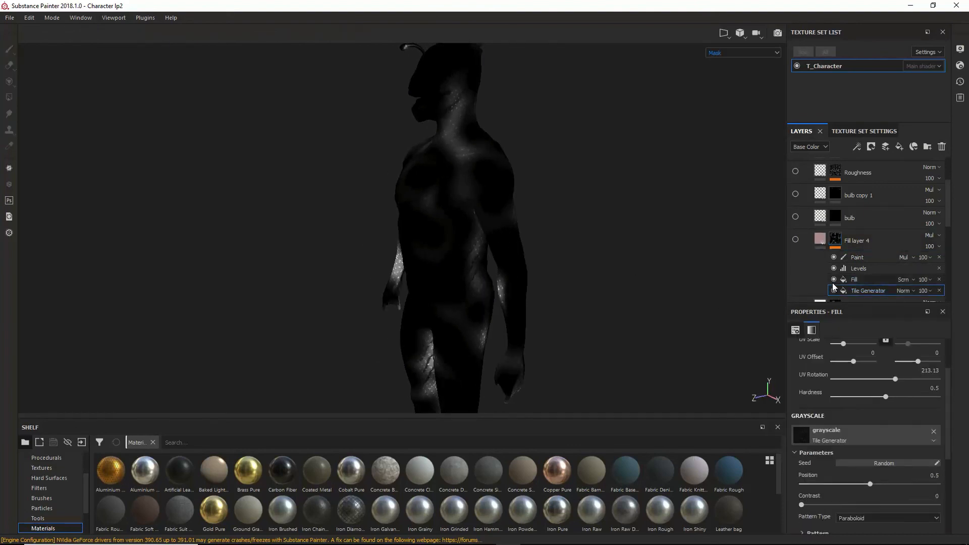
left_click(857, 257)
left_click(833, 257)
left_click(833, 267)
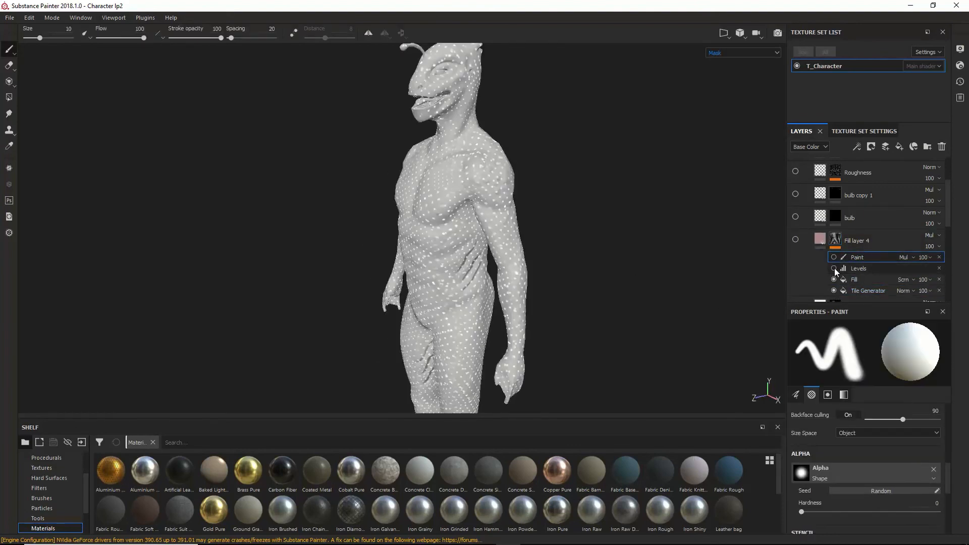
left_click(834, 279)
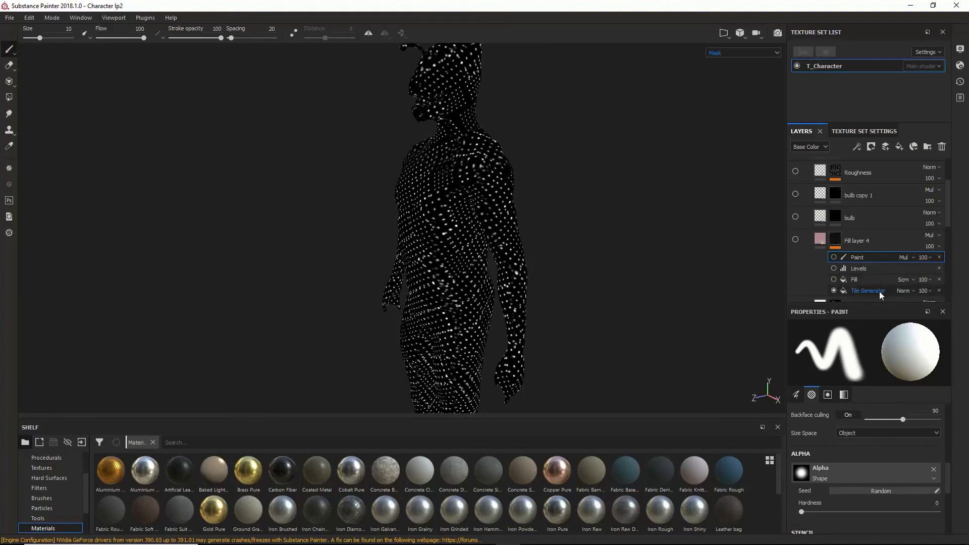
- Review the Tile Generator parameters in the mask of Fill layer 4, including pattern type, transformation and image inputs
scroll(837, 469, "down", 4)
scroll(804, 491, "up", 3)
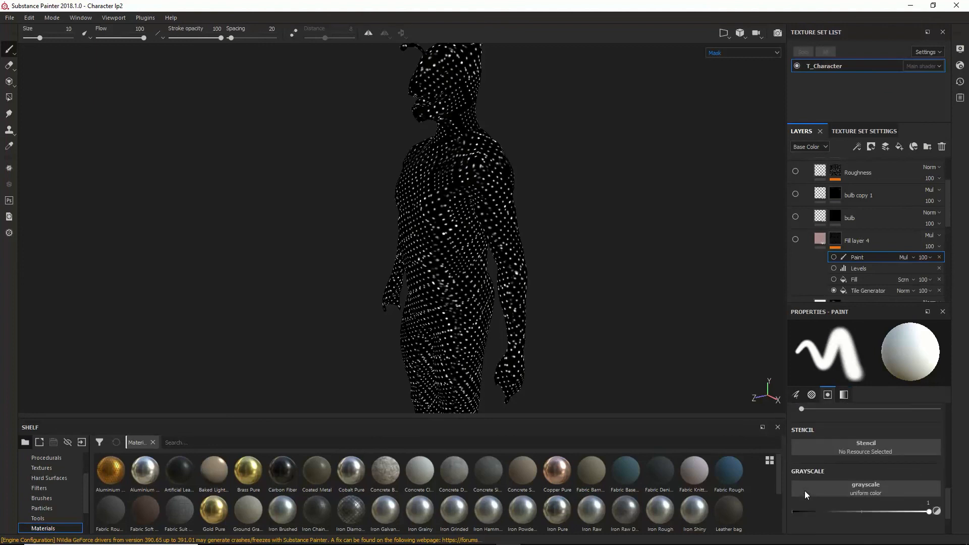
left_click(859, 292)
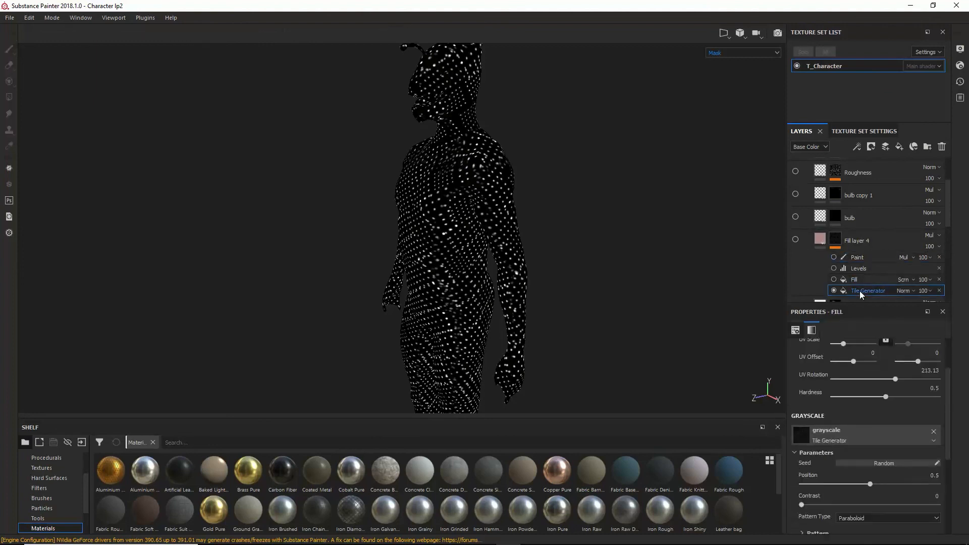
scroll(842, 510, "down", 3)
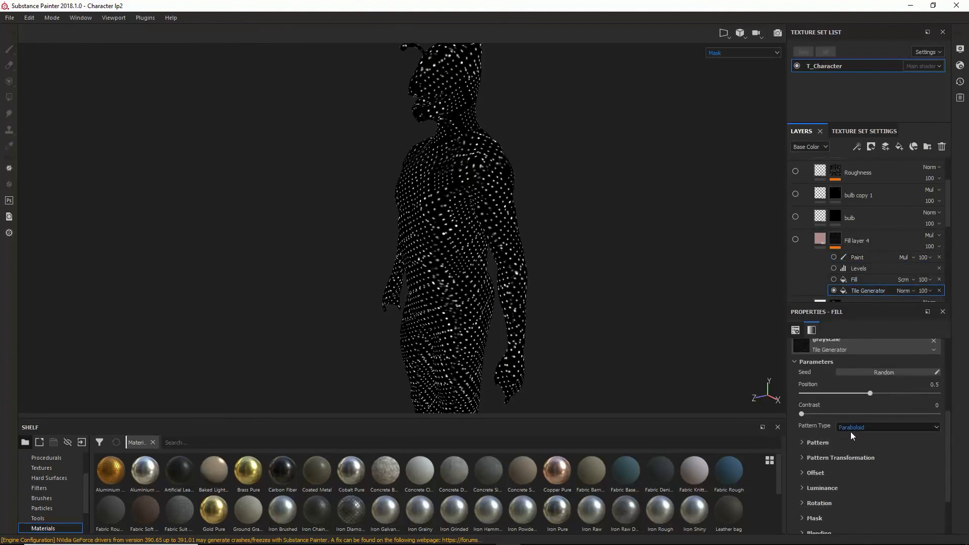
scroll(849, 431, "down", 3)
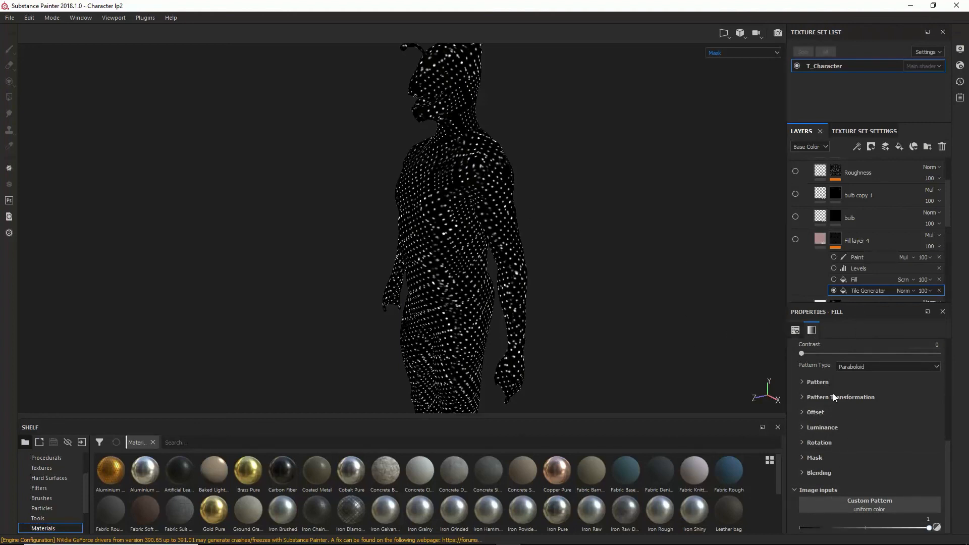
scroll(818, 416, "up", 5)
- Turn the mask's World Space Normals fill back on and examine how it combines with the dots from both sides
left_click(832, 280)
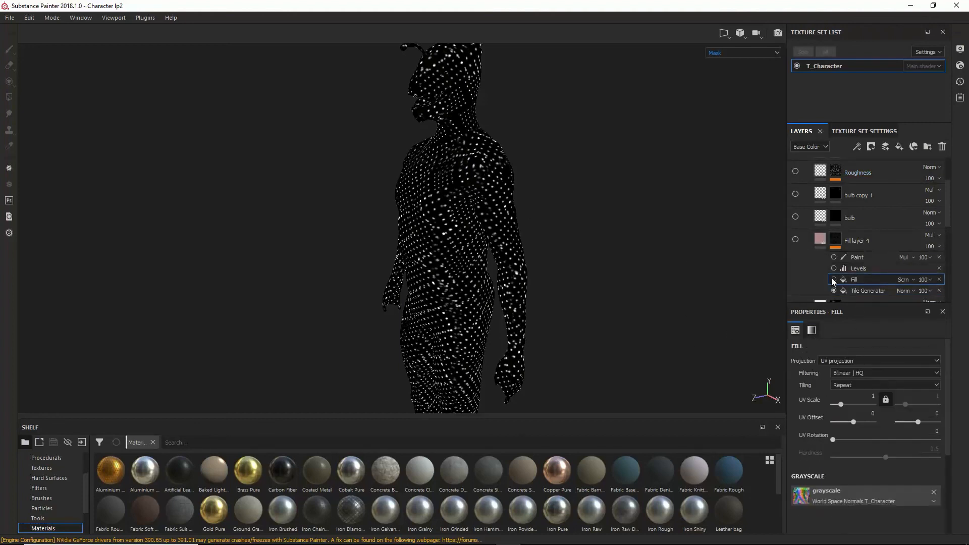
left_click(834, 280)
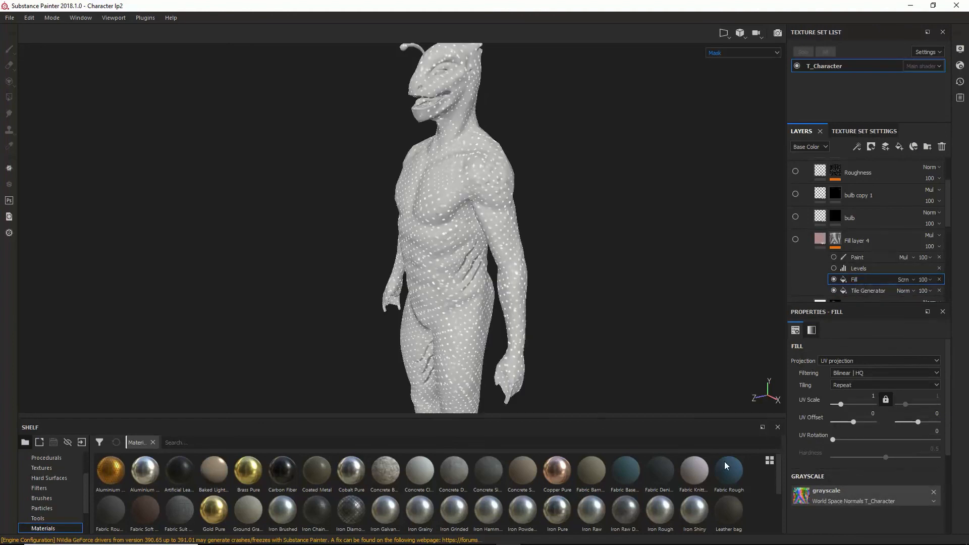
left_click_drag(388, 227, 616, 226, "alt")
left_click_drag(390, 229, 295, 218, "alt")
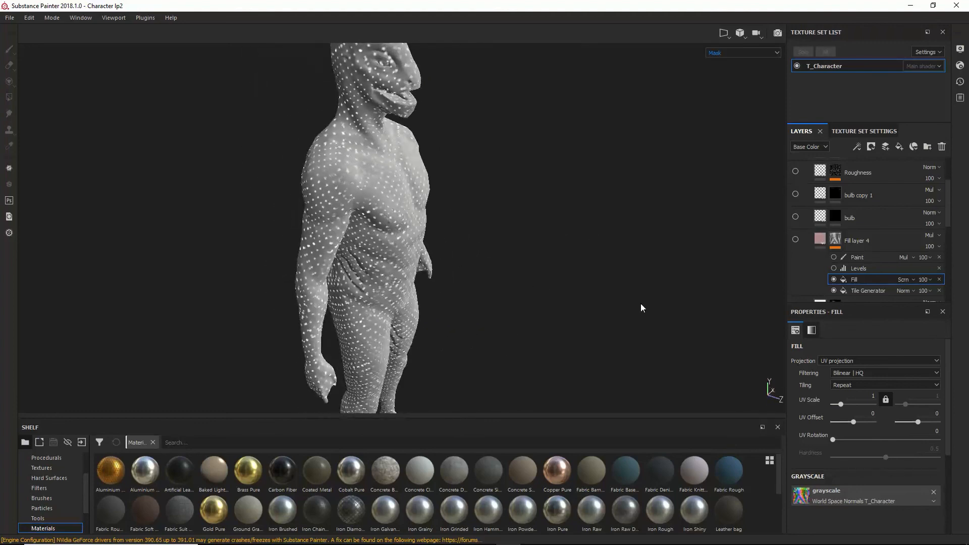
scroll(834, 499, "down", 2)
scroll(837, 489, "up", 2)
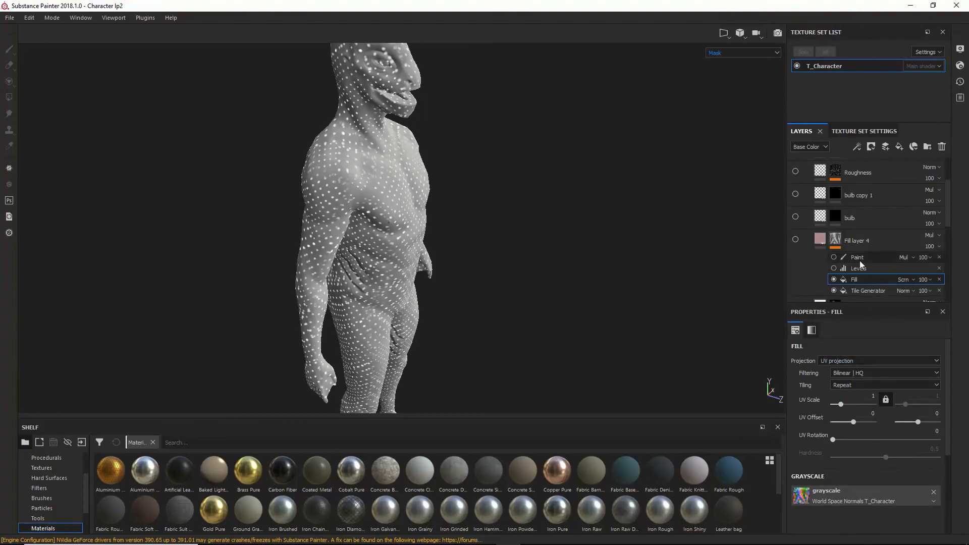
- Turn the mask's Levels effect back on and compare the dot pattern with and without it
left_click(833, 268)
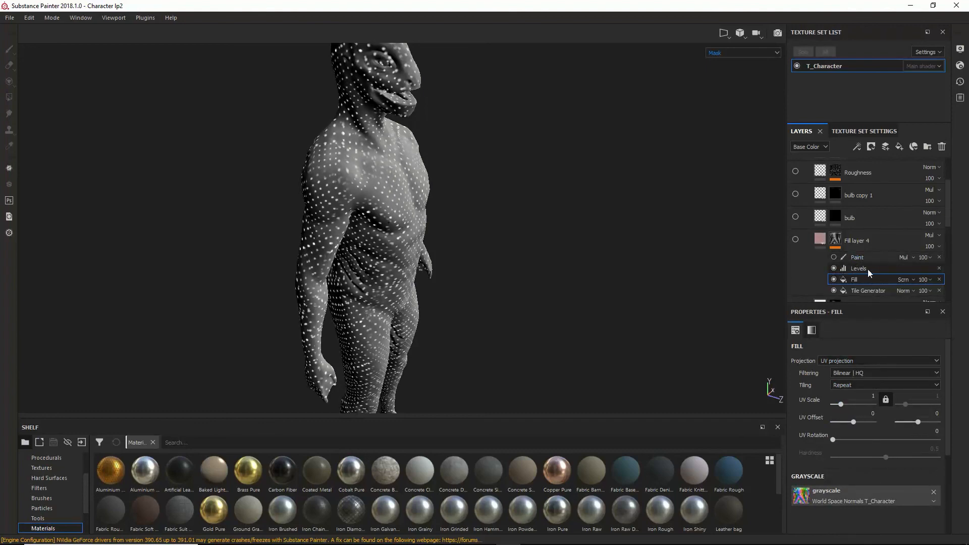
left_click(869, 269)
left_click_drag(352, 281, 363, 227, "alt")
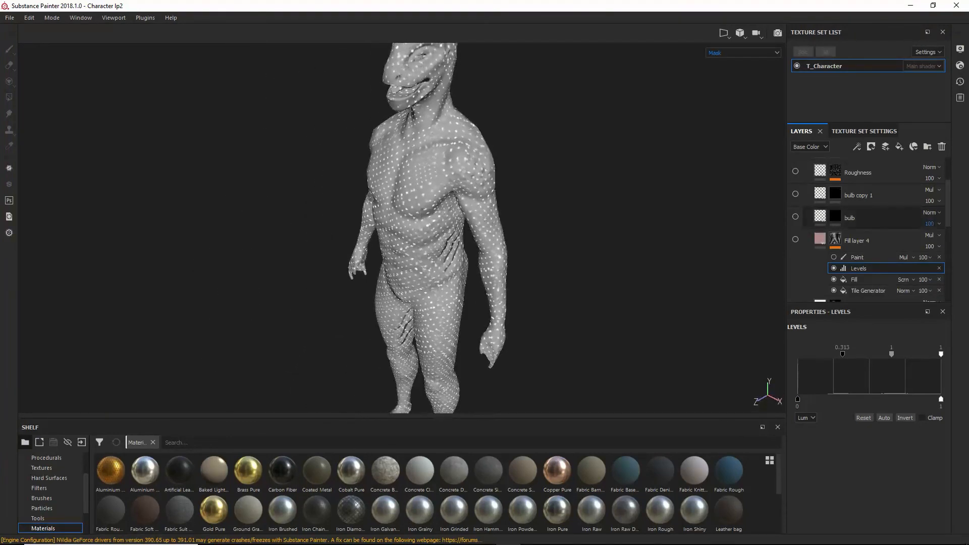
left_click(833, 268)
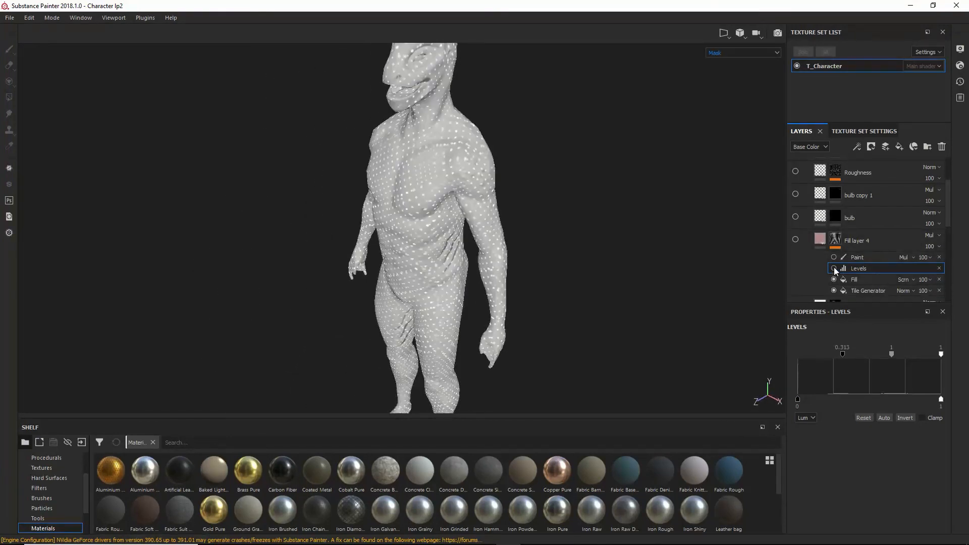
left_click_drag(477, 273, 364, 232, "alt")
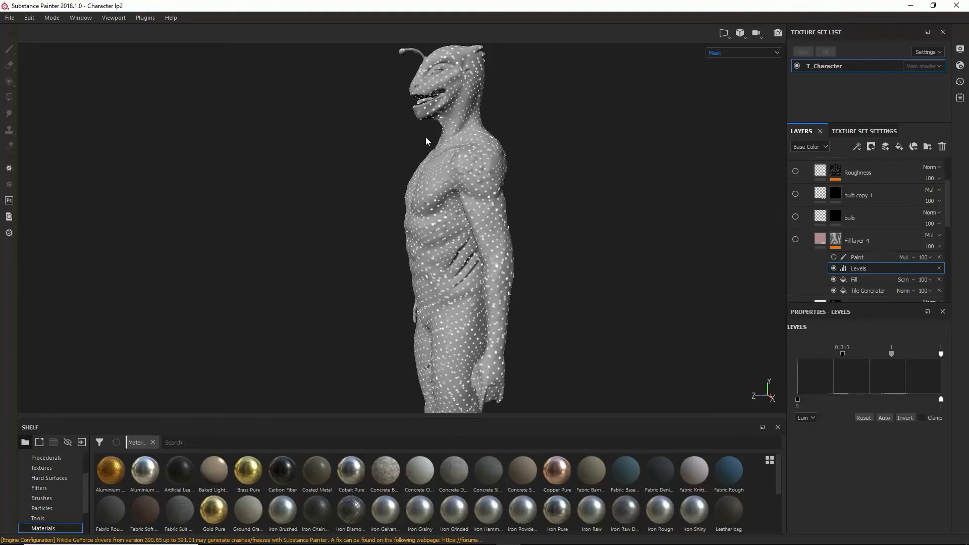
- Turn the mask's Paint effect back on and inspect which areas of the body it leaves dotted
left_click(858, 257)
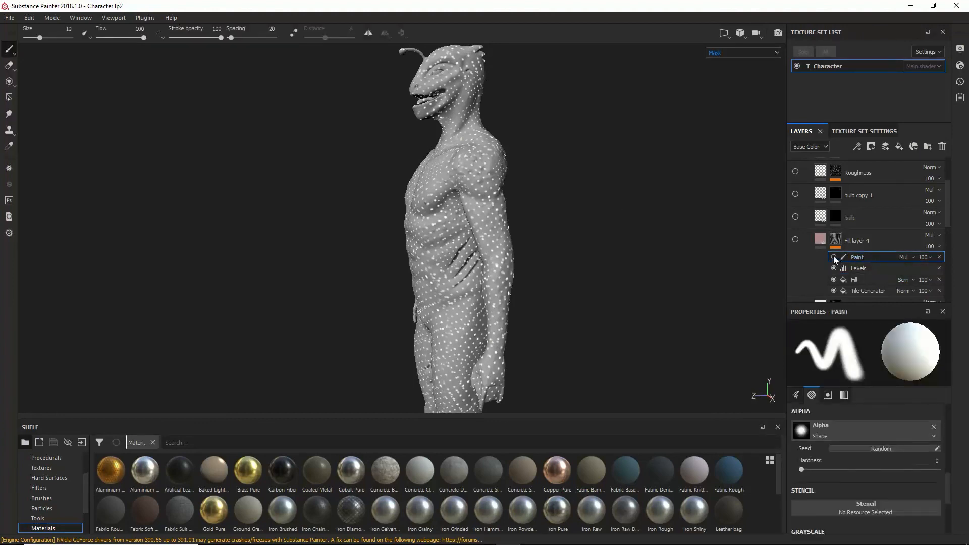
left_click(834, 257)
mouse_move(772, 255)
left_mouse_down("alt")
mouse_move(649, 249)
mouse_move(372, 281)
mouse_move(435, 283)
left_mouse_up("alt")
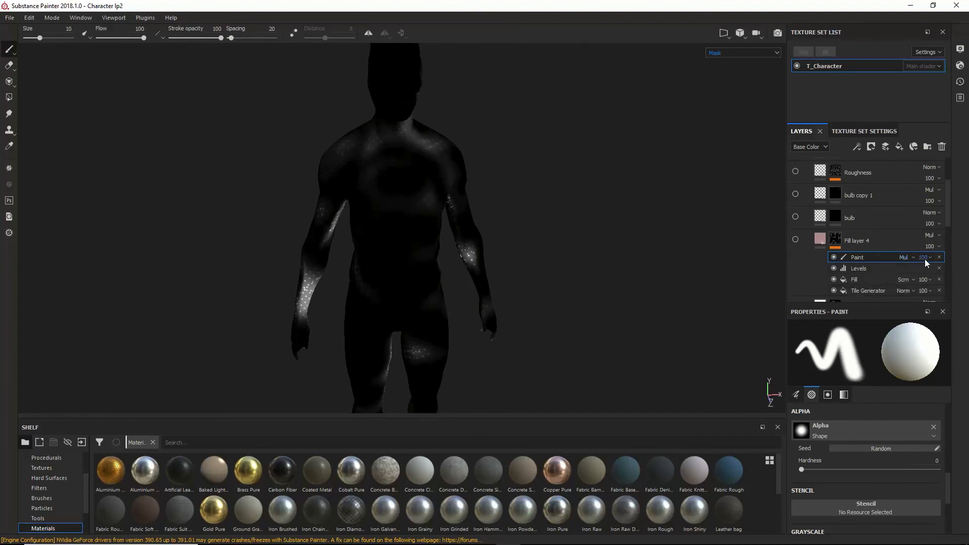
left_click_drag(529, 283, 752, 247, "alt")
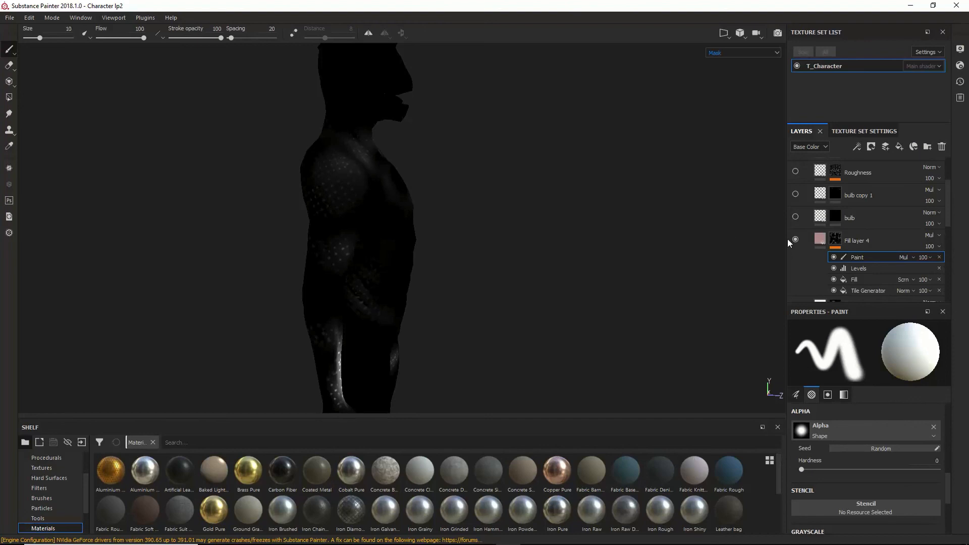
- Show Fill layer 4 in the material view and examine its spots on the forearms
left_click(820, 238)
left_click_drag(413, 272, 567, 279, "alt")
scroll(439, 281, "up", 3)
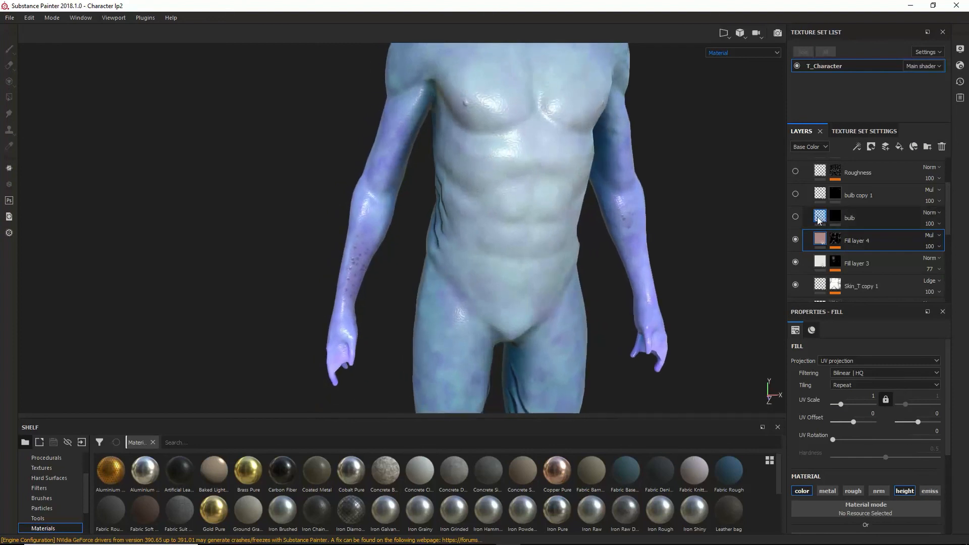
left_click_drag(642, 251, 378, 288, "alt")
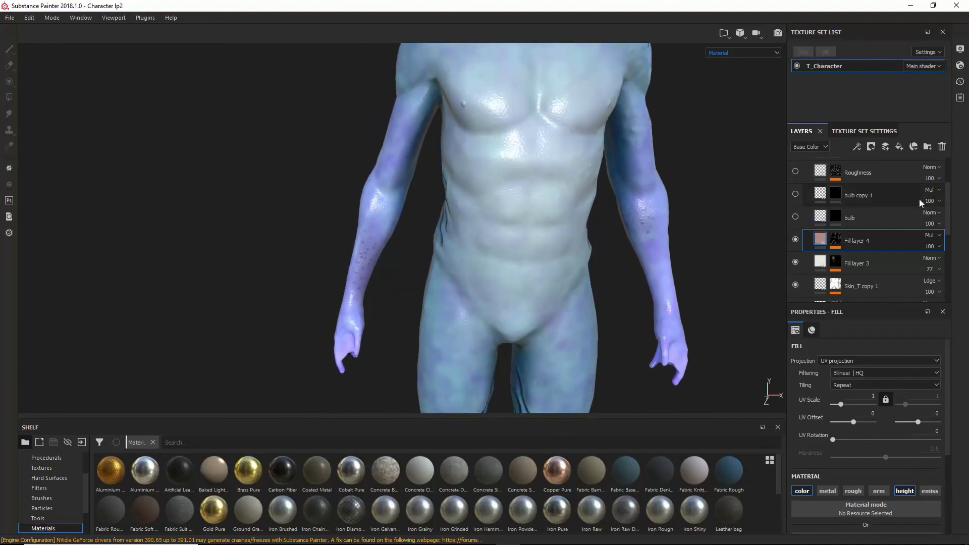
left_click(835, 240)
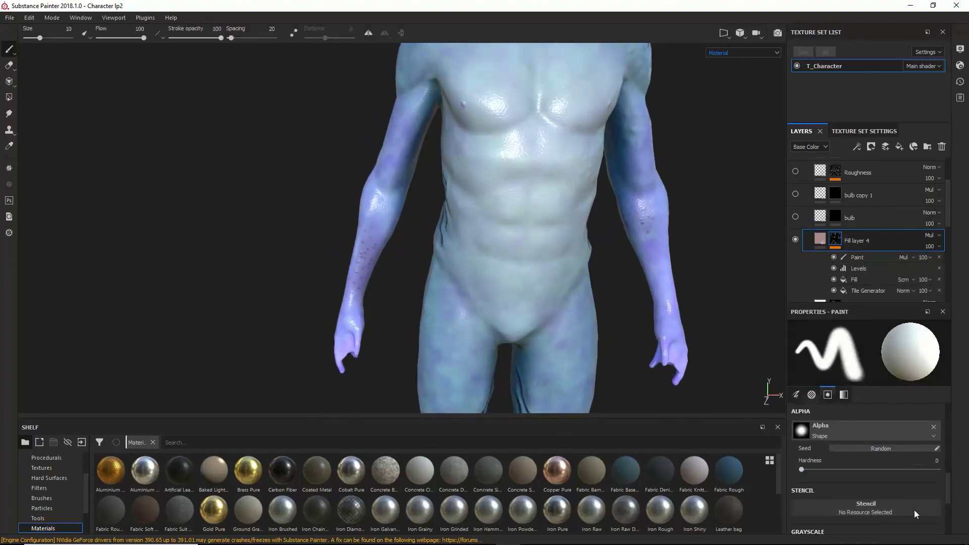
scroll(913, 509, "down", 2)
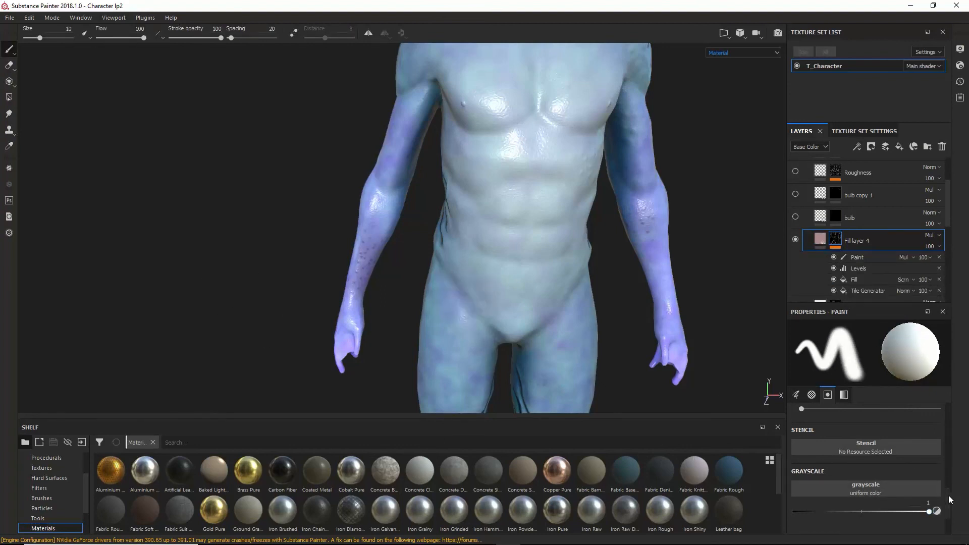
left_click(829, 241)
left_click(835, 240)
- Set the height of Fill layer 4's material to 1
left_click(819, 241)
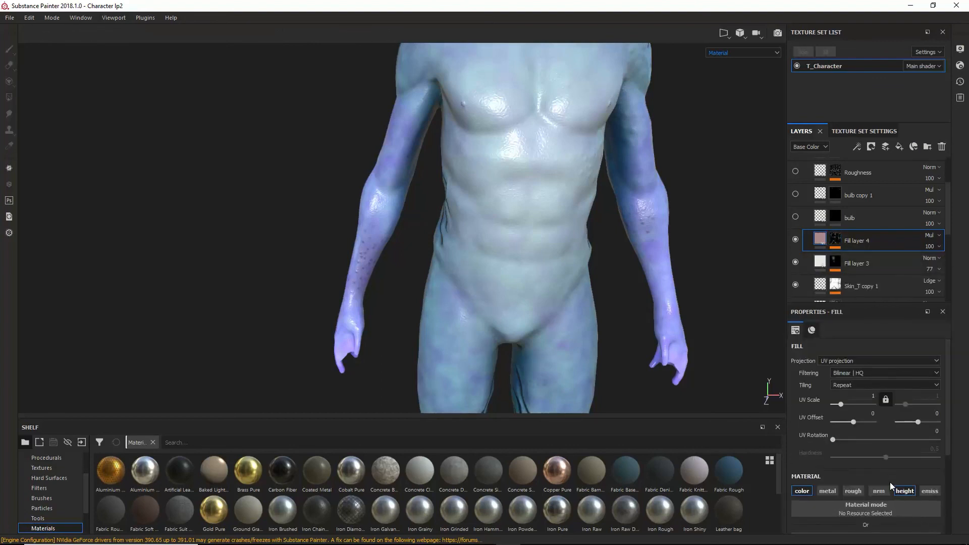
scroll(882, 495, "down", 5)
left_click(929, 465)
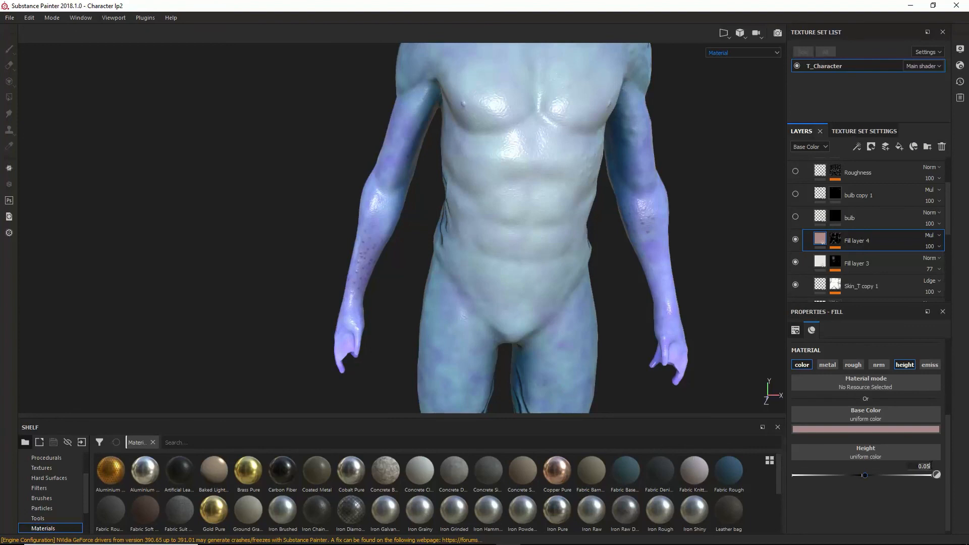
key("BackSpace")
key("BackSpace")
key("BackSpace")
key("BackSpace")
type("1")
key("Return")
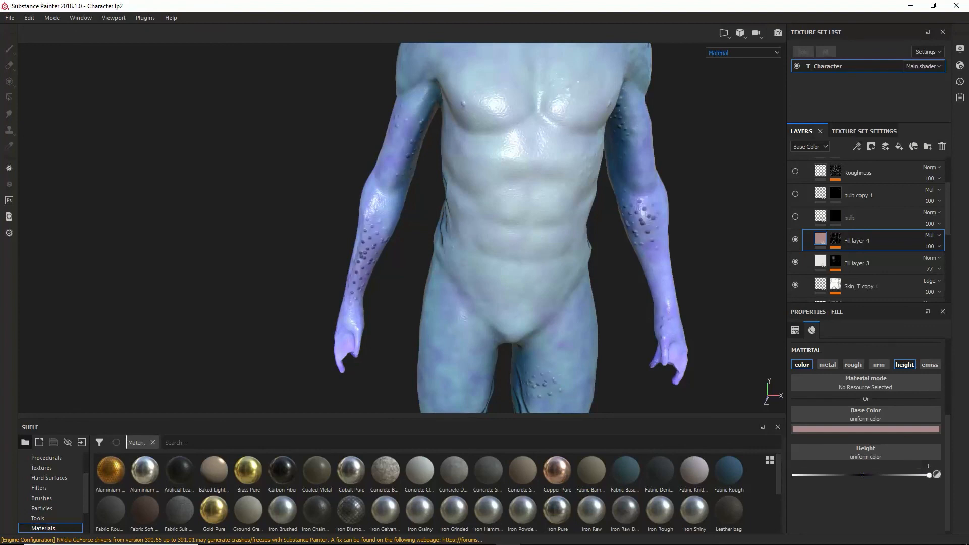
- Examine the raised bumps on the shoulder, arm and flank up close
left_click_drag(384, 222, 493, 222, "alt")
scroll(375, 163, "up", 5)
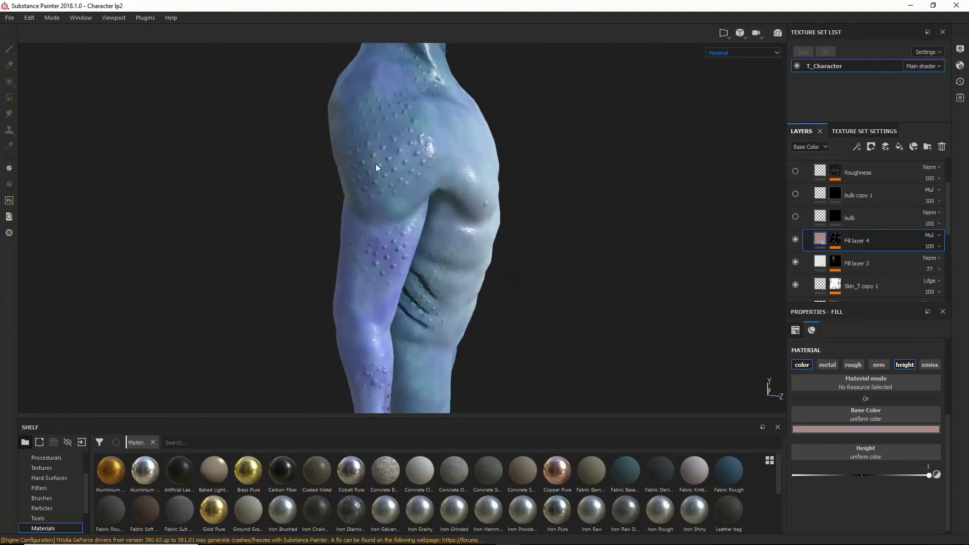
scroll(375, 163, "down", 3)
left_click_drag(376, 164, 323, 189, "alt")
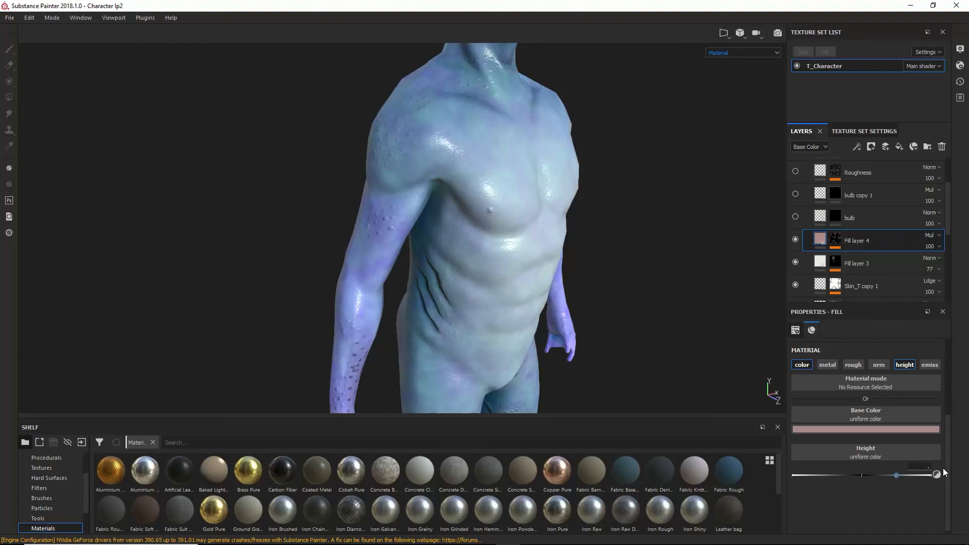
- Reduce the height of Fill layer 4 to 0.2 and check the bumps on the shoulder and arms
type("05")
key("Return")
left_click_drag(432, 355, 606, 273, "alt")
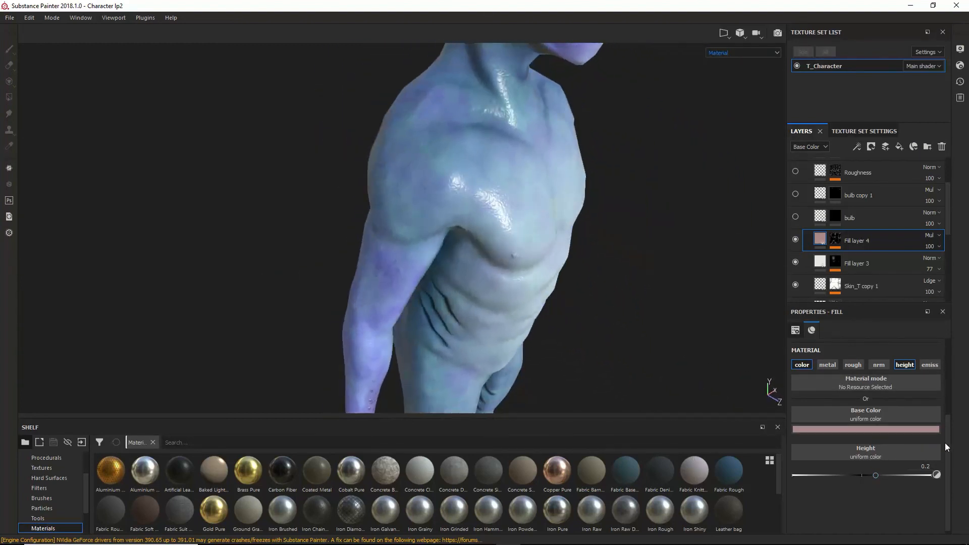
left_click_drag(384, 247, 335, 242, "alt")
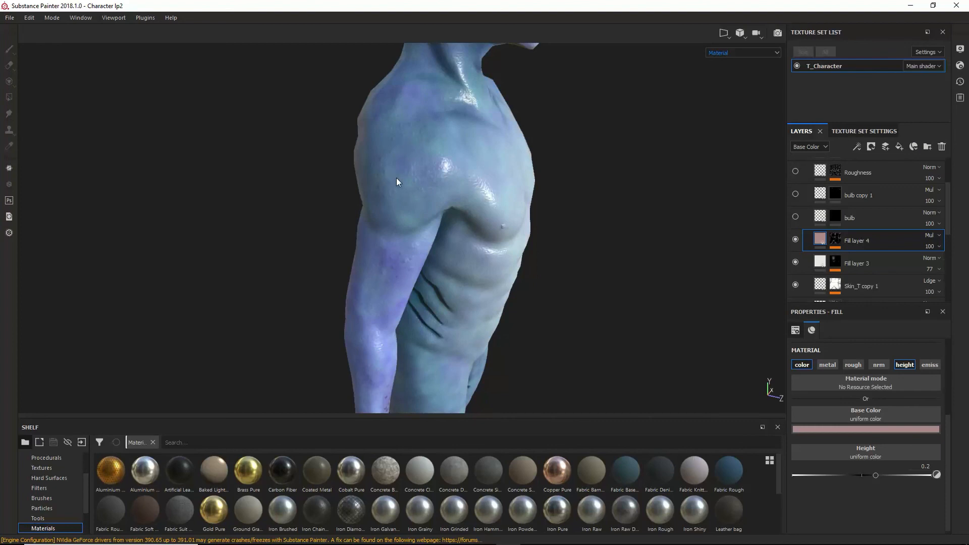
left_click_drag(402, 186, 554, 273, "alt")
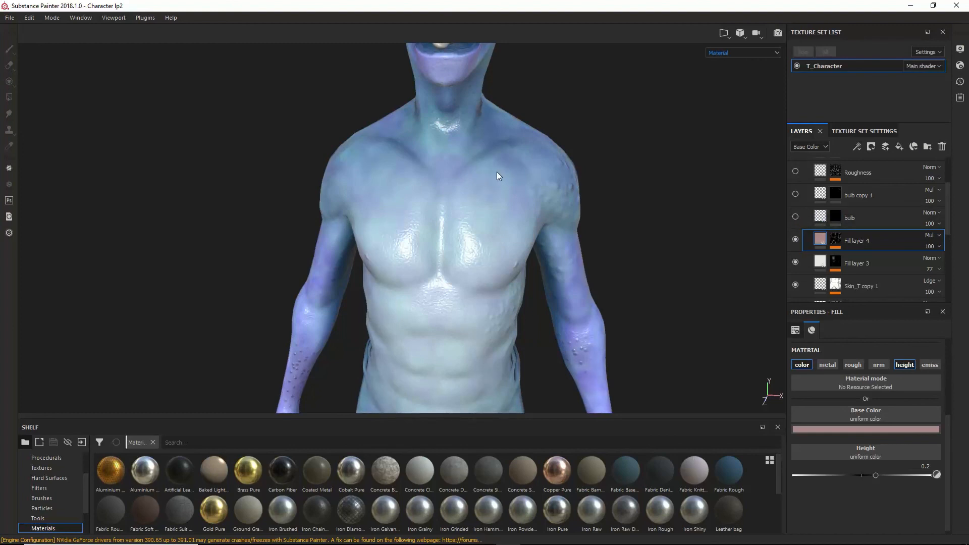
- Make the bulb layer visible to give the bulb in front of the forehead its glow
middle_click_drag(497, 174, 497, 251, "alt")
left_click_drag(497, 251, 529, 205, "alt")
middle_click_drag(530, 205, 533, 241, "alt")
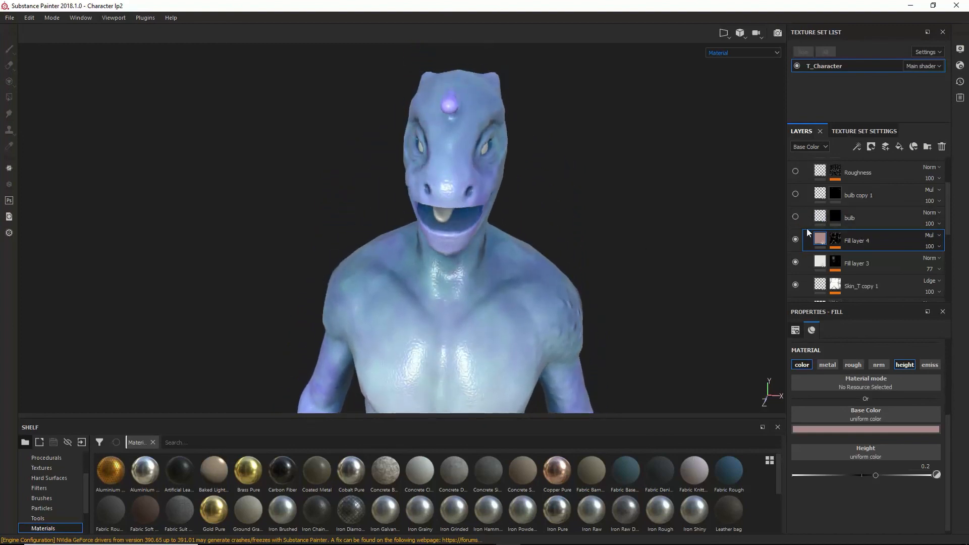
left_click(795, 217)
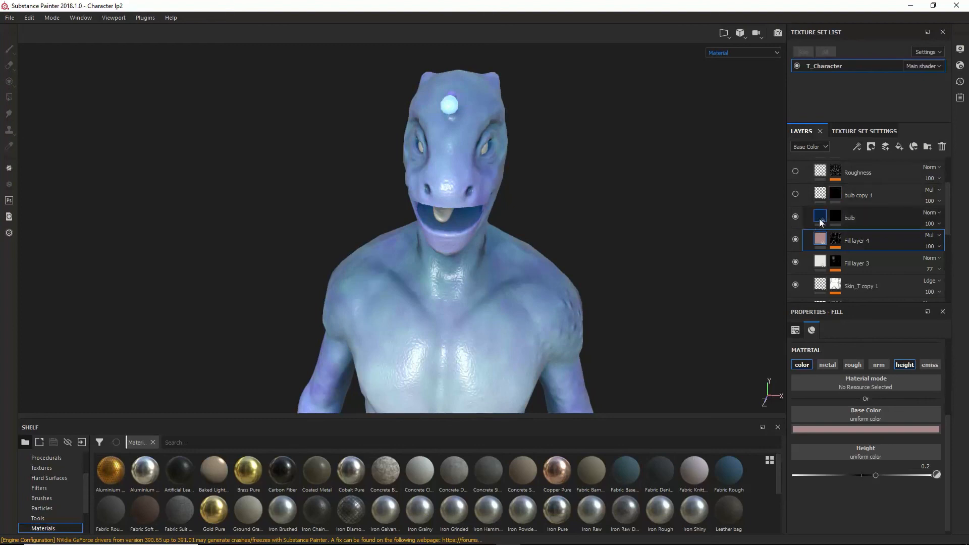
- Rename the bulb copy 1 layer to Tatoos1
left_click(818, 197)
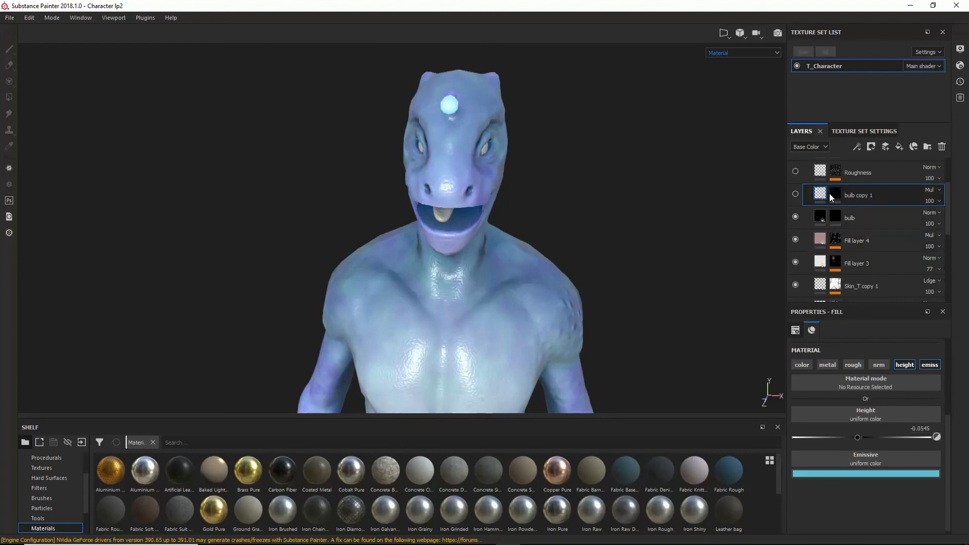
double_click(860, 196)
left_click_drag(872, 196, 820, 194)
type("Tatoos")
key("Return")
- Show the Tatoos1 layer and inspect the glowing tattoos on the shoulder and upper arm
left_click(795, 194)
left_click_drag(550, 282, 492, 299, "alt")
left_click_drag(320, 243, 289, 220, "alt")
middle_click_drag(350, 260, 388, 235, "alt")
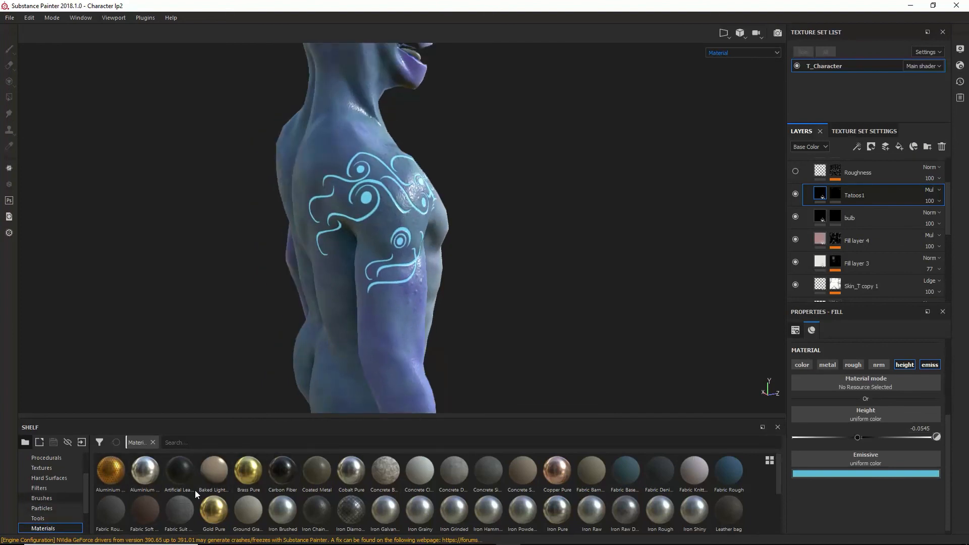
- Search the brush presets for "orna" and clear the search
left_click(42, 498)
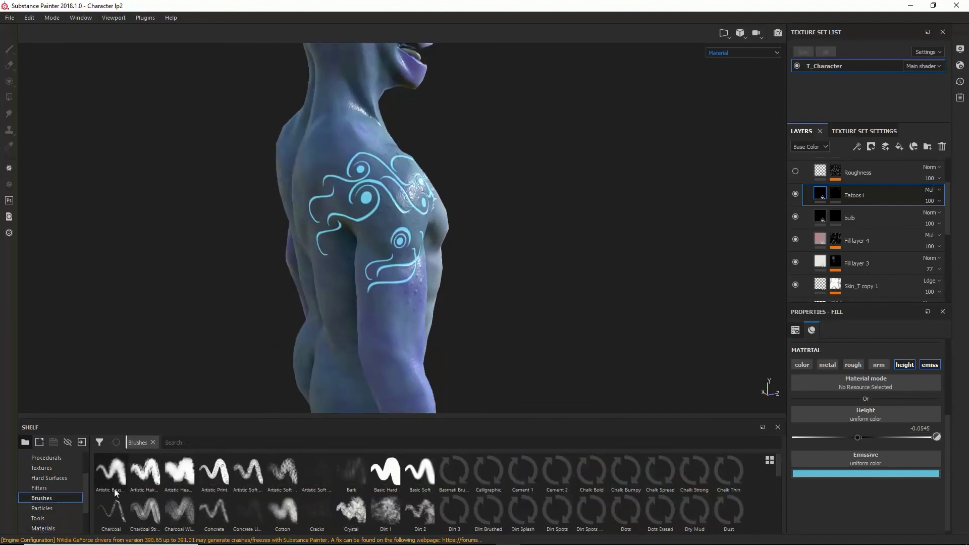
left_click(218, 442)
type("orna")
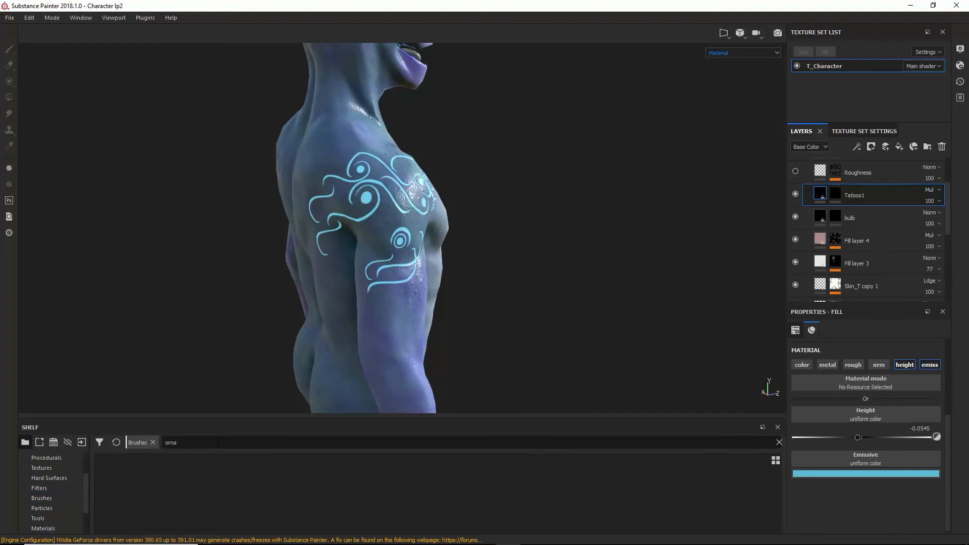
key("BackSpace")
key("BackSpace")
key("BackSpace")
key("BackSpace")
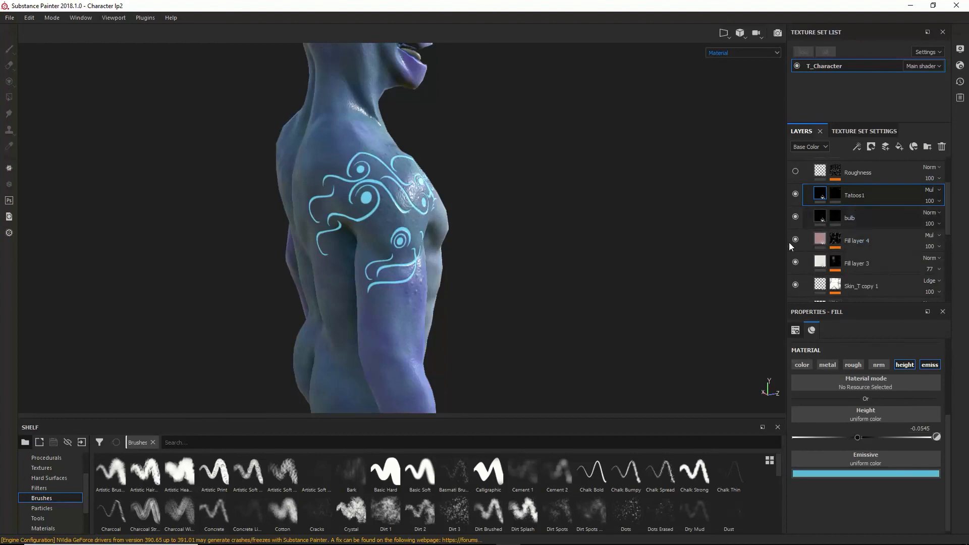
- Select the mask of the Tatoos1 layer for painting and load the triple-arrow alpha into the brush
left_click_drag(446, 289, 424, 243, "alt")
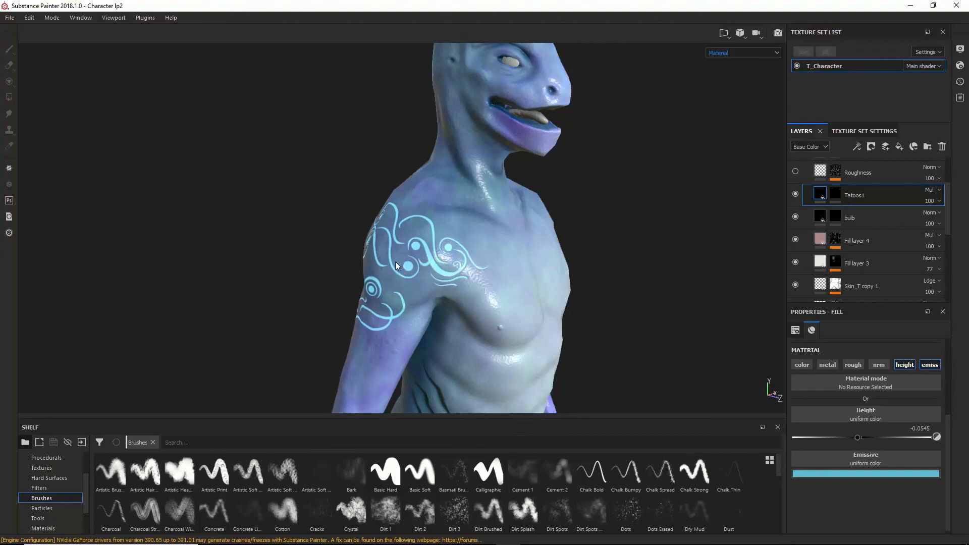
left_click_drag(383, 297, 356, 288, "alt")
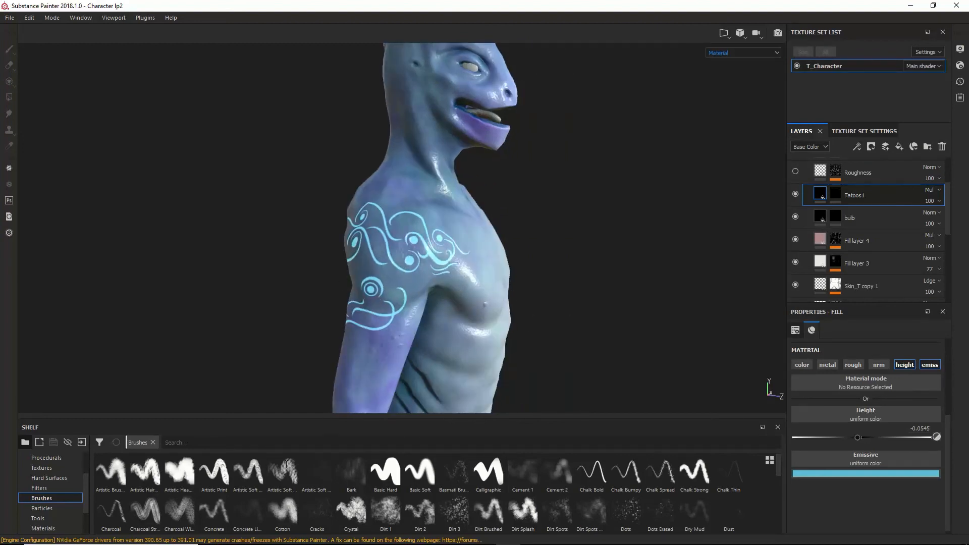
scroll(41, 475, "up", 2)
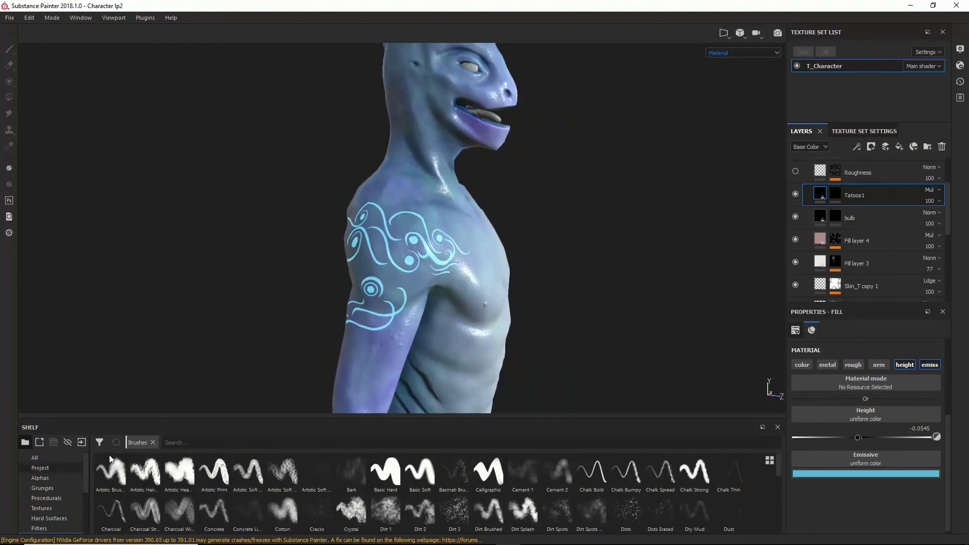
left_click(836, 194)
left_click(823, 194)
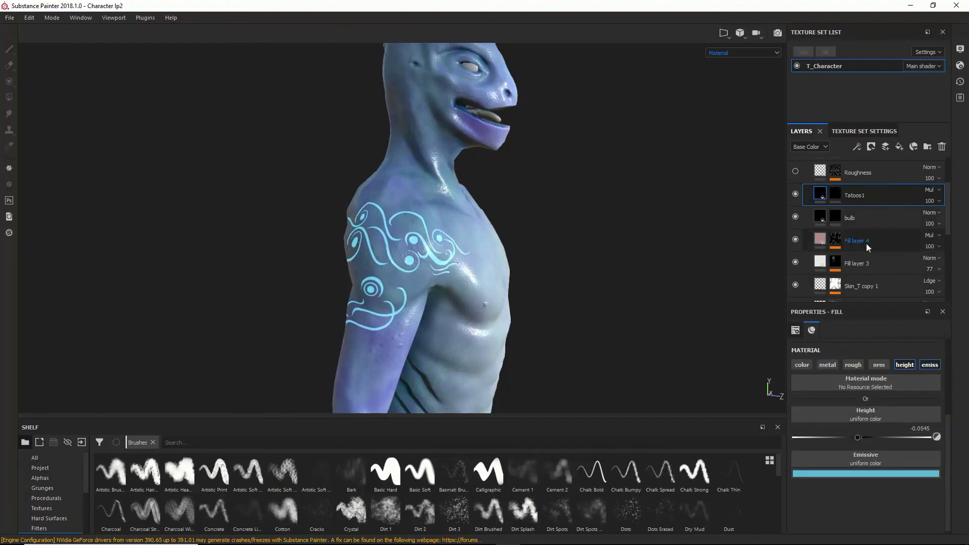
left_click(835, 194)
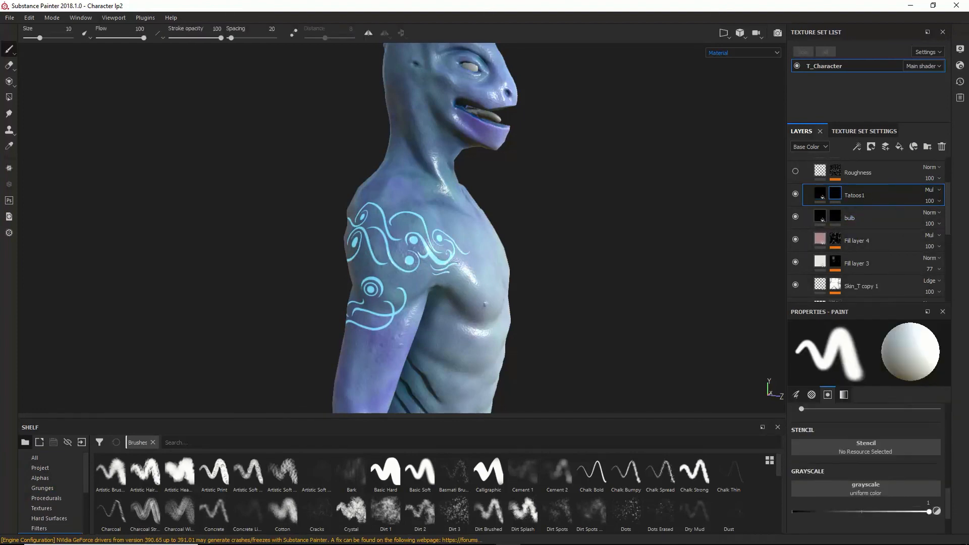
left_click(40, 478)
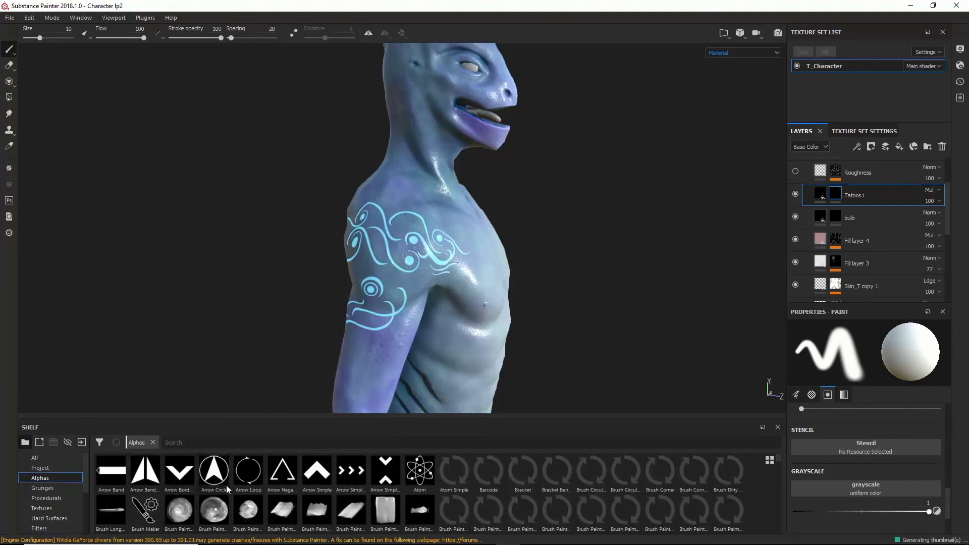
left_click(351, 471)
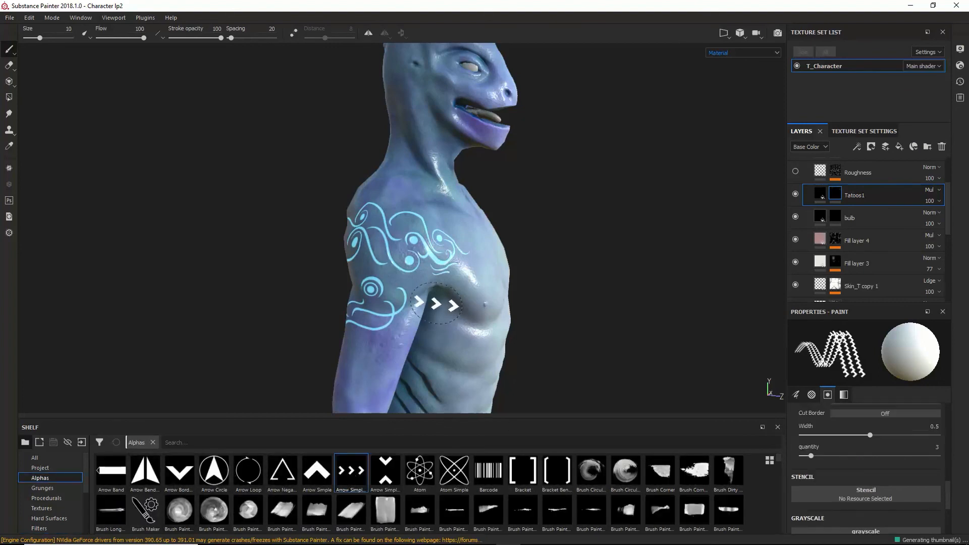
- Try a large rotated stamp of the three arrows across the chest with the brush size at about 20
left_click_drag(567, 299, 399, 298, "alt")
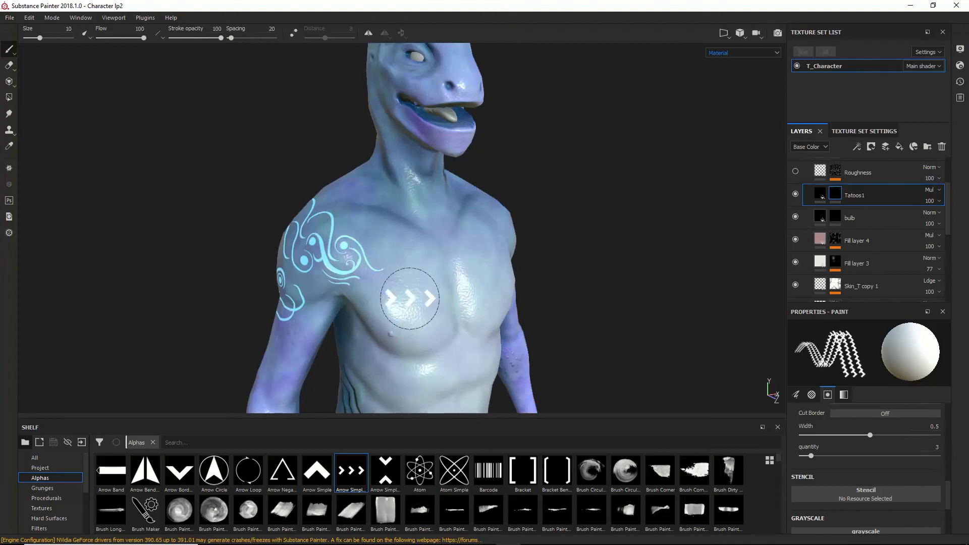
mouse_move(410, 299)
right_mouse_down("ctrl")
mouse_move(449, 290)
mouse_move(426, 294)
mouse_move(426, 308)
right_mouse_up("ctrl")
mouse_move(427, 294)
left_mouse_down("ctrl")
mouse_move(452, 295)
mouse_move(441, 294)
left_mouse_up("ctrl")
right_click_drag(426, 294, 444, 294, "ctrl")
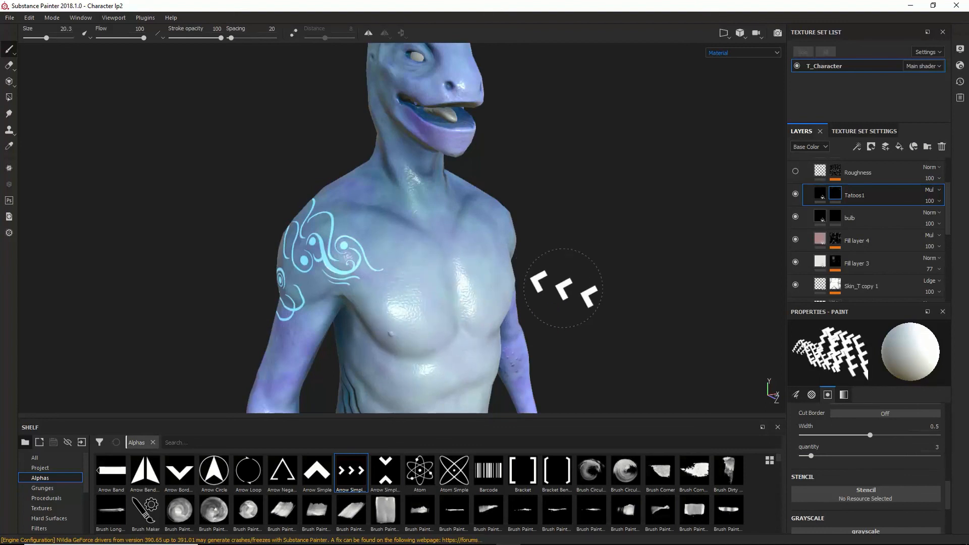
left_click_drag(606, 281, 441, 301, "alt")
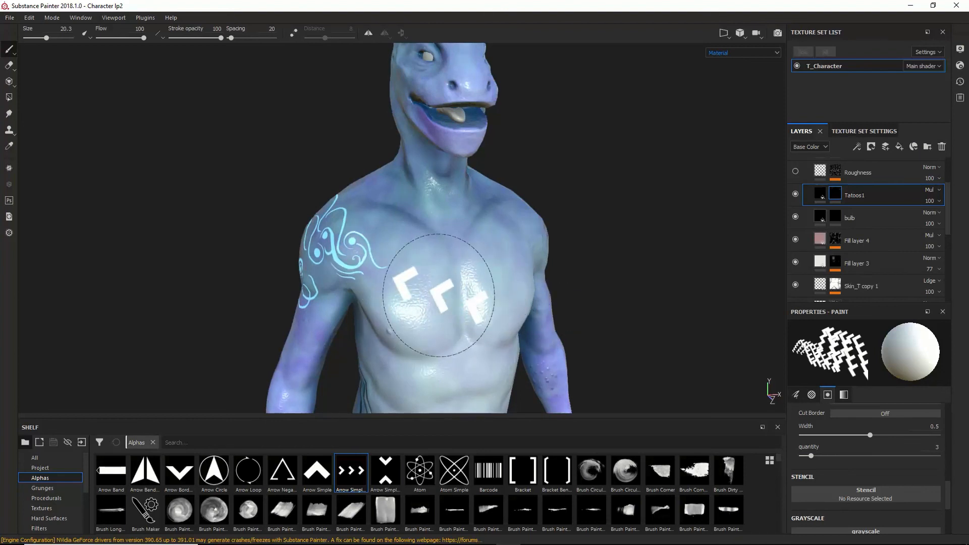
left_click(439, 296)
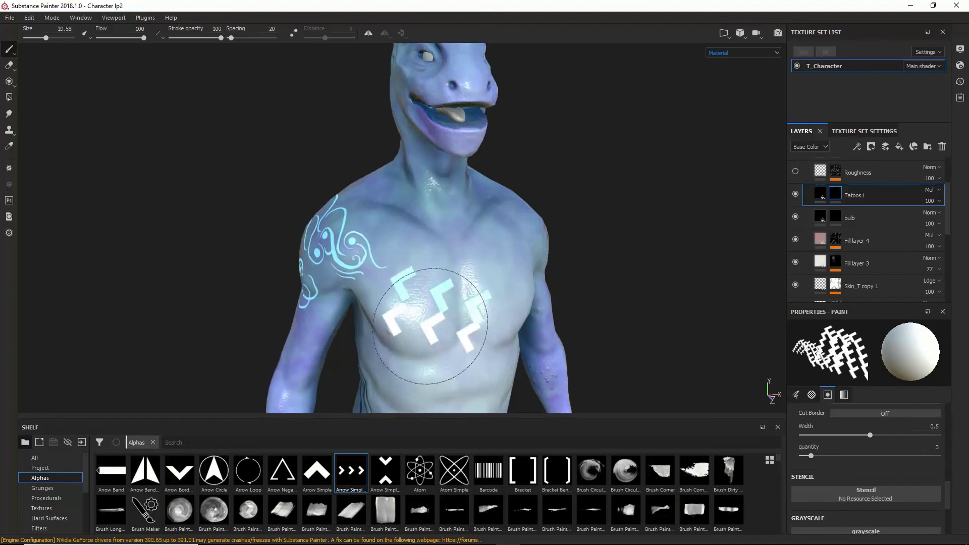
- Try smaller, rotated arrow stamps around the chest, reducing the brush size to 3.17, and undo all the arrow stamps
right_click_drag(429, 325, 403, 325, "ctrl")
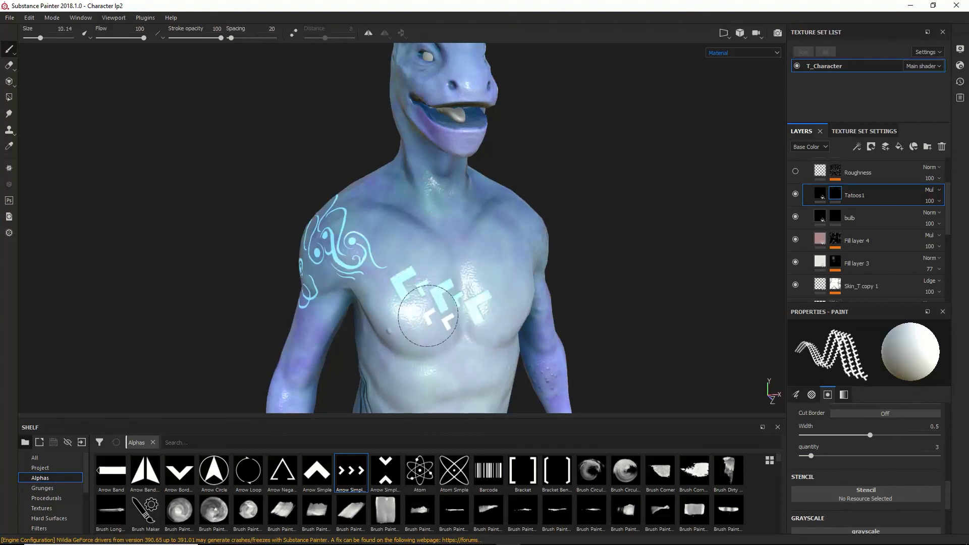
right_click_drag(428, 316, 436, 316, "ctrl")
left_click_drag(428, 316, 428, 348, "ctrl")
right_click_drag(427, 316, 418, 315, "ctrl")
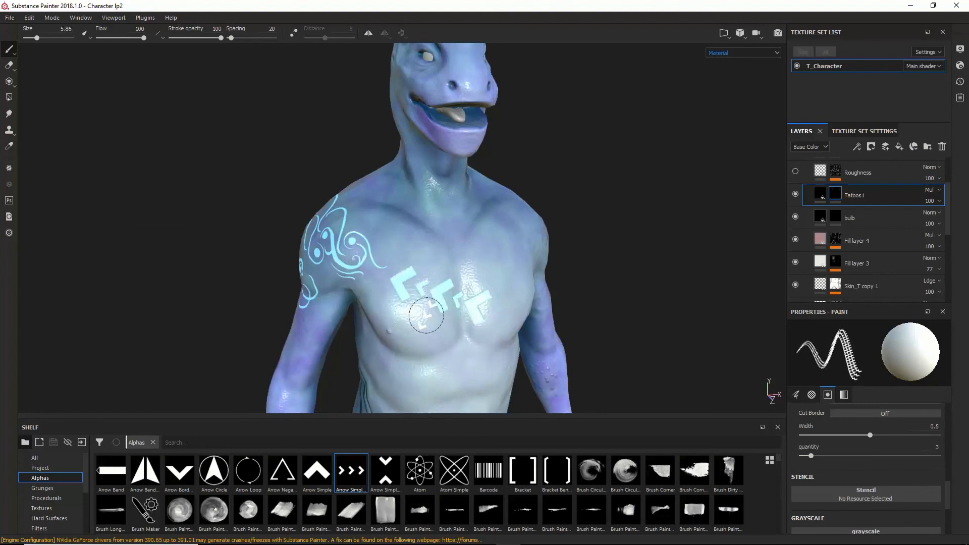
left_click(387, 306)
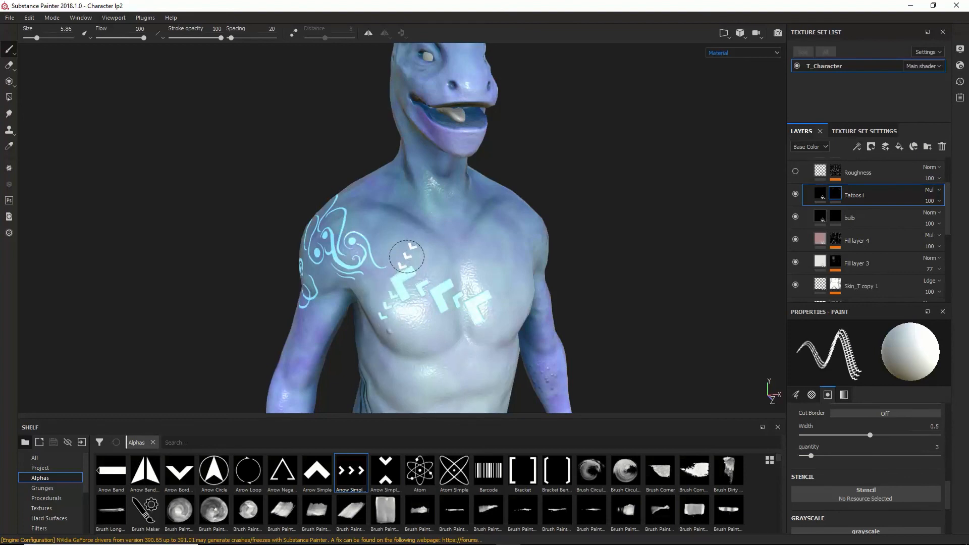
mouse_move(406, 256)
right_mouse_down("ctrl")
mouse_move(419, 257)
mouse_move(401, 256)
right_mouse_up("ctrl")
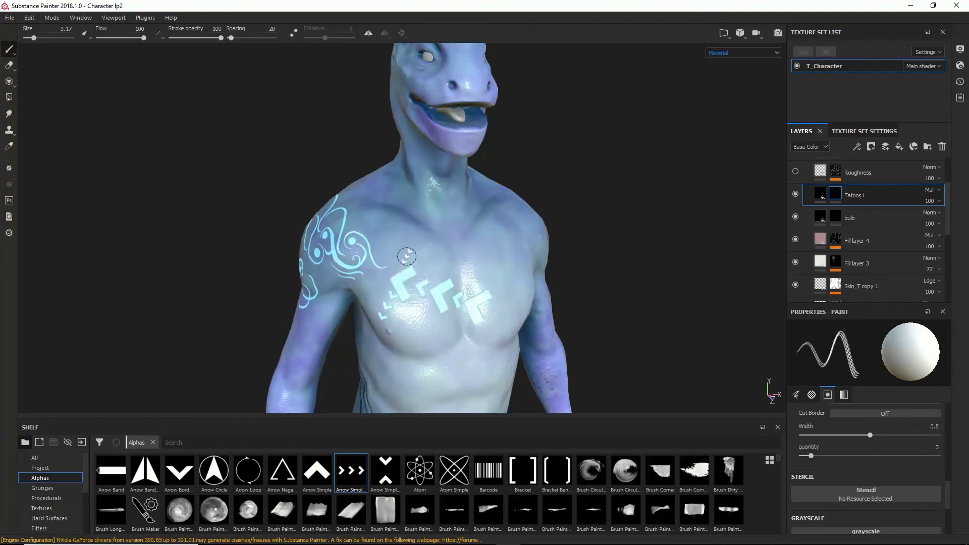
left_click_drag(406, 257, 404, 259, "ctrl")
left_click_drag(444, 337, 541, 341, "alt")
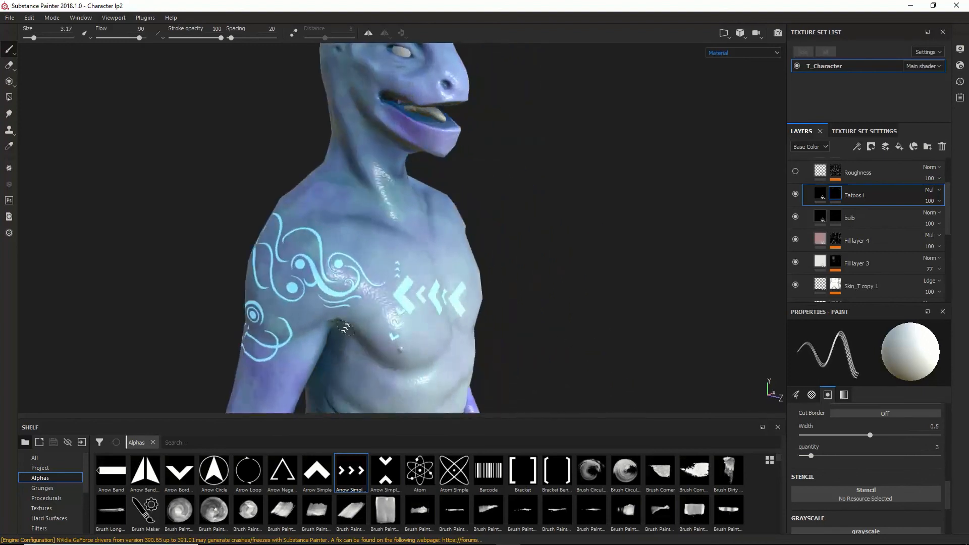
key("ctrl+z")
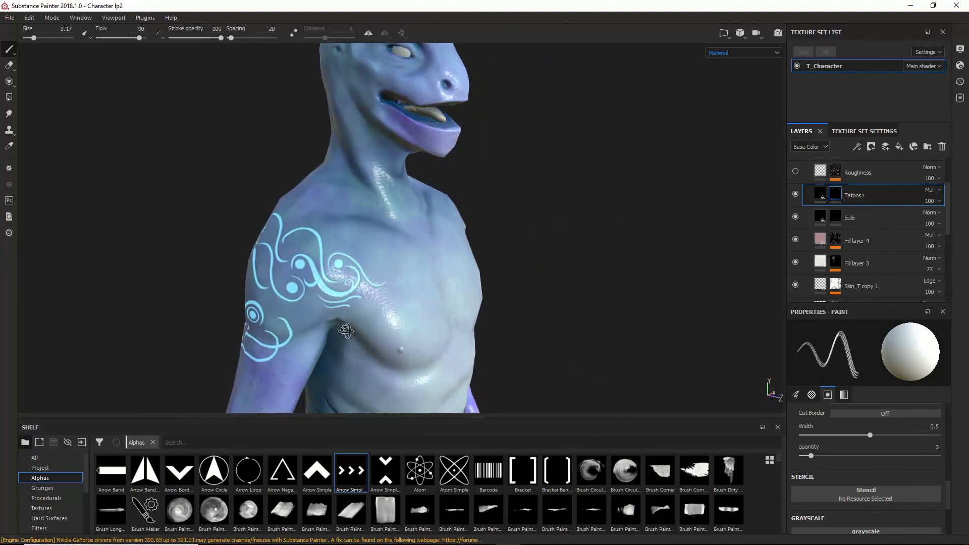
- Inspect the glowing tattoos on the shoulder, upper arm and chest from the side and the front
left_click_drag(347, 332, 421, 314, "alt")
mouse_move(275, 329)
left_mouse_down("alt")
mouse_move(352, 342)
mouse_move(254, 319)
left_mouse_up("alt")
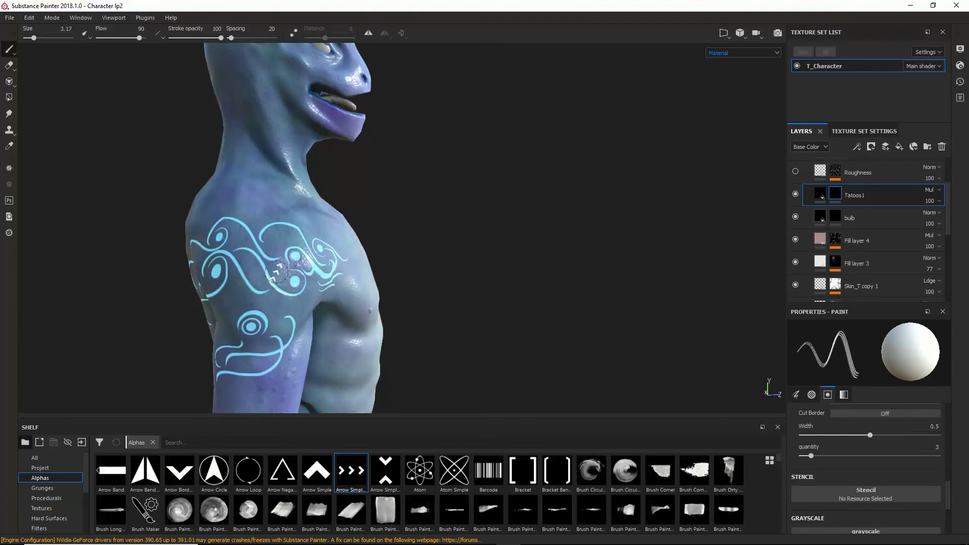
mouse_move(307, 370)
left_mouse_down("alt")
mouse_move(281, 341)
mouse_move(295, 270)
left_mouse_up("alt")
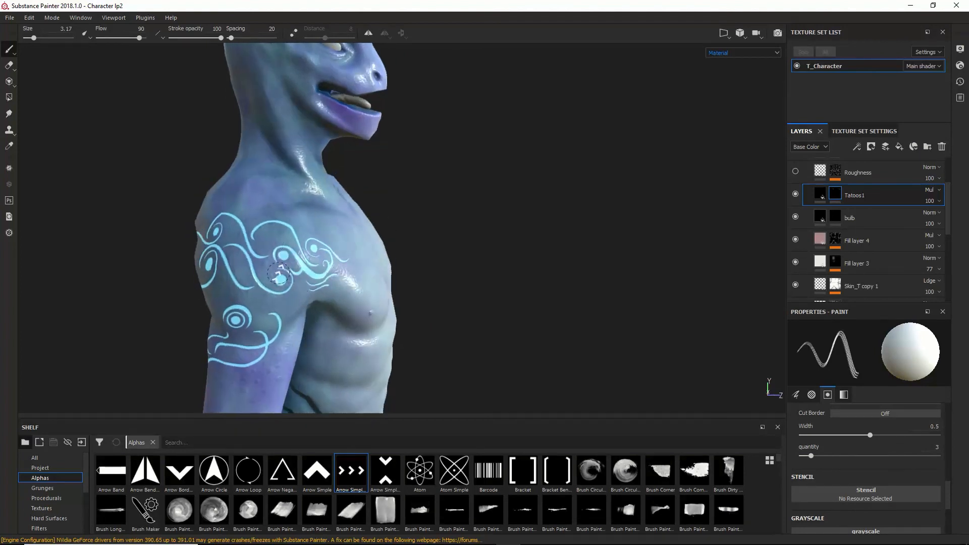
mouse_move(255, 302)
left_mouse_down("alt")
mouse_move(218, 325)
mouse_move(342, 294)
mouse_move(280, 233)
mouse_move(397, 268)
left_mouse_up("alt")
left_click_drag(442, 227, 324, 199, "alt")
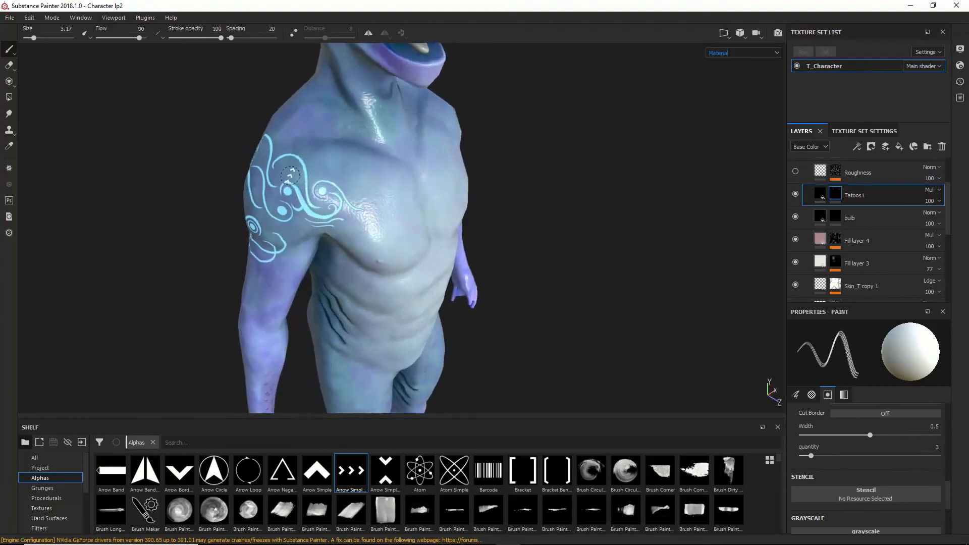
left_click_drag(407, 220, 580, 331, "alt")
mouse_move(580, 331)
right_mouse_down("alt")
mouse_move(412, 311)
mouse_move(347, 359)
right_mouse_up("alt")
scroll(327, 344, "down", 10)
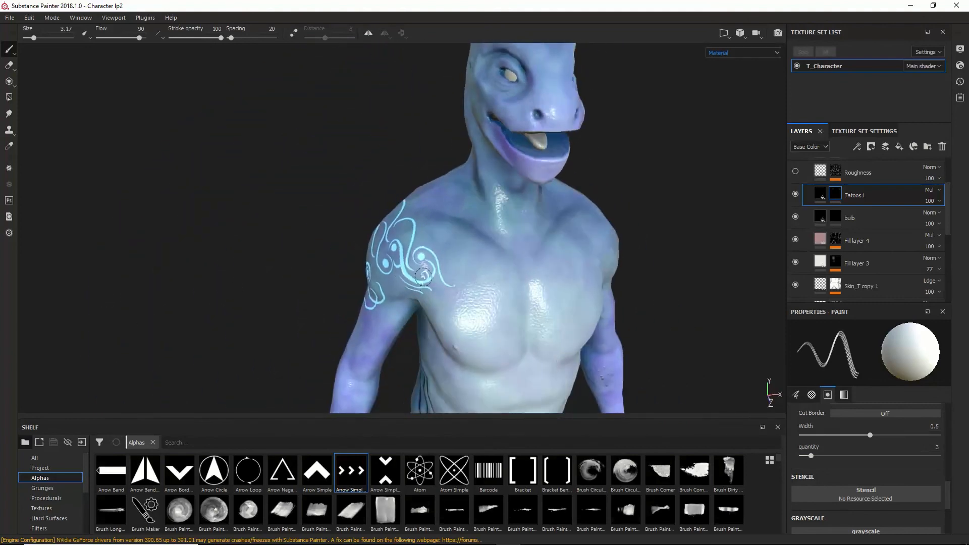
- Select the fill of the Tatoos1 layer and examine the head, glowing bulb and tattooed upper body together
left_click(817, 194)
left_click_drag(515, 202, 494, 339, "alt")
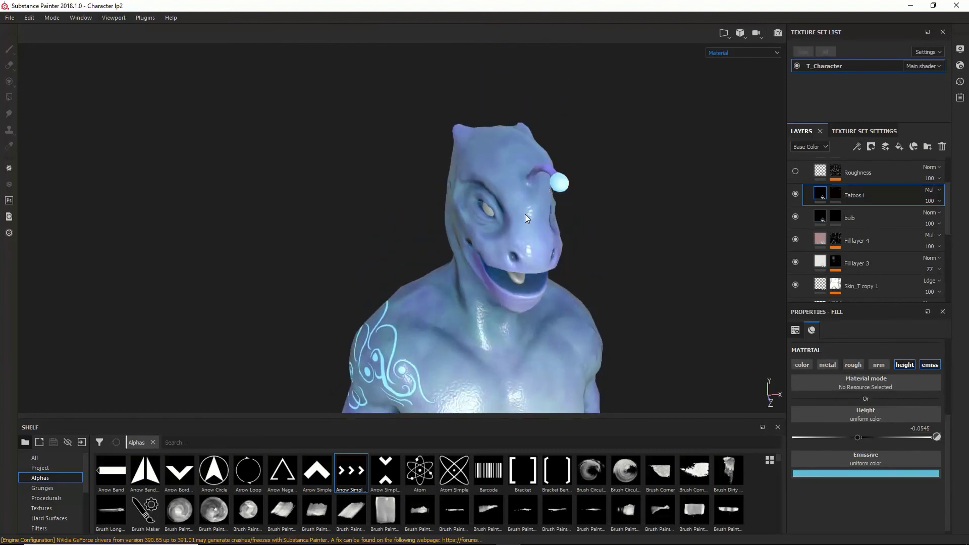
left_click_drag(525, 214, 470, 280, "alt")
scroll(482, 268, "down", 3)
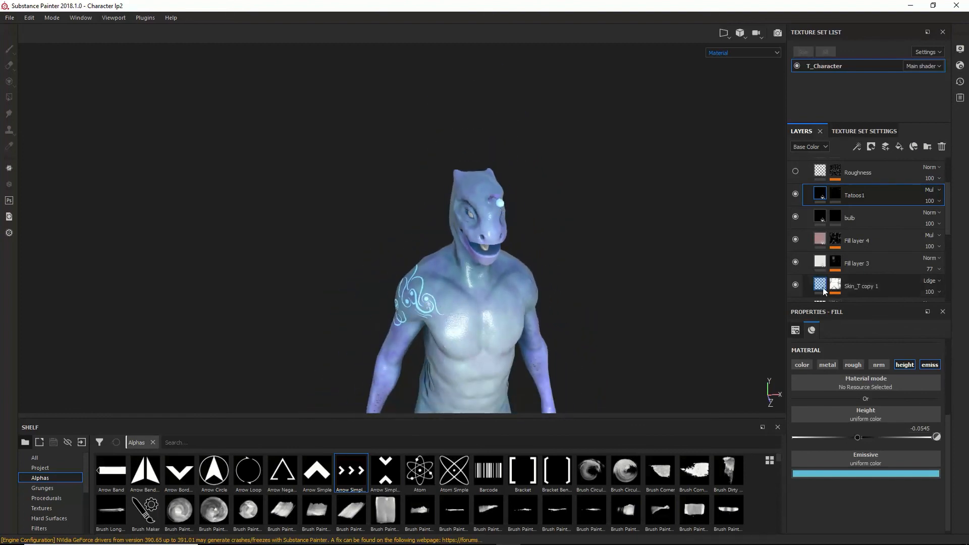
left_click_drag(460, 324, 490, 314, "alt")
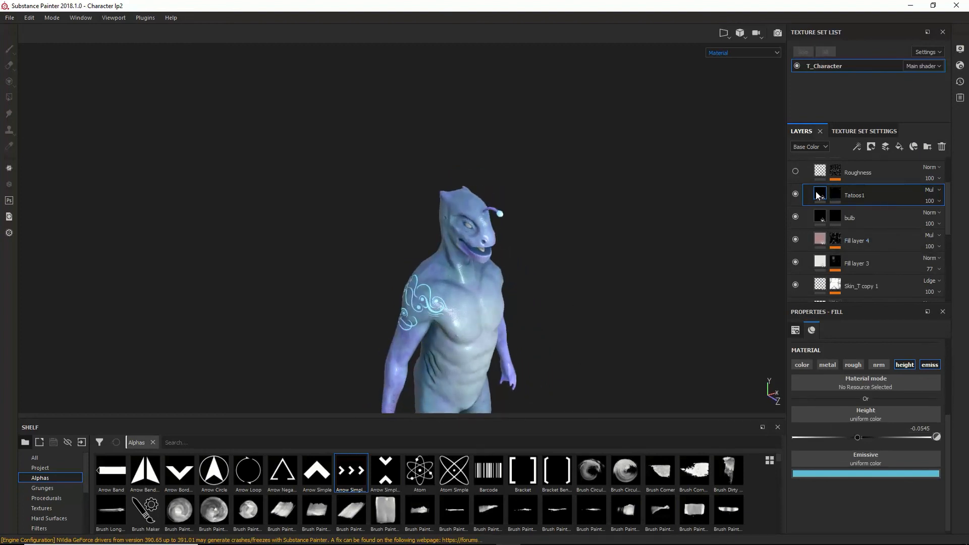
scroll(812, 187, "up", 1)
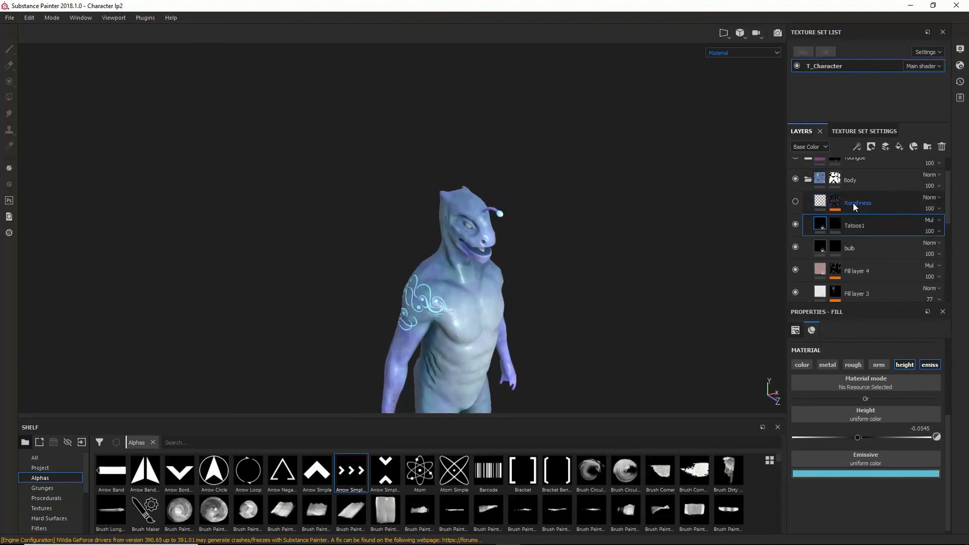
- View the character's Roughness channel on its own and return to the Material view
left_click(751, 53)
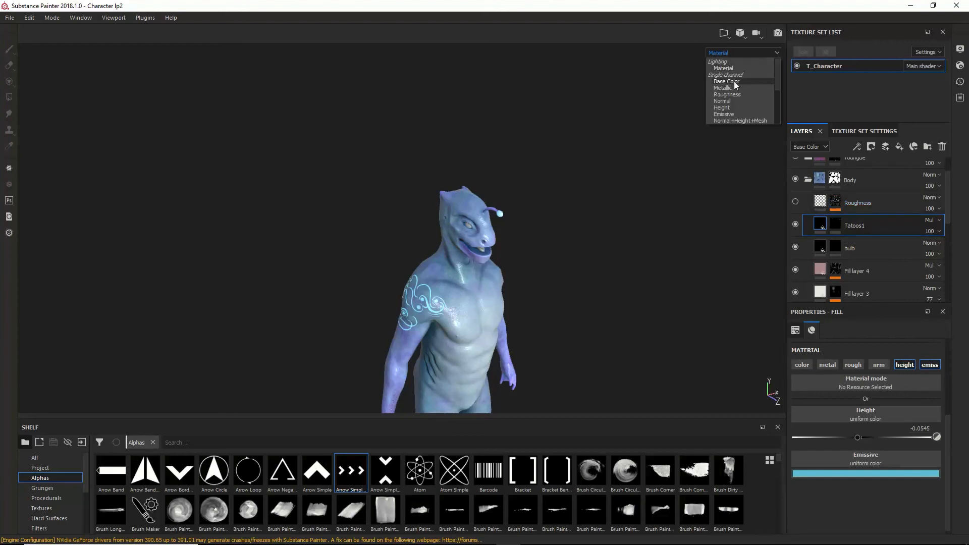
left_click(727, 95)
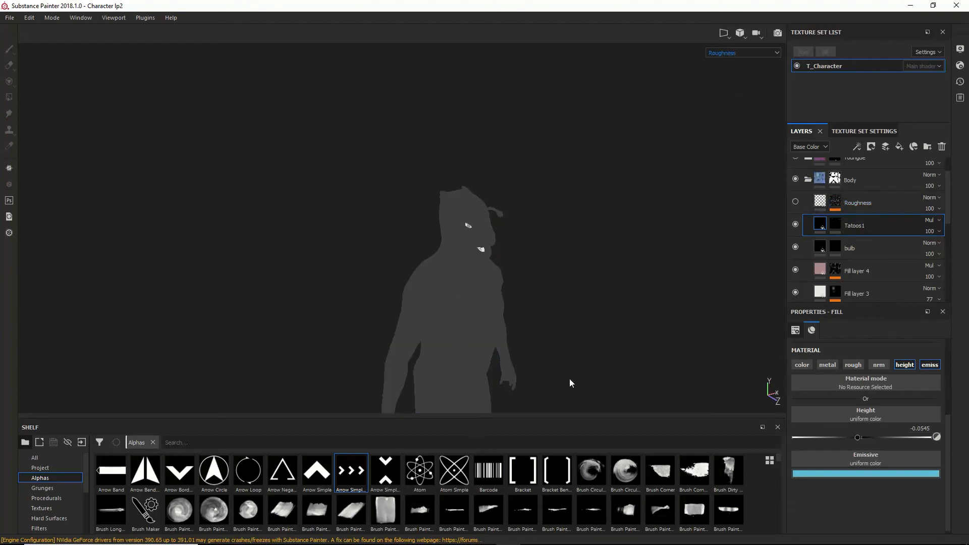
left_click(731, 53)
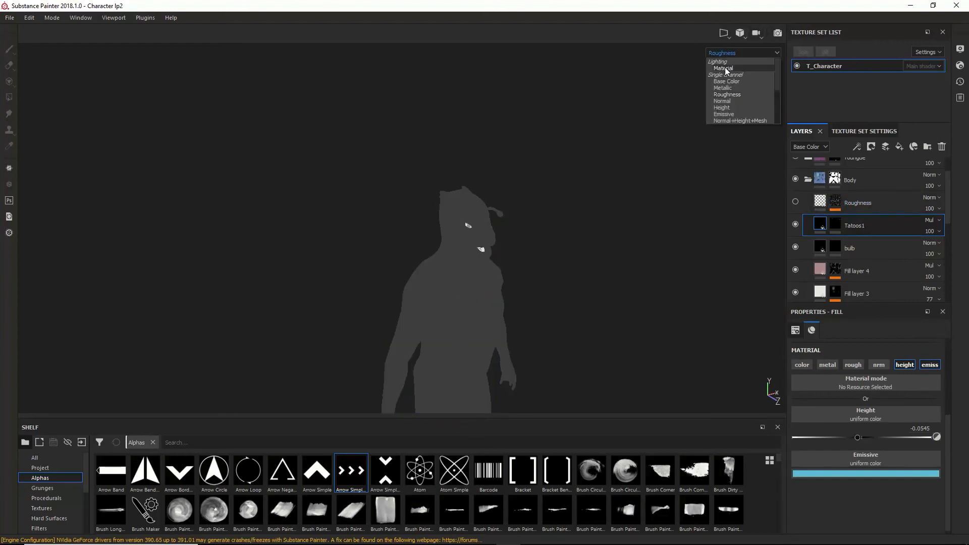
left_click(722, 60)
- Rotate the environment lighting, make the Roughness layer visible and select its mask
left_click_drag(517, 279, 457, 290, "alt")
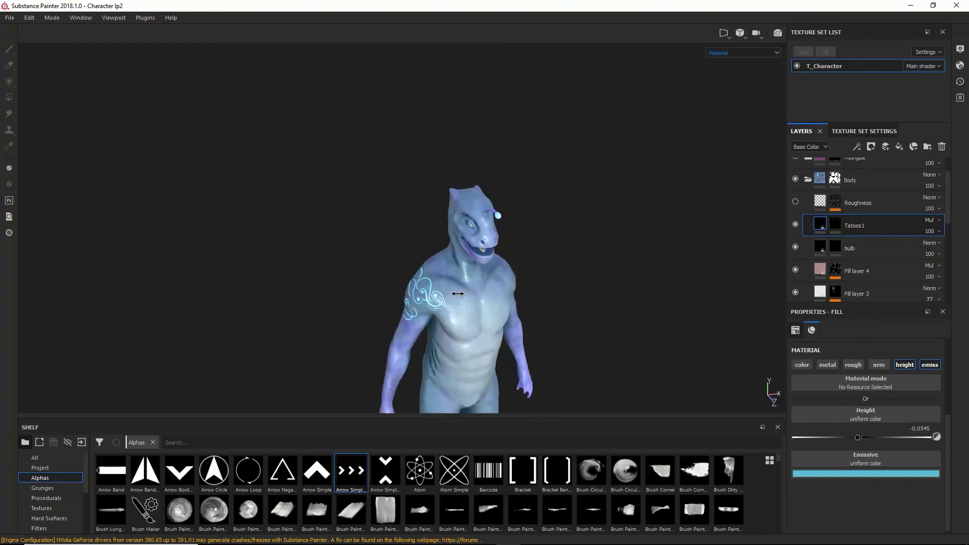
right_click_drag(457, 289, 434, 290, "shift")
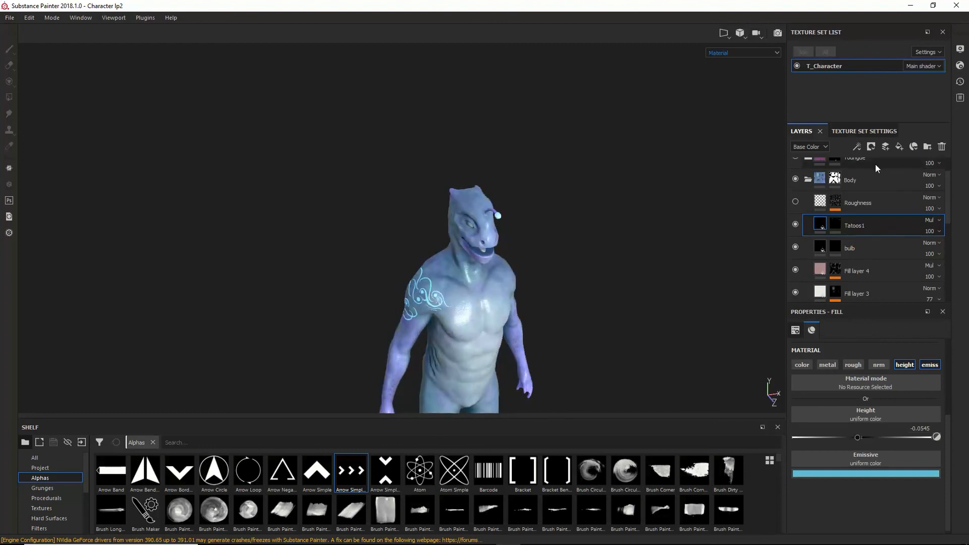
left_click(796, 201)
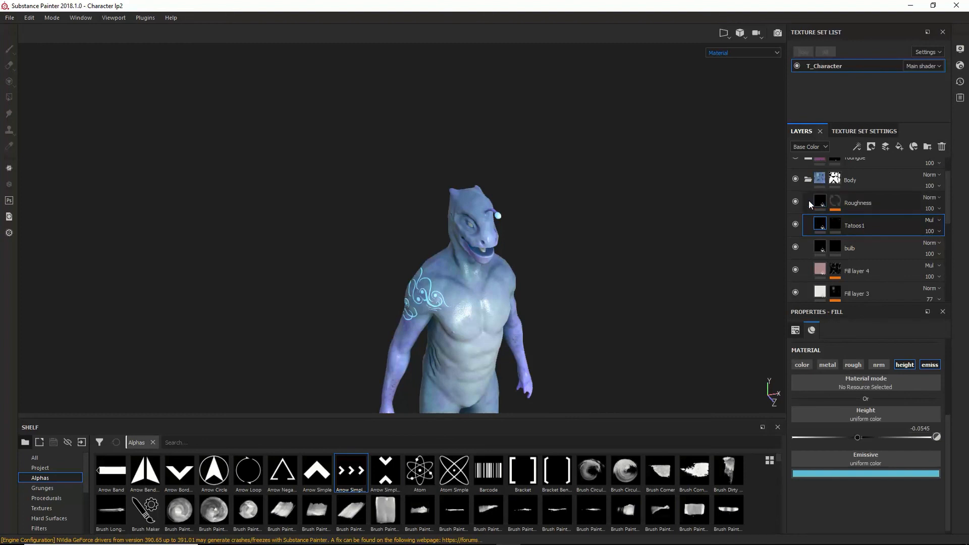
left_click(831, 205)
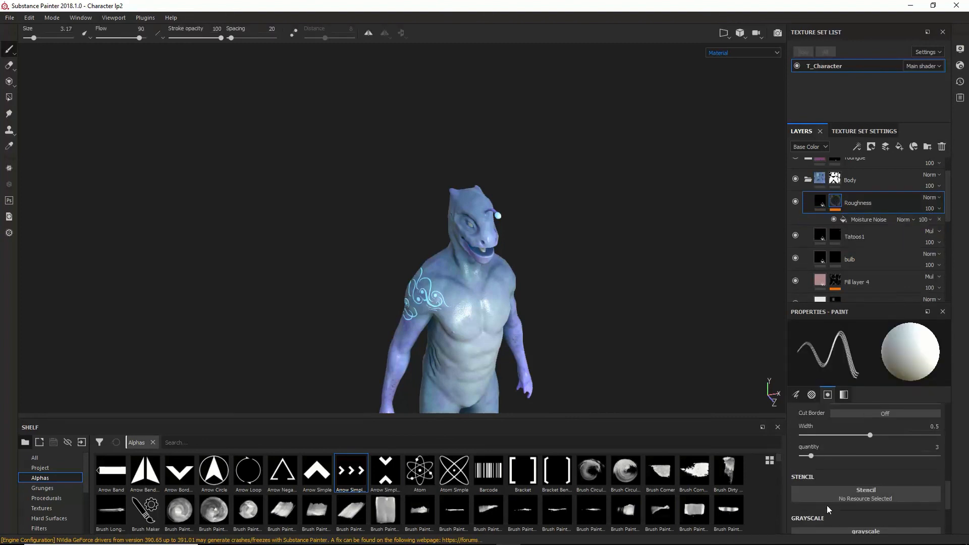
- Review the Moisture Noise settings in the Roughness layer's mask and select the layer's fill
scroll(826, 504, "down", 2)
left_click(861, 219)
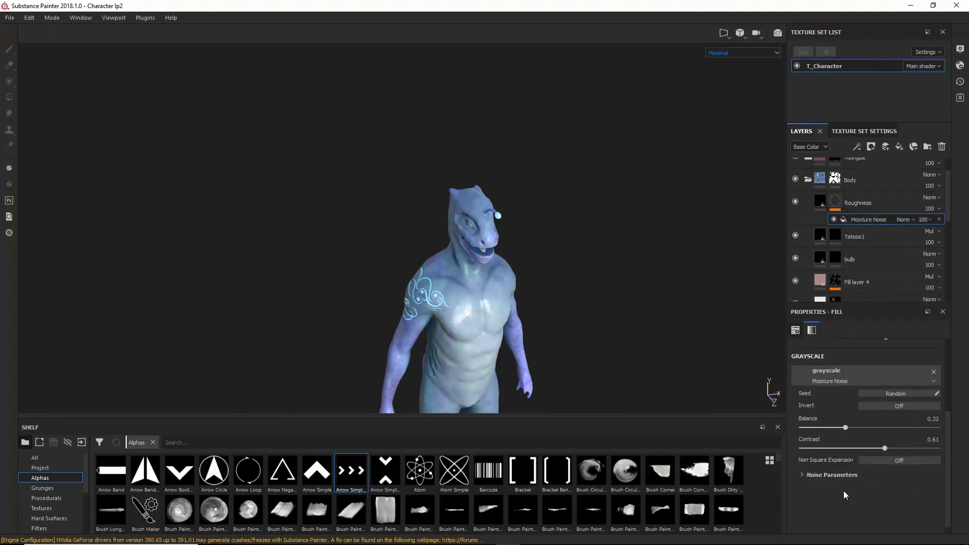
left_click(840, 204)
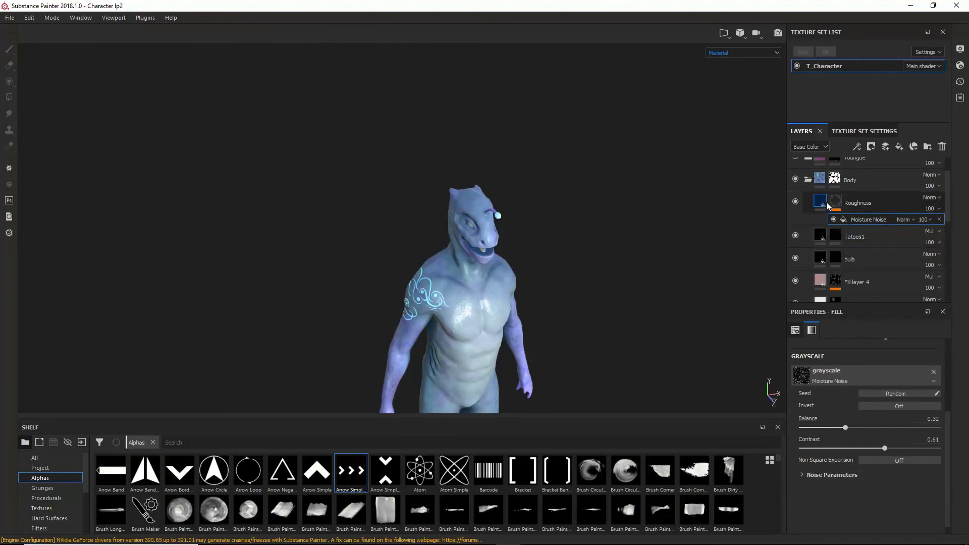
left_click(840, 204)
left_click(821, 202)
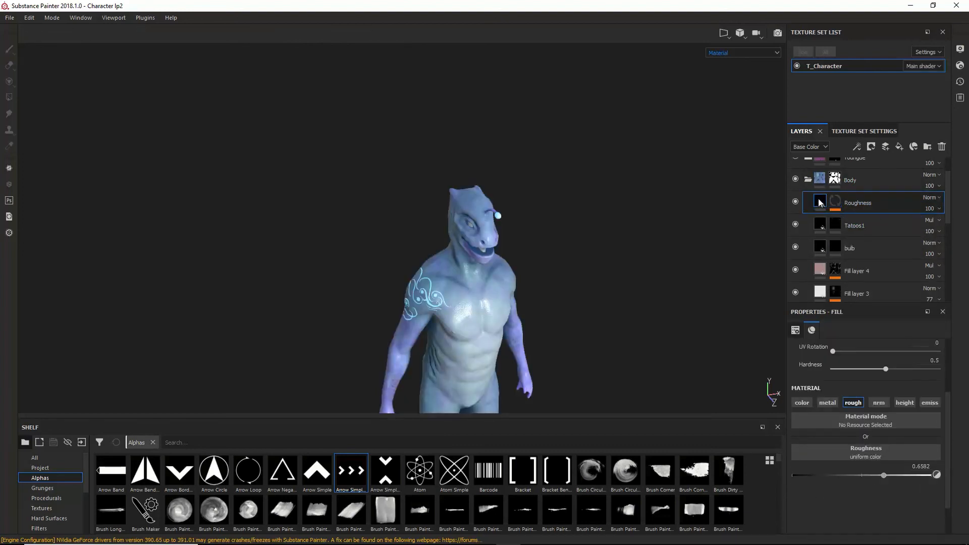
- Display the Roughness channel on its own and set the Roughness layer's roughness value to 0.6982
left_click(722, 54)
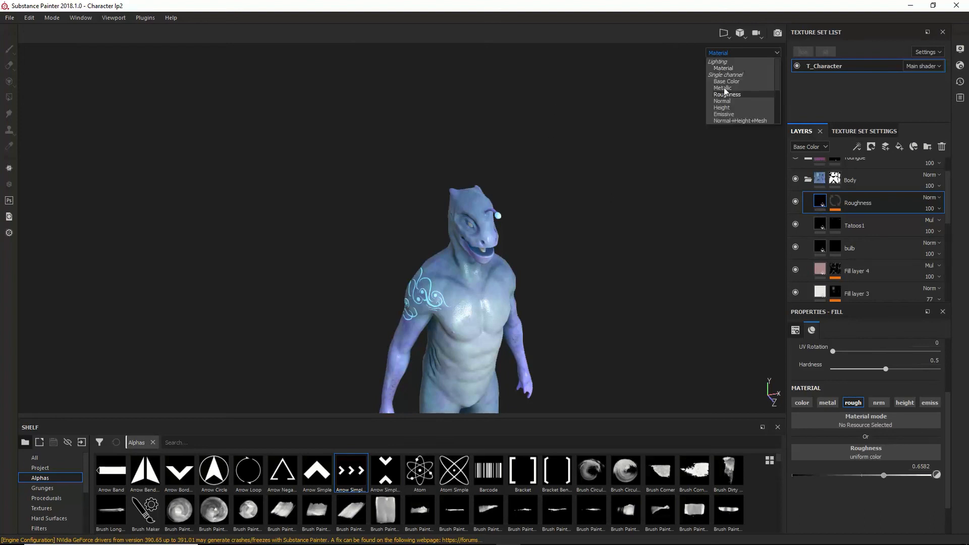
left_click(725, 94)
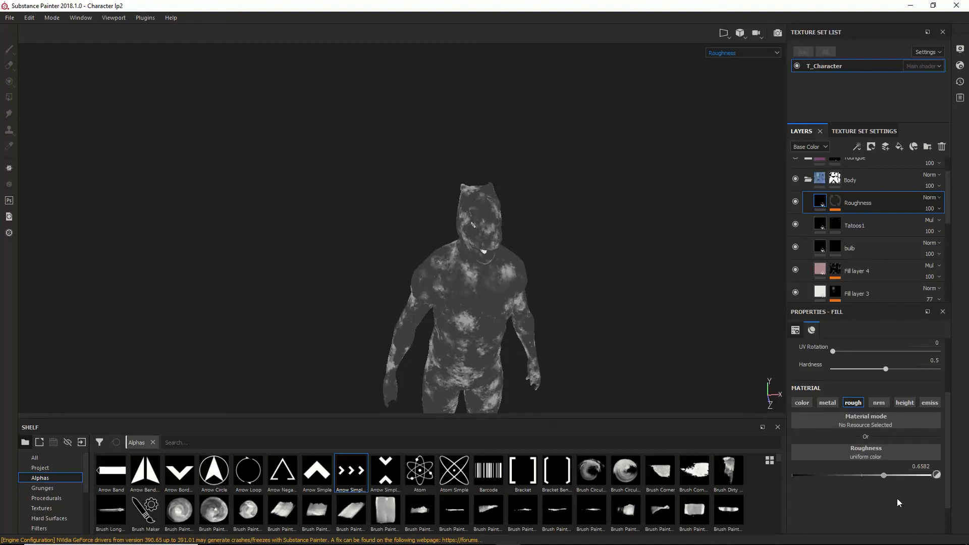
mouse_move(884, 474)
left_mouse_down()
mouse_move(869, 474)
mouse_move(889, 476)
left_mouse_up()
- Try the Multiply and Overlay blend modes on the Roughness layer and restore Normal
left_click(931, 197)
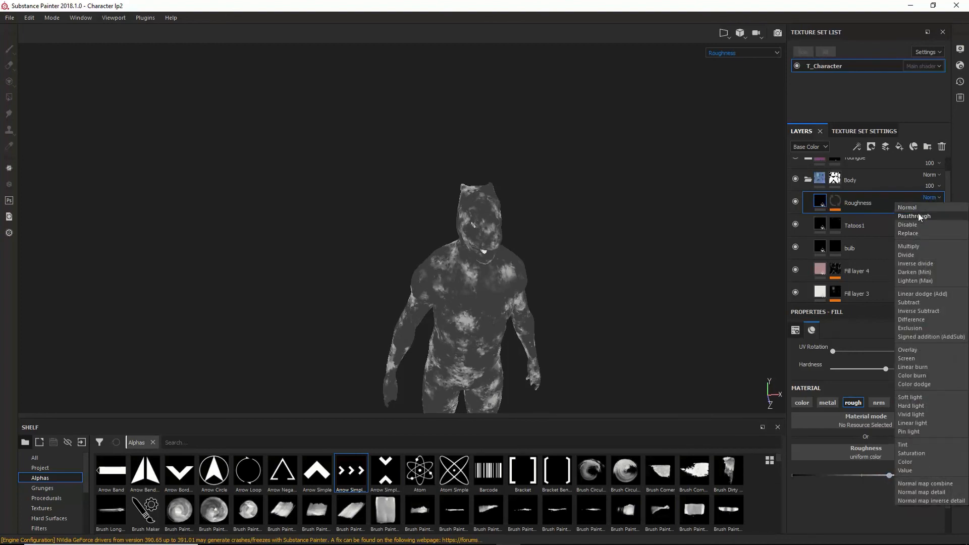
left_click(916, 247)
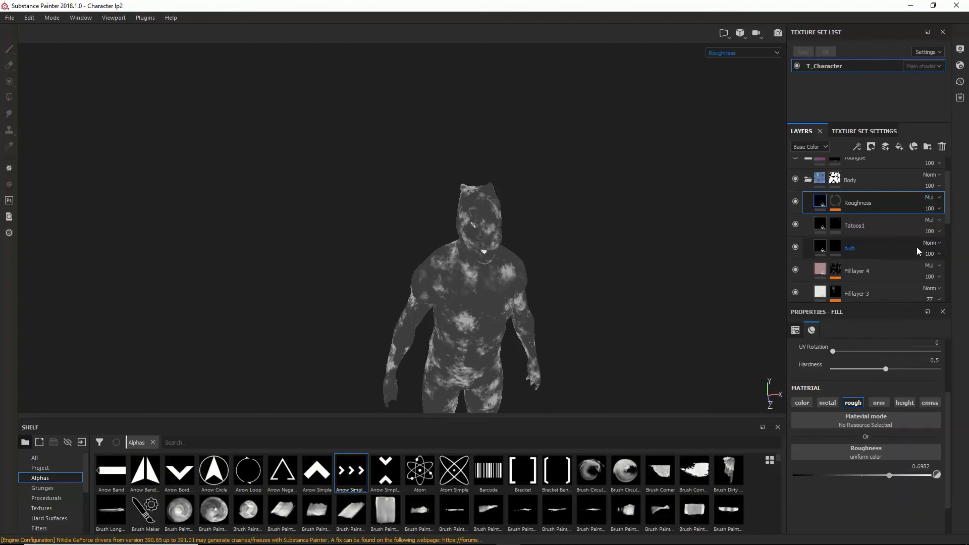
left_click(931, 197)
left_click(931, 197)
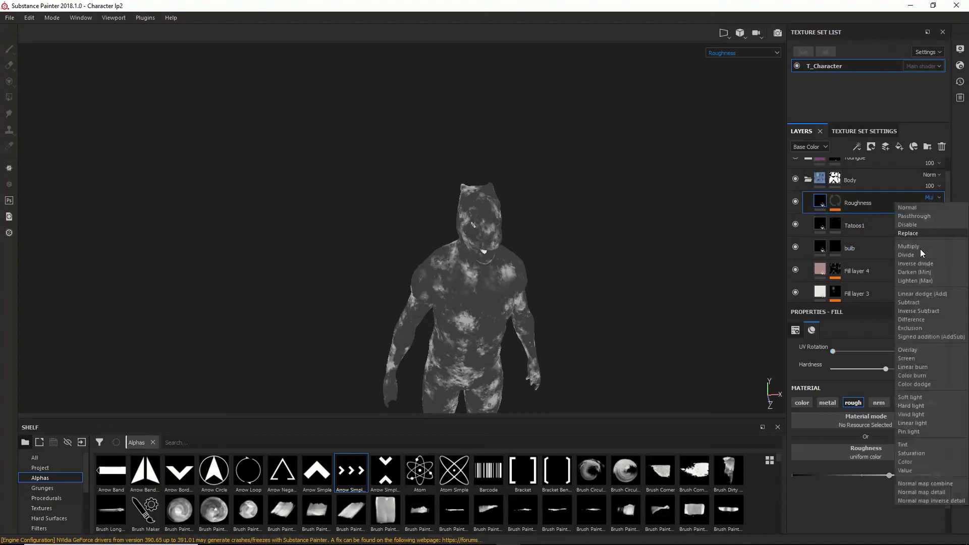
left_click(907, 350)
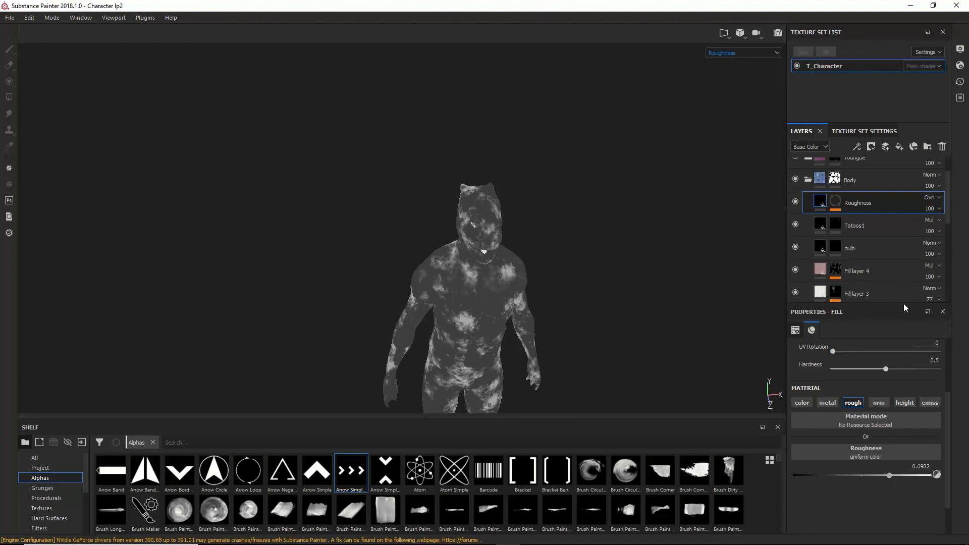
left_click(933, 199)
left_click(916, 209)
- Return to the Material view and compare the body with the Roughness layer hidden and shown under rotated lighting
left_click(746, 59)
left_click(726, 59)
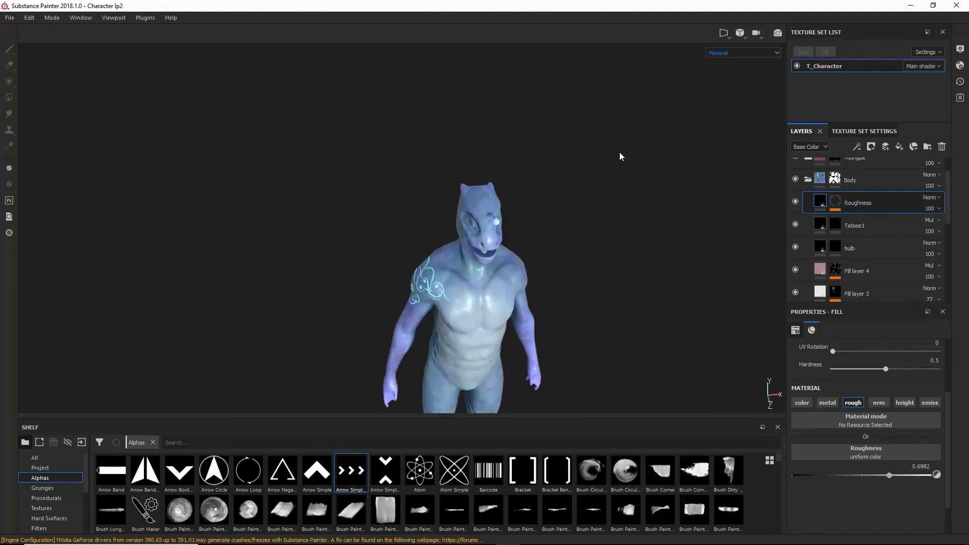
right_click_drag(496, 283, 467, 281, "shift")
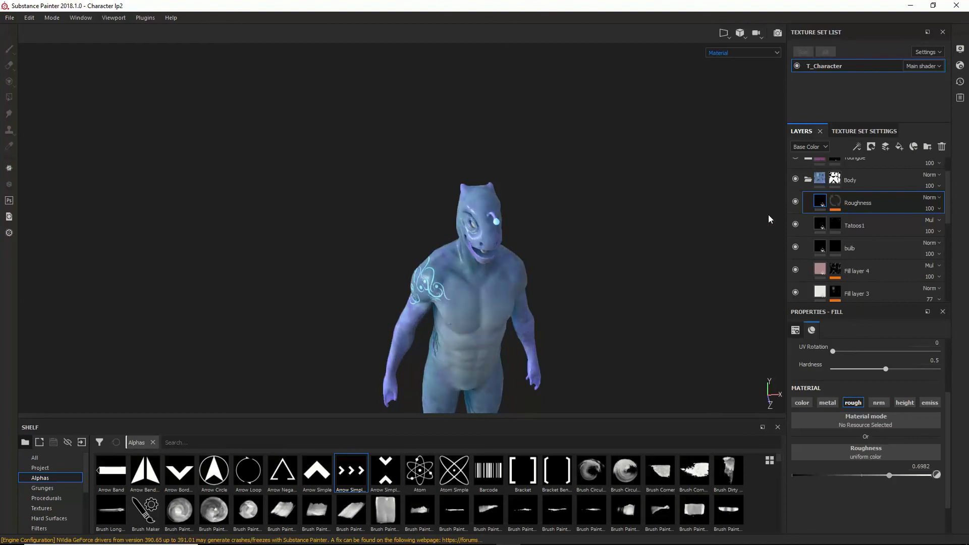
left_click(795, 203)
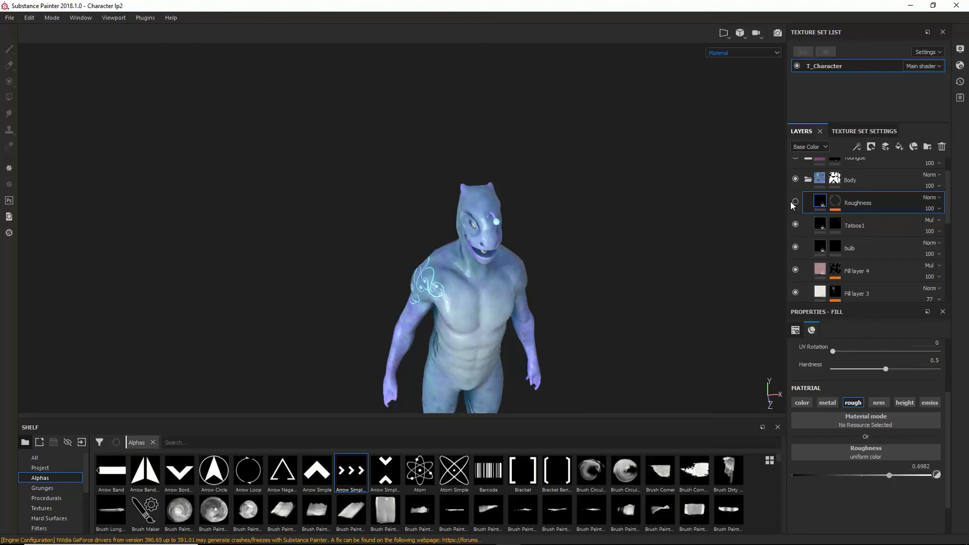
left_click(793, 204)
- Examine the skin's reflections over the whole body, from the head down to the feet, under changed lighting
mouse_move(510, 306)
right_mouse_down("shift")
mouse_move(566, 299)
mouse_move(457, 308)
mouse_move(502, 312)
right_mouse_up("shift")
left_click_drag(502, 313, 521, 313, "alt")
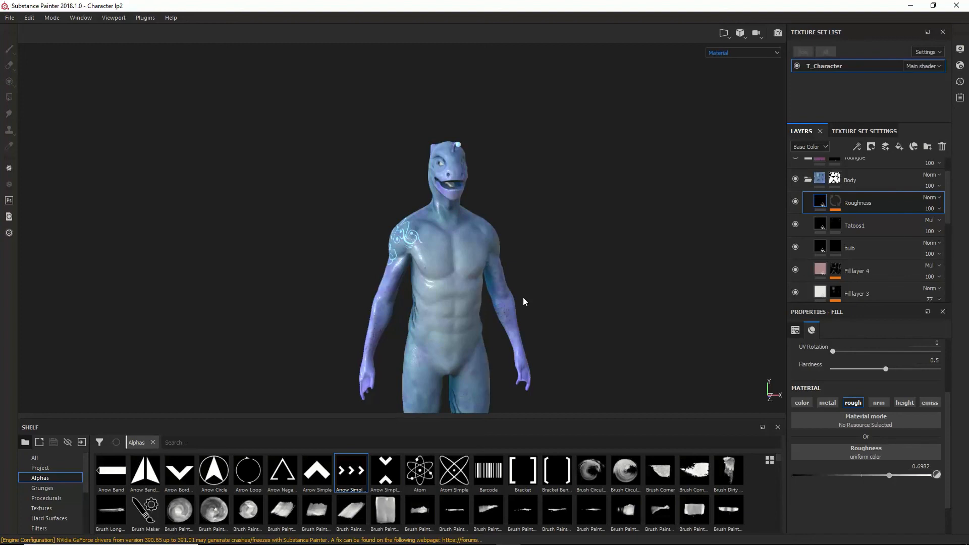
scroll(853, 212, "up", 2)
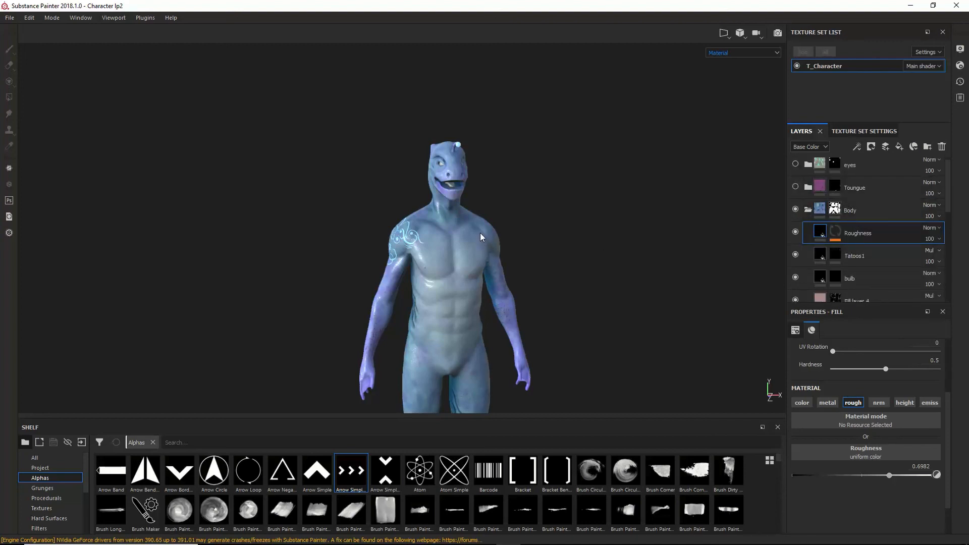
left_click_drag(482, 237, 419, 186, "alt")
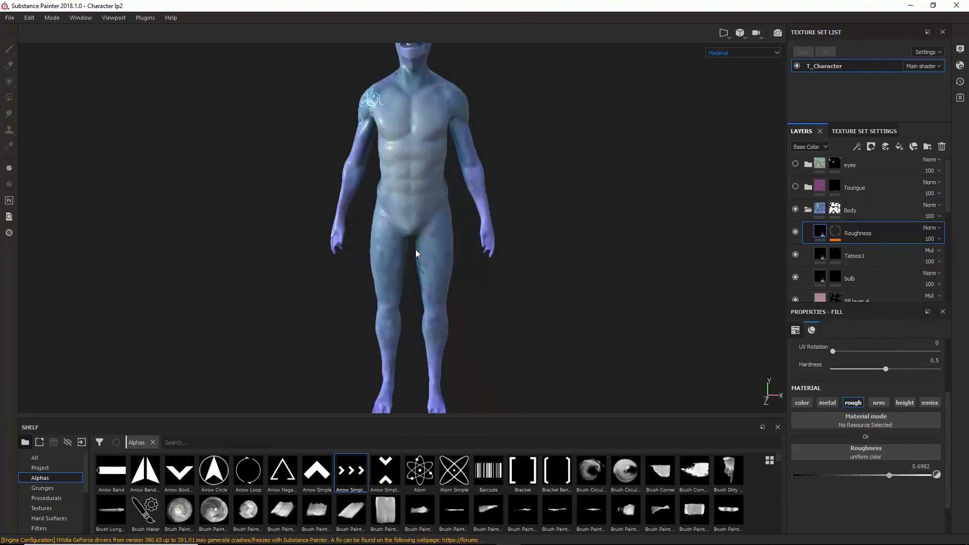
right_click_drag(418, 185, 404, 255, "alt")
left_click_drag(404, 255, 511, 344, "alt")
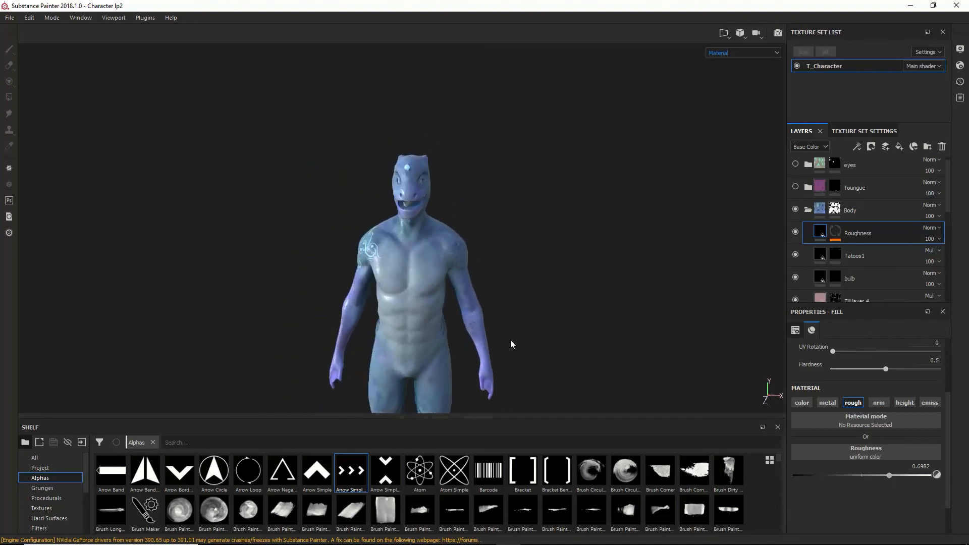
- Try a green base color with hue 0.353 on the Base layer, check the body from several sides and restore the blue
scroll(823, 284, "down", 10)
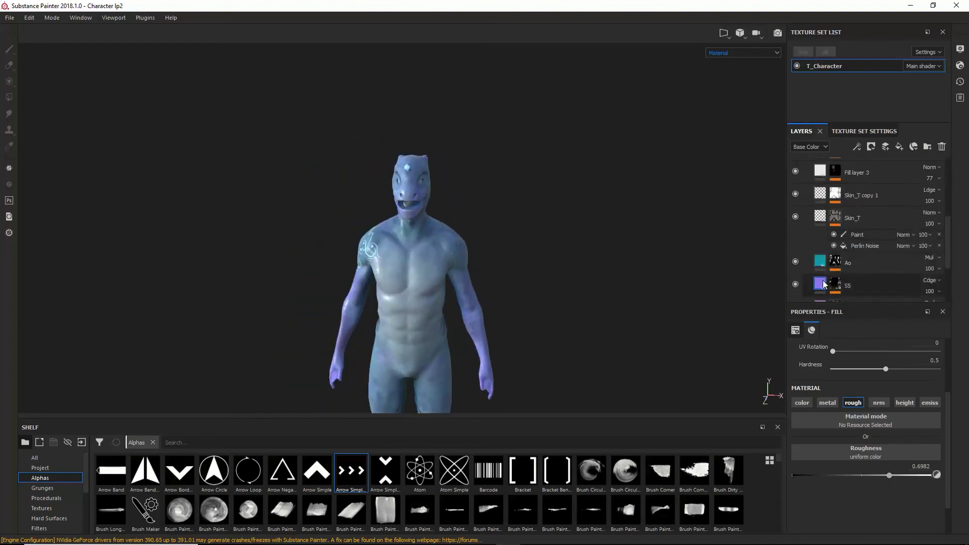
scroll(824, 284, "down", 1)
left_click(835, 266)
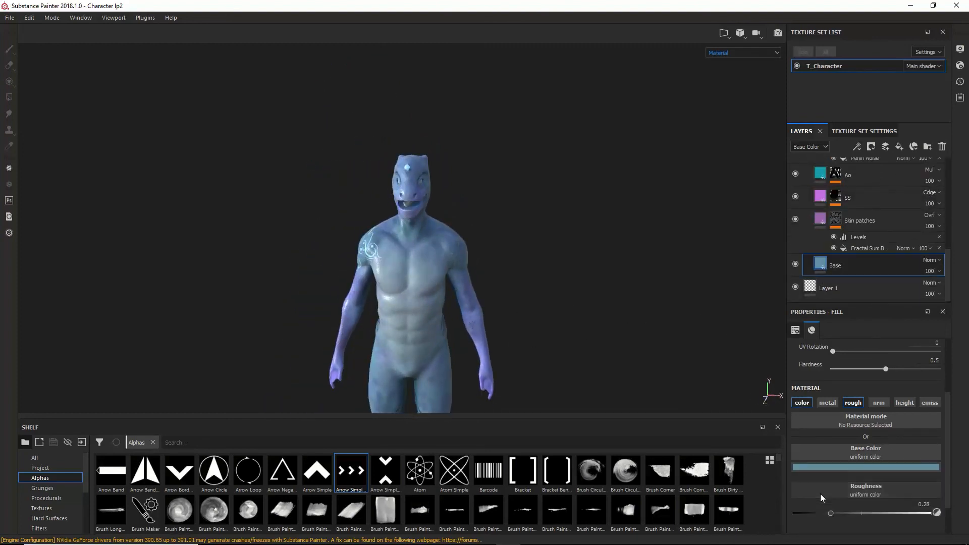
left_click(826, 467)
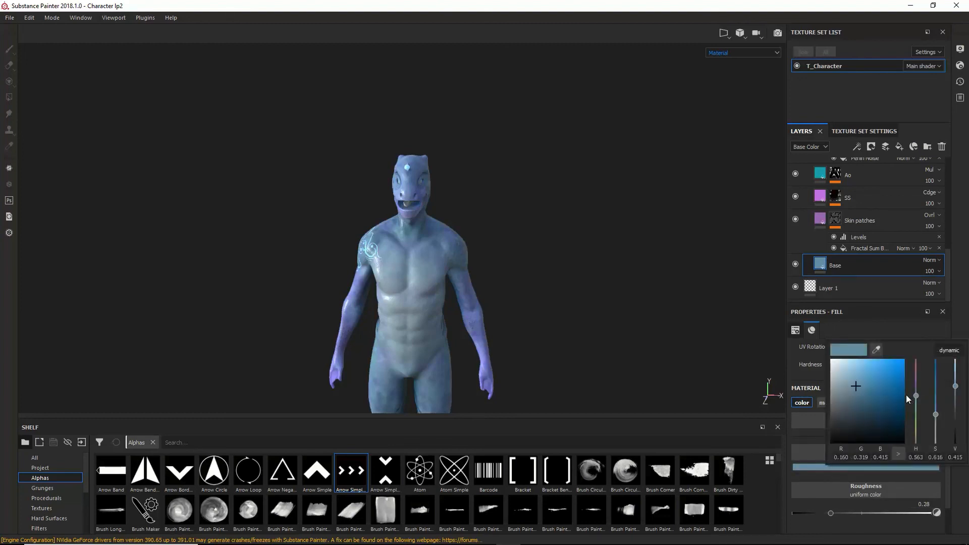
left_click_drag(915, 392, 911, 413)
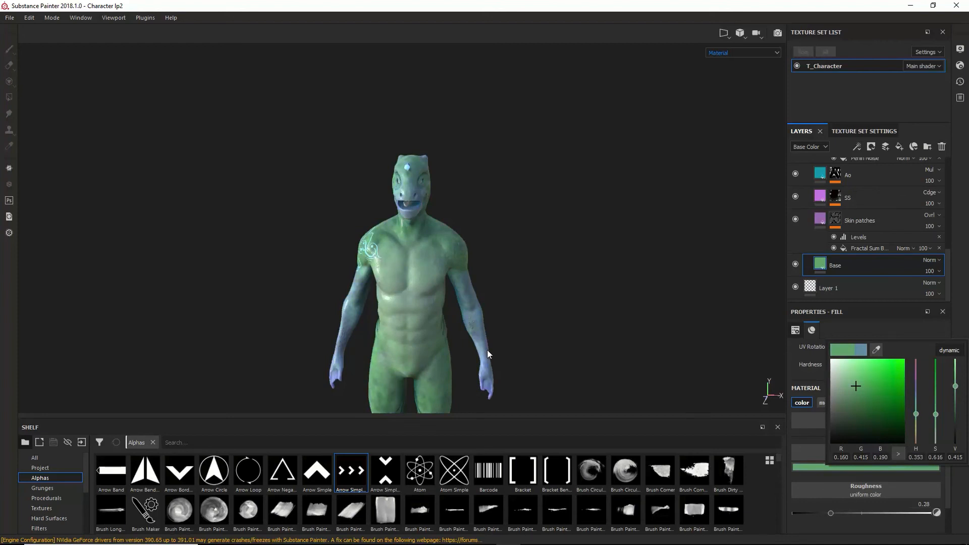
left_click(509, 333)
left_click_drag(510, 333, 689, 326, "alt")
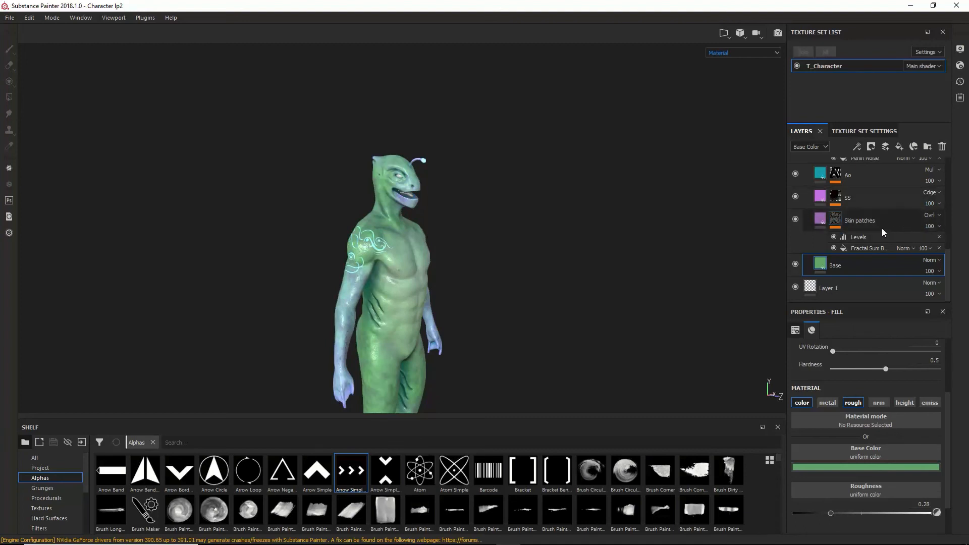
left_click_drag(384, 303, 351, 307, "alt")
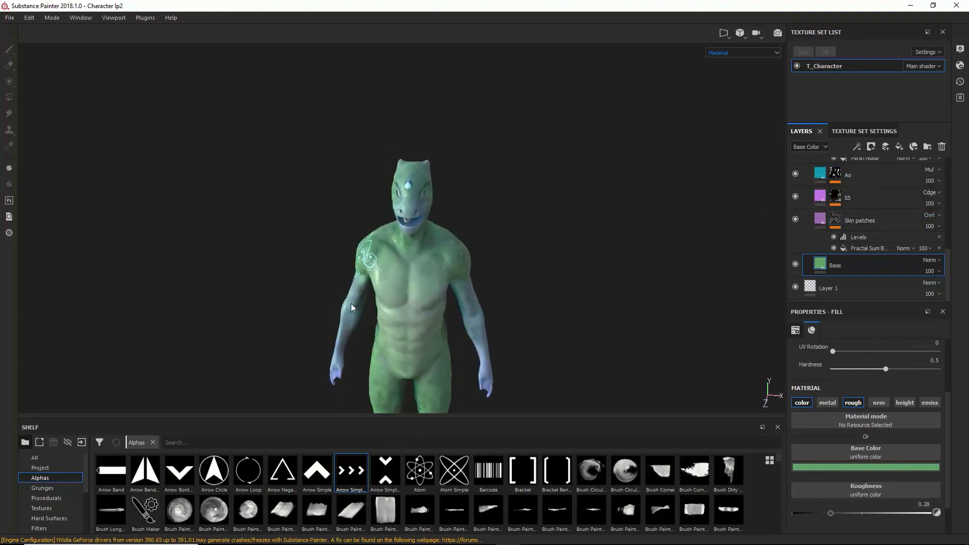
left_click_drag(575, 304, 705, 263, "alt")
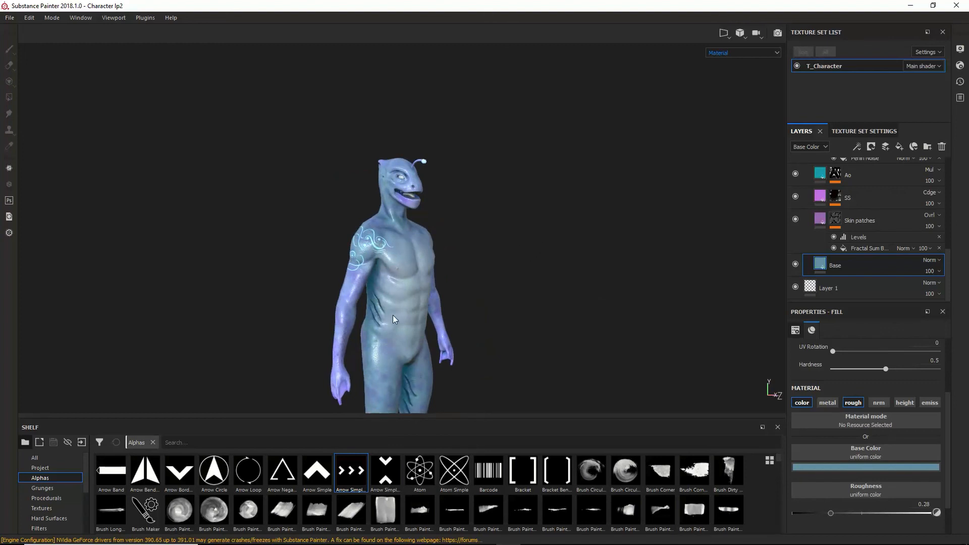
- Collapse the Body folder, and make the Toungue folder visible and expand it
scroll(849, 198, "up", 5)
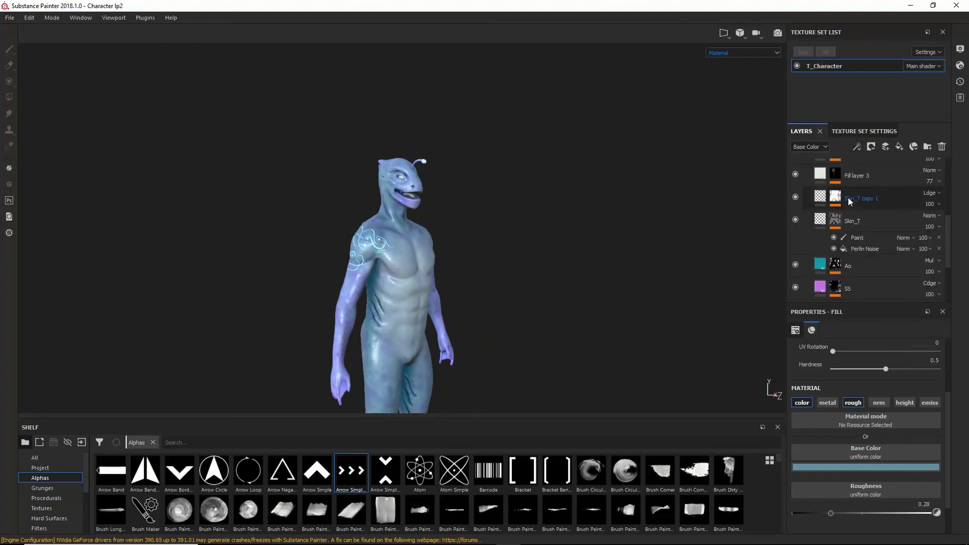
scroll(838, 198, "up", 5)
left_click(808, 214)
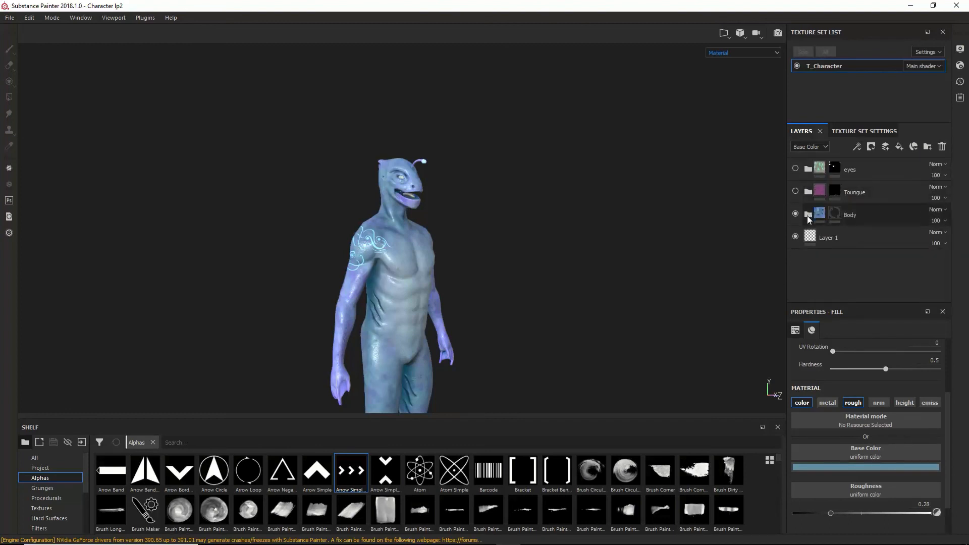
left_click_drag(454, 193, 428, 196, "alt")
right_click_drag(434, 198, 633, 232, "alt")
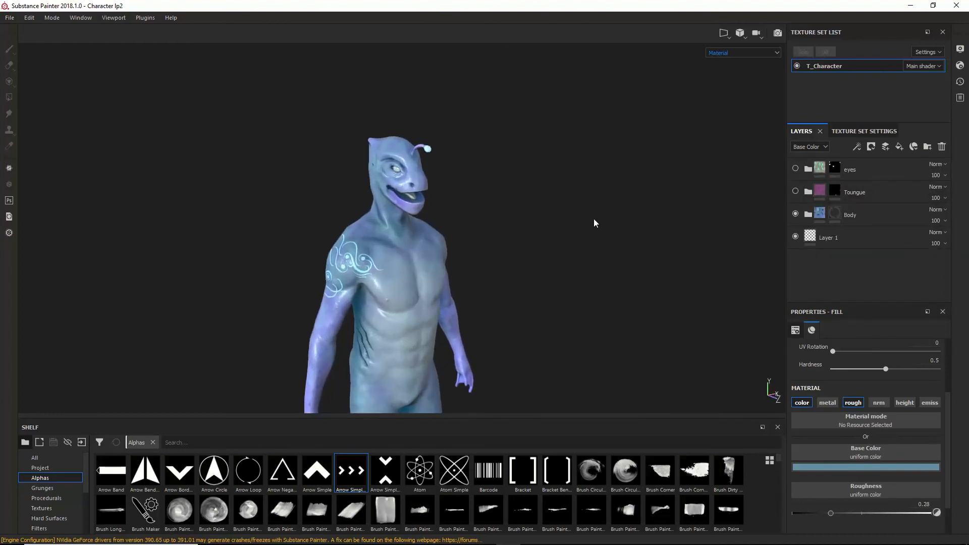
middle_click_drag(556, 217, 544, 264, "alt")
left_click(796, 191)
left_click(807, 192)
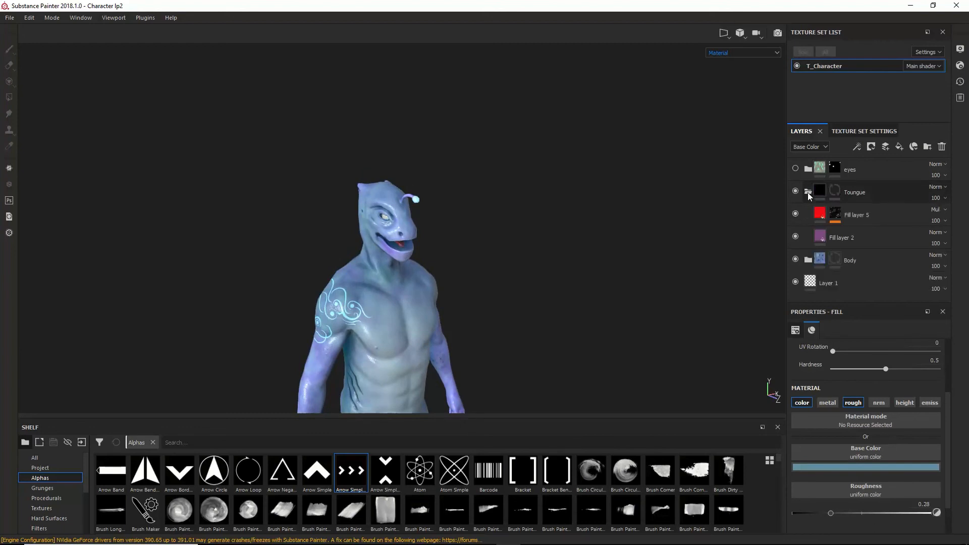
- Examine the tongue up close along with the fills of Fill layer 2 and Fill layer 5 and the latter's Dripping Rust mask
left_click(814, 240)
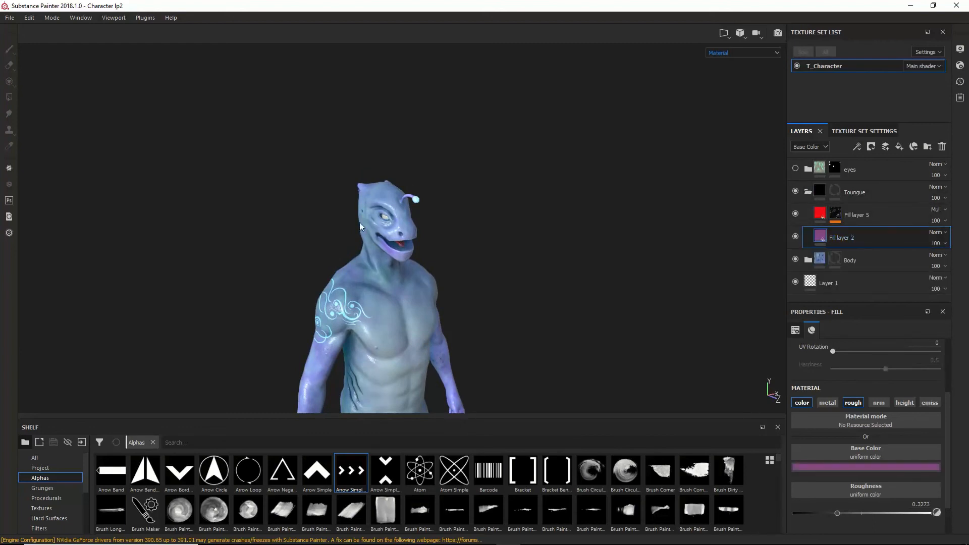
left_click_drag(360, 222, 383, 262, "alt")
right_click_drag(383, 262, 692, 310, "alt")
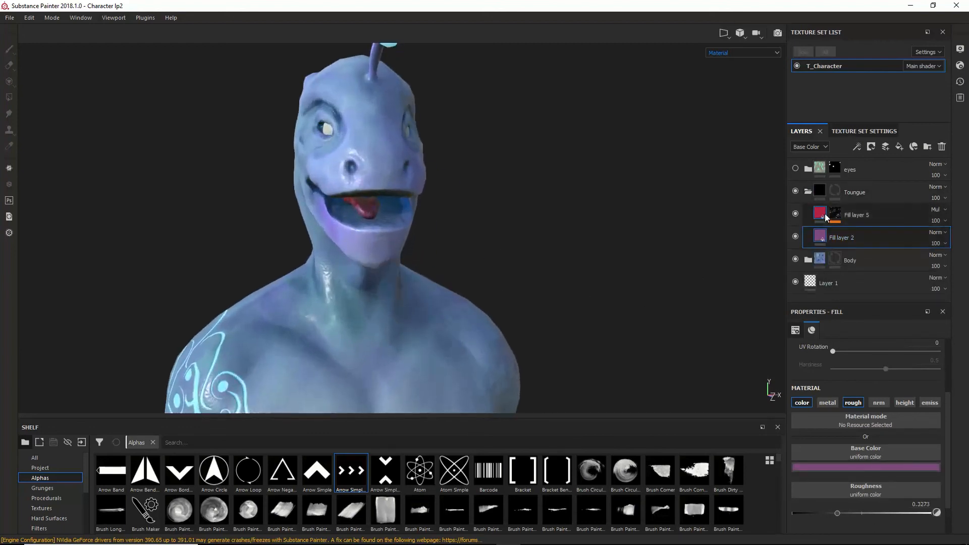
left_click(823, 216)
left_click(834, 214)
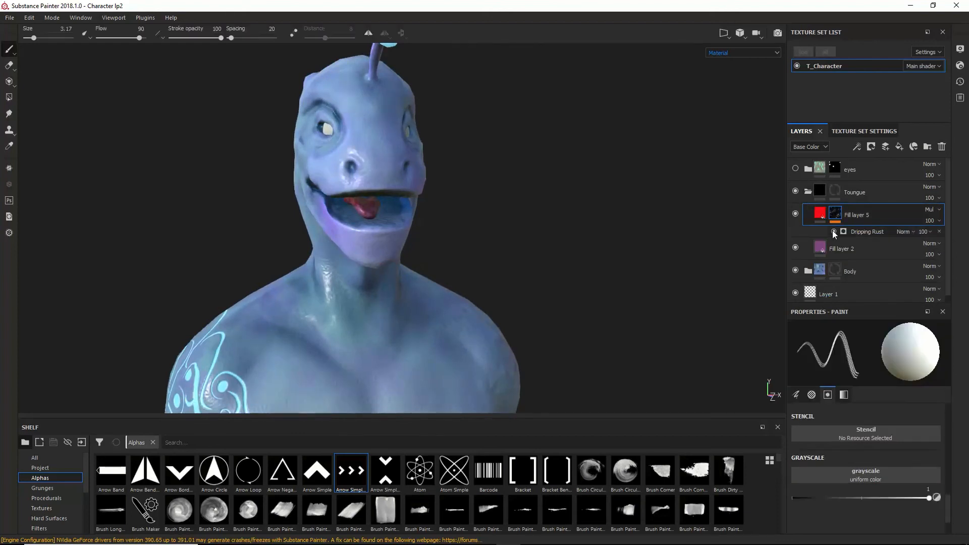
scroll(831, 432, "up", 3)
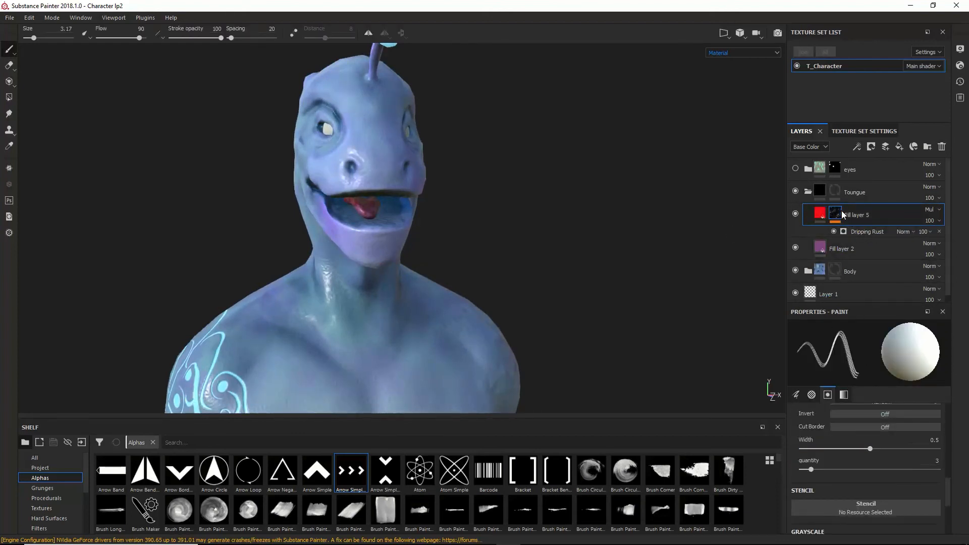
left_click_drag(372, 232, 374, 218, "alt")
scroll(373, 218, "up", 5)
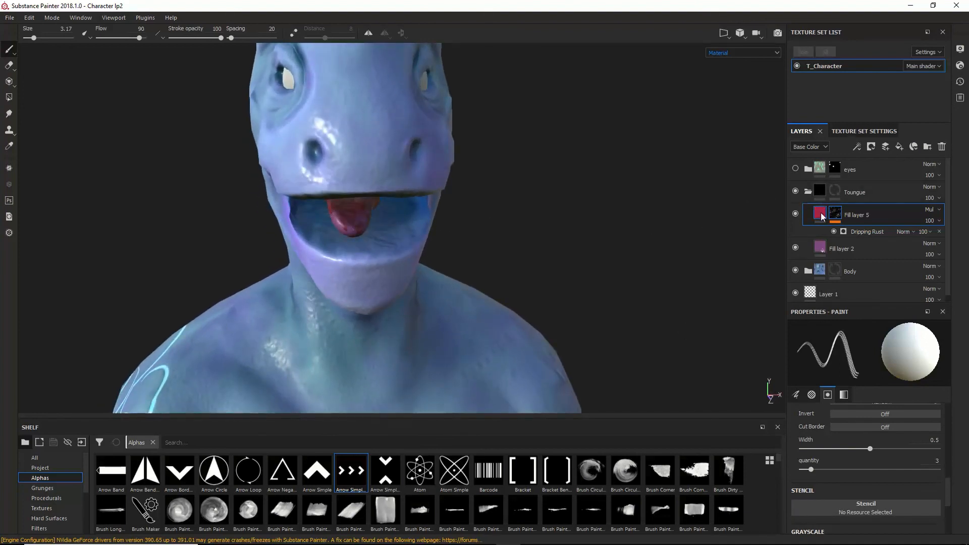
left_click(819, 213)
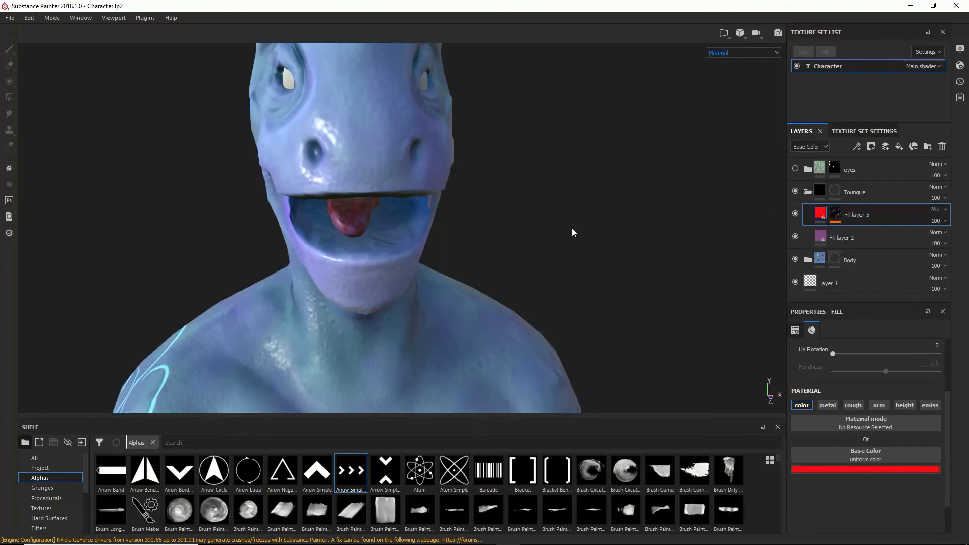
- Collapse the Toungue folder, expand the eyes folder, and make it visible with Fill layer 7 shown and Fill layer 1 hidden
left_click(807, 191)
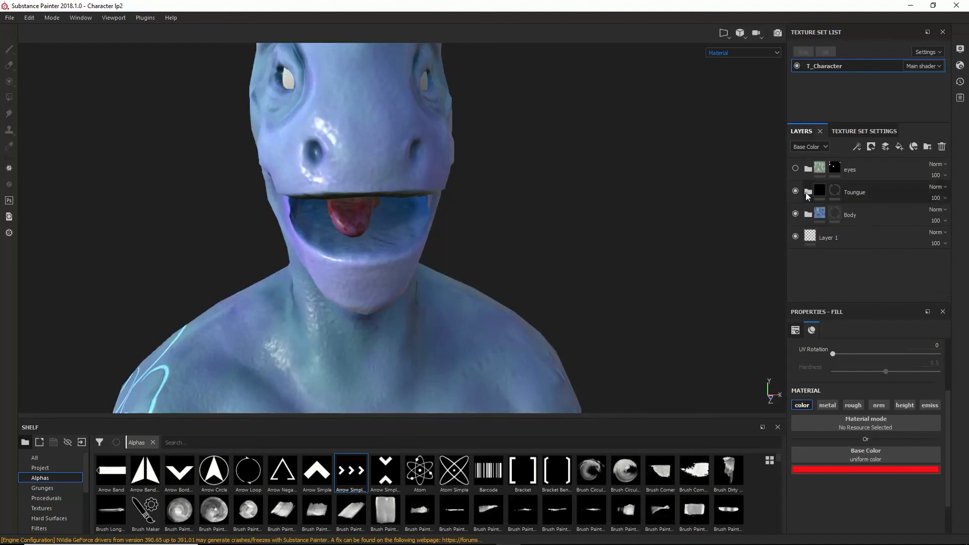
left_click(806, 169)
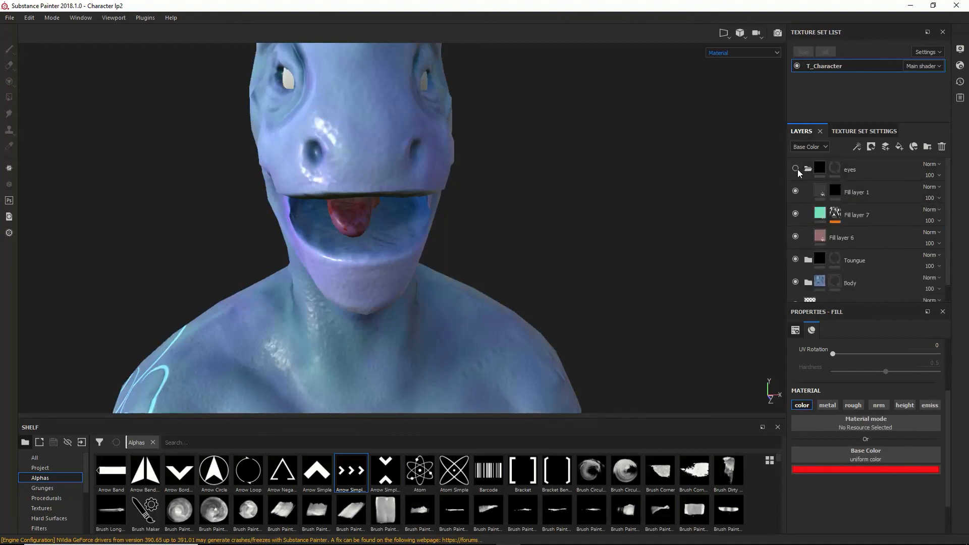
left_click(819, 212)
left_click_drag(733, 230, 622, 292, "alt")
scroll(622, 277, "up", 5)
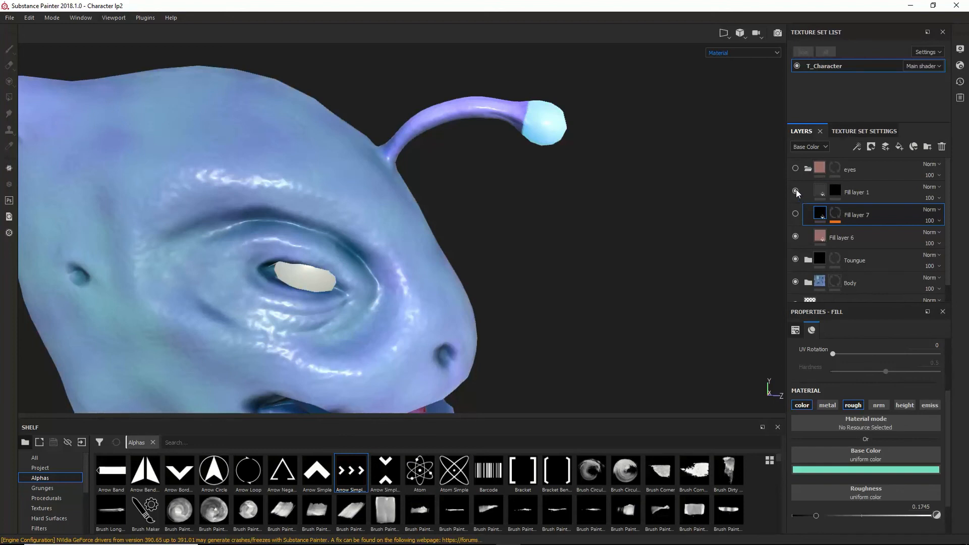
left_click(795, 214)
left_click_drag(497, 265, 423, 289, "alt")
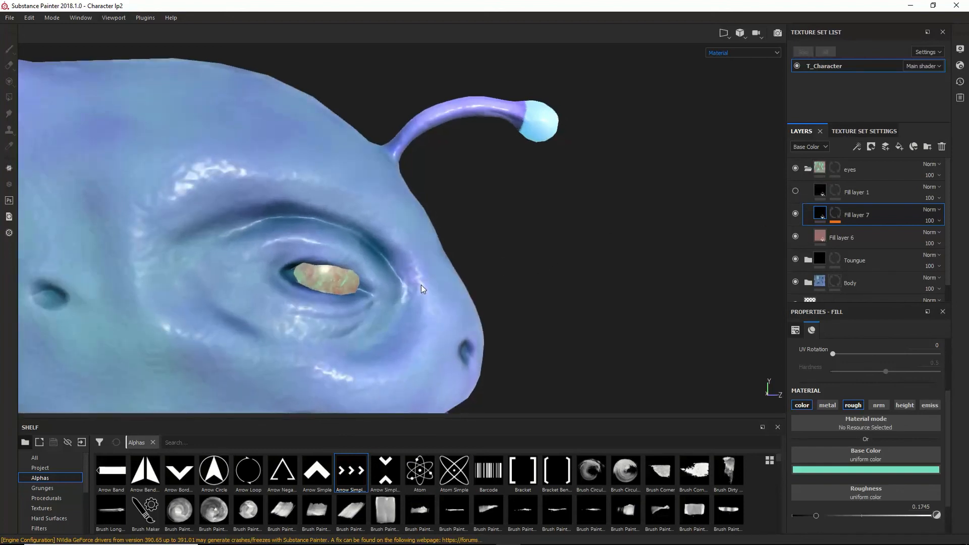
scroll(422, 289, "down", 2)
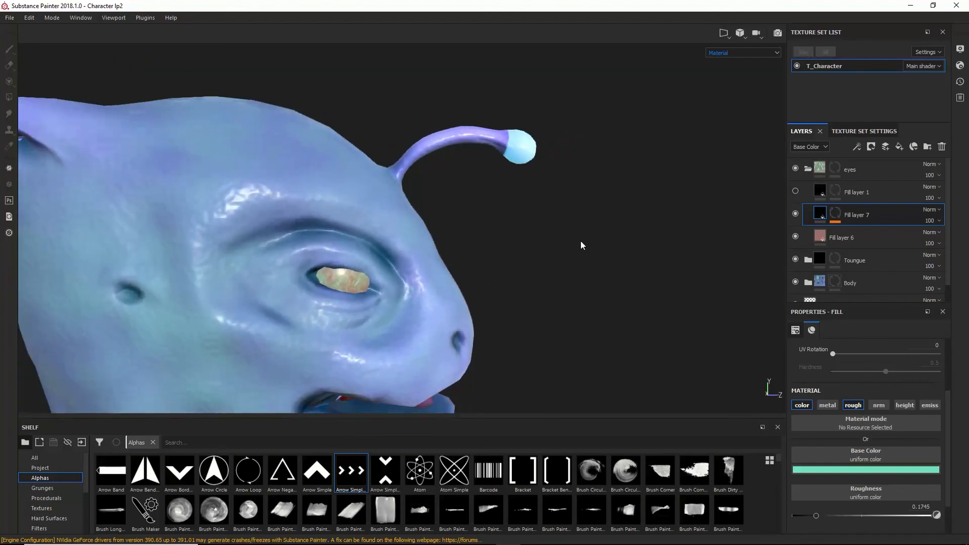
scroll(327, 283, "up", 3)
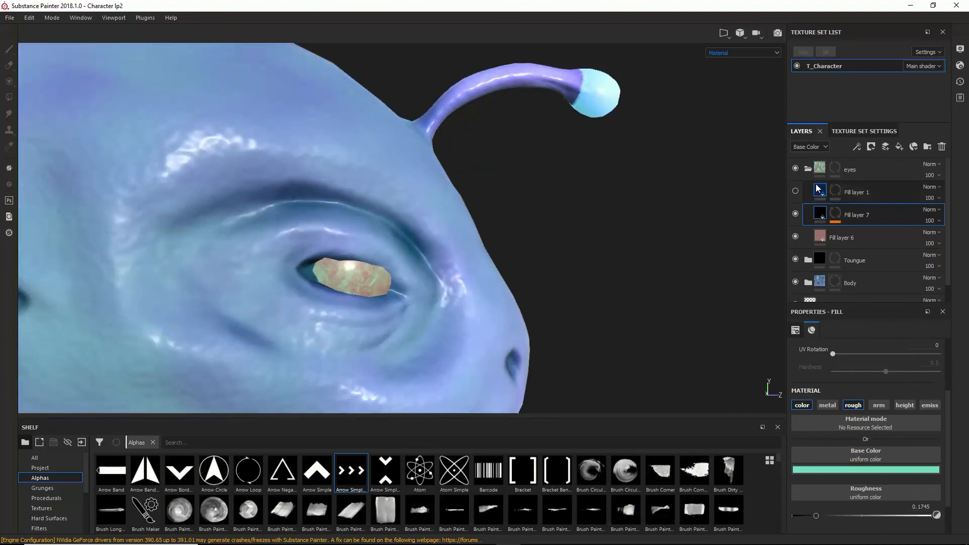
- Examine Fill layer 7's base color and the Dirt generator settings on its mask
left_click(818, 194)
left_click(820, 216)
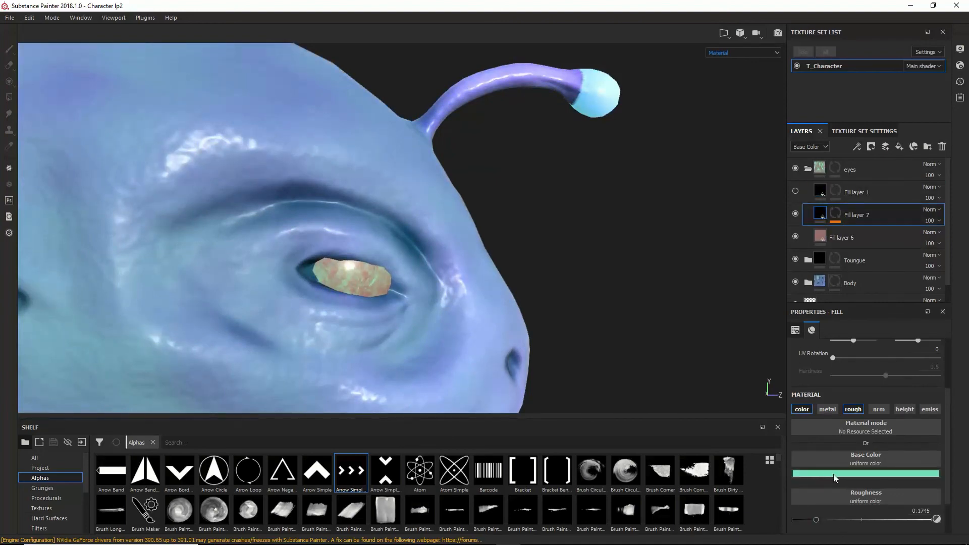
left_click(846, 474)
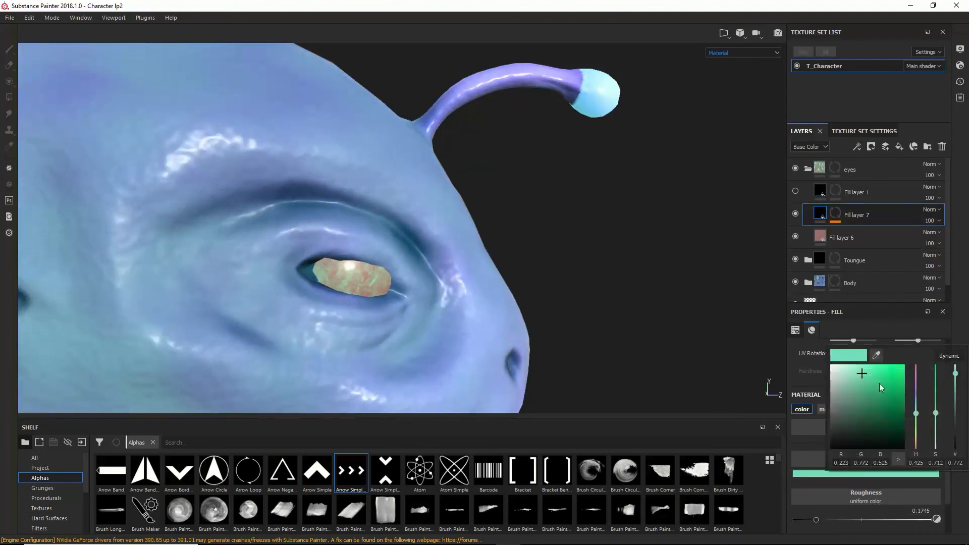
left_click(842, 223)
scroll(854, 494, "up", 1)
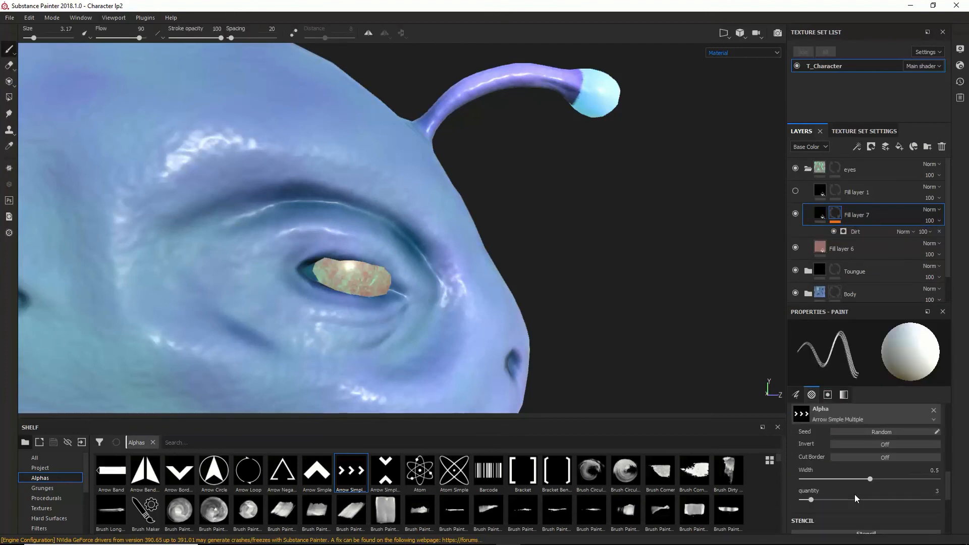
left_click(857, 231)
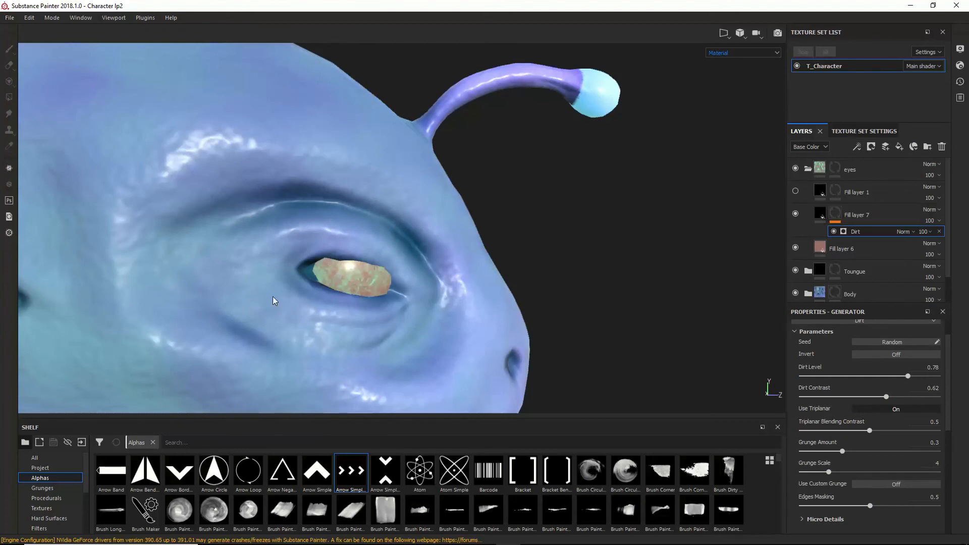
left_click(835, 217)
left_click(821, 216)
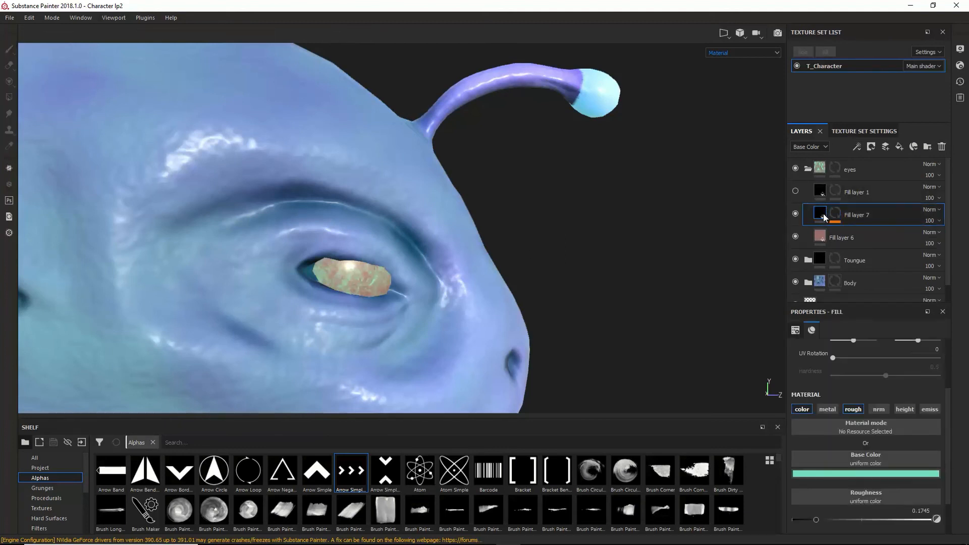
- Check the eye with Fill layer 1 toggled on and off, and view the fill properties of Fill layers 6 and 7
left_click(795, 191)
left_click(795, 192)
left_click(819, 235)
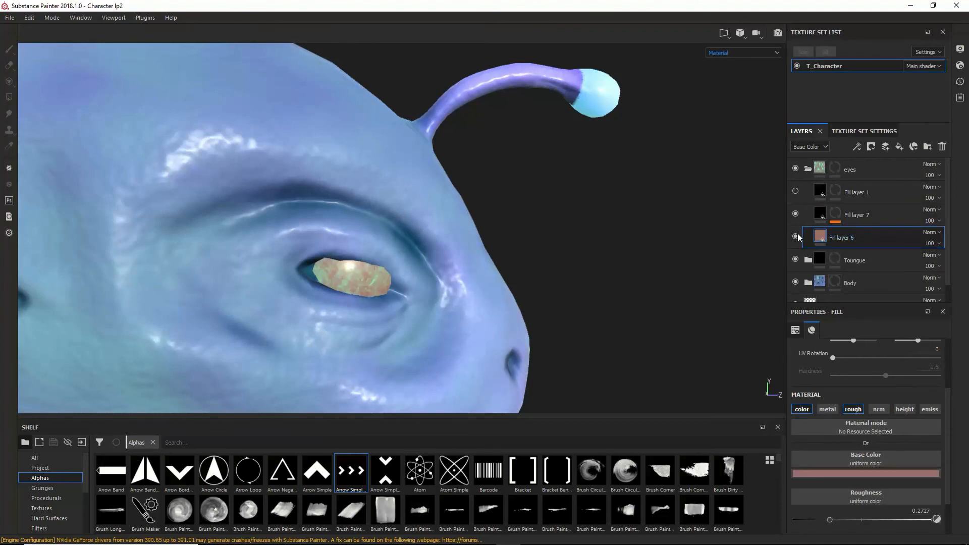
left_click(821, 213)
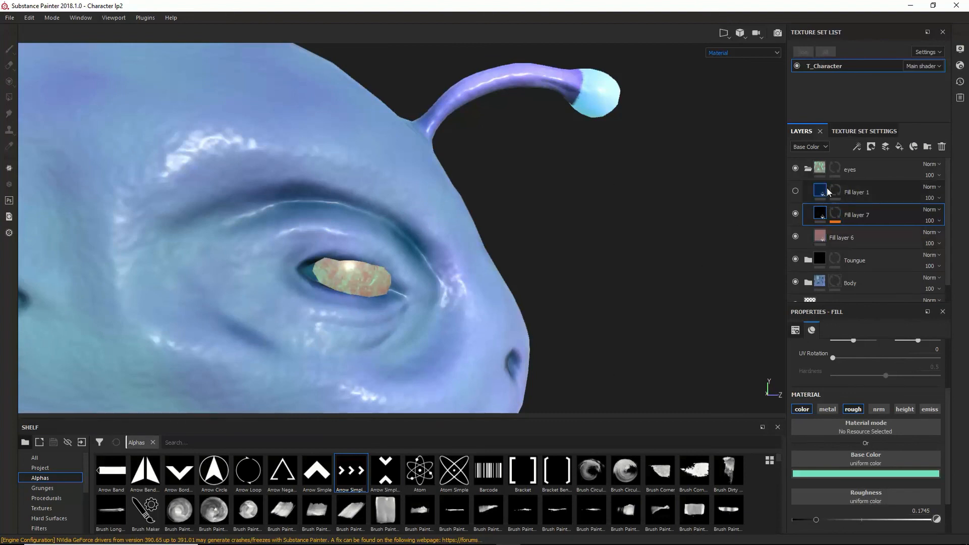
- Make Fill layer 1 visible, select its mask for painting and enlarge the shelf
left_click(795, 191)
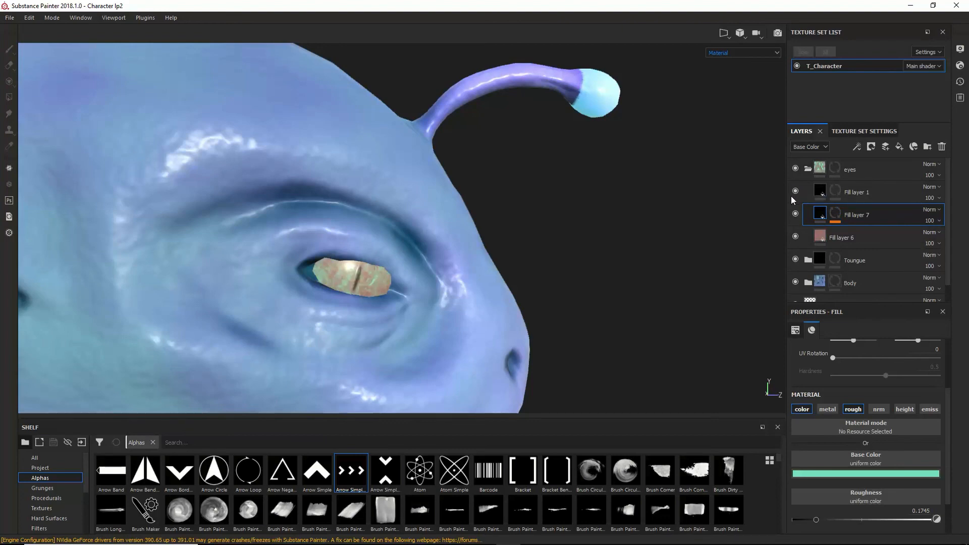
left_click(834, 190)
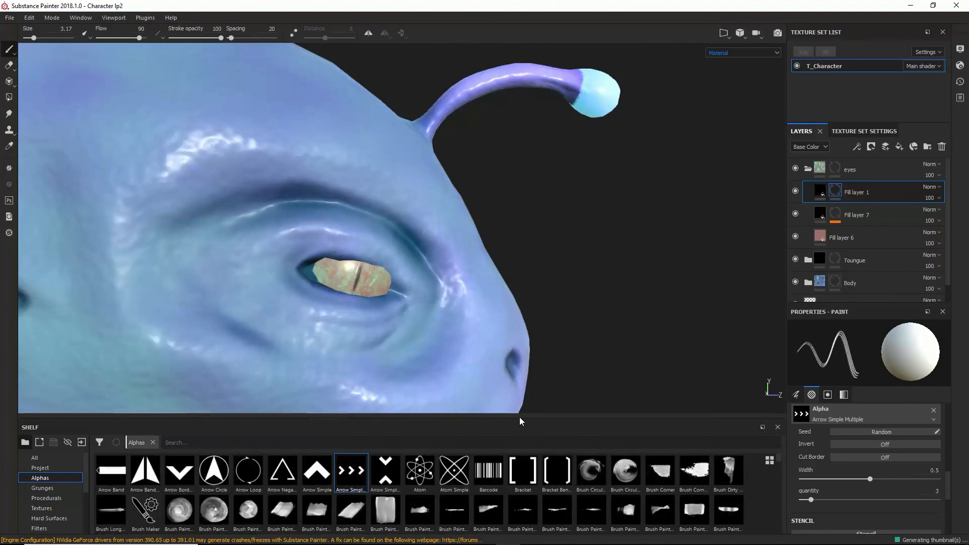
left_click_drag(518, 418, 518, 381)
- Choose the Shape Circle Squeeze alpha for the brush and set its Squeeze to 0.23
scroll(458, 478, "down", 3)
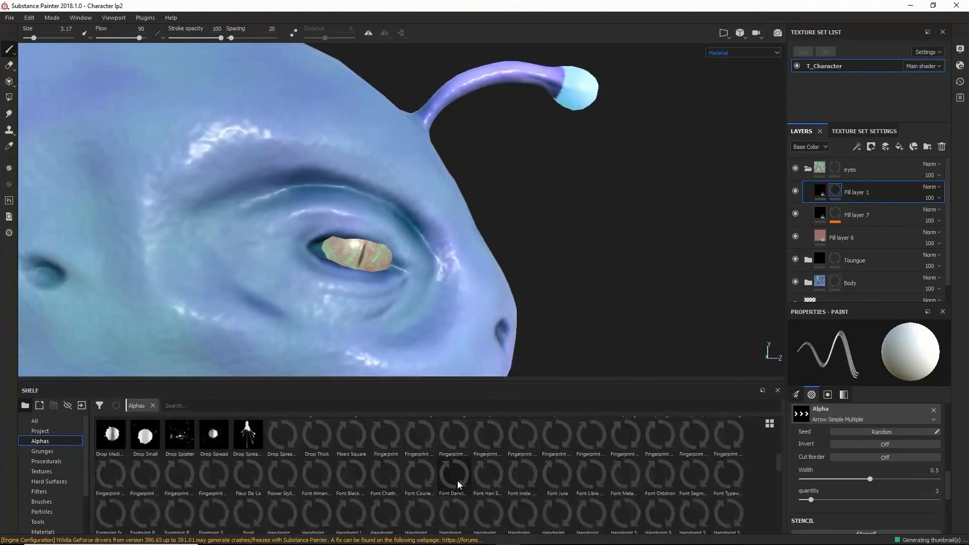
left_click_drag(777, 443, 768, 502)
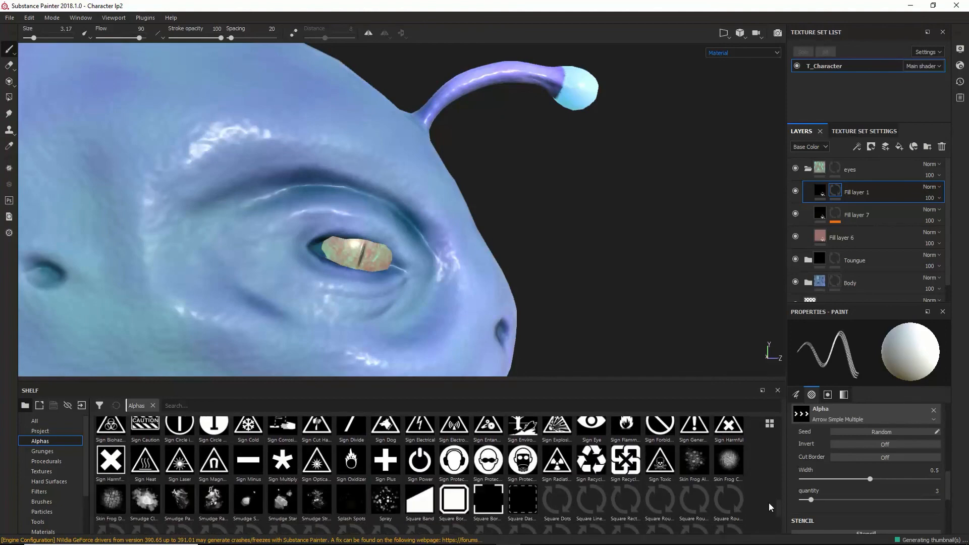
left_click_drag(769, 504, 767, 519)
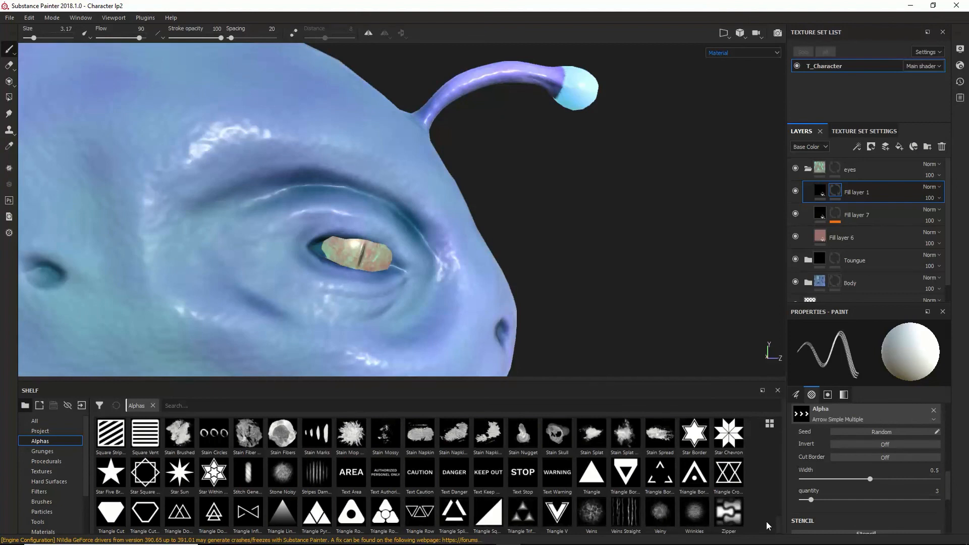
left_click_drag(765, 525, 765, 500)
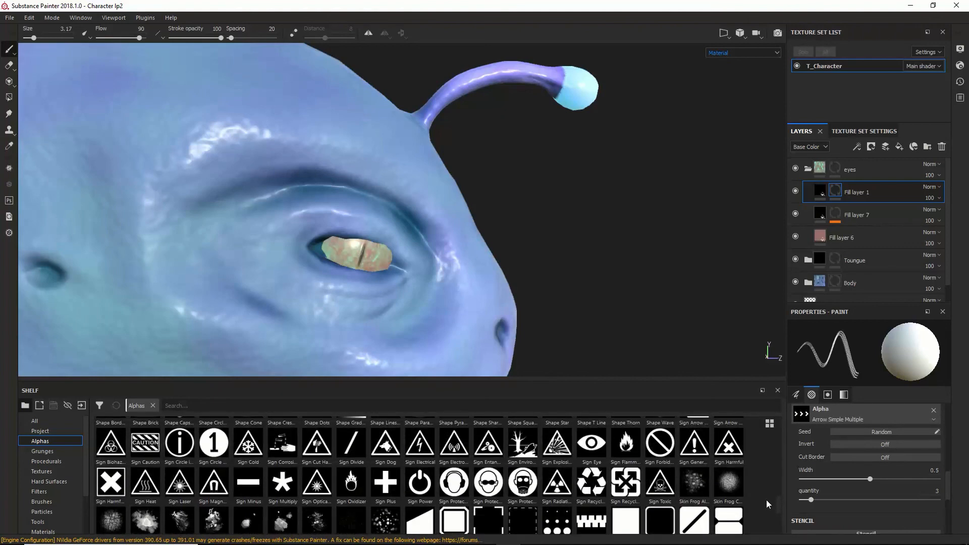
left_click_drag(766, 500, 765, 505)
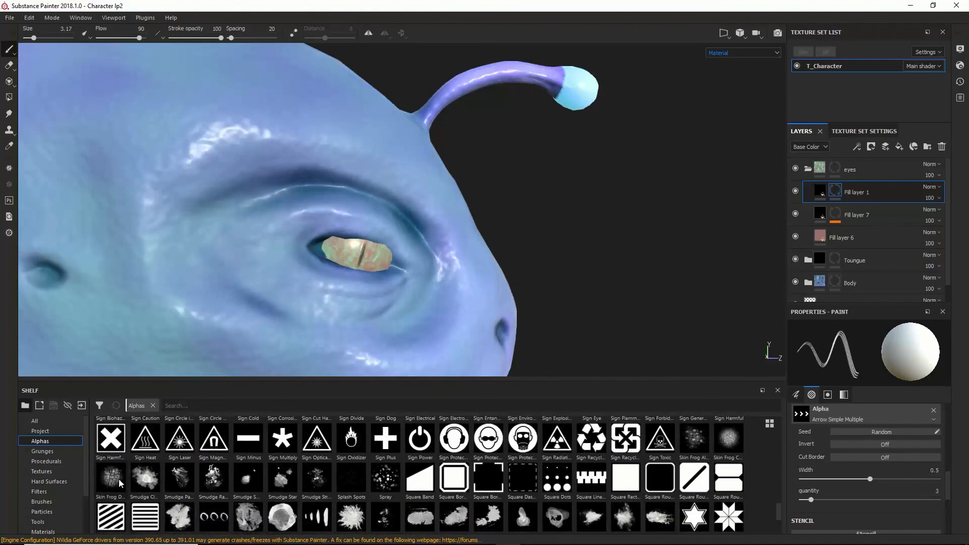
mouse_move(118, 483)
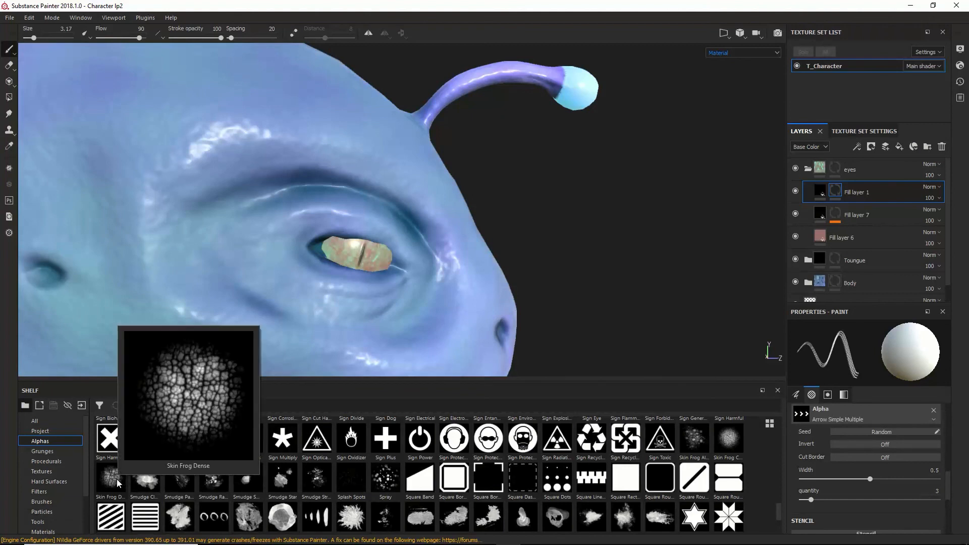
mouse_move(682, 441)
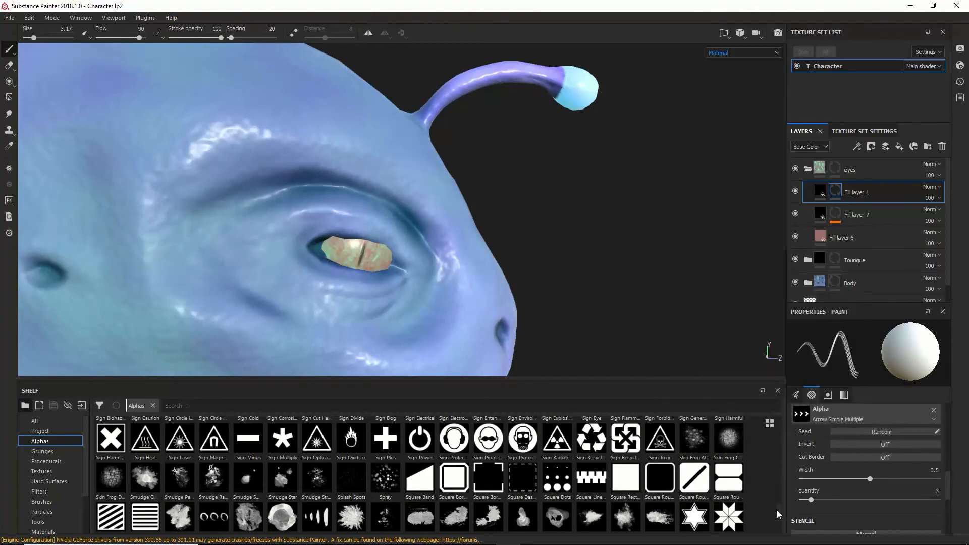
left_click_drag(776, 509, 778, 494)
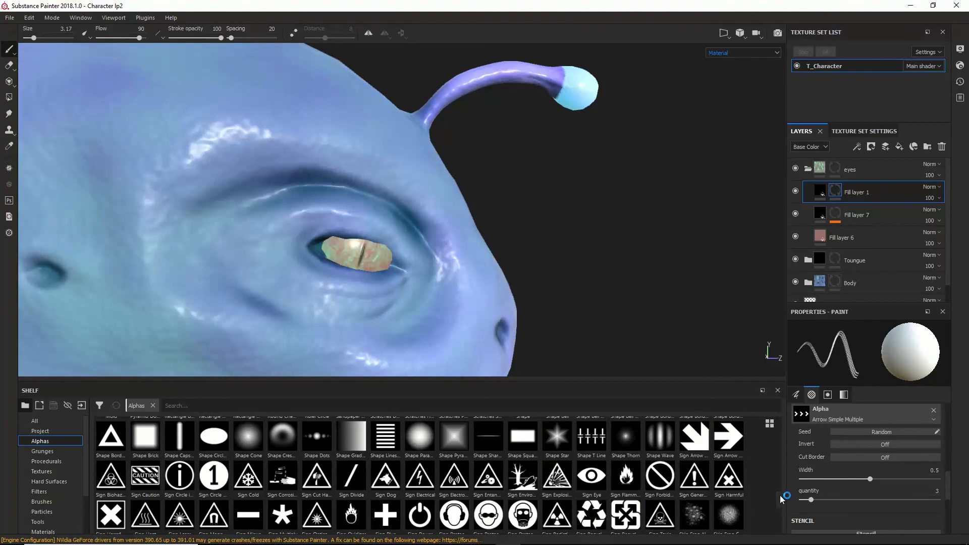
left_click(208, 440)
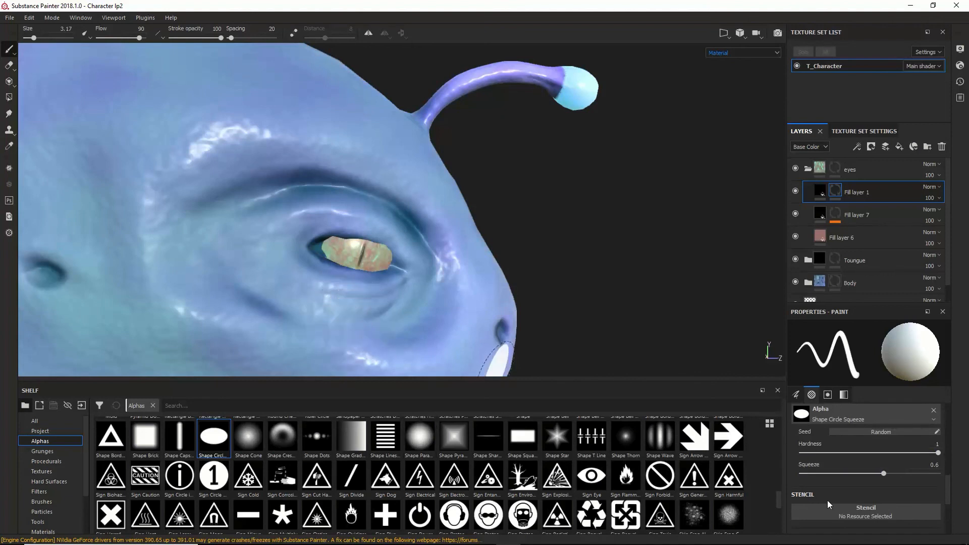
left_click_drag(872, 473, 833, 474)
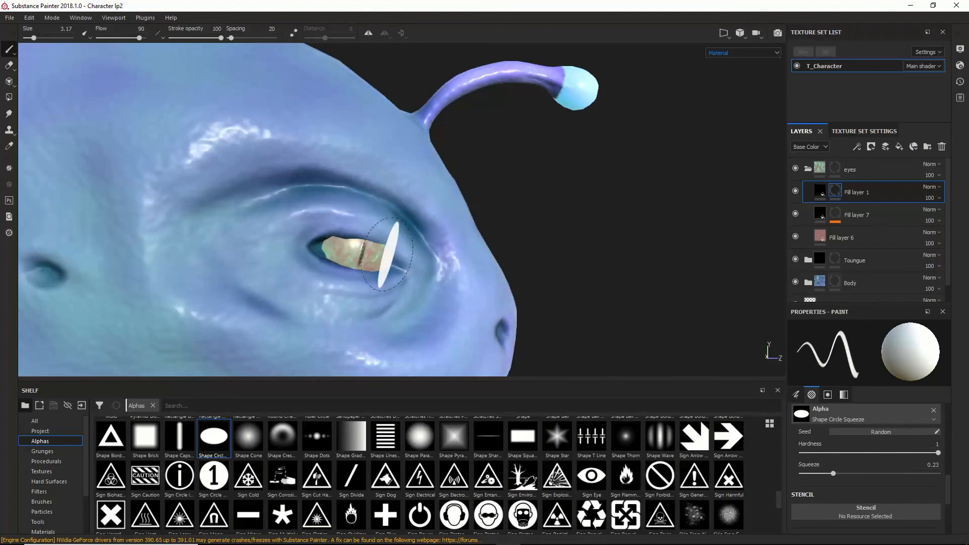
- Examine the eye up close, followed by the textured head and body from several sides
left_click_drag(487, 237, 400, 202, "alt")
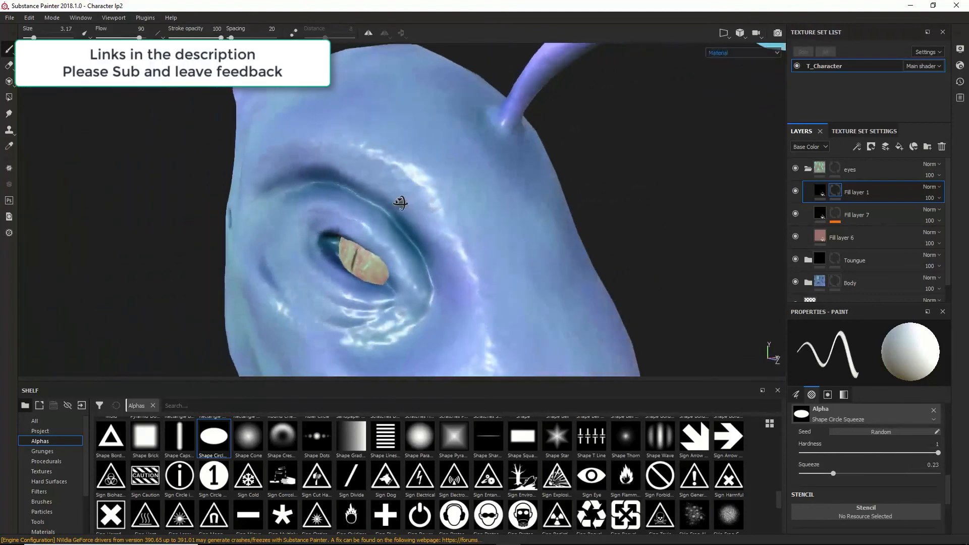
right_click_drag(242, 217, 451, 189, "alt")
left_click_drag(451, 188, 550, 260, "alt")
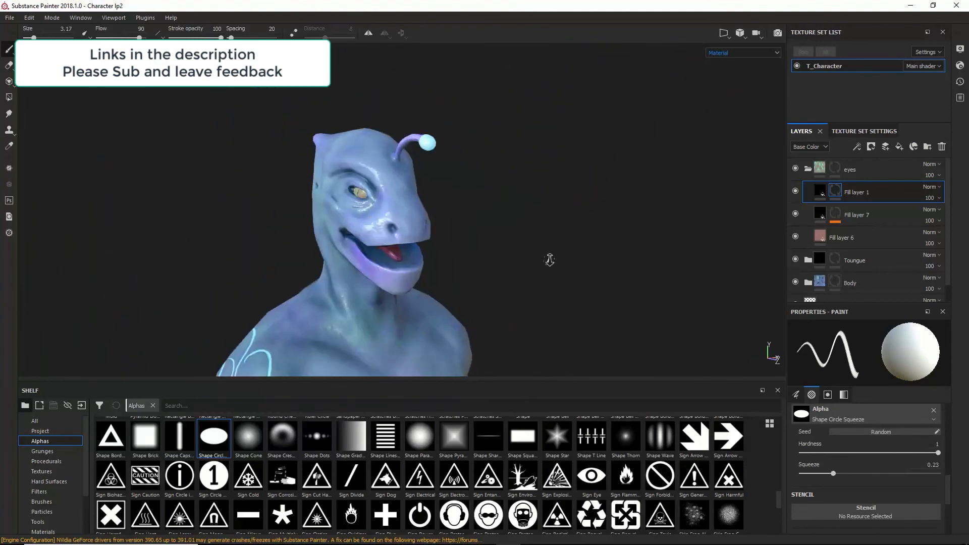
right_click_drag(549, 259, 495, 271, "alt")
left_click_drag(495, 271, 433, 191, "alt")
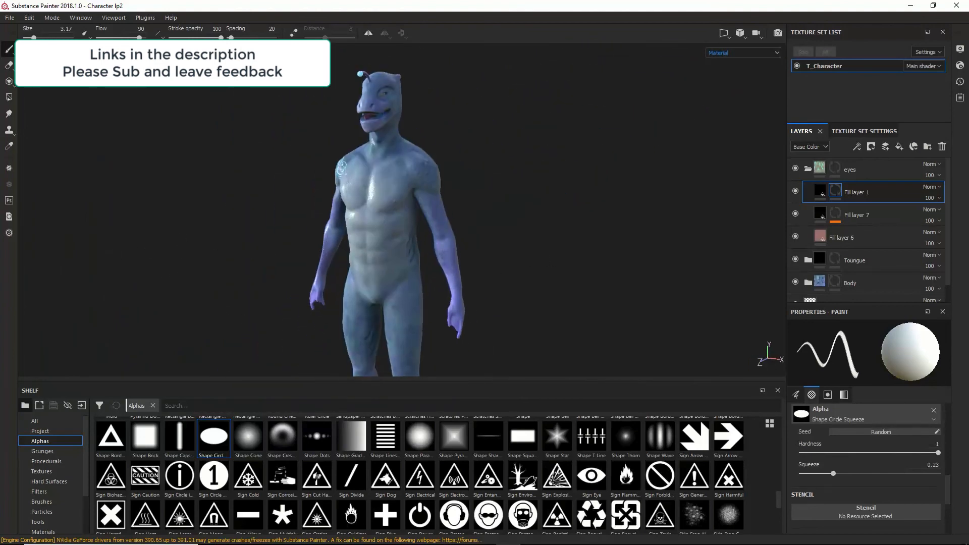
middle_click_drag(433, 192, 351, 308, "alt")
left_click_drag(351, 308, 406, 284, "alt")
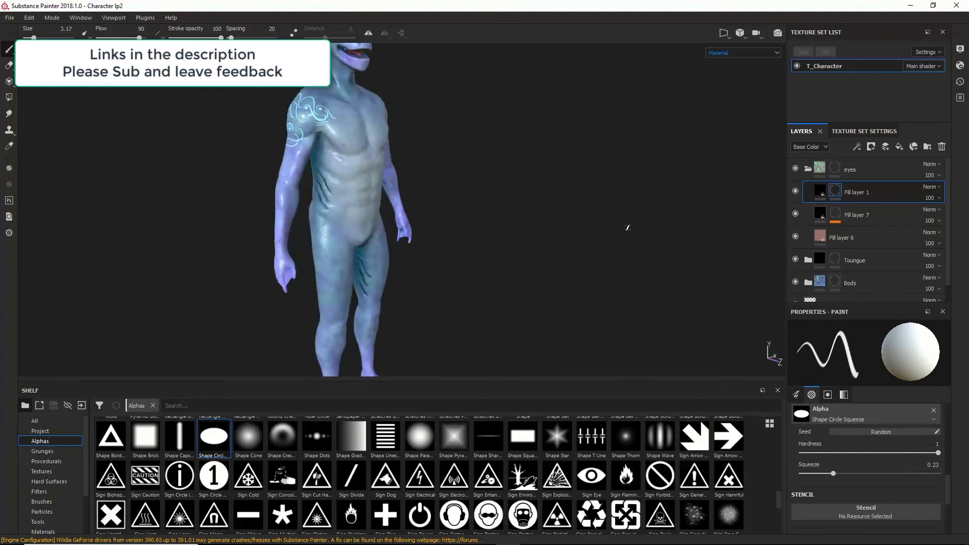
scroll(834, 202, "down", 1)
scroll(834, 201, "up", 1)
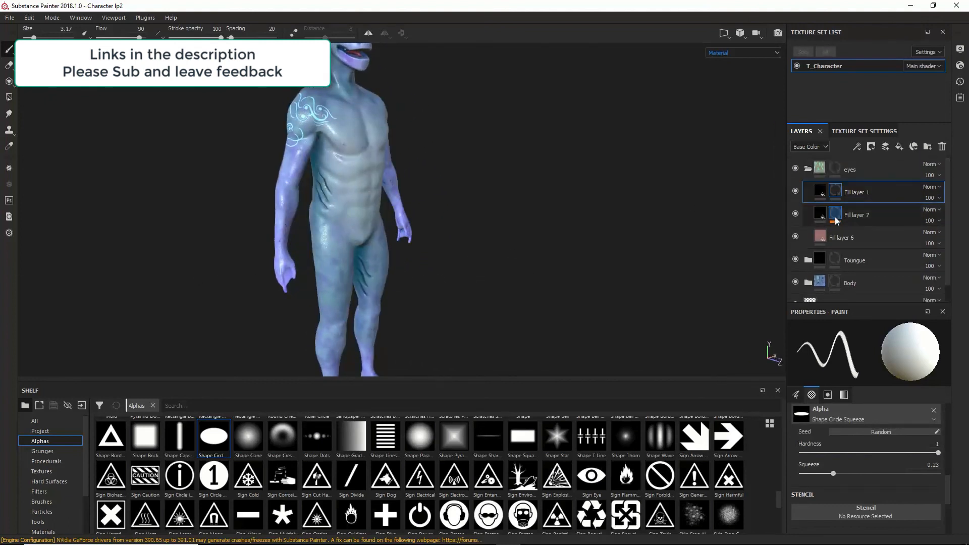